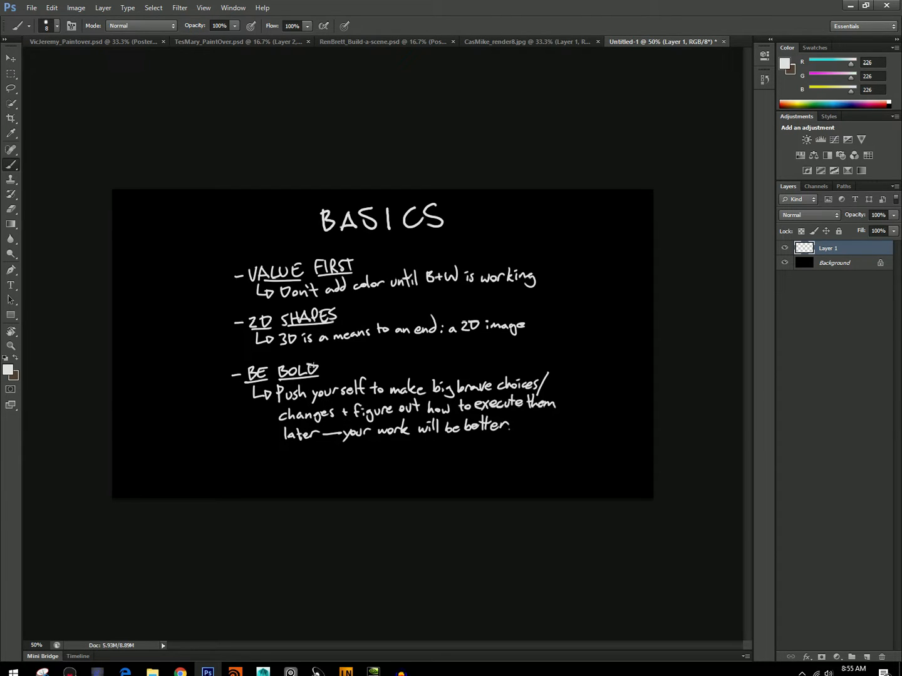
Switch to VicJeremy_Paintover.psd, compare the paintover with Layer 1, and preview it through the Black & White and Posterize adjustments.
{"action": "left_click", "coordinate": [83, 42]}
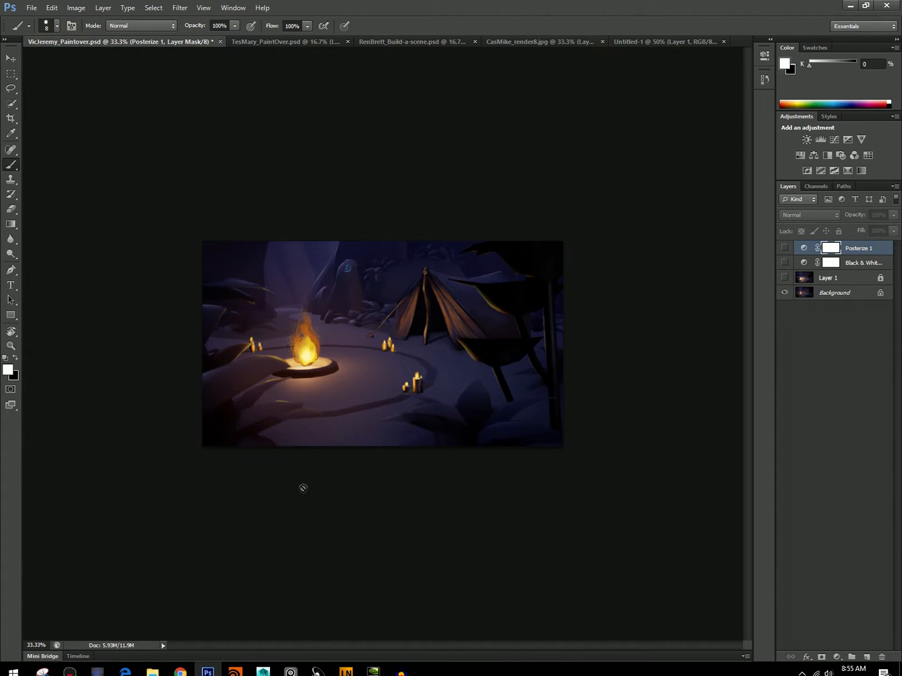
{"action": "left_click", "coordinate": [783, 278]}
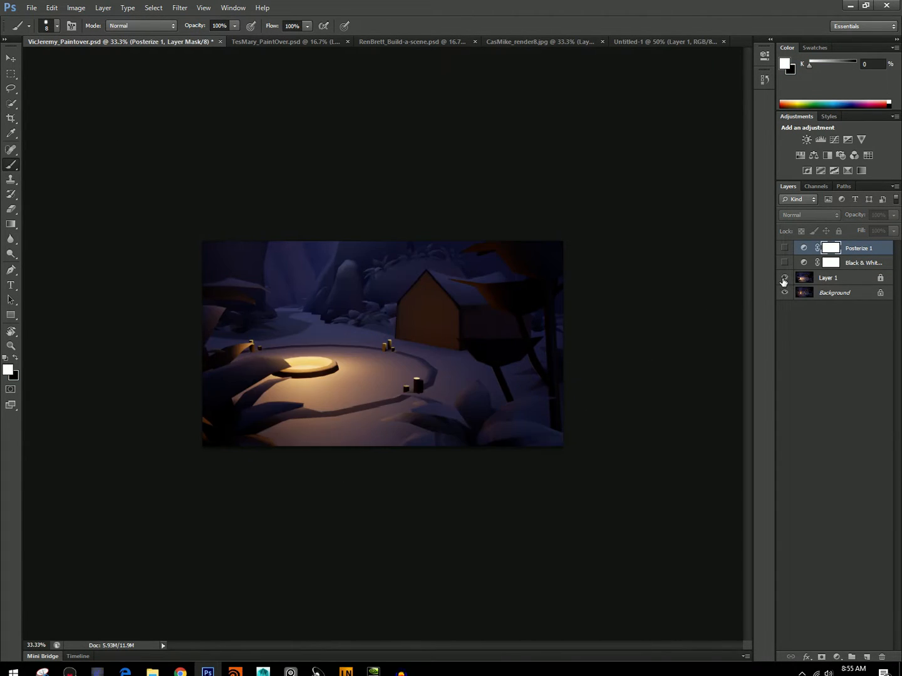
{"action": "left_click", "coordinate": [783, 278]}
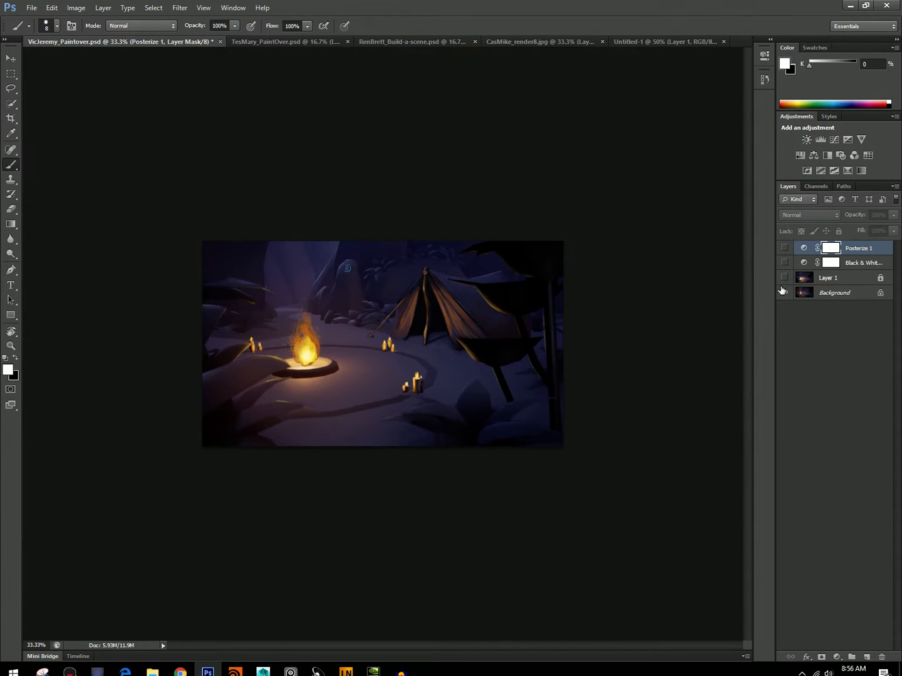
{"action": "left_click", "coordinate": [784, 262]}
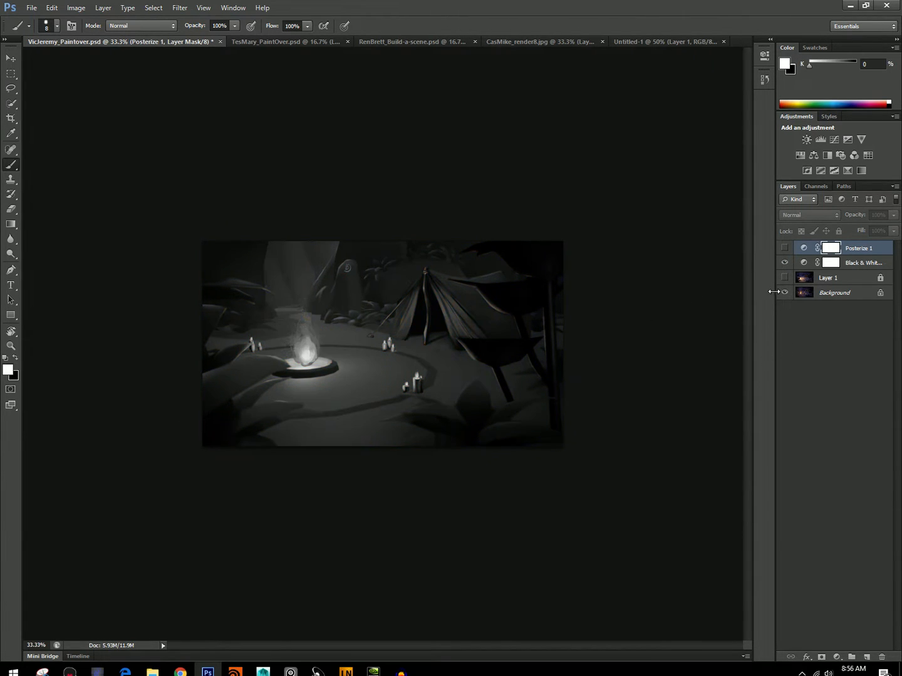
{"action": "left_click", "coordinate": [784, 247]}
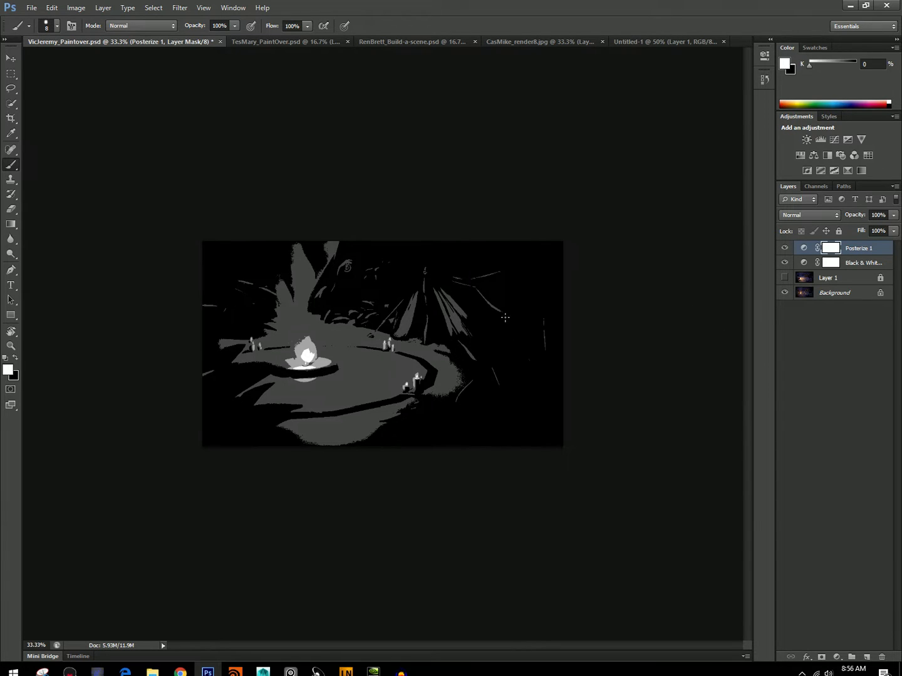
{"action": "left_click_drag", "start_coordinate": [786, 248], "coordinate": [785, 264]}
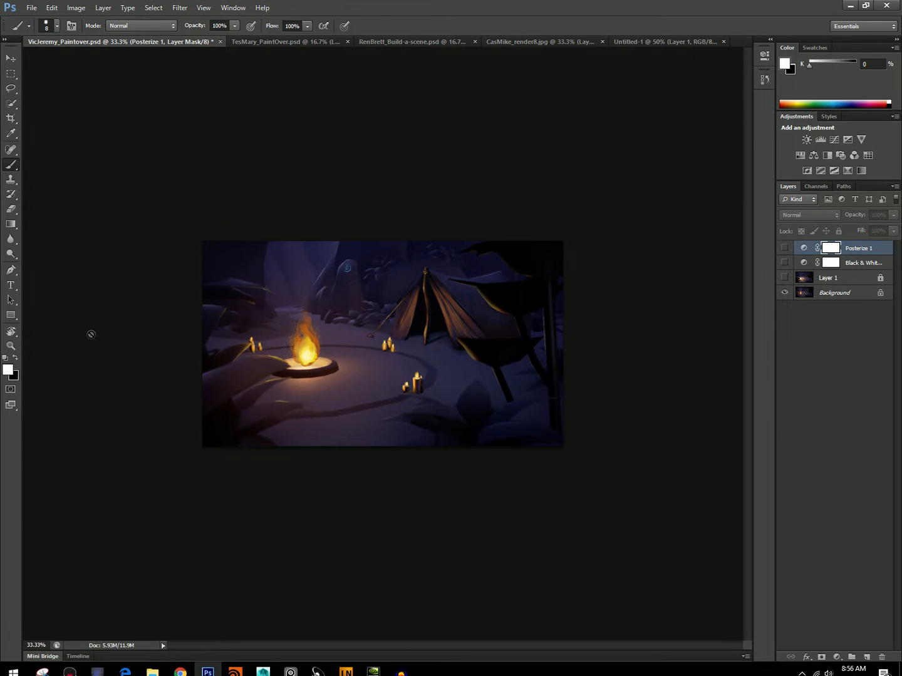
Show the campfire scene in grayscale through the Black & White adjustment and add a new layer above the Posterize adjustment.
{"action": "left_click", "coordinate": [783, 263]}
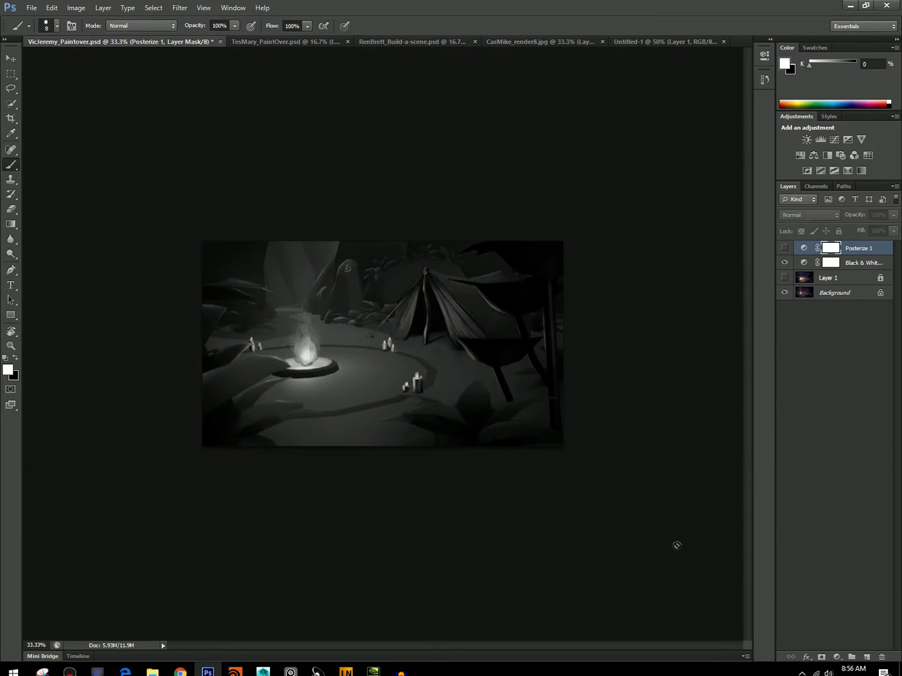
{"action": "left_click", "coordinate": [839, 263]}
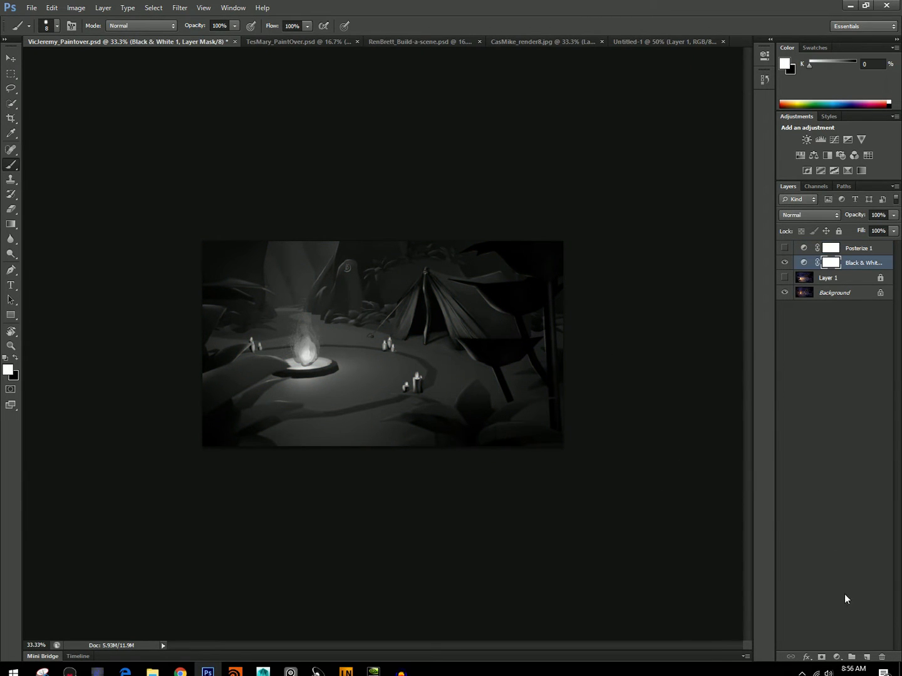
{"action": "left_click", "coordinate": [867, 657]}
{"action": "left_click_drag", "start_coordinate": [827, 263], "coordinate": [826, 245]}
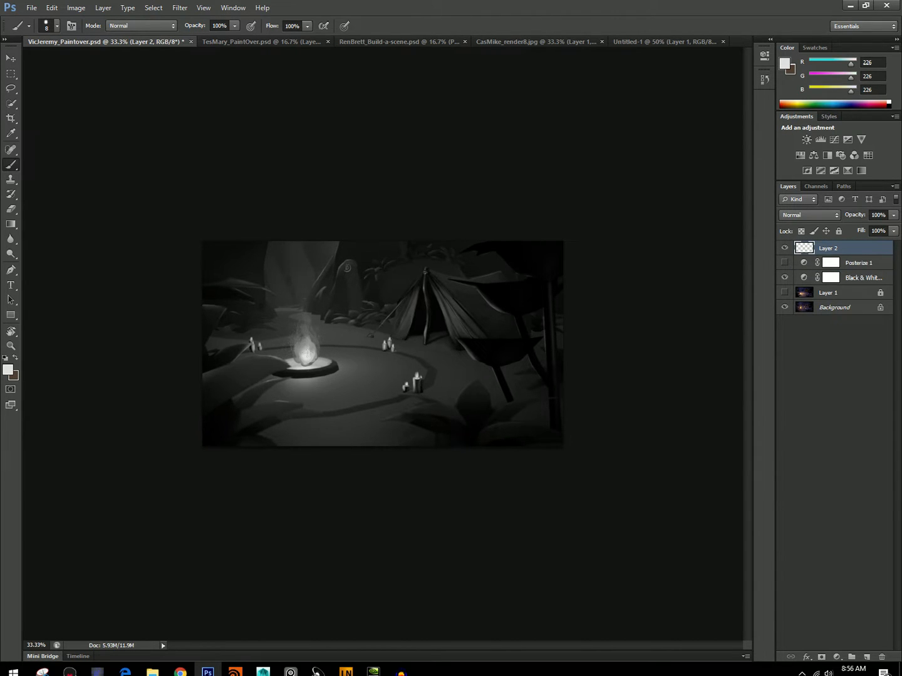
Set the foreground color to black and paint cast shadows beside the candles near the tent and the foreground candles.
{"action": "key", "text": "z"}
{"action": "left_click_drag", "start_coordinate": [387, 338], "coordinate": [389, 339]}
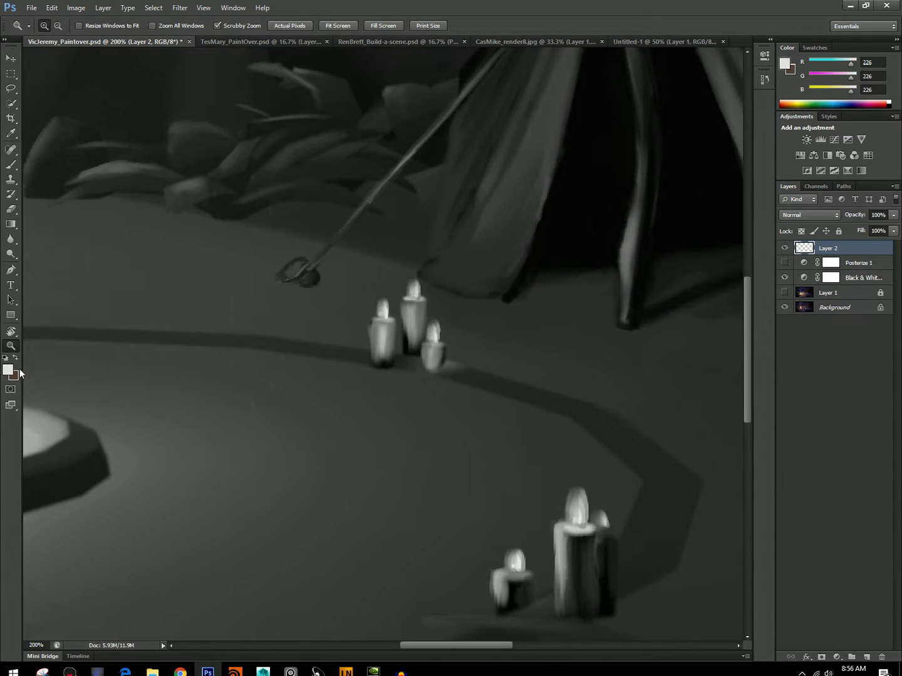
{"action": "key", "text": "ctrl+0"}
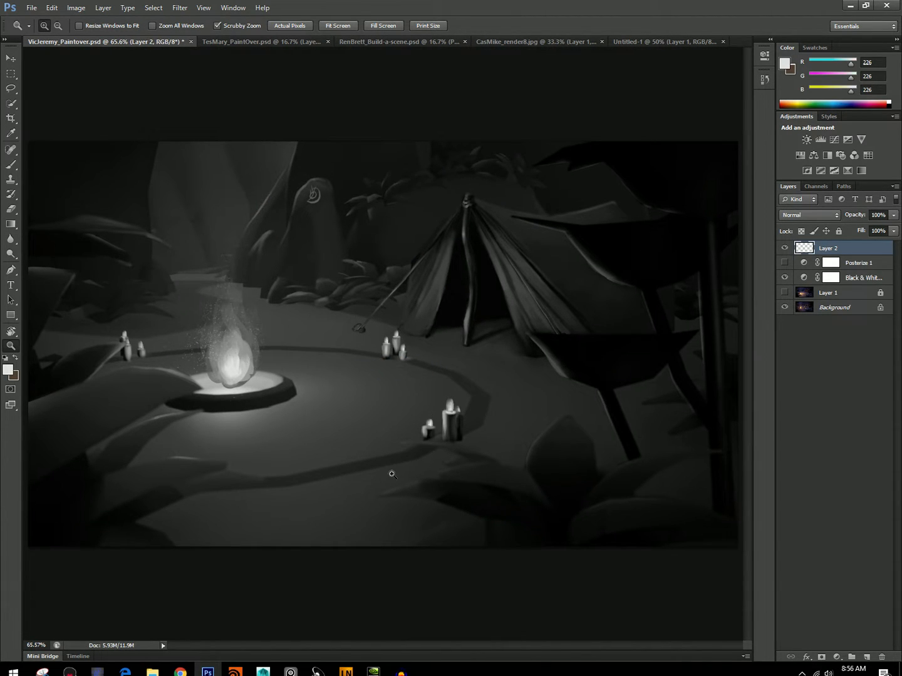
{"action": "left_click", "coordinate": [10, 369]}
{"action": "left_click_drag", "start_coordinate": [310, 318], "coordinate": [300, 342]}
{"action": "key", "text": "Return"}
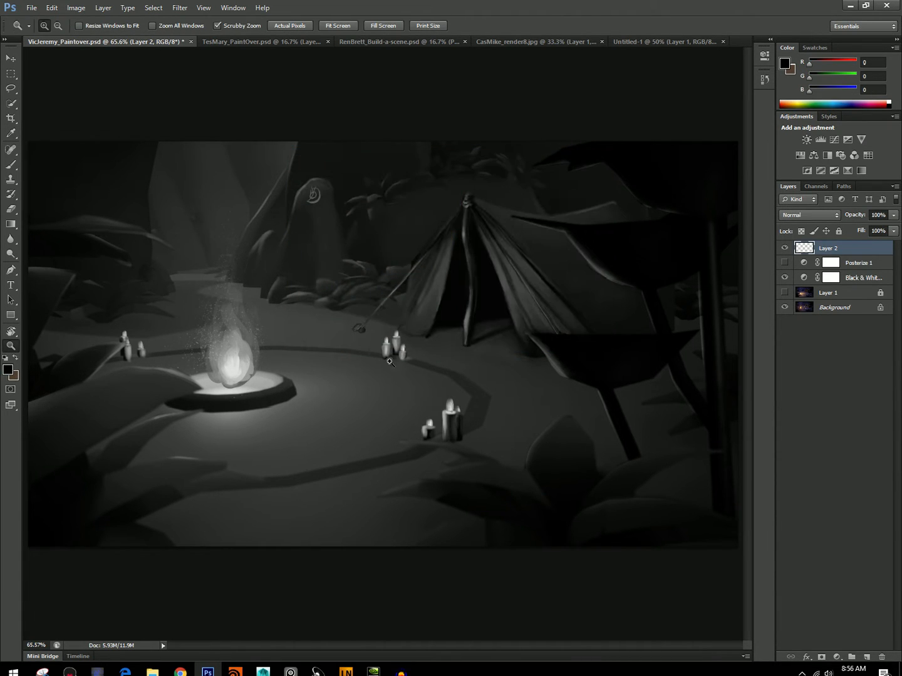
{"action": "key", "text": "b"}
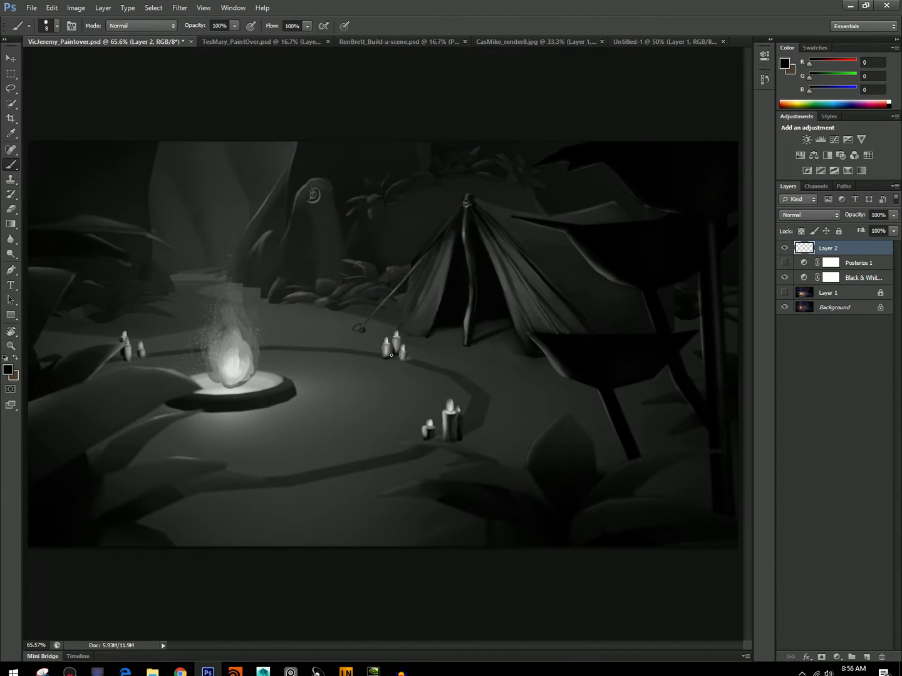
{"action": "left_click_drag", "start_coordinate": [410, 358], "coordinate": [409, 352]}
{"action": "key", "text": "]"}
{"action": "mouse_move", "coordinate": [466, 442]}
{"action": "left_mouse_down"}
{"action": "mouse_move", "coordinate": [631, 456]}
{"action": "mouse_move", "coordinate": [446, 447]}
{"action": "mouse_move", "coordinate": [503, 453]}
{"action": "mouse_move", "coordinate": [482, 437]}
{"action": "left_mouse_up"}
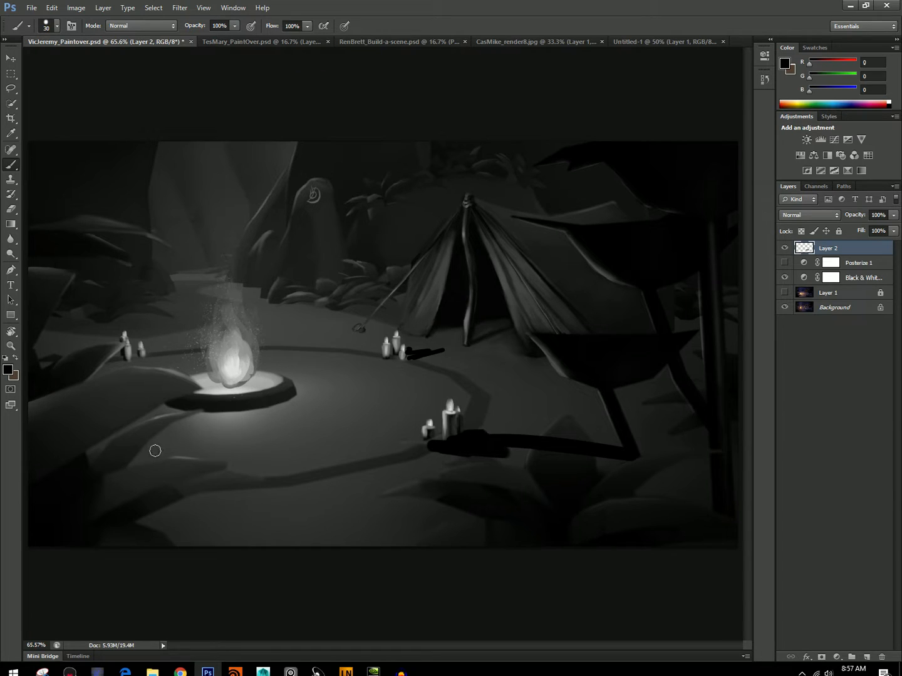
Paint a black cast shadow behind the far-left candles and extend the shadow of the candles near the tent.
{"action": "left_click_drag", "start_coordinate": [124, 353], "coordinate": [124, 342]}
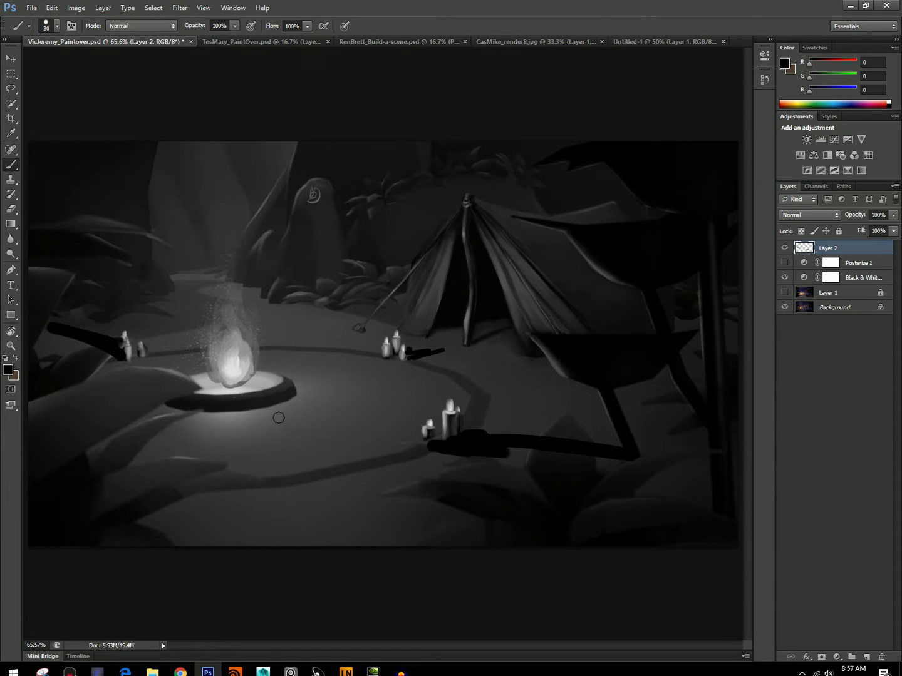
{"action": "mouse_move", "coordinate": [432, 351]}
{"action": "left_mouse_down"}
{"action": "mouse_move", "coordinate": [408, 354]}
{"action": "mouse_move", "coordinate": [417, 354]}
{"action": "left_mouse_up"}
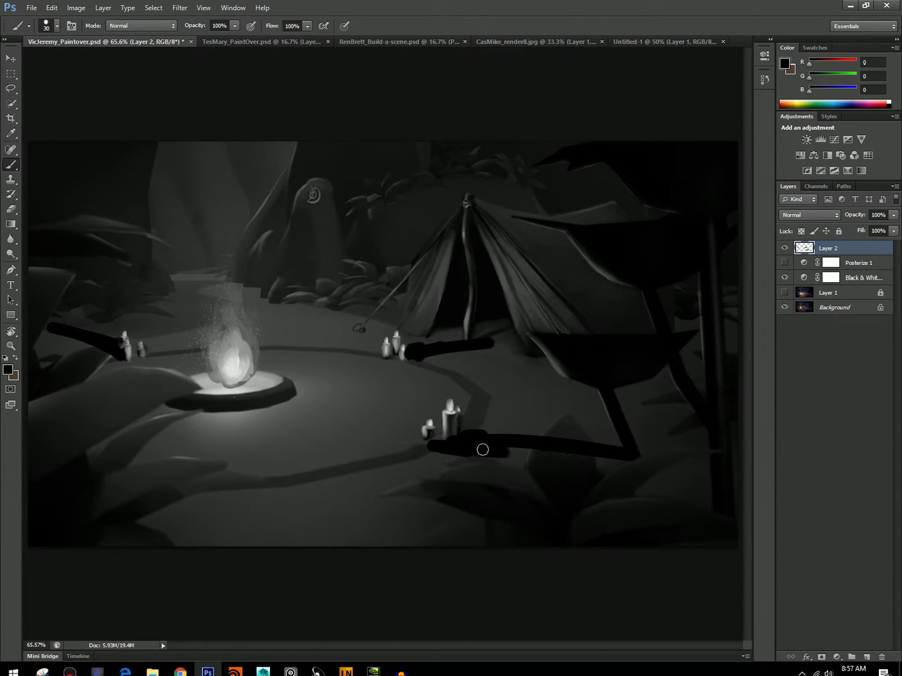
{"action": "left_click_drag", "start_coordinate": [432, 443], "coordinate": [551, 447]}
Set the foreground color to ffffff and block in the tent's two front flaps and center pole in white.
{"action": "left_click", "coordinate": [9, 374]}
{"action": "type", "text": "ffffff"}
{"action": "key", "text": "Return"}
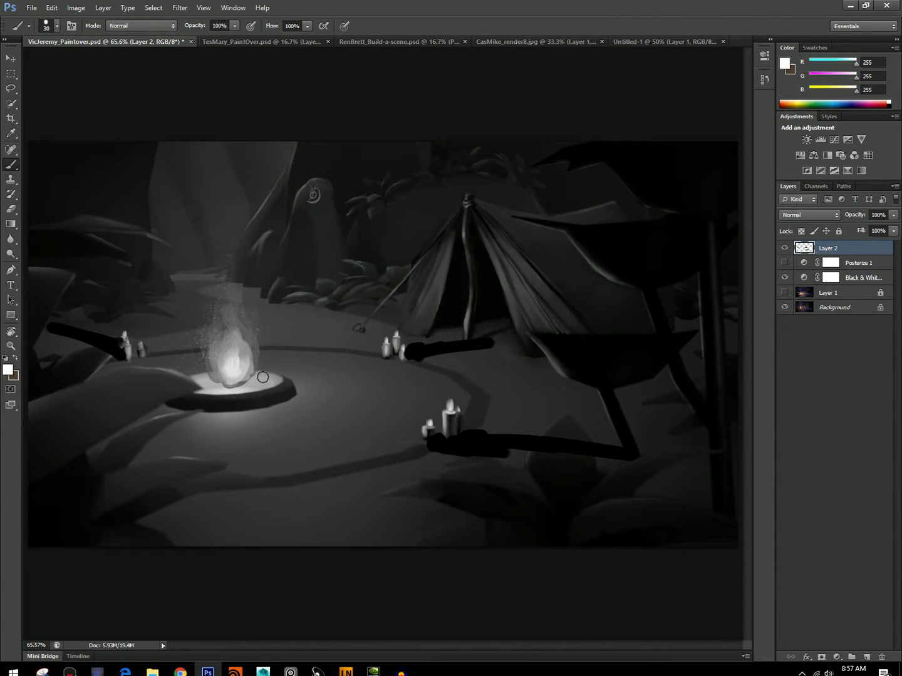
{"action": "mouse_move", "coordinate": [410, 320]}
{"action": "left_mouse_down"}
{"action": "mouse_move", "coordinate": [428, 306]}
{"action": "mouse_move", "coordinate": [424, 322]}
{"action": "mouse_move", "coordinate": [407, 319]}
{"action": "mouse_move", "coordinate": [409, 300]}
{"action": "mouse_move", "coordinate": [464, 211]}
{"action": "mouse_move", "coordinate": [462, 325]}
{"action": "left_mouse_up"}
{"action": "key", "text": "bracketleft"}
{"action": "mouse_move", "coordinate": [483, 208]}
{"action": "left_mouse_down"}
{"action": "mouse_move", "coordinate": [529, 341]}
{"action": "mouse_move", "coordinate": [510, 293]}
{"action": "mouse_move", "coordinate": [528, 332]}
{"action": "mouse_move", "coordinate": [583, 333]}
{"action": "mouse_move", "coordinate": [569, 335]}
{"action": "mouse_move", "coordinate": [488, 229]}
{"action": "mouse_move", "coordinate": [516, 255]}
{"action": "mouse_move", "coordinate": [516, 271]}
{"action": "mouse_move", "coordinate": [495, 254]}
{"action": "mouse_move", "coordinate": [486, 222]}
{"action": "mouse_move", "coordinate": [541, 316]}
{"action": "mouse_move", "coordinate": [544, 305]}
{"action": "mouse_move", "coordinate": [460, 200]}
{"action": "left_mouse_up"}
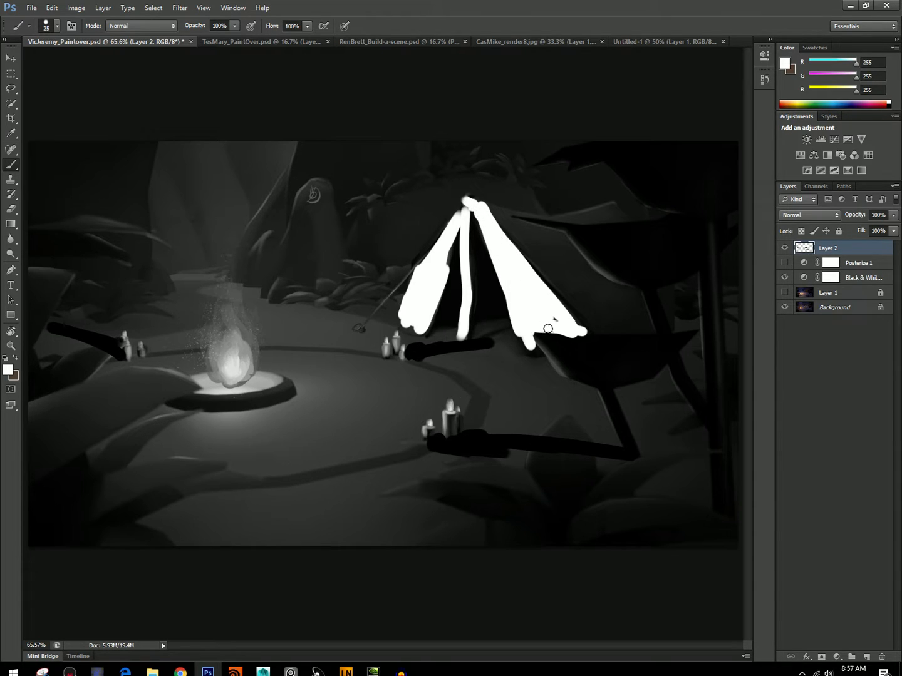
{"action": "mouse_move", "coordinate": [543, 316]}
{"action": "left_mouse_down"}
{"action": "mouse_move", "coordinate": [520, 321]}
{"action": "mouse_move", "coordinate": [533, 352]}
{"action": "left_mouse_up"}
Brush a soft white glow over the ground on a new layer with a 700 px brush and lower the layer's opacity to 69%.
{"action": "left_click", "coordinate": [56, 25]}
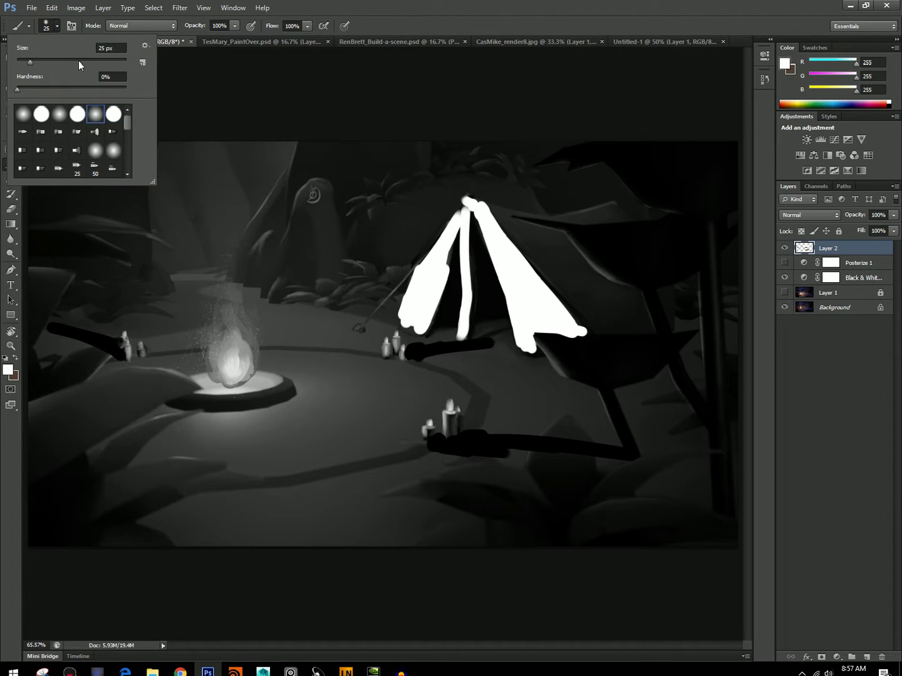
{"action": "left_click", "coordinate": [49, 27]}
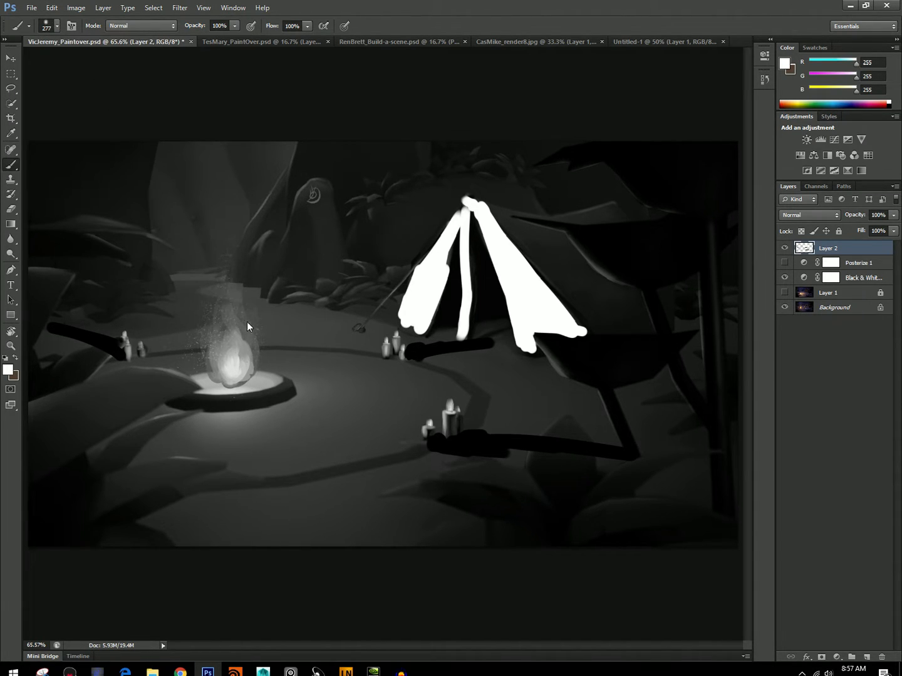
{"action": "left_click", "coordinate": [784, 248]}
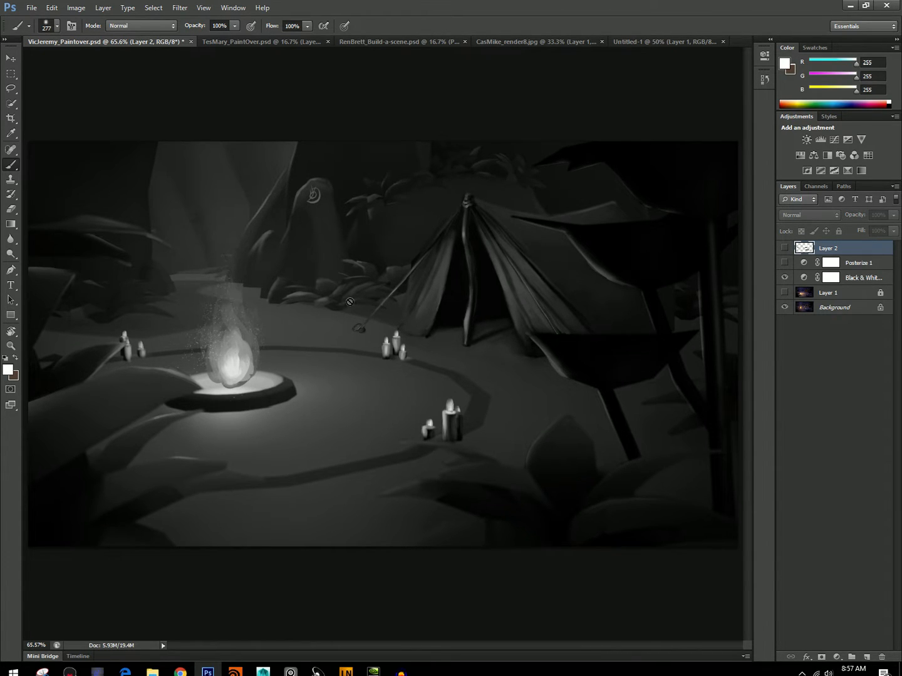
{"action": "left_click", "coordinate": [783, 249]}
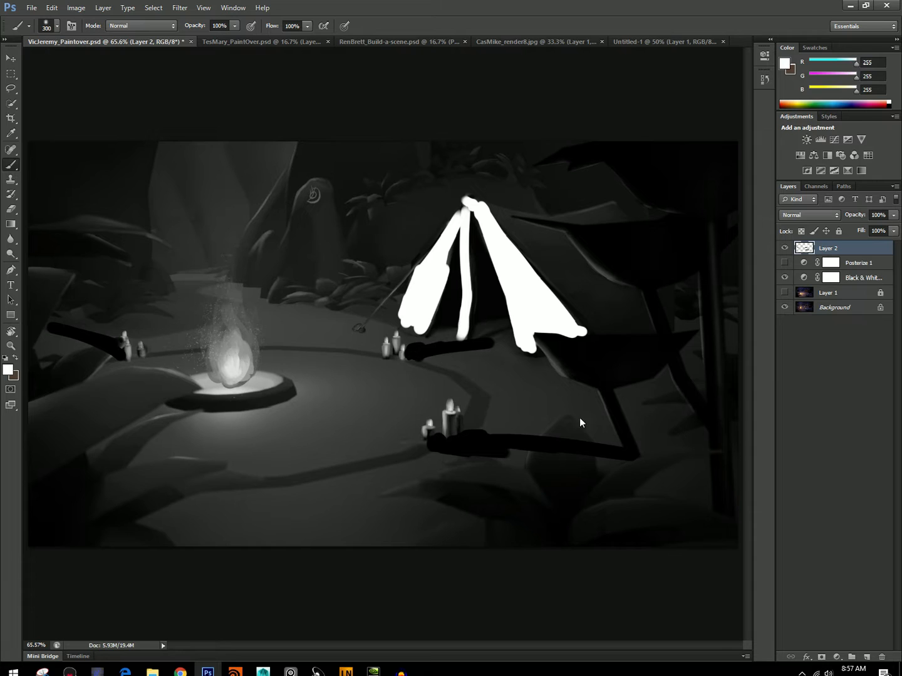
{"action": "left_click", "coordinate": [864, 655]}
{"action": "key", "text": "bracketright"}
{"action": "key", "text": "bracketright"}
{"action": "key", "text": "bracketright"}
{"action": "key", "text": "bracketright"}
{"action": "mouse_move", "coordinate": [167, 397]}
{"action": "left_mouse_down"}
{"action": "mouse_move", "coordinate": [168, 383]}
{"action": "mouse_move", "coordinate": [566, 387]}
{"action": "mouse_move", "coordinate": [561, 363]}
{"action": "mouse_move", "coordinate": [357, 426]}
{"action": "mouse_move", "coordinate": [87, 353]}
{"action": "mouse_move", "coordinate": [312, 328]}
{"action": "mouse_move", "coordinate": [540, 358]}
{"action": "mouse_move", "coordinate": [588, 402]}
{"action": "mouse_move", "coordinate": [342, 332]}
{"action": "left_mouse_up"}
{"action": "left_click", "coordinate": [886, 215]}
{"action": "left_click", "coordinate": [894, 216]}
{"action": "left_click_drag", "start_coordinate": [848, 228], "coordinate": [876, 232]}
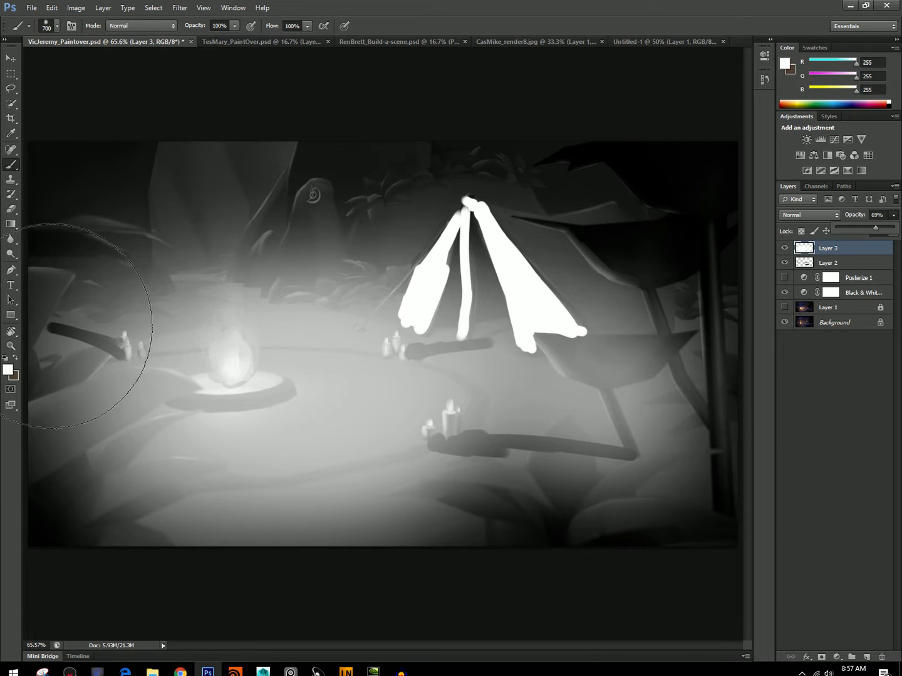
Erase the glow from the fire pit's dark rim and the shaded sides of the candles with a small eraser.
{"action": "left_click", "coordinate": [9, 211]}
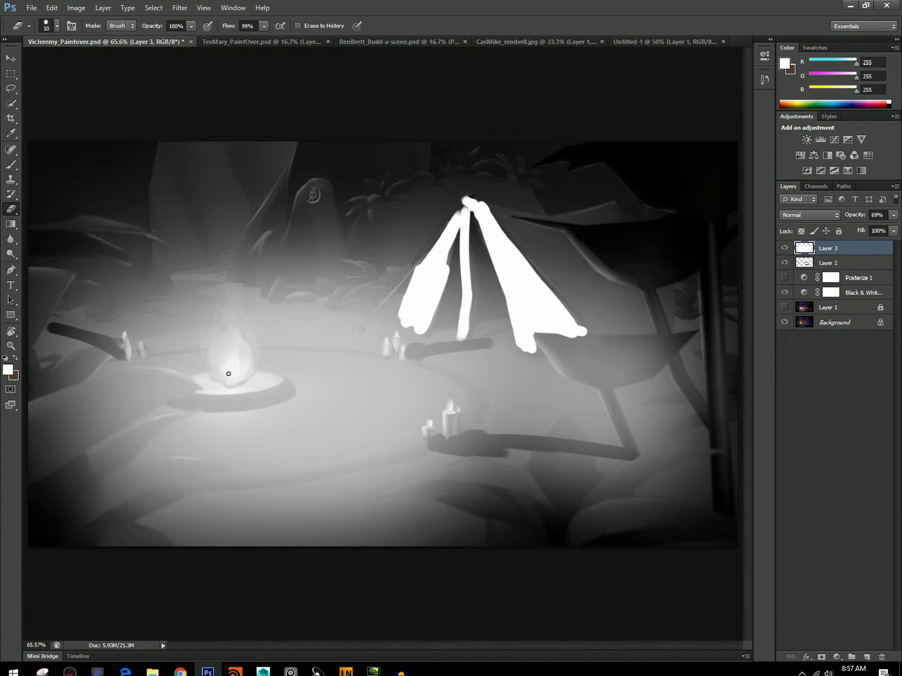
{"action": "key", "text": "bracketright"}
{"action": "key", "text": "bracketright"}
{"action": "key", "text": "bracketright"}
{"action": "mouse_move", "coordinate": [291, 386]}
{"action": "left_mouse_down"}
{"action": "mouse_move", "coordinate": [208, 405]}
{"action": "mouse_move", "coordinate": [229, 406]}
{"action": "mouse_move", "coordinate": [162, 404]}
{"action": "mouse_move", "coordinate": [133, 388]}
{"action": "mouse_move", "coordinate": [187, 403]}
{"action": "left_mouse_up"}
{"action": "key", "text": "bracketleft"}
{"action": "mouse_move", "coordinate": [456, 432]}
{"action": "left_mouse_down"}
{"action": "mouse_move", "coordinate": [454, 414]}
{"action": "mouse_move", "coordinate": [454, 438]}
{"action": "mouse_move", "coordinate": [432, 442]}
{"action": "left_mouse_up"}
{"action": "mouse_move", "coordinate": [406, 350]}
{"action": "left_mouse_down"}
{"action": "mouse_move", "coordinate": [398, 343]}
{"action": "mouse_move", "coordinate": [388, 354]}
{"action": "left_mouse_up"}
{"action": "mouse_move", "coordinate": [157, 389]}
{"action": "left_mouse_down"}
{"action": "mouse_move", "coordinate": [208, 394]}
{"action": "mouse_move", "coordinate": [163, 396]}
{"action": "mouse_move", "coordinate": [181, 411]}
{"action": "left_mouse_up"}
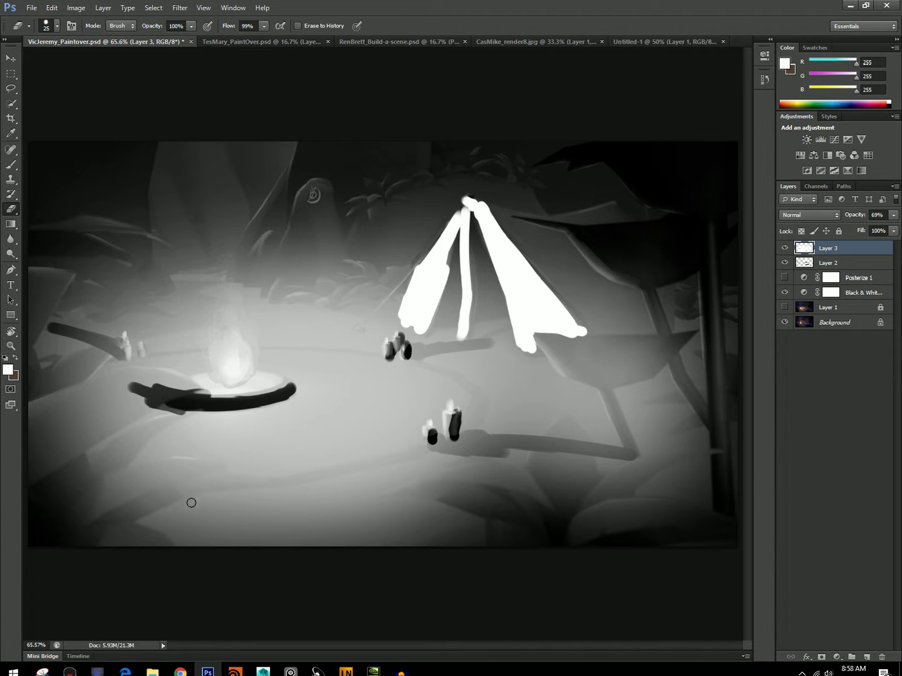
Erase the glow along the cast shadows of all three candle groups with the 25 px eraser.
{"action": "mouse_move", "coordinate": [467, 451]}
{"action": "left_mouse_down"}
{"action": "mouse_move", "coordinate": [478, 432]}
{"action": "mouse_move", "coordinate": [432, 445]}
{"action": "mouse_move", "coordinate": [596, 450]}
{"action": "left_mouse_up"}
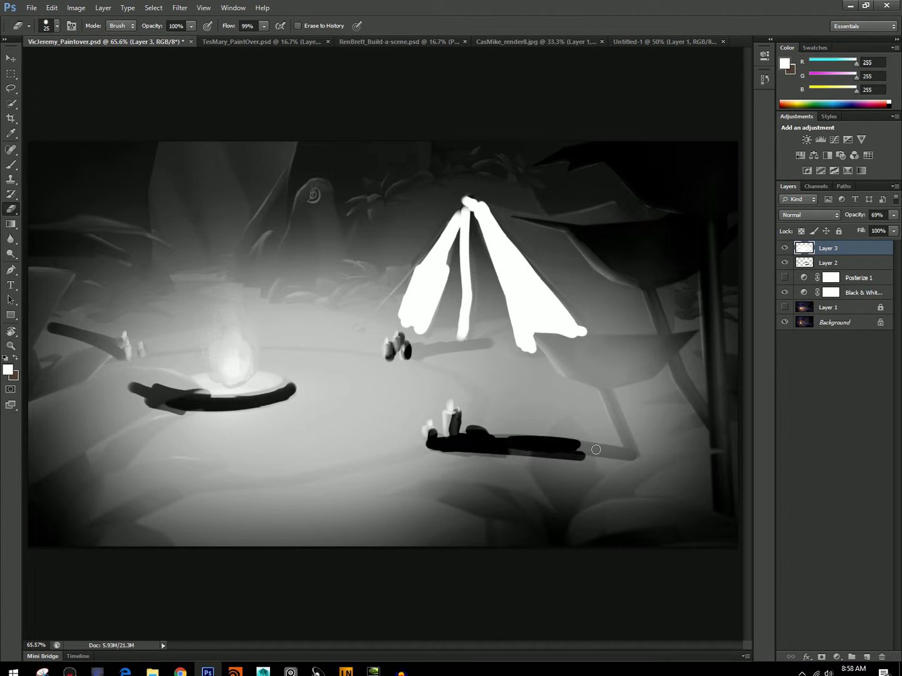
{"action": "left_click_drag", "start_coordinate": [407, 353], "coordinate": [501, 345]}
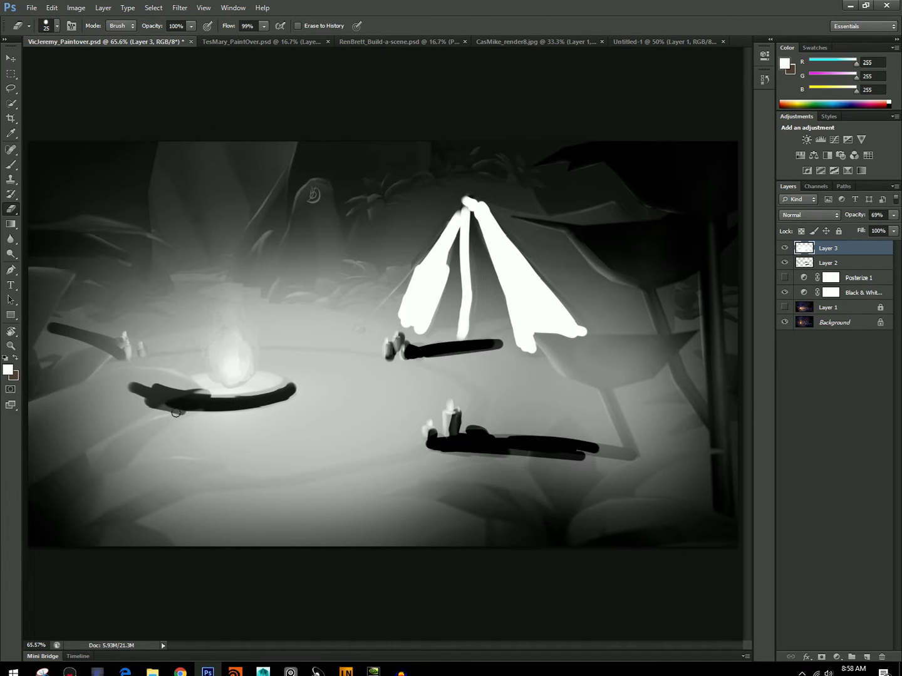
{"action": "mouse_move", "coordinate": [117, 355]}
{"action": "left_mouse_down"}
{"action": "mouse_move", "coordinate": [61, 335]}
{"action": "mouse_move", "coordinate": [65, 330]}
{"action": "left_mouse_up"}
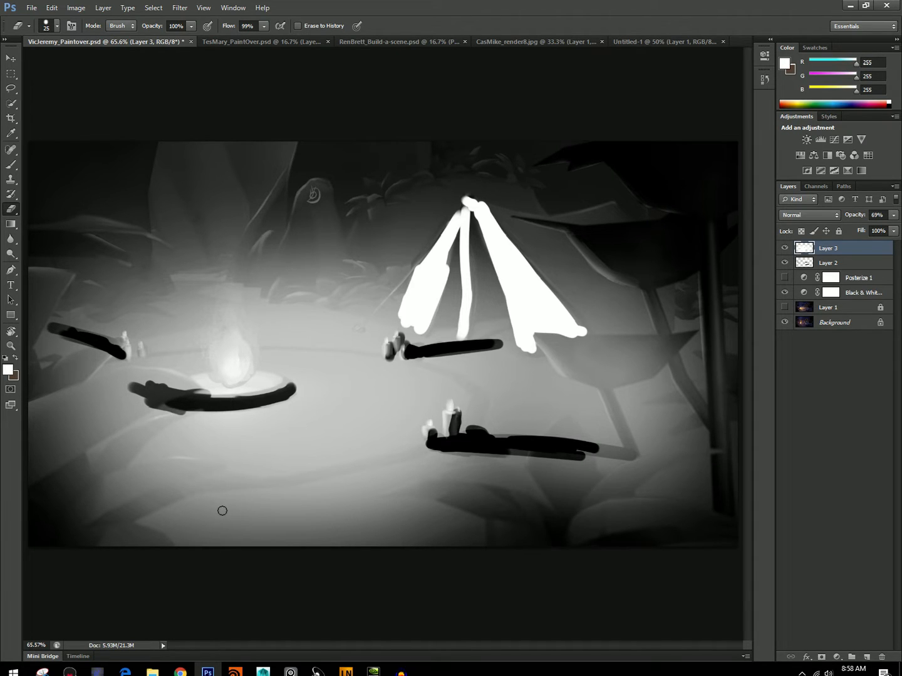
Erase the glow from the background rocks and foliage behind the fire with a soft 215 px eraser.
{"action": "key", "text": "bracketright"}
{"action": "key", "text": "bracketright"}
{"action": "left_click", "coordinate": [47, 25]}
{"action": "left_click", "coordinate": [94, 116]}
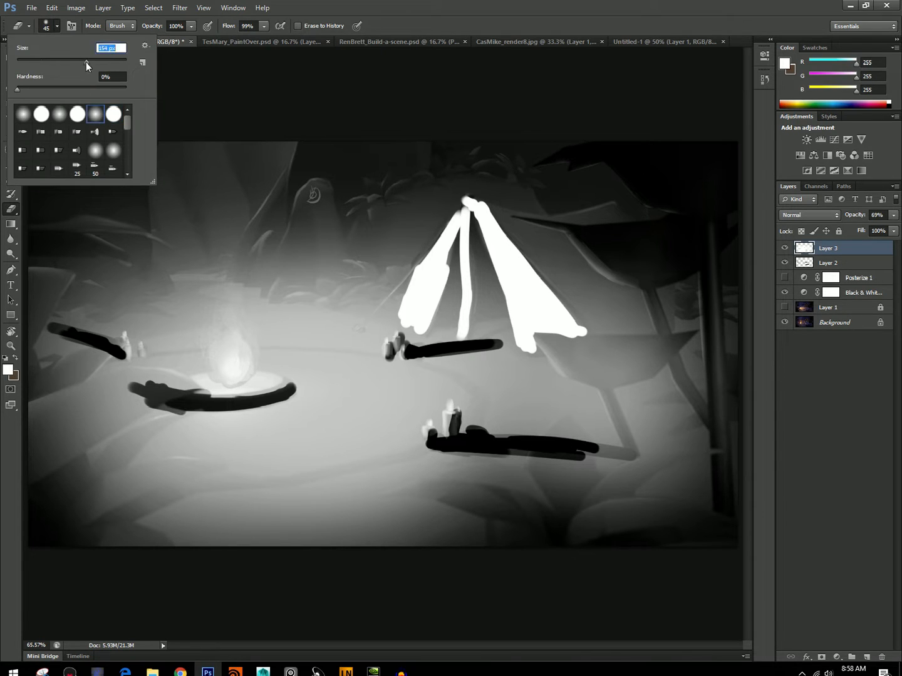
{"action": "left_click", "coordinate": [87, 61]}
{"action": "left_click", "coordinate": [298, 221]}
{"action": "mouse_move", "coordinate": [298, 220]}
{"action": "left_mouse_down"}
{"action": "mouse_move", "coordinate": [278, 223]}
{"action": "mouse_move", "coordinate": [309, 253]}
{"action": "mouse_move", "coordinate": [342, 232]}
{"action": "mouse_move", "coordinate": [348, 206]}
{"action": "mouse_move", "coordinate": [414, 151]}
{"action": "mouse_move", "coordinate": [285, 190]}
{"action": "left_mouse_up"}
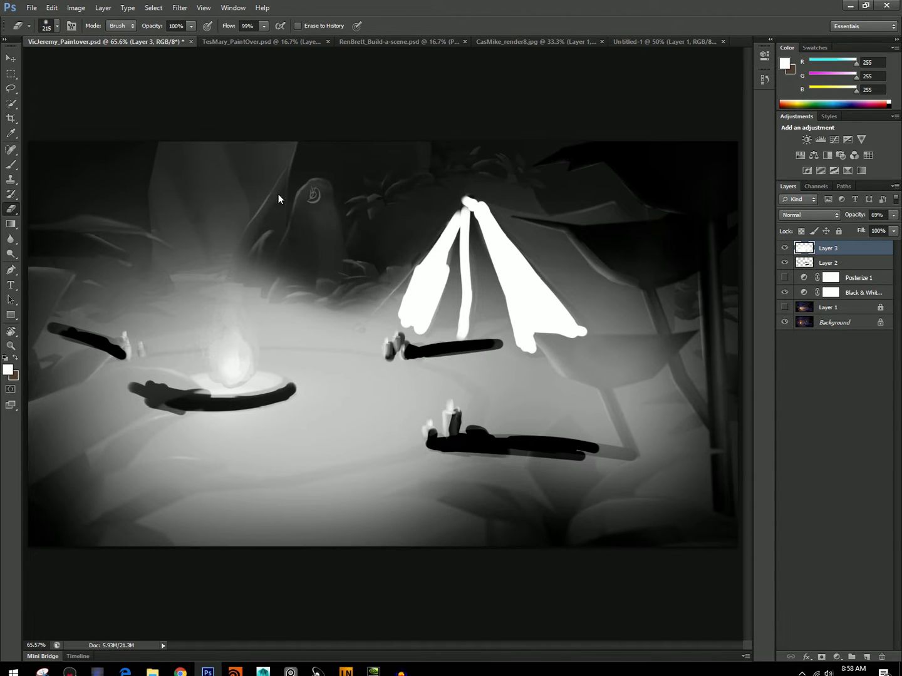
{"action": "mouse_move", "coordinate": [231, 129]}
{"action": "left_mouse_down"}
{"action": "mouse_move", "coordinate": [153, 216]}
{"action": "mouse_move", "coordinate": [230, 228]}
{"action": "mouse_move", "coordinate": [129, 228]}
{"action": "mouse_move", "coordinate": [44, 248]}
{"action": "mouse_move", "coordinate": [46, 217]}
{"action": "mouse_move", "coordinate": [99, 184]}
{"action": "mouse_move", "coordinate": [144, 119]}
{"action": "mouse_move", "coordinate": [102, 161]}
{"action": "mouse_move", "coordinate": [39, 251]}
{"action": "mouse_move", "coordinate": [89, 224]}
{"action": "left_mouse_up"}
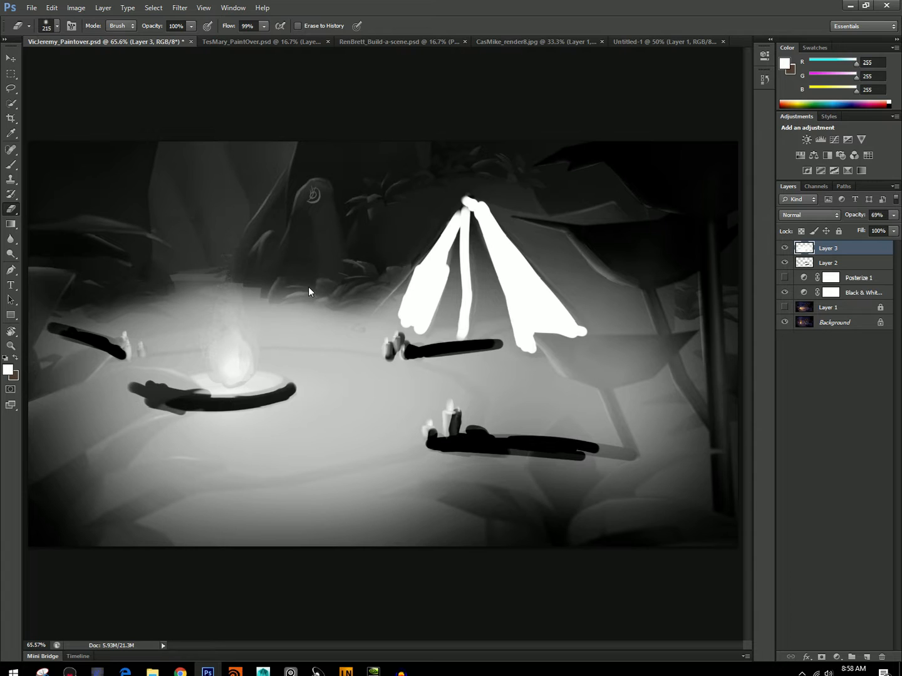
{"action": "left_click_drag", "start_coordinate": [310, 289], "coordinate": [95, 273]}
Lower the glow layer's opacity to 53% and erase the glow around the top of the tent.
{"action": "left_click", "coordinate": [8, 370]}
{"action": "key", "text": "Return"}
{"action": "left_click", "coordinate": [894, 216]}
{"action": "left_click_drag", "start_coordinate": [876, 229], "coordinate": [869, 228]}
{"action": "left_click", "coordinate": [279, 144]}
{"action": "mouse_move", "coordinate": [432, 233]}
{"action": "left_mouse_down"}
{"action": "mouse_move", "coordinate": [398, 209]}
{"action": "mouse_move", "coordinate": [433, 158]}
{"action": "left_mouse_up"}
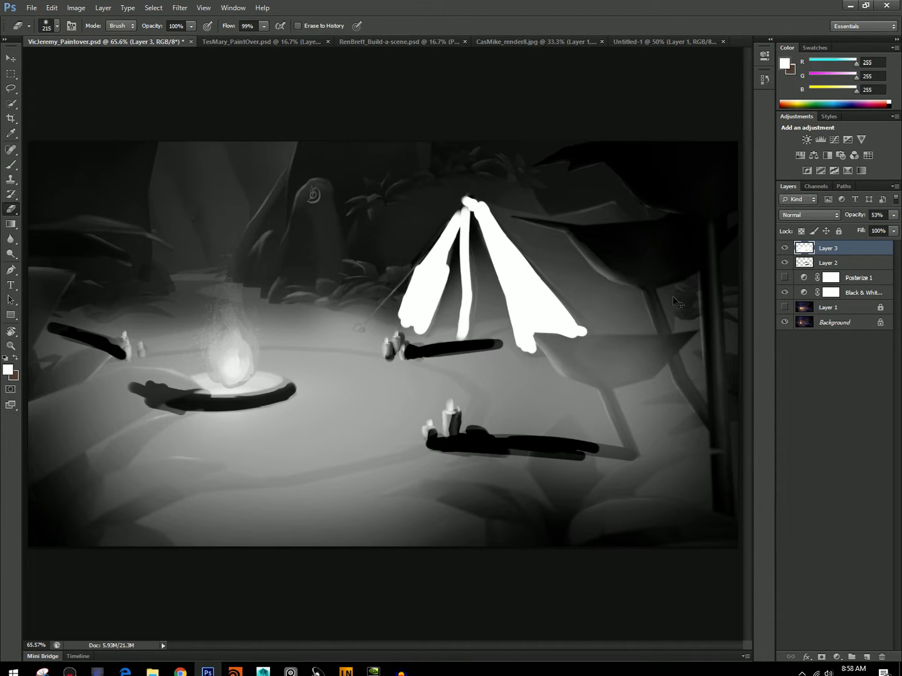
Softly erase the white tent paint on Layer 2 toward the tent's peak, and merge Layer 3 into Layer 2.
{"action": "left_click", "coordinate": [828, 262]}
{"action": "mouse_move", "coordinate": [438, 161]}
{"action": "left_mouse_down"}
{"action": "mouse_move", "coordinate": [524, 288]}
{"action": "mouse_move", "coordinate": [357, 271]}
{"action": "mouse_move", "coordinate": [452, 203]}
{"action": "mouse_move", "coordinate": [533, 322]}
{"action": "mouse_move", "coordinate": [507, 330]}
{"action": "mouse_move", "coordinate": [449, 288]}
{"action": "mouse_move", "coordinate": [463, 336]}
{"action": "left_mouse_up"}
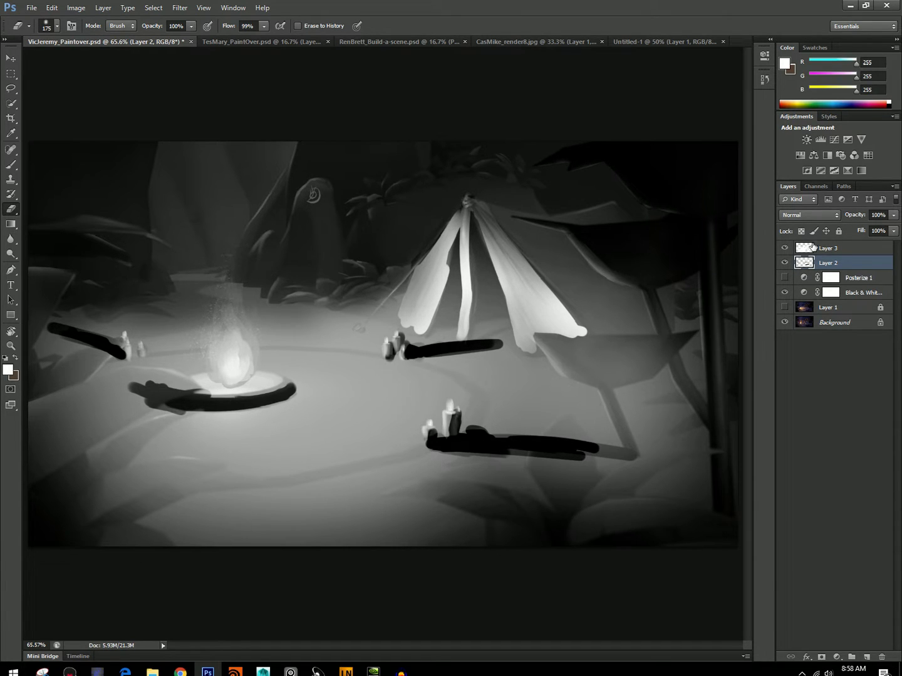
{"action": "left_click", "coordinate": [811, 248]}
{"action": "key", "text": "Delete"}
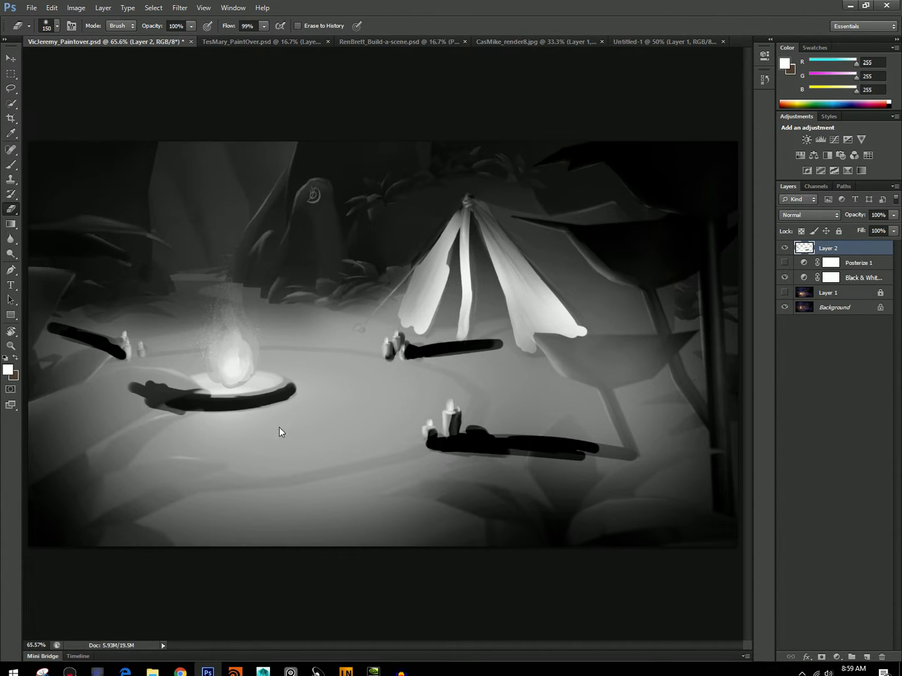
Erase the glow from the mushroom stems, the lower mushroom cap and the nearby foreground plants with 70 and 45 px erasers.
{"action": "key", "text": "bracketleft"}
{"action": "key", "text": "bracketleft"}
{"action": "key", "text": "bracketleft"}
{"action": "key", "text": "bracketleft"}
{"action": "key", "text": "bracketleft"}
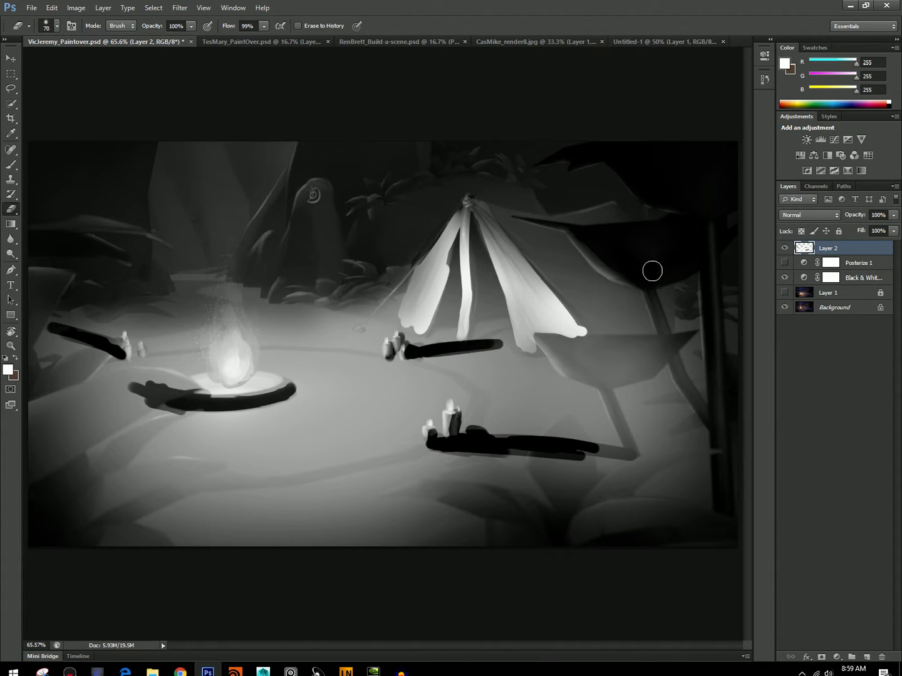
{"action": "left_click_drag", "start_coordinate": [653, 284], "coordinate": [710, 437]}
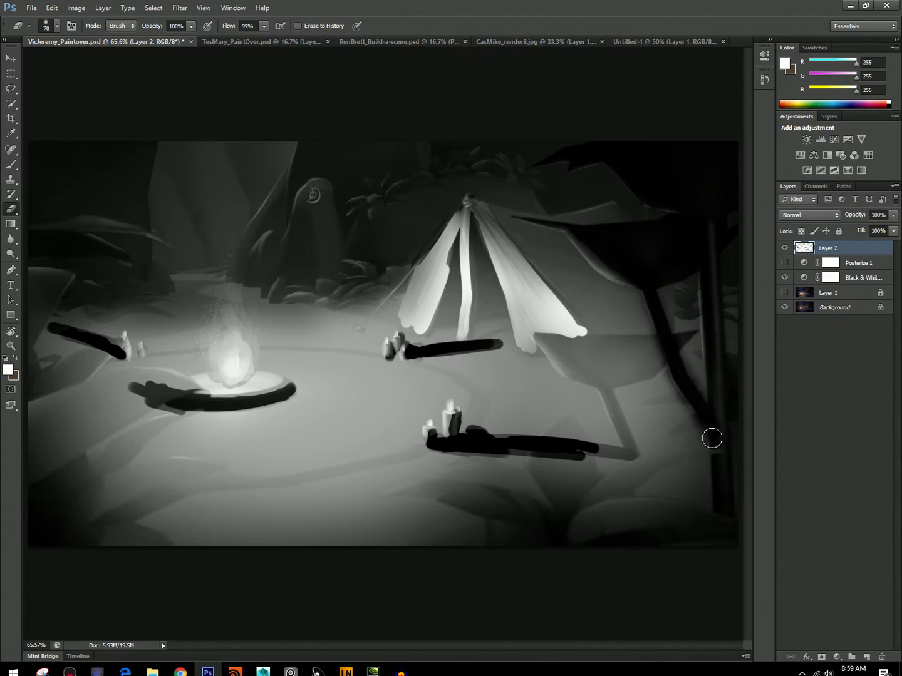
{"action": "left_click", "coordinate": [53, 26]}
{"action": "mouse_move", "coordinate": [587, 360]}
{"action": "left_mouse_down"}
{"action": "mouse_move", "coordinate": [545, 345]}
{"action": "mouse_move", "coordinate": [673, 340]}
{"action": "mouse_move", "coordinate": [627, 347]}
{"action": "mouse_move", "coordinate": [671, 348]}
{"action": "mouse_move", "coordinate": [640, 371]}
{"action": "mouse_move", "coordinate": [594, 363]}
{"action": "mouse_move", "coordinate": [609, 373]}
{"action": "mouse_move", "coordinate": [631, 475]}
{"action": "mouse_move", "coordinate": [700, 448]}
{"action": "mouse_move", "coordinate": [599, 501]}
{"action": "mouse_move", "coordinate": [571, 533]}
{"action": "mouse_move", "coordinate": [583, 447]}
{"action": "mouse_move", "coordinate": [589, 494]}
{"action": "mouse_move", "coordinate": [555, 447]}
{"action": "mouse_move", "coordinate": [540, 450]}
{"action": "mouse_move", "coordinate": [532, 465]}
{"action": "mouse_move", "coordinate": [572, 523]}
{"action": "mouse_move", "coordinate": [569, 484]}
{"action": "mouse_move", "coordinate": [503, 522]}
{"action": "mouse_move", "coordinate": [544, 526]}
{"action": "mouse_move", "coordinate": [454, 488]}
{"action": "mouse_move", "coordinate": [403, 494]}
{"action": "mouse_move", "coordinate": [491, 500]}
{"action": "mouse_move", "coordinate": [382, 509]}
{"action": "mouse_move", "coordinate": [477, 513]}
{"action": "mouse_move", "coordinate": [493, 544]}
{"action": "left_mouse_up"}
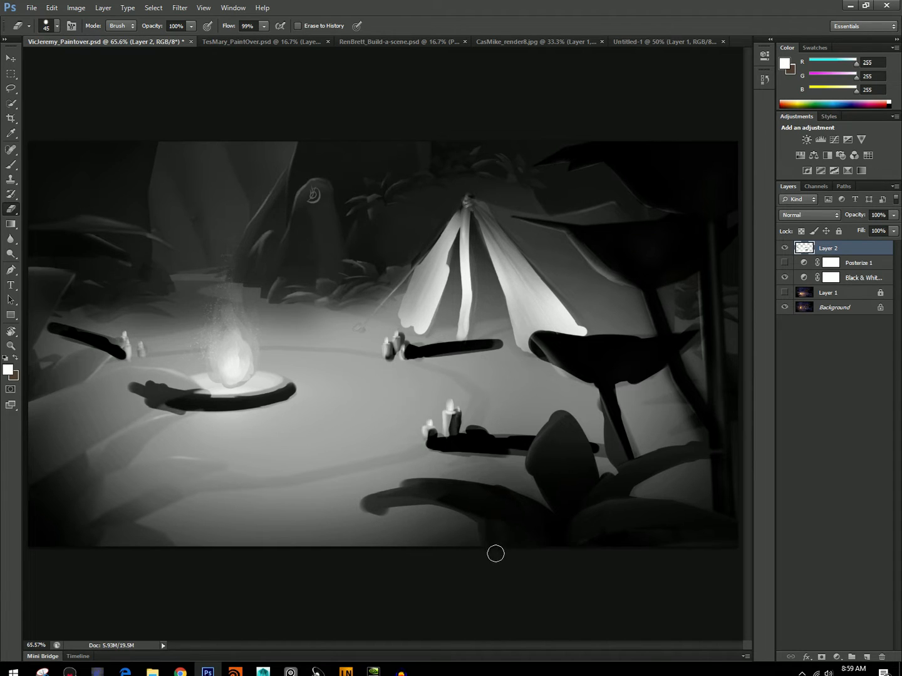
Erase the glow from the large foreground leaves along the left side of the picture.
{"action": "mouse_move", "coordinate": [210, 466]}
{"action": "left_mouse_down"}
{"action": "mouse_move", "coordinate": [94, 513]}
{"action": "mouse_move", "coordinate": [94, 478]}
{"action": "mouse_move", "coordinate": [155, 420]}
{"action": "mouse_move", "coordinate": [139, 386]}
{"action": "mouse_move", "coordinate": [67, 387]}
{"action": "mouse_move", "coordinate": [159, 379]}
{"action": "mouse_move", "coordinate": [65, 466]}
{"action": "mouse_move", "coordinate": [125, 412]}
{"action": "mouse_move", "coordinate": [78, 443]}
{"action": "mouse_move", "coordinate": [56, 419]}
{"action": "mouse_move", "coordinate": [25, 435]}
{"action": "left_mouse_up"}
{"action": "mouse_move", "coordinate": [111, 524]}
{"action": "left_mouse_down"}
{"action": "mouse_move", "coordinate": [65, 530]}
{"action": "mouse_move", "coordinate": [77, 442]}
{"action": "mouse_move", "coordinate": [63, 454]}
{"action": "mouse_move", "coordinate": [57, 493]}
{"action": "left_mouse_up"}
{"action": "mouse_move", "coordinate": [91, 356]}
{"action": "left_mouse_down"}
{"action": "mouse_move", "coordinate": [111, 340]}
{"action": "mouse_move", "coordinate": [53, 402]}
{"action": "mouse_move", "coordinate": [109, 344]}
{"action": "mouse_move", "coordinate": [85, 369]}
{"action": "mouse_move", "coordinate": [36, 369]}
{"action": "mouse_move", "coordinate": [35, 330]}
{"action": "mouse_move", "coordinate": [59, 289]}
{"action": "mouse_move", "coordinate": [30, 324]}
{"action": "left_mouse_up"}
Compare the scene at small zoom with Layer 2 hidden, with Layer 1 shown, and with the Posterize adjustment enabled.
{"action": "left_click", "coordinate": [784, 248]}
{"action": "left_click", "coordinate": [11, 346]}
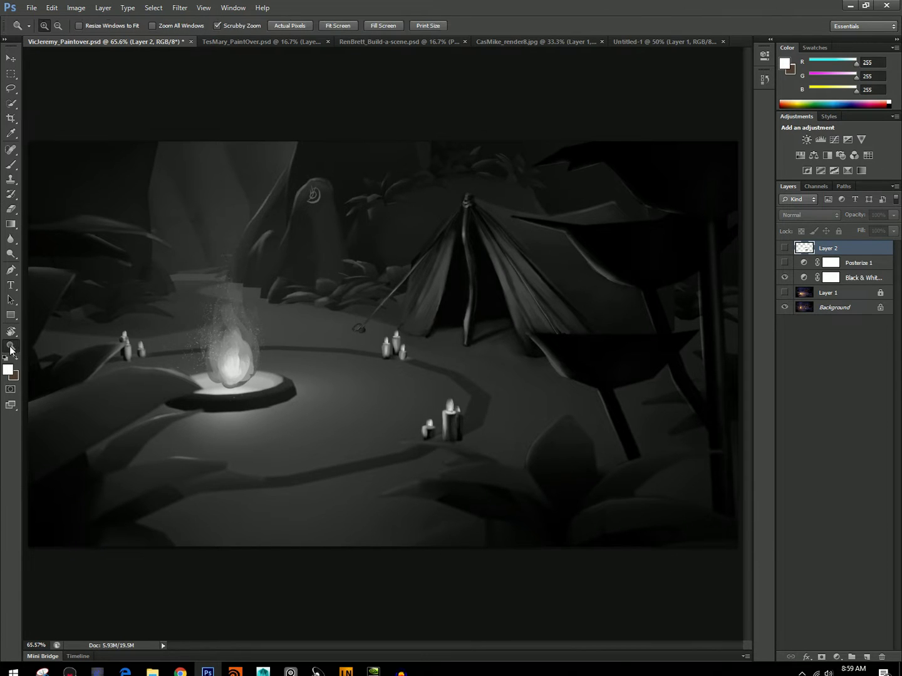
{"action": "left_click_drag", "start_coordinate": [426, 368], "coordinate": [515, 288]}
{"action": "left_click", "coordinate": [515, 289], "text": "alt"}
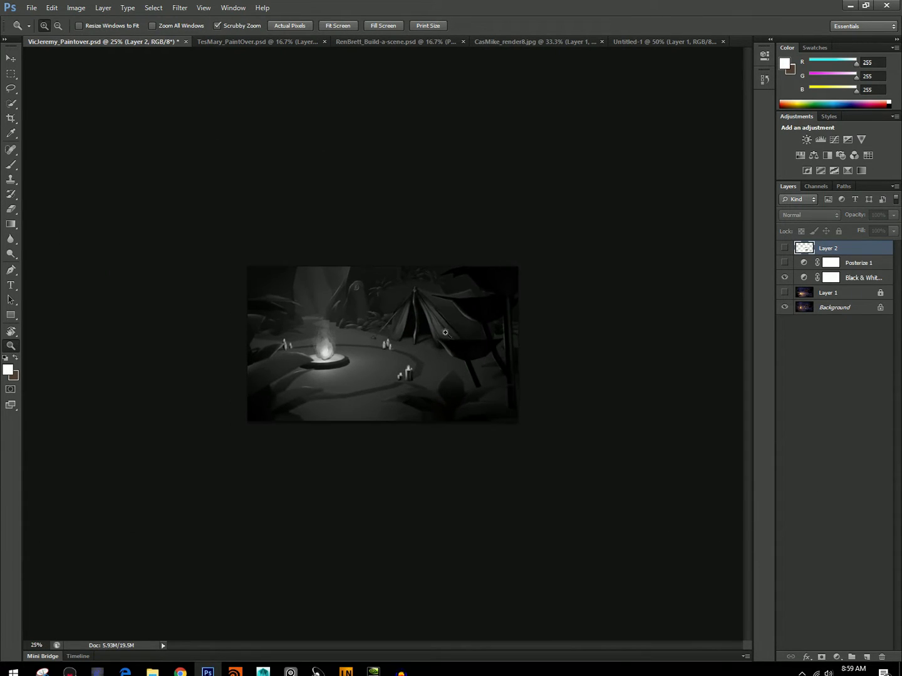
{"action": "left_click_drag", "start_coordinate": [447, 406], "coordinate": [343, 491]}
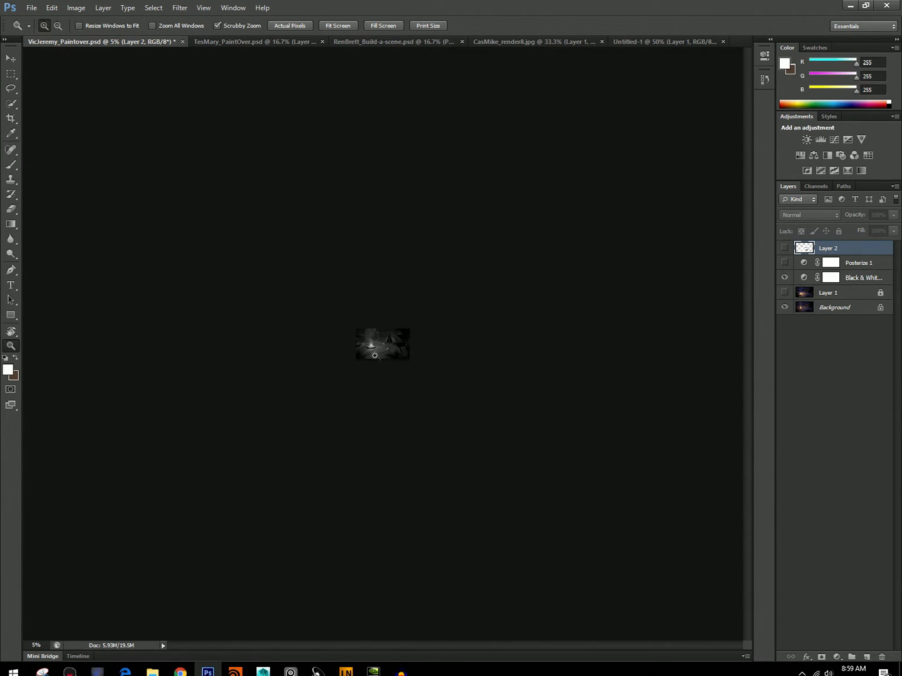
{"action": "left_click_drag", "start_coordinate": [359, 352], "coordinate": [269, 413]}
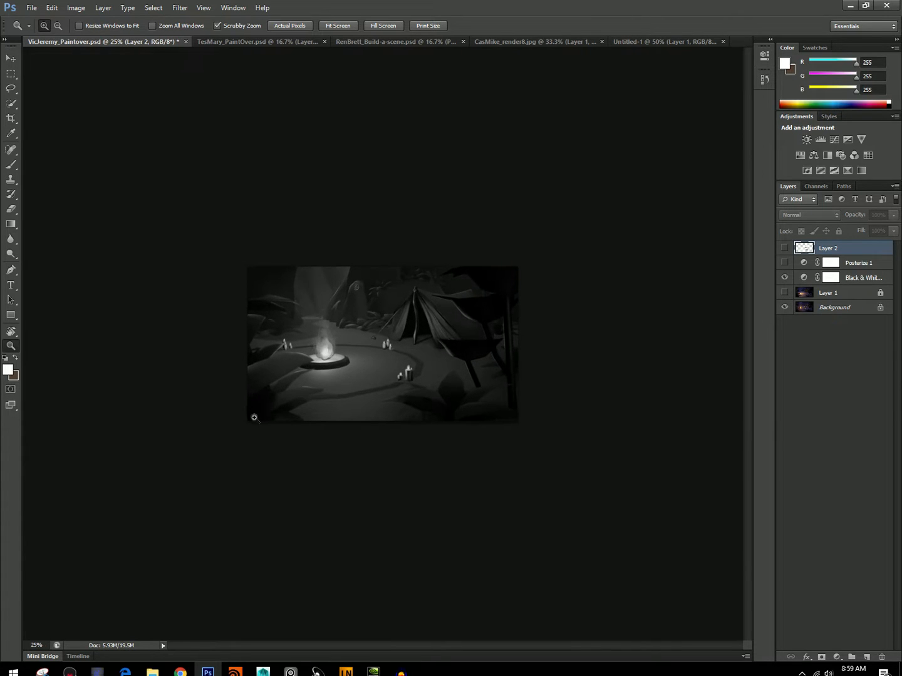
{"action": "left_click_drag", "start_coordinate": [366, 350], "coordinate": [333, 403]}
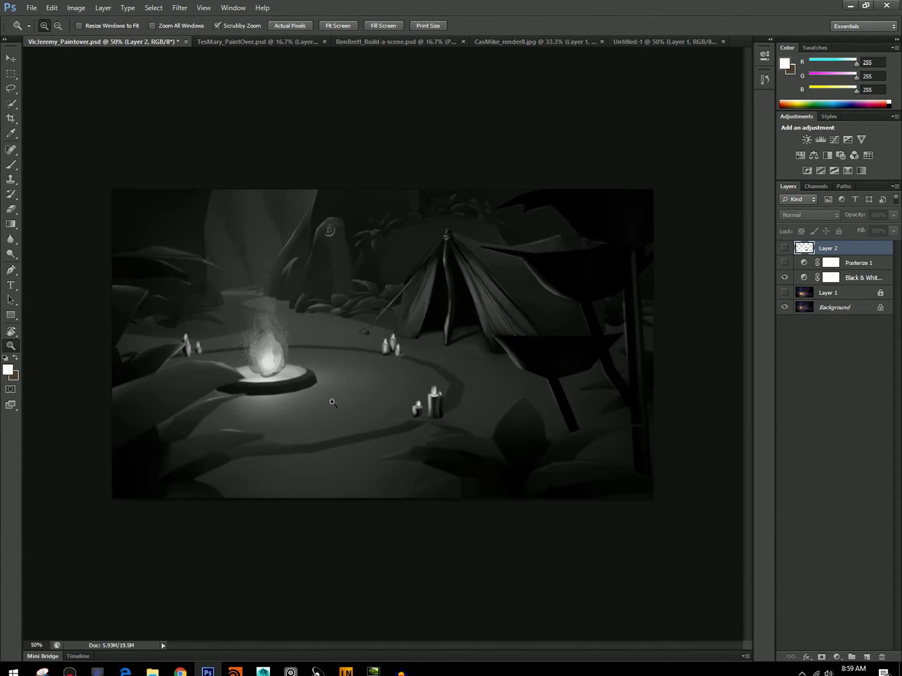
{"action": "left_click", "coordinate": [785, 293]}
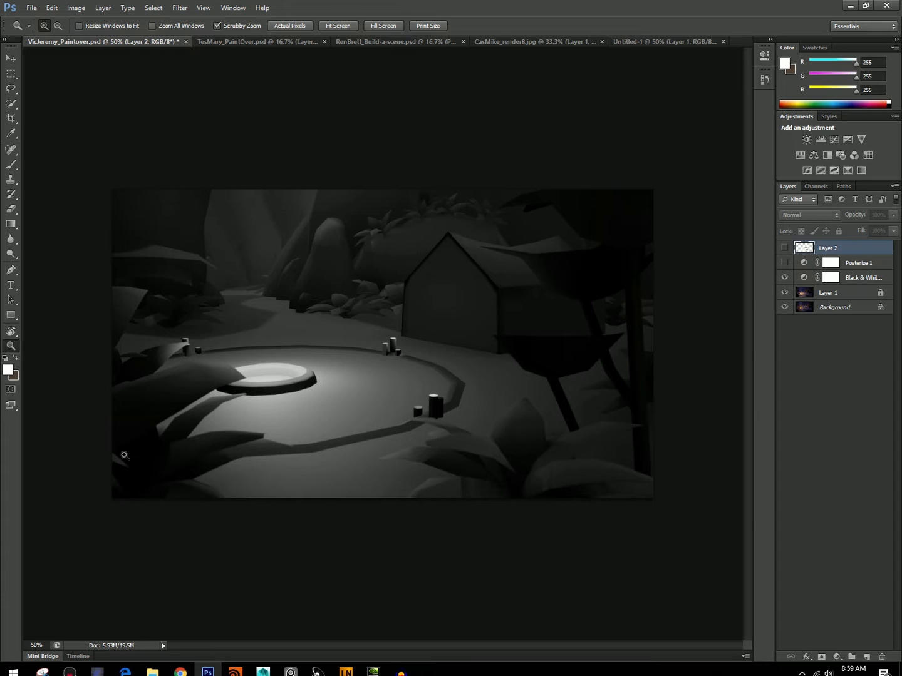
{"action": "left_click", "coordinate": [785, 293]}
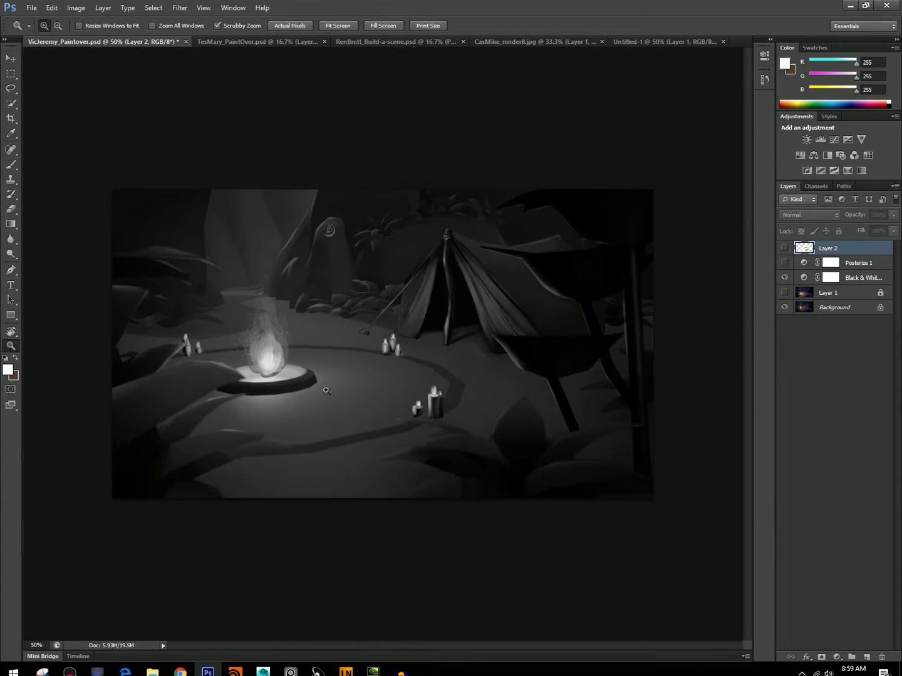
{"action": "left_click_drag", "start_coordinate": [788, 262], "coordinate": [774, 240]}
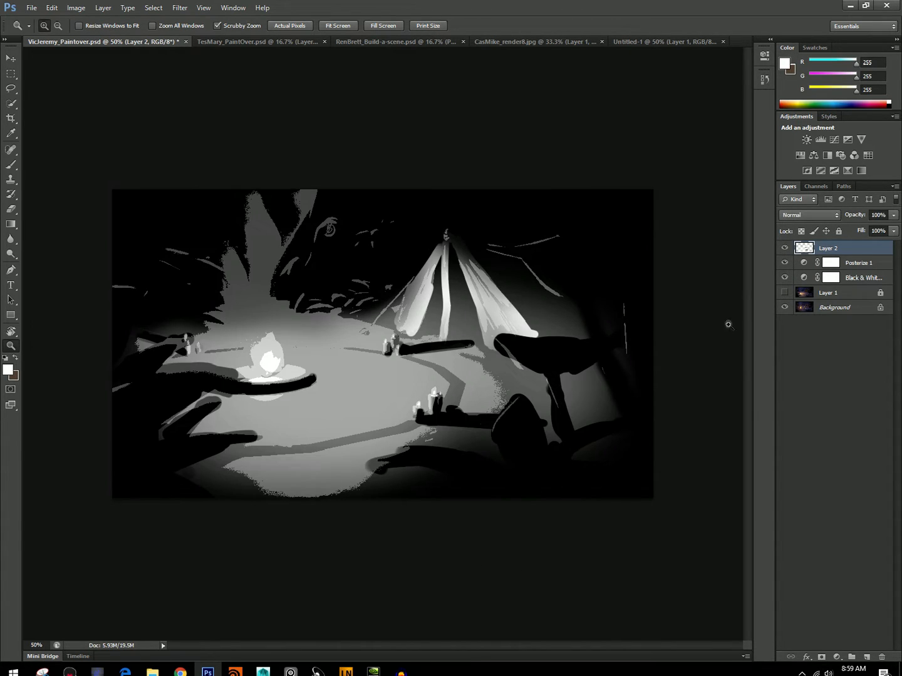
{"action": "left_click", "coordinate": [785, 261]}
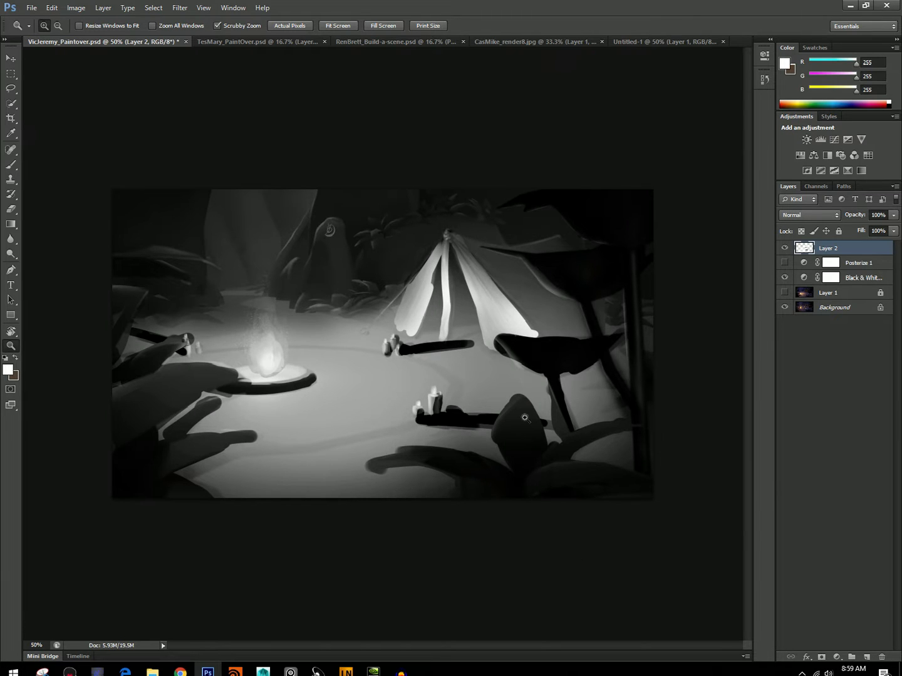
On a new layer above Layer 2, paint black over the mushrooms and the right edge of the picture, starting with a 100 px brush.
{"action": "left_click", "coordinate": [11, 166]}
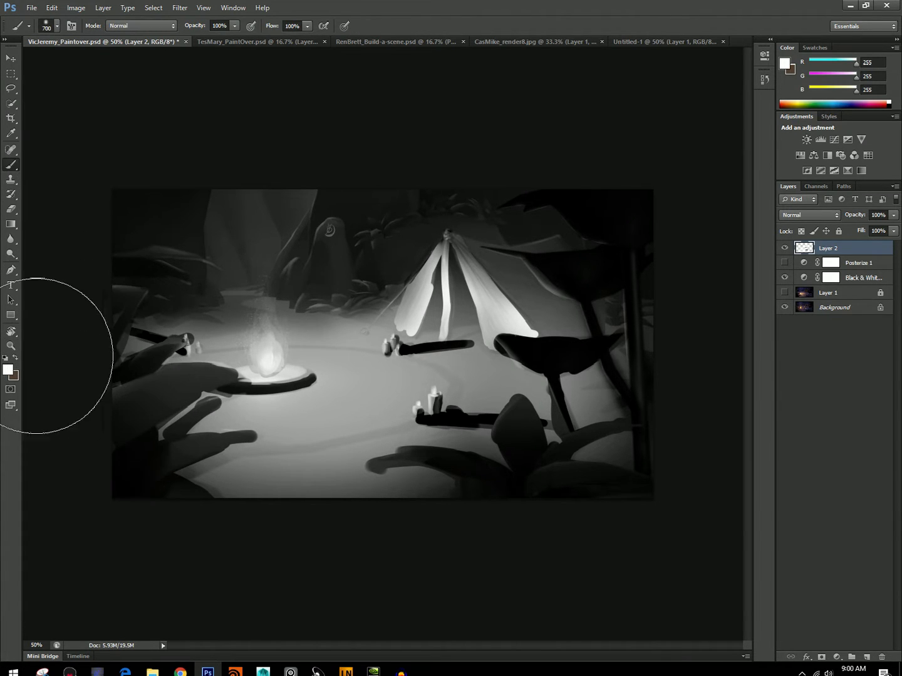
{"action": "left_click", "coordinate": [8, 370]}
{"action": "left_click_drag", "start_coordinate": [335, 306], "coordinate": [341, 338]}
{"action": "key", "text": "Return"}
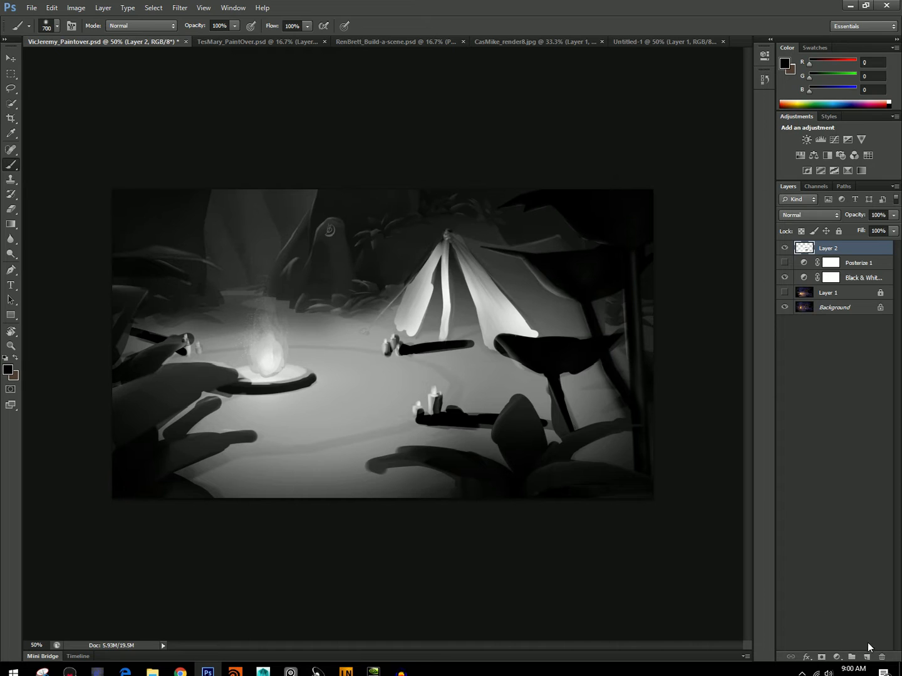
{"action": "left_click", "coordinate": [866, 655]}
{"action": "key", "text": "bracketleft"}
{"action": "key", "text": "bracketleft"}
{"action": "key", "text": "bracketleft"}
{"action": "key", "text": "bracketleft"}
{"action": "key", "text": "bracketleft"}
{"action": "key", "text": "bracketleft"}
{"action": "key", "text": "bracketleft"}
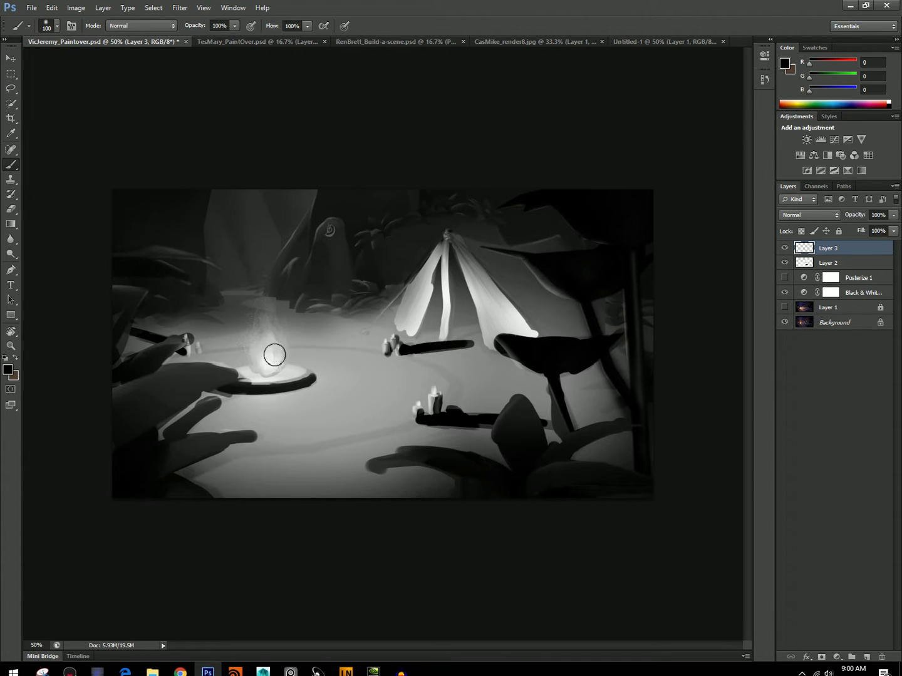
{"action": "mouse_move", "coordinate": [632, 473]}
{"action": "left_mouse_down"}
{"action": "mouse_move", "coordinate": [588, 439]}
{"action": "mouse_move", "coordinate": [623, 368]}
{"action": "mouse_move", "coordinate": [640, 256]}
{"action": "mouse_move", "coordinate": [640, 486]}
{"action": "mouse_move", "coordinate": [640, 245]}
{"action": "mouse_move", "coordinate": [608, 358]}
{"action": "mouse_move", "coordinate": [606, 303]}
{"action": "left_mouse_up"}
{"action": "key", "text": "bracketleft"}
{"action": "key", "text": "bracketleft"}
{"action": "mouse_move", "coordinate": [582, 256]}
{"action": "left_mouse_down"}
{"action": "mouse_move", "coordinate": [550, 258]}
{"action": "mouse_move", "coordinate": [567, 218]}
{"action": "mouse_move", "coordinate": [603, 276]}
{"action": "left_mouse_up"}
Paint the foreground plants and the leaves on the left side black with a 60 px brush, undoing the last stroke.
{"action": "key", "text": "bracketleft"}
{"action": "key", "text": "bracketleft"}
{"action": "mouse_move", "coordinate": [550, 435]}
{"action": "left_mouse_down"}
{"action": "mouse_move", "coordinate": [339, 483]}
{"action": "mouse_move", "coordinate": [535, 448]}
{"action": "left_mouse_up"}
{"action": "mouse_move", "coordinate": [254, 483]}
{"action": "left_mouse_down"}
{"action": "mouse_move", "coordinate": [171, 450]}
{"action": "mouse_move", "coordinate": [239, 497]}
{"action": "mouse_move", "coordinate": [140, 445]}
{"action": "mouse_move", "coordinate": [355, 502]}
{"action": "mouse_move", "coordinate": [146, 477]}
{"action": "mouse_move", "coordinate": [154, 371]}
{"action": "left_mouse_up"}
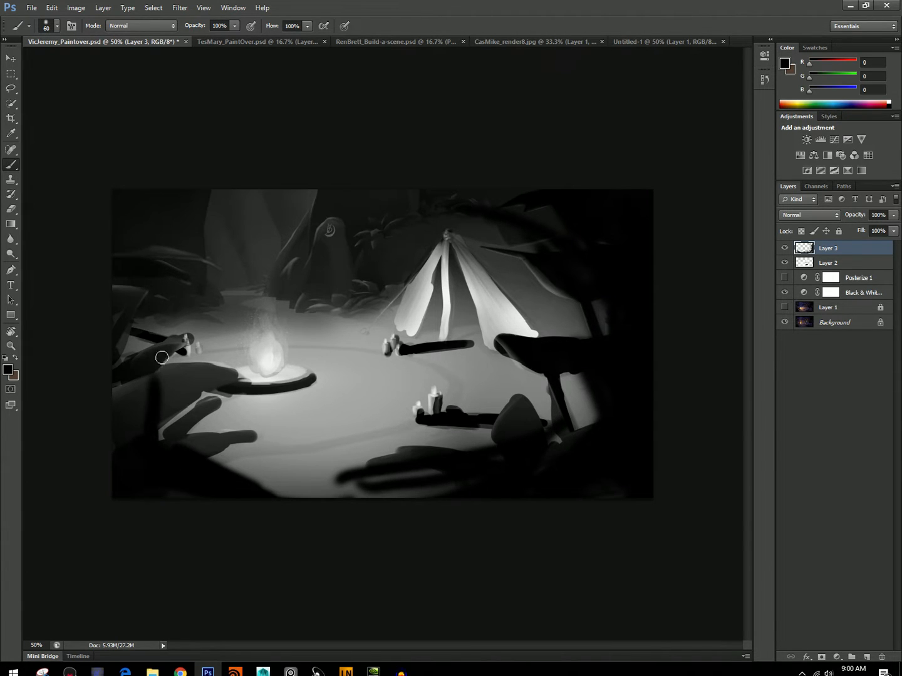
{"action": "mouse_move", "coordinate": [199, 192]}
{"action": "left_mouse_down"}
{"action": "mouse_move", "coordinate": [136, 481]}
{"action": "mouse_move", "coordinate": [190, 203]}
{"action": "mouse_move", "coordinate": [189, 273]}
{"action": "mouse_move", "coordinate": [143, 259]}
{"action": "mouse_move", "coordinate": [151, 253]}
{"action": "mouse_move", "coordinate": [91, 264]}
{"action": "mouse_move", "coordinate": [128, 309]}
{"action": "mouse_move", "coordinate": [121, 358]}
{"action": "mouse_move", "coordinate": [126, 303]}
{"action": "mouse_move", "coordinate": [107, 295]}
{"action": "mouse_move", "coordinate": [147, 353]}
{"action": "mouse_move", "coordinate": [123, 382]}
{"action": "mouse_move", "coordinate": [217, 379]}
{"action": "mouse_move", "coordinate": [134, 395]}
{"action": "mouse_move", "coordinate": [139, 422]}
{"action": "mouse_move", "coordinate": [121, 388]}
{"action": "mouse_move", "coordinate": [150, 417]}
{"action": "mouse_move", "coordinate": [184, 414]}
{"action": "mouse_move", "coordinate": [159, 438]}
{"action": "mouse_move", "coordinate": [239, 438]}
{"action": "mouse_move", "coordinate": [181, 444]}
{"action": "left_mouse_up"}
{"action": "key", "text": "ctrl+z"}
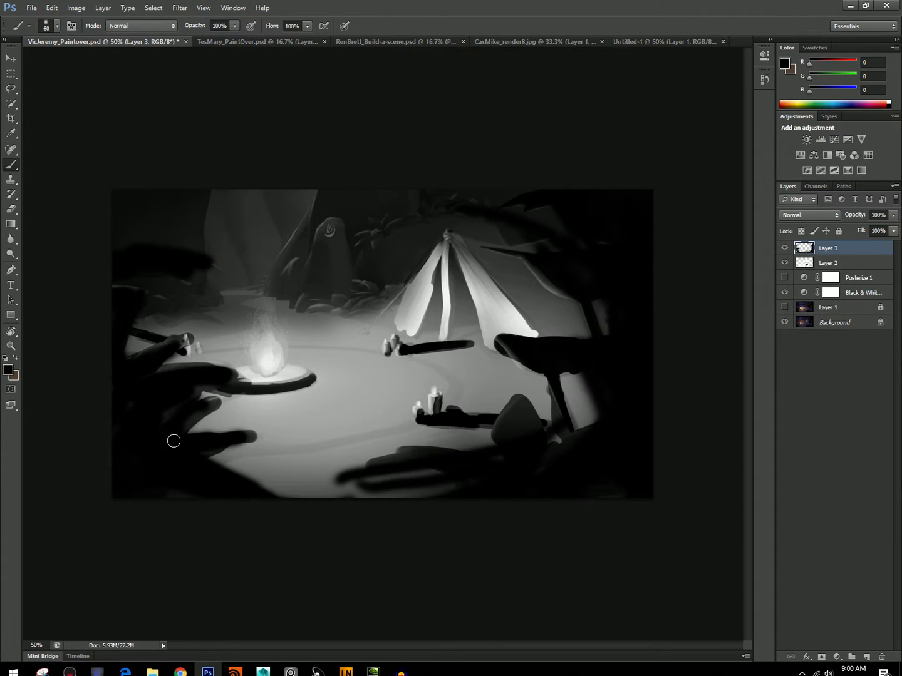
Paint the picture's upper-left corner black with a 150 px brush, and trim its inner edge with a 40 px eraser.
{"action": "key", "text": "bracketright"}
{"action": "key", "text": "bracketright"}
{"action": "key", "text": "bracketright"}
{"action": "key", "text": "bracketright"}
{"action": "key", "text": "bracketright"}
{"action": "key", "text": "bracketright"}
{"action": "mouse_move", "coordinate": [85, 323]}
{"action": "left_mouse_down"}
{"action": "mouse_move", "coordinate": [242, 155]}
{"action": "mouse_move", "coordinate": [81, 270]}
{"action": "mouse_move", "coordinate": [212, 196]}
{"action": "mouse_move", "coordinate": [251, 198]}
{"action": "mouse_move", "coordinate": [150, 201]}
{"action": "left_mouse_up"}
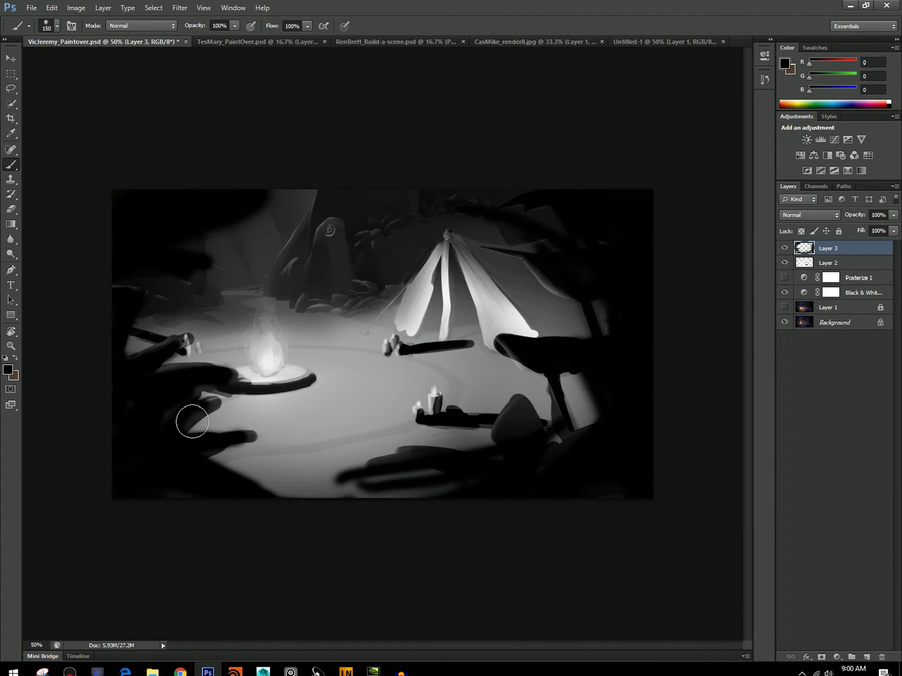
{"action": "key", "text": "e"}
{"action": "mouse_move", "coordinate": [189, 237]}
{"action": "left_mouse_down"}
{"action": "mouse_move", "coordinate": [245, 223]}
{"action": "mouse_move", "coordinate": [205, 238]}
{"action": "mouse_move", "coordinate": [179, 274]}
{"action": "mouse_move", "coordinate": [190, 256]}
{"action": "mouse_move", "coordinate": [207, 254]}
{"action": "mouse_move", "coordinate": [177, 271]}
{"action": "left_mouse_up"}
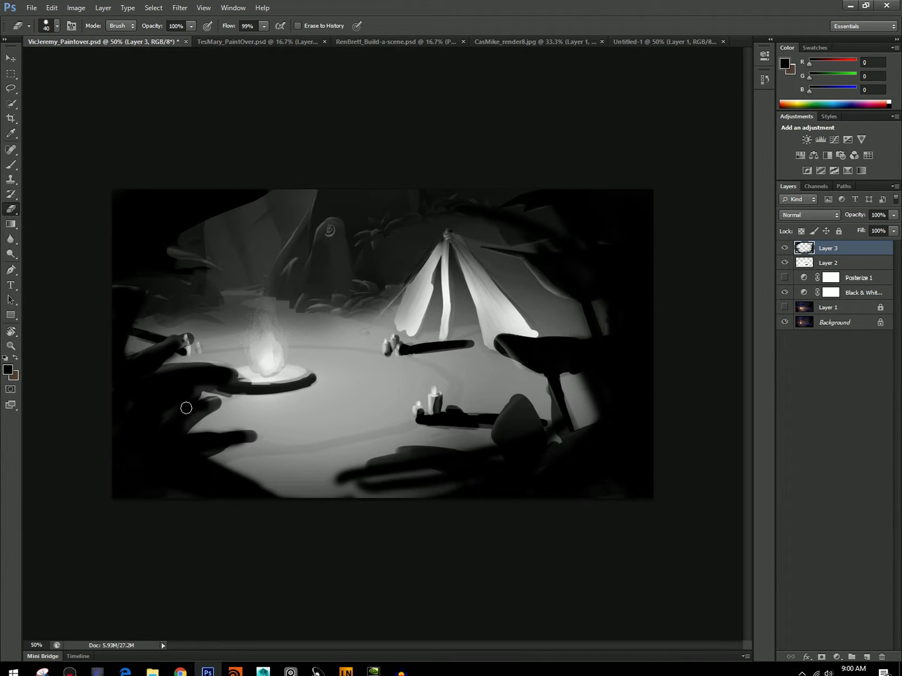
Paint black over the upper-left foliage and add a slanted stroke up across the background rock with an 80 px brush.
{"action": "key", "text": "b"}
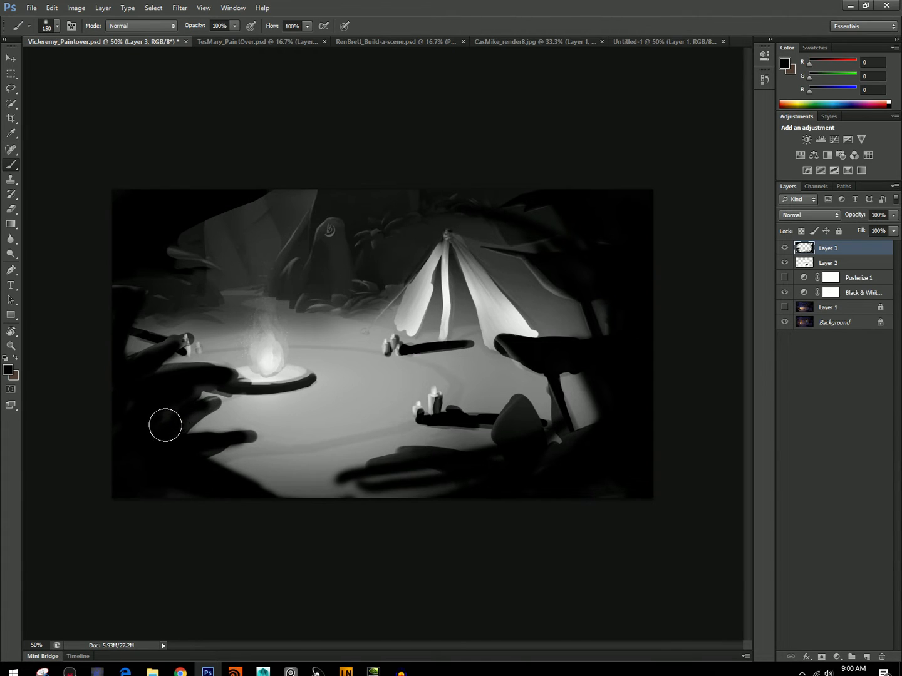
{"action": "key", "text": "bracketleft"}
{"action": "key", "text": "bracketleft"}
{"action": "key", "text": "bracketleft"}
{"action": "mouse_move", "coordinate": [188, 256]}
{"action": "left_mouse_down"}
{"action": "mouse_move", "coordinate": [115, 383]}
{"action": "mouse_move", "coordinate": [196, 287]}
{"action": "left_mouse_up"}
{"action": "key", "text": "bracketleft"}
{"action": "mouse_move", "coordinate": [256, 220]}
{"action": "left_mouse_down"}
{"action": "mouse_move", "coordinate": [263, 206]}
{"action": "mouse_move", "coordinate": [183, 295]}
{"action": "left_mouse_up"}
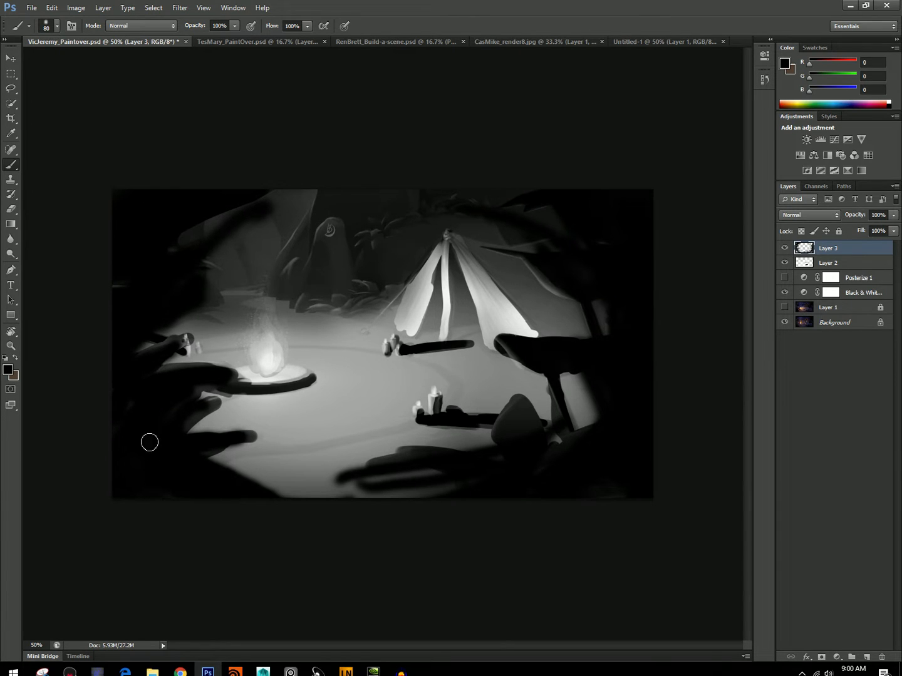
Paint the tent's dark openings on both sides of the center pole black with a 60 px brush.
{"action": "key", "text": "bracketleft"}
{"action": "key", "text": "bracketleft"}
{"action": "mouse_move", "coordinate": [473, 347]}
{"action": "left_mouse_down"}
{"action": "mouse_move", "coordinate": [459, 292]}
{"action": "mouse_move", "coordinate": [447, 287]}
{"action": "mouse_move", "coordinate": [449, 331]}
{"action": "mouse_move", "coordinate": [429, 324]}
{"action": "mouse_move", "coordinate": [438, 273]}
{"action": "mouse_move", "coordinate": [414, 340]}
{"action": "left_mouse_up"}
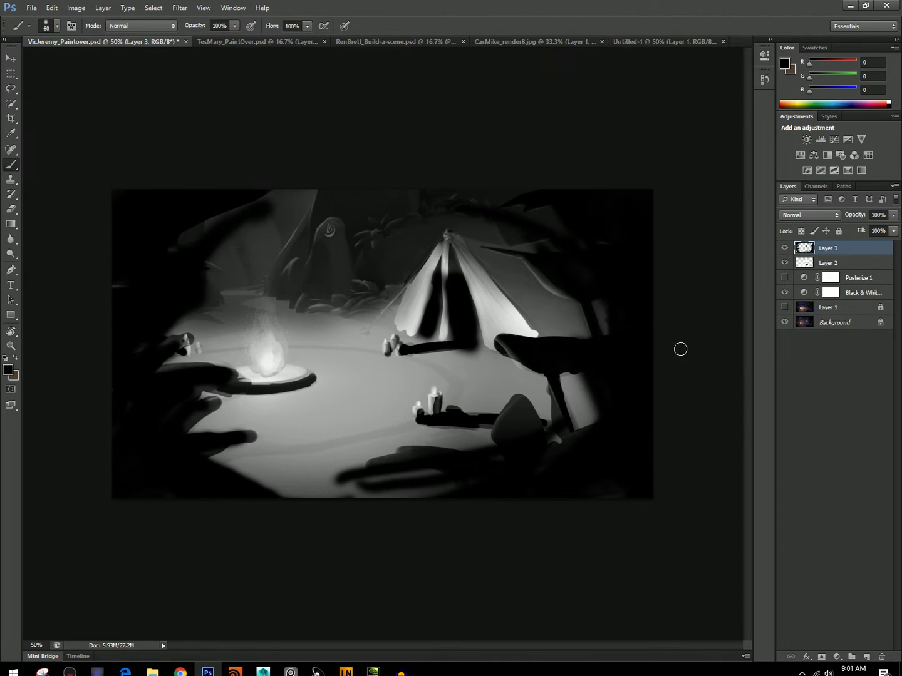
{"action": "key", "text": "bracketleft"}
Compare the black-and-white painting and the Layer 1 render with Layers 2 and 3 hidden, and show the paintover layers again.
{"action": "left_click_drag", "start_coordinate": [783, 249], "coordinate": [784, 262]}
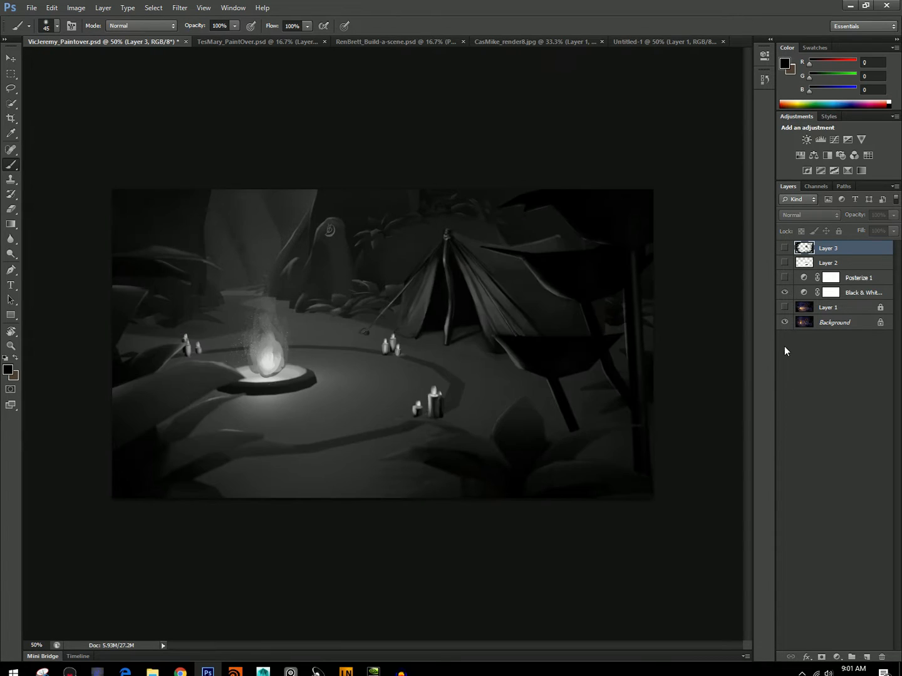
{"action": "left_click", "coordinate": [785, 307]}
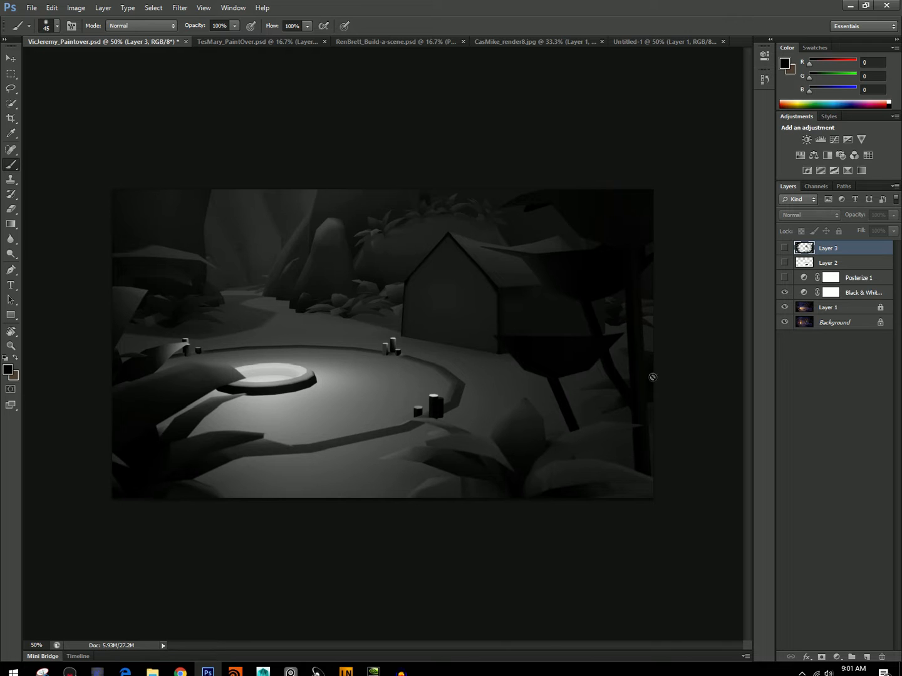
{"action": "left_click", "coordinate": [783, 312]}
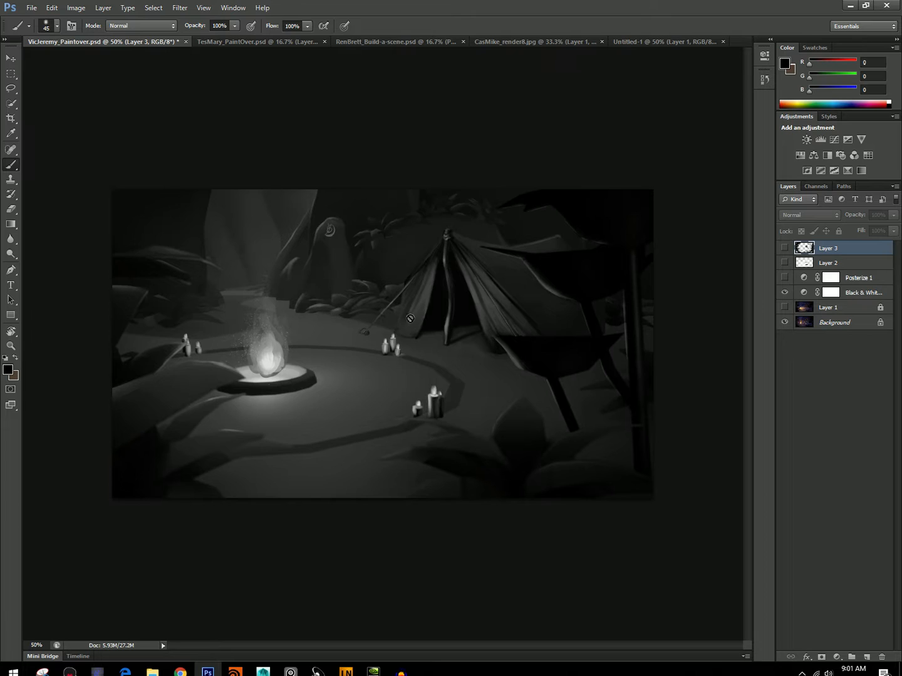
{"action": "left_click", "coordinate": [783, 249]}
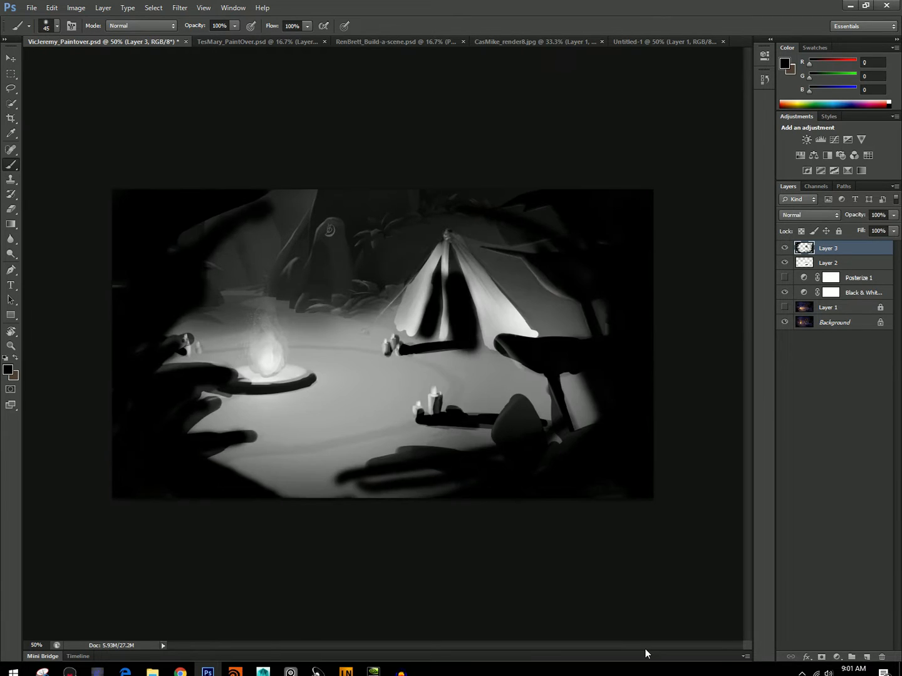
Sample the dark gray (RGB 75) beside the tent and paint fold shadows on the tent cloth with a small brush.
{"action": "left_click", "coordinate": [515, 274], "text": "alt"}
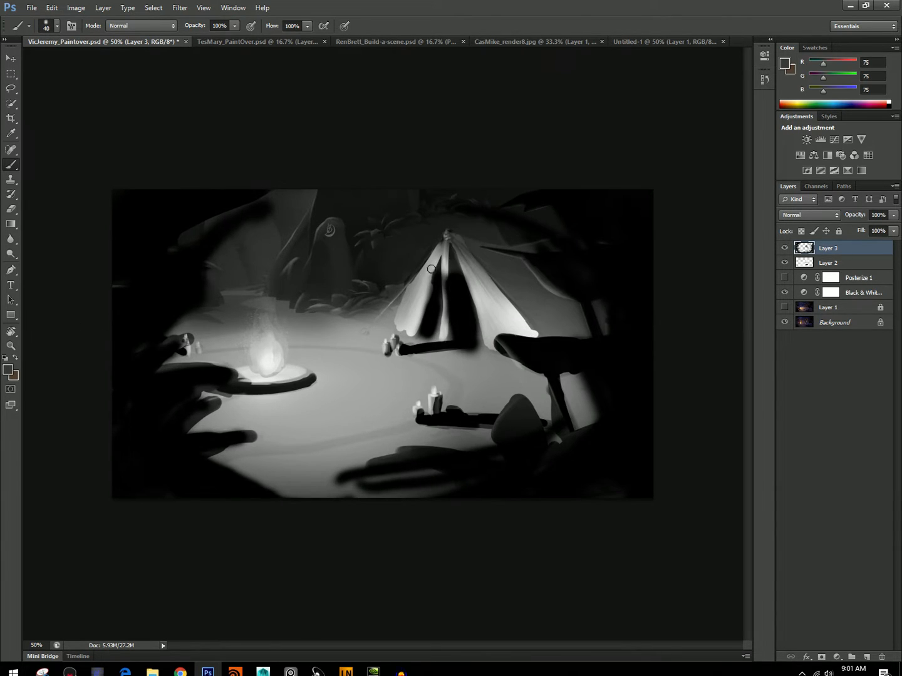
{"action": "mouse_move", "coordinate": [471, 260]}
{"action": "left_mouse_down"}
{"action": "mouse_move", "coordinate": [508, 319]}
{"action": "mouse_move", "coordinate": [444, 245]}
{"action": "mouse_move", "coordinate": [417, 301]}
{"action": "mouse_move", "coordinate": [427, 279]}
{"action": "mouse_move", "coordinate": [377, 324]}
{"action": "left_mouse_up"}
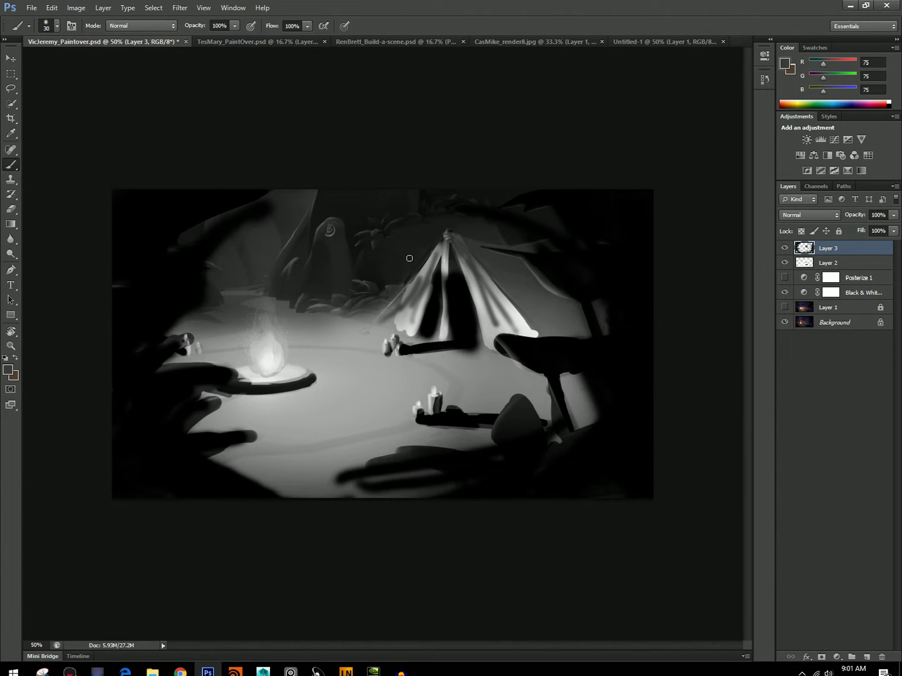
On a new layer above Layer 3, paint black around the background rocks, foliage and tent peak with a 25 px brush.
{"action": "left_click", "coordinate": [8, 369]}
{"action": "type", "text": "0"}
{"action": "key", "text": "Return"}
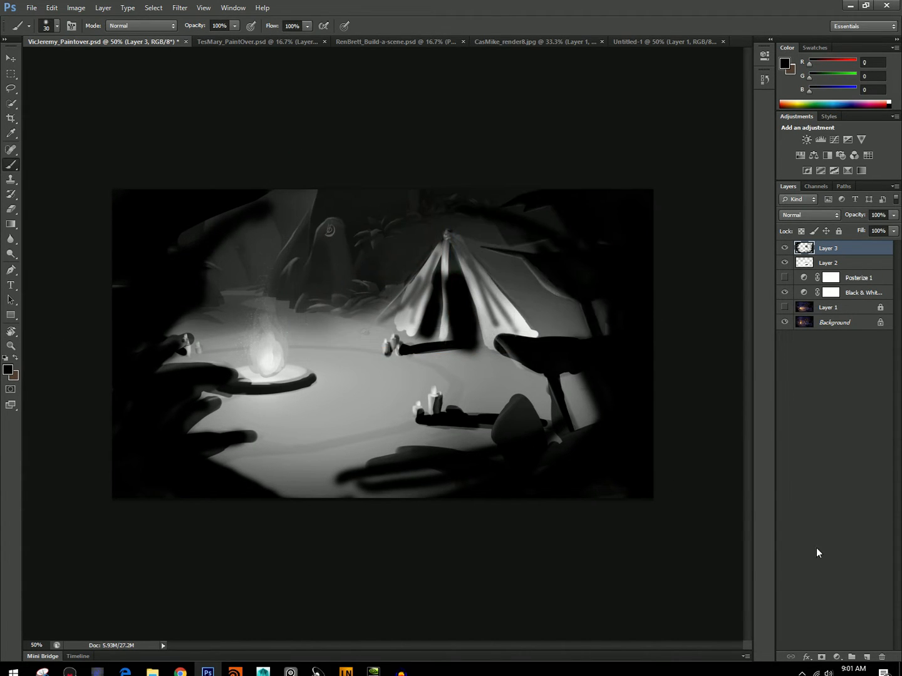
{"action": "left_click", "coordinate": [865, 656]}
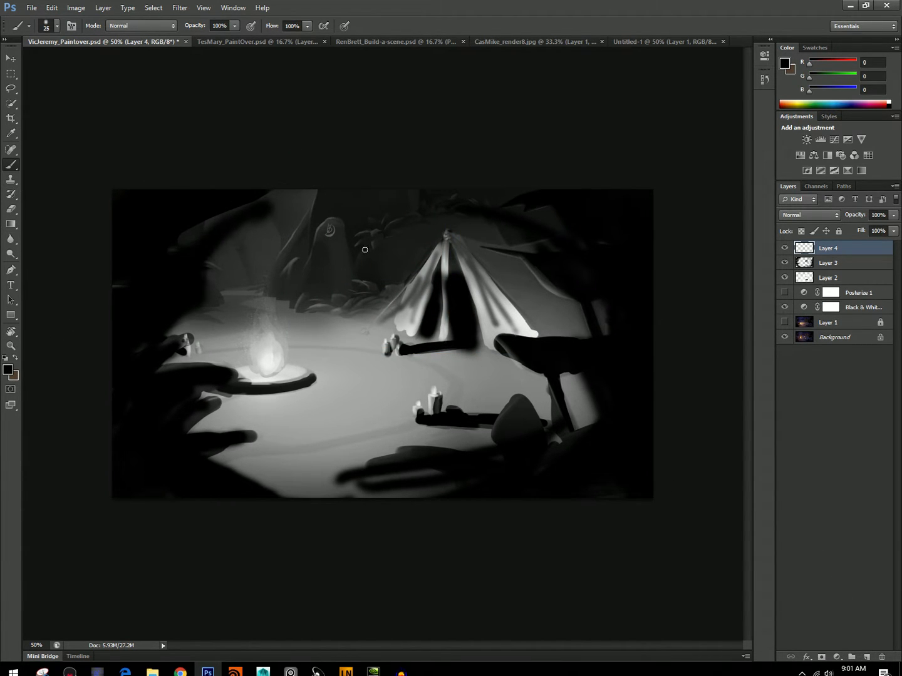
{"action": "mouse_move", "coordinate": [355, 253]}
{"action": "left_mouse_down"}
{"action": "mouse_move", "coordinate": [344, 218]}
{"action": "mouse_move", "coordinate": [330, 211]}
{"action": "mouse_move", "coordinate": [309, 240]}
{"action": "mouse_move", "coordinate": [328, 207]}
{"action": "left_mouse_up"}
{"action": "left_click", "coordinate": [57, 25]}
{"action": "left_click", "coordinate": [350, 244]}
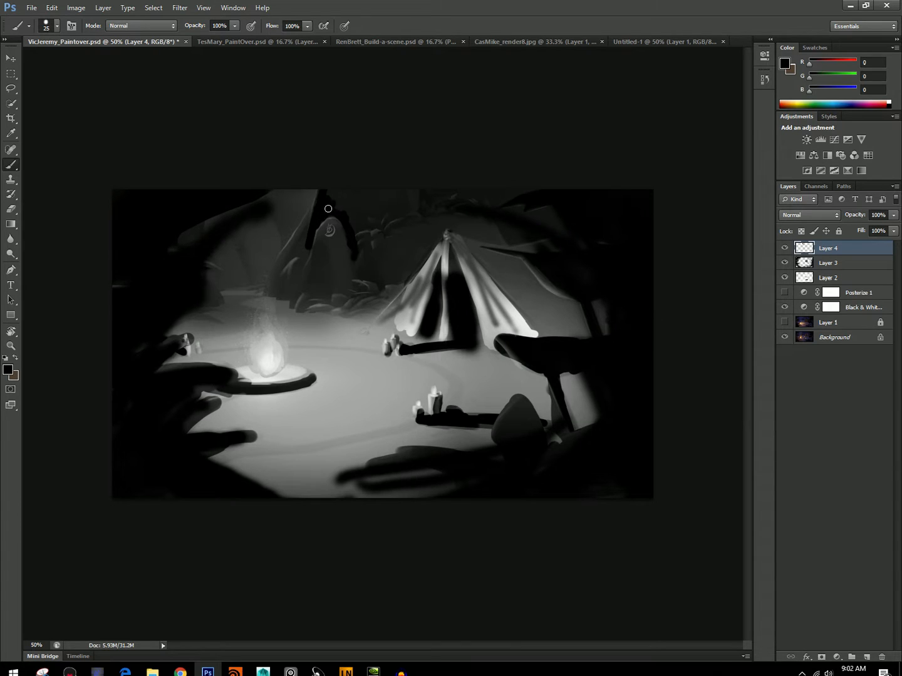
{"action": "mouse_move", "coordinate": [360, 261]}
{"action": "left_mouse_down"}
{"action": "mouse_move", "coordinate": [405, 275]}
{"action": "mouse_move", "coordinate": [432, 250]}
{"action": "mouse_move", "coordinate": [405, 271]}
{"action": "mouse_move", "coordinate": [374, 268]}
{"action": "mouse_move", "coordinate": [353, 221]}
{"action": "mouse_move", "coordinate": [421, 211]}
{"action": "left_mouse_up"}
{"action": "left_click_drag", "start_coordinate": [499, 222], "coordinate": [522, 237]}
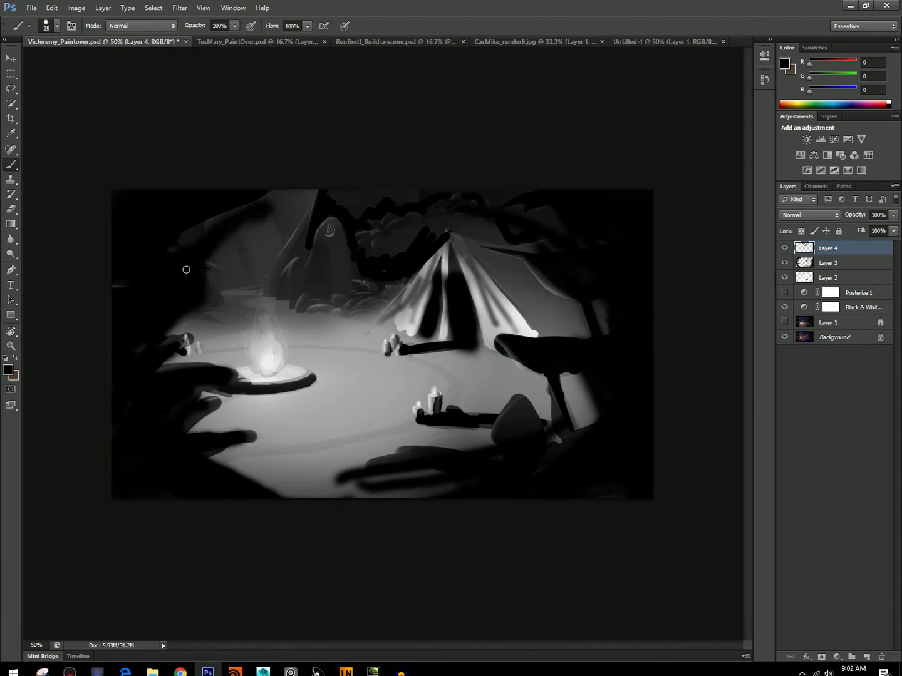
{"action": "left_click_drag", "start_coordinate": [365, 276], "coordinate": [408, 279]}
Soften the black background strokes with a 112 px eraser at 0% hardness, and set Layer 4's opacity to 65%.
{"action": "left_click", "coordinate": [11, 225]}
{"action": "left_click", "coordinate": [11, 209]}
{"action": "right_click", "coordinate": [51, 65]}
{"action": "left_click", "coordinate": [94, 116]}
{"action": "left_click", "coordinate": [74, 62]}
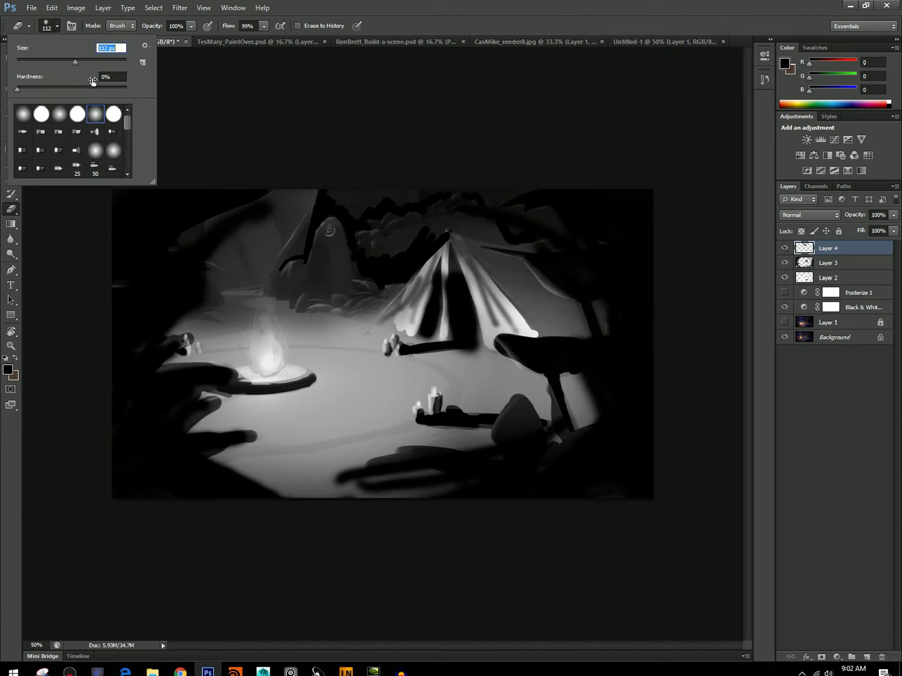
{"action": "mouse_move", "coordinate": [307, 194]}
{"action": "left_mouse_down"}
{"action": "mouse_move", "coordinate": [285, 247]}
{"action": "mouse_move", "coordinate": [320, 174]}
{"action": "mouse_move", "coordinate": [352, 209]}
{"action": "mouse_move", "coordinate": [419, 183]}
{"action": "mouse_move", "coordinate": [493, 191]}
{"action": "mouse_move", "coordinate": [381, 244]}
{"action": "mouse_move", "coordinate": [391, 264]}
{"action": "mouse_move", "coordinate": [432, 231]}
{"action": "mouse_move", "coordinate": [369, 254]}
{"action": "mouse_move", "coordinate": [339, 305]}
{"action": "mouse_move", "coordinate": [361, 252]}
{"action": "left_mouse_up"}
{"action": "left_click_drag", "start_coordinate": [893, 215], "coordinate": [873, 231]}
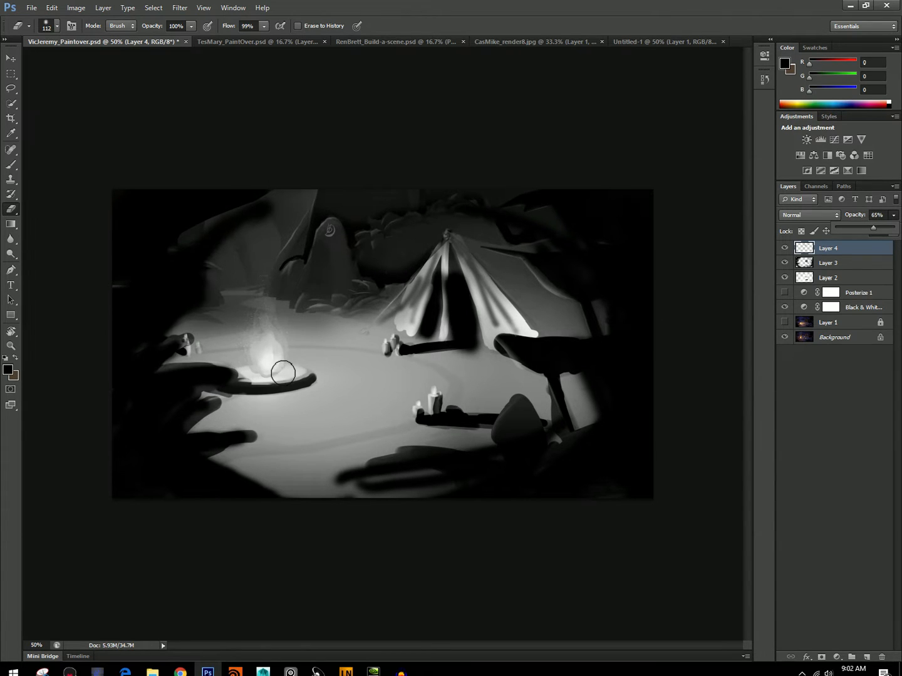
{"action": "key", "text": "b"}
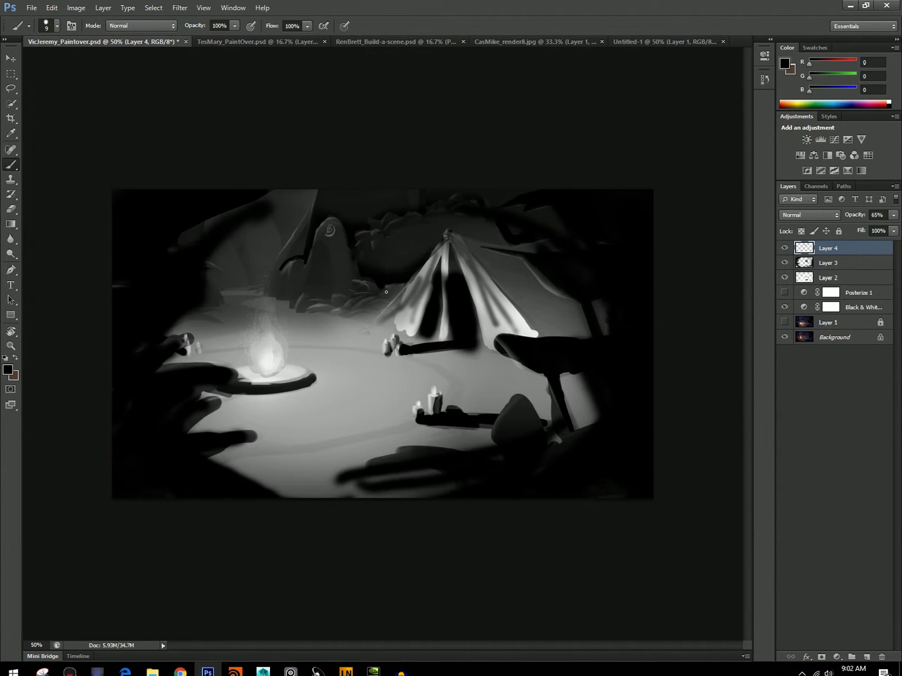
Paint black over the foliage left of the tent on Layer 4 and merge that layer into Layer 3.
{"action": "mouse_move", "coordinate": [375, 314]}
{"action": "left_mouse_down"}
{"action": "mouse_move", "coordinate": [382, 307]}
{"action": "mouse_move", "coordinate": [347, 313]}
{"action": "left_mouse_up"}
{"action": "key", "text": "]"}
{"action": "mouse_move", "coordinate": [395, 290]}
{"action": "left_mouse_down"}
{"action": "mouse_move", "coordinate": [354, 320]}
{"action": "mouse_move", "coordinate": [352, 305]}
{"action": "mouse_move", "coordinate": [320, 313]}
{"action": "mouse_move", "coordinate": [365, 318]}
{"action": "mouse_move", "coordinate": [315, 309]}
{"action": "mouse_move", "coordinate": [392, 280]}
{"action": "mouse_move", "coordinate": [341, 324]}
{"action": "mouse_move", "coordinate": [366, 323]}
{"action": "left_mouse_up"}
{"action": "key", "text": "e"}
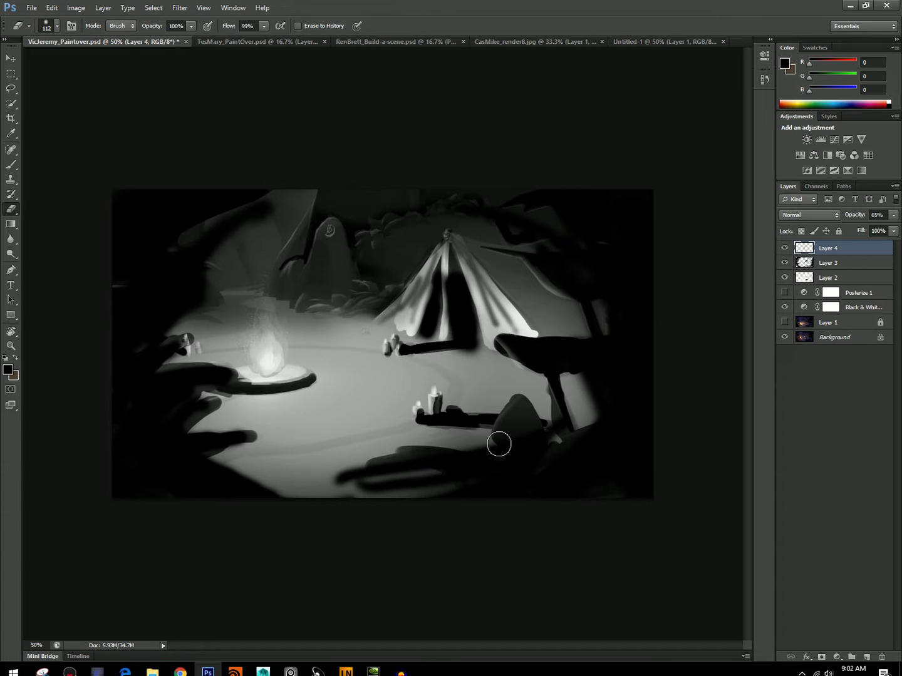
{"action": "key", "text": "ctrl+e"}
Erase the dark paint over the lower part of the tent's center pole with a smaller eraser.
{"action": "key", "text": "["}
{"action": "key", "text": "["}
{"action": "key", "text": "["}
{"action": "key", "text": "["}
{"action": "key", "text": "["}
{"action": "key", "text": "["}
{"action": "key", "text": "["}
{"action": "mouse_move", "coordinate": [445, 314]}
{"action": "left_mouse_down"}
{"action": "mouse_move", "coordinate": [446, 274]}
{"action": "mouse_move", "coordinate": [443, 323]}
{"action": "left_mouse_up"}
{"action": "key", "text": "["}
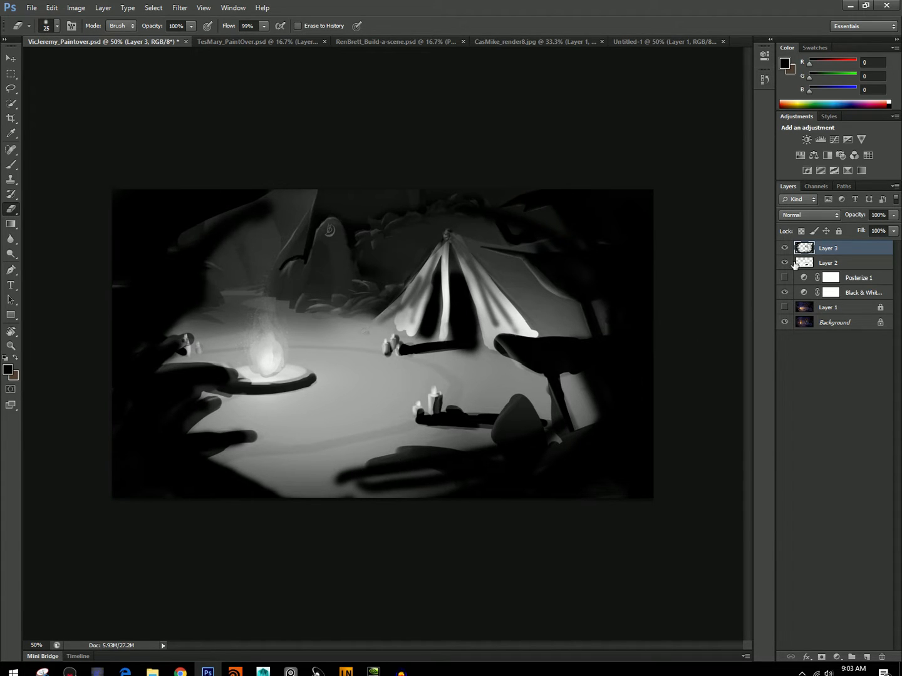
Sample the tent's light gray (RGB 209) and paint highlights on its lower left hem, beside that corner and on the peak.
{"action": "key", "text": "b"}
{"action": "left_click", "coordinate": [405, 319], "text": "alt"}
{"action": "left_click_drag", "start_coordinate": [388, 328], "coordinate": [392, 315]}
{"action": "key", "text": "bracketleft"}
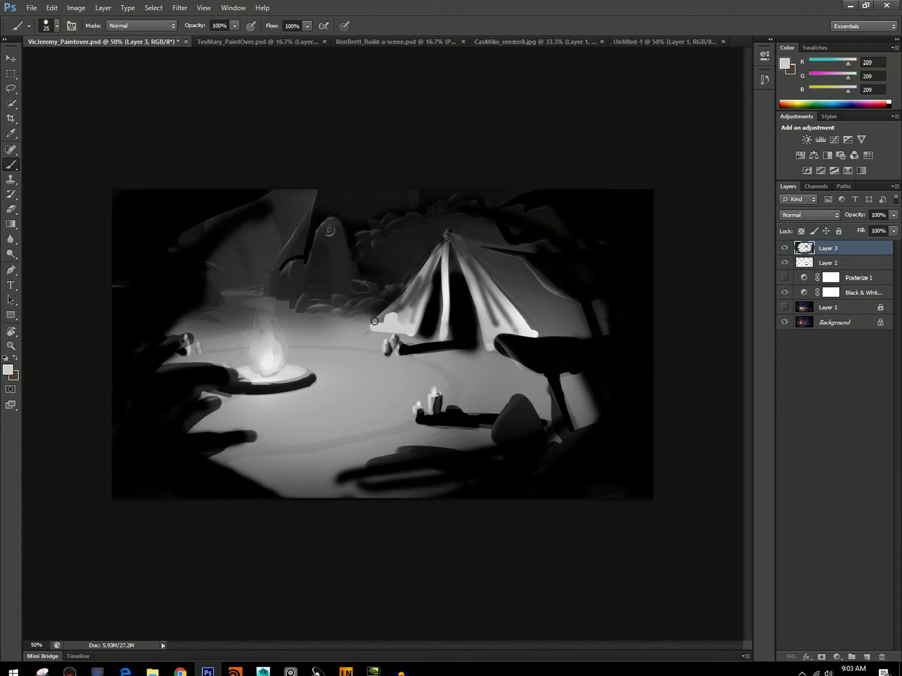
{"action": "left_click", "coordinate": [380, 310], "text": "alt"}
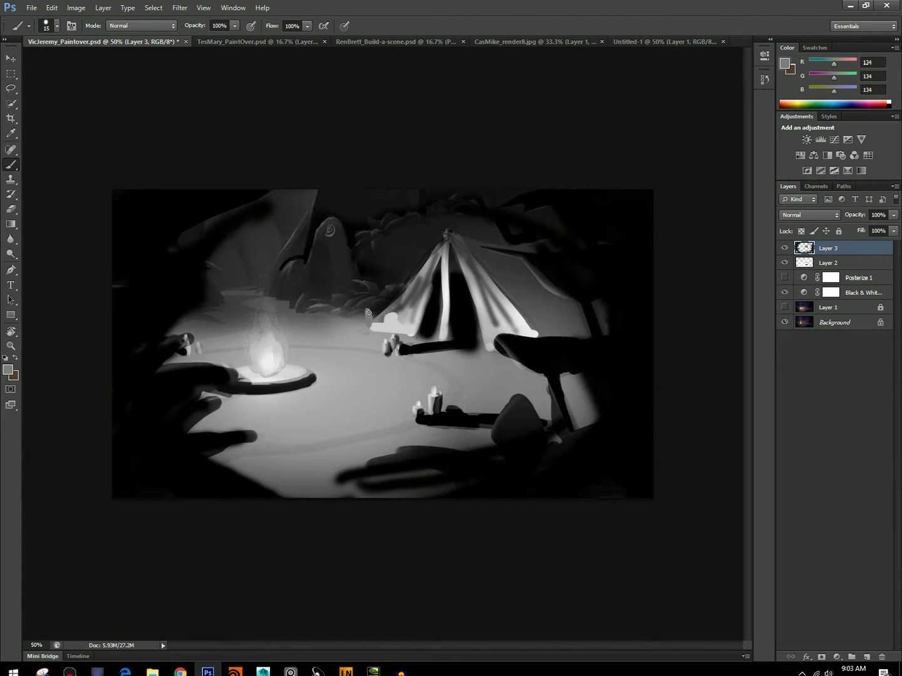
{"action": "left_click", "coordinate": [380, 323], "text": "alt"}
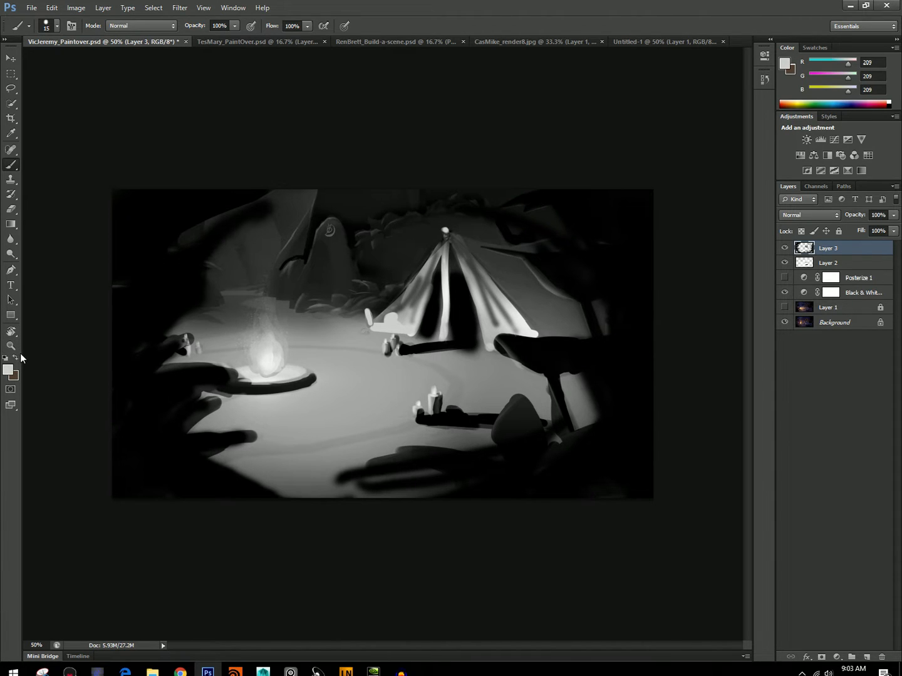
Sample dark gray (RGB 64) from the background and, on a new layer, paint jagged dark shapes around the campfire flames with a 10 to 30 px brush.
{"action": "left_click", "coordinate": [232, 276], "text": "alt"}
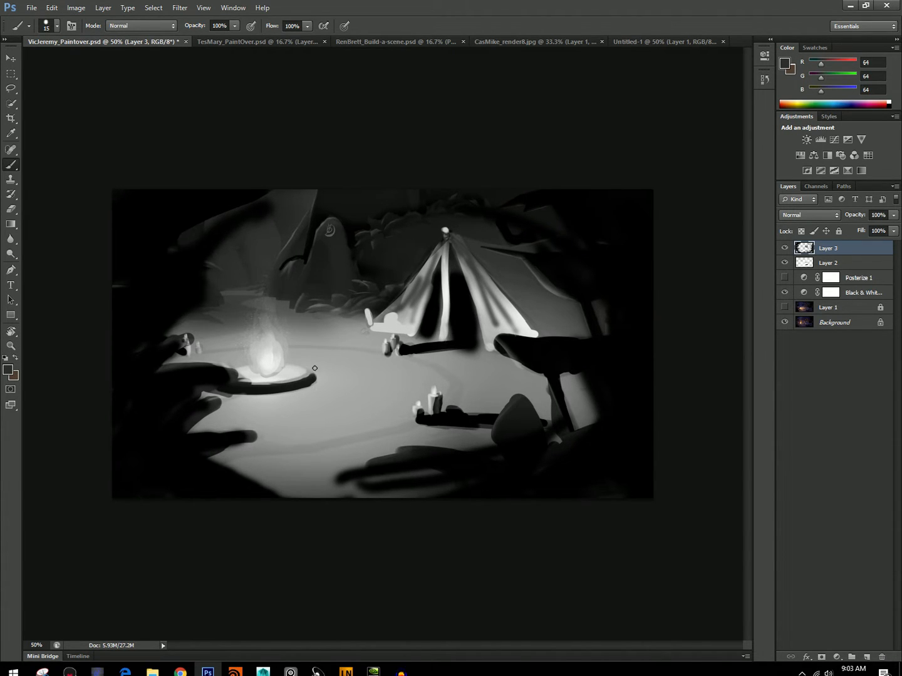
{"action": "left_click", "coordinate": [866, 655]}
{"action": "mouse_move", "coordinate": [291, 359]}
{"action": "left_mouse_down"}
{"action": "mouse_move", "coordinate": [321, 370]}
{"action": "mouse_move", "coordinate": [252, 293]}
{"action": "left_mouse_up"}
{"action": "key", "text": "["}
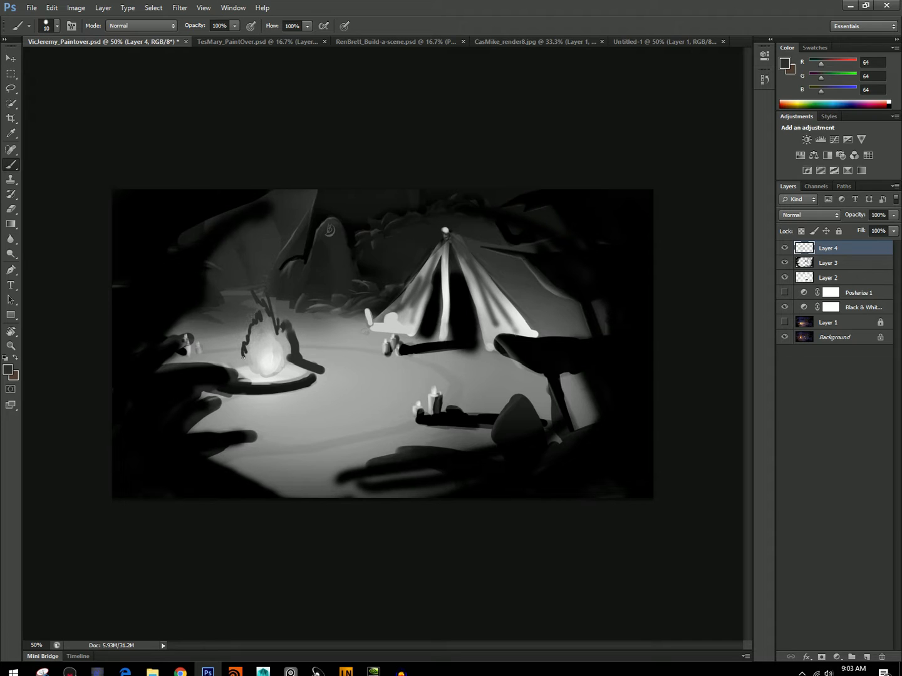
{"action": "key", "text": "]"}
{"action": "mouse_move", "coordinate": [241, 358]}
{"action": "left_mouse_down"}
{"action": "mouse_move", "coordinate": [203, 357]}
{"action": "mouse_move", "coordinate": [226, 359]}
{"action": "left_mouse_up"}
{"action": "mouse_move", "coordinate": [241, 341]}
{"action": "left_mouse_down"}
{"action": "mouse_move", "coordinate": [293, 336]}
{"action": "mouse_move", "coordinate": [277, 314]}
{"action": "mouse_move", "coordinate": [303, 358]}
{"action": "mouse_move", "coordinate": [325, 363]}
{"action": "left_mouse_up"}
{"action": "left_click_drag", "start_coordinate": [246, 312], "coordinate": [235, 356]}
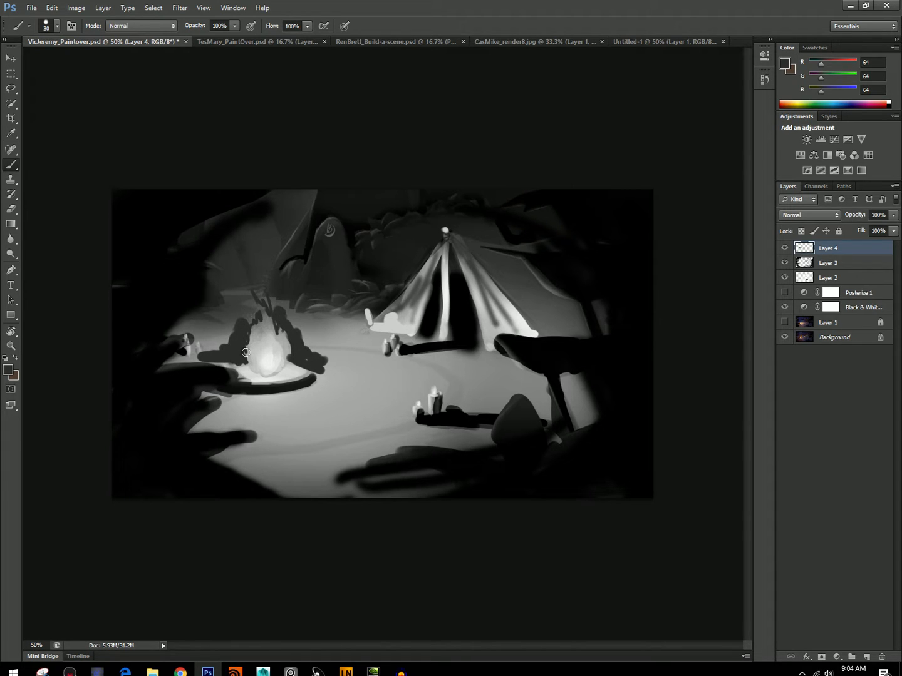
Sample dark gray (RGB 41) beside the tent and paint over the background along the tent's left and upper edges.
{"action": "key", "text": "alt"}
{"action": "left_click", "coordinate": [383, 297], "text": "alt"}
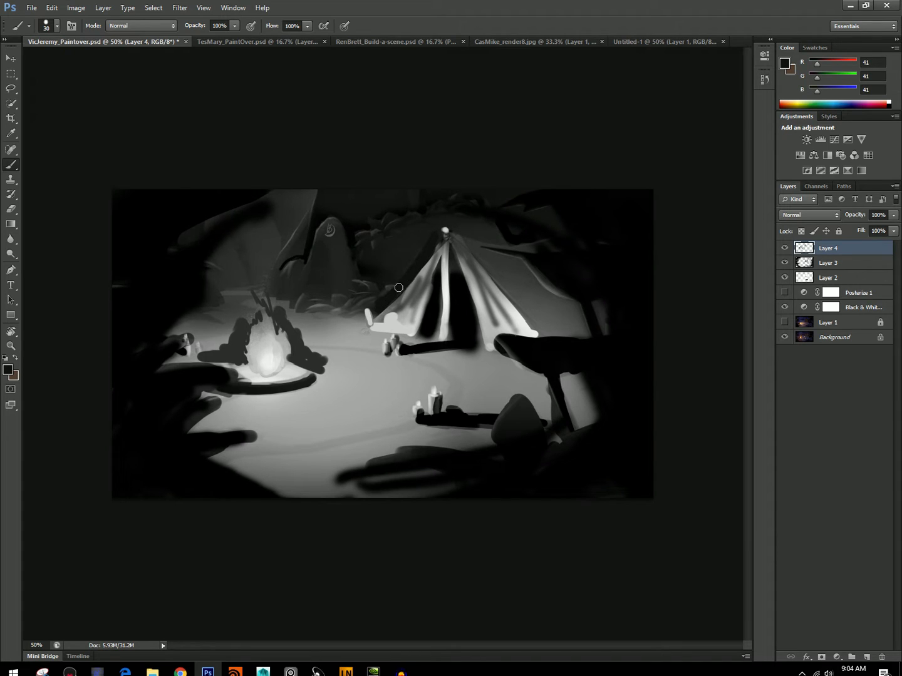
{"action": "mouse_move", "coordinate": [462, 235]}
{"action": "left_mouse_down"}
{"action": "mouse_move", "coordinate": [505, 227]}
{"action": "mouse_move", "coordinate": [471, 236]}
{"action": "mouse_move", "coordinate": [486, 217]}
{"action": "mouse_move", "coordinate": [517, 234]}
{"action": "mouse_move", "coordinate": [515, 204]}
{"action": "mouse_move", "coordinate": [560, 220]}
{"action": "left_mouse_up"}
{"action": "key", "text": "bracketleft"}
Sample near-black (RGB 15) and fill in the foliage above the right side of the tent, enlarging the brush to 60 px.
{"action": "left_click", "coordinate": [504, 223], "text": "alt"}
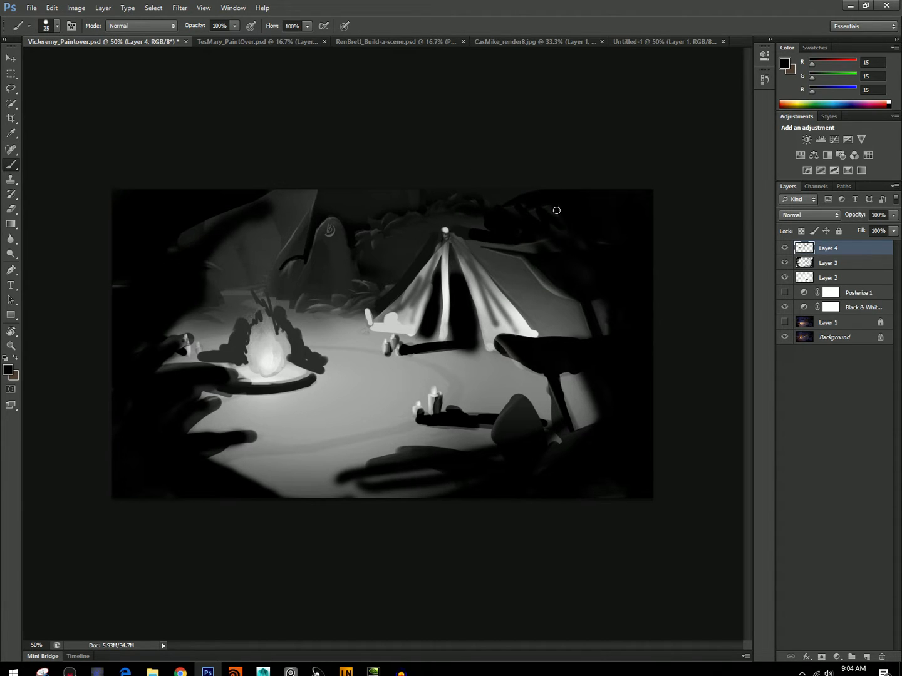
{"action": "key", "text": "bracketright"}
{"action": "key", "text": "bracketright"}
{"action": "key", "text": "bracketright"}
{"action": "left_click", "coordinate": [543, 236]}
{"action": "left_click_drag", "start_coordinate": [521, 187], "coordinate": [493, 200]}
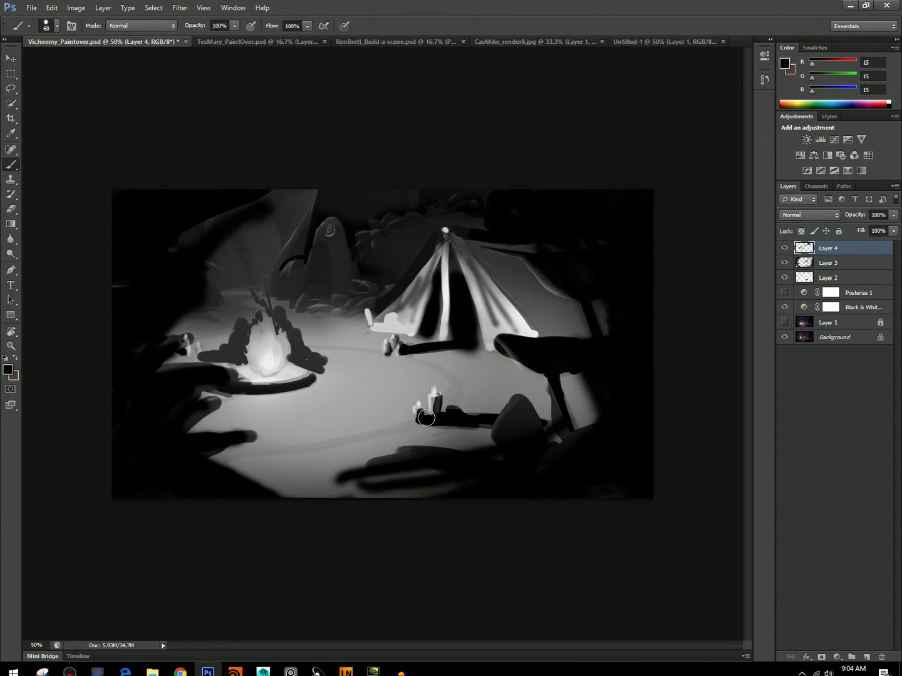
Erase most of the dark gray shapes around the campfire flames, starting with a 116 px eraser and enlarging it to 300 px.
{"action": "left_click", "coordinate": [15, 209]}
{"action": "left_click", "coordinate": [57, 26]}
{"action": "type", "text": "116"}
{"action": "key", "text": "Return"}
{"action": "mouse_move", "coordinate": [295, 314]}
{"action": "left_mouse_down"}
{"action": "mouse_move", "coordinate": [340, 363]}
{"action": "mouse_move", "coordinate": [342, 380]}
{"action": "mouse_move", "coordinate": [314, 364]}
{"action": "left_mouse_up"}
{"action": "left_click_drag", "start_coordinate": [257, 282], "coordinate": [267, 295]}
{"action": "mouse_move", "coordinate": [210, 330]}
{"action": "left_mouse_down"}
{"action": "mouse_move", "coordinate": [227, 344]}
{"action": "mouse_move", "coordinate": [203, 352]}
{"action": "left_mouse_up"}
{"action": "key", "text": "bracketright"}
{"action": "left_click", "coordinate": [256, 295]}
{"action": "left_click_drag", "start_coordinate": [308, 351], "coordinate": [318, 365]}
{"action": "mouse_move", "coordinate": [218, 362]}
{"action": "left_mouse_down"}
{"action": "mouse_move", "coordinate": [236, 352]}
{"action": "mouse_move", "coordinate": [214, 373]}
{"action": "left_mouse_up"}
{"action": "key", "text": "bracketright"}
{"action": "key", "text": "bracketright"}
{"action": "key", "text": "bracketright"}
{"action": "key", "text": "bracketright"}
{"action": "key", "text": "bracketright"}
{"action": "left_click_drag", "start_coordinate": [250, 318], "coordinate": [273, 359]}
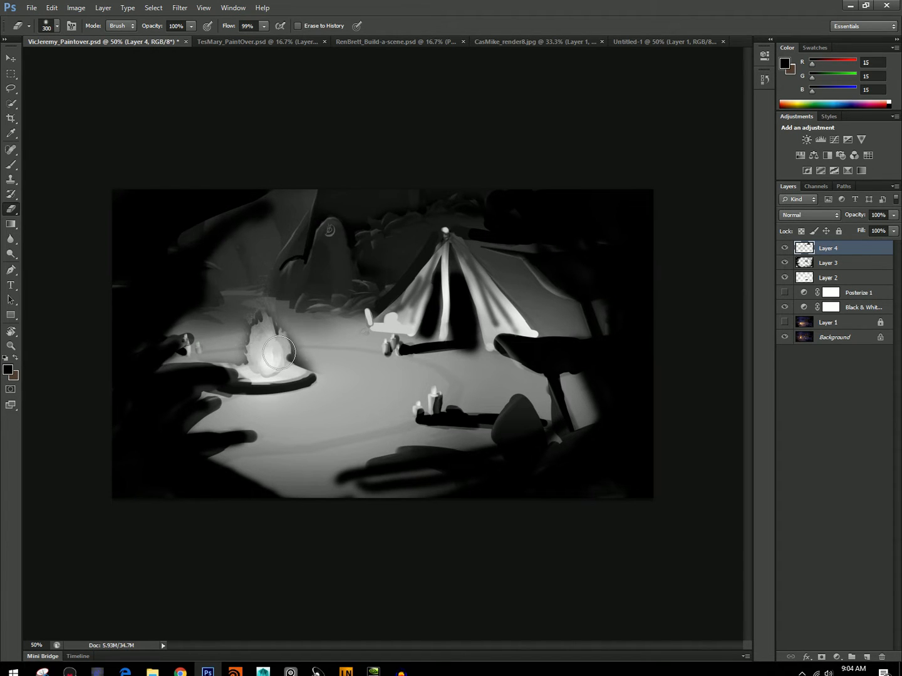
Sample gray (RGB 73) near the fire and paint a dark band across the ground behind the flames with a 90 px brush.
{"action": "key", "text": "b"}
{"action": "left_click", "coordinate": [295, 362], "text": "alt"}
{"action": "key", "text": "bracketright"}
{"action": "key", "text": "bracketright"}
{"action": "key", "text": "bracketright"}
{"action": "mouse_move", "coordinate": [351, 329]}
{"action": "left_mouse_down"}
{"action": "mouse_move", "coordinate": [283, 323]}
{"action": "mouse_move", "coordinate": [281, 307]}
{"action": "mouse_move", "coordinate": [304, 342]}
{"action": "mouse_move", "coordinate": [217, 327]}
{"action": "left_mouse_up"}
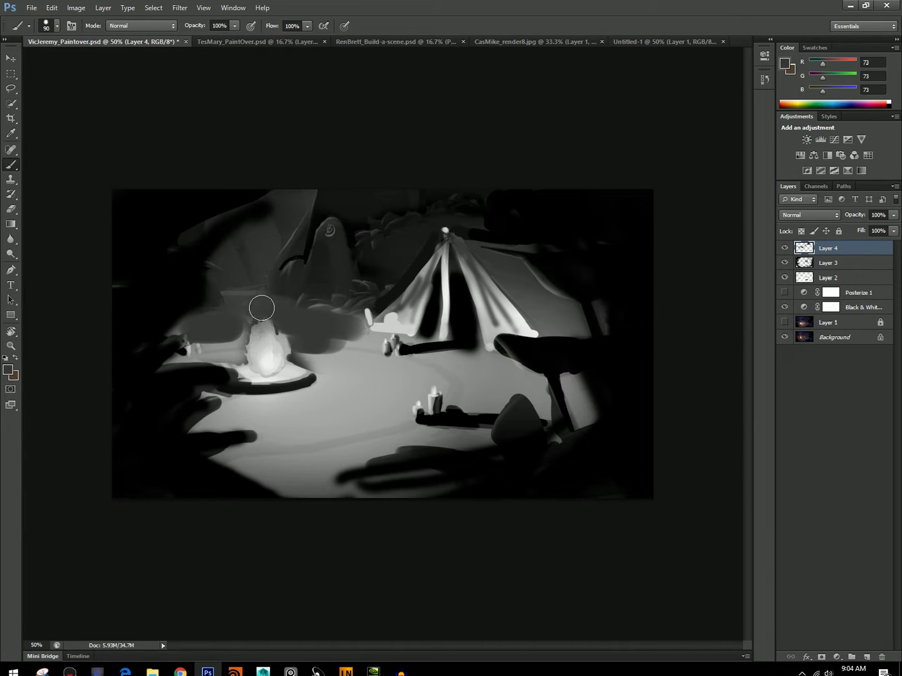
{"action": "left_click_drag", "start_coordinate": [356, 324], "coordinate": [346, 340]}
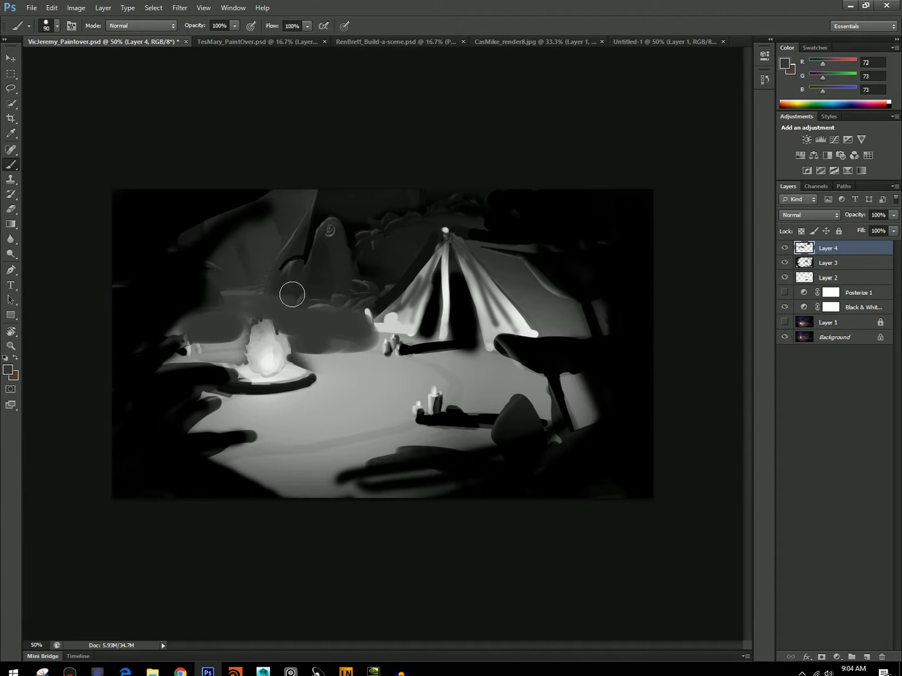
Soften the gray band behind the campfire with the 300 px eraser so it blends into the background rocks.
{"action": "left_click", "coordinate": [11, 209]}
{"action": "left_click_drag", "start_coordinate": [325, 314], "coordinate": [198, 254]}
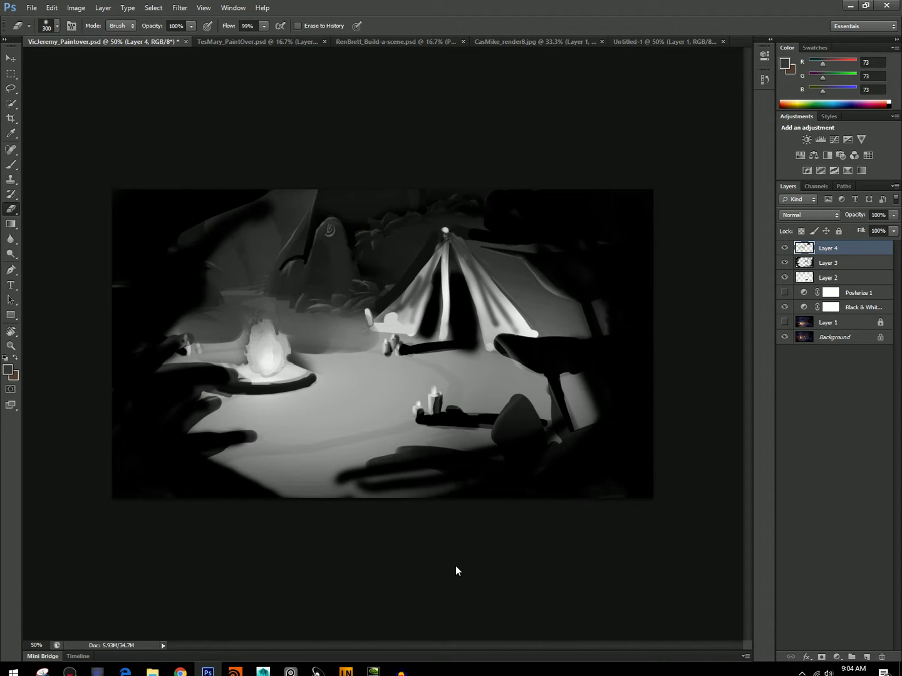
{"action": "left_click", "coordinate": [325, 313]}
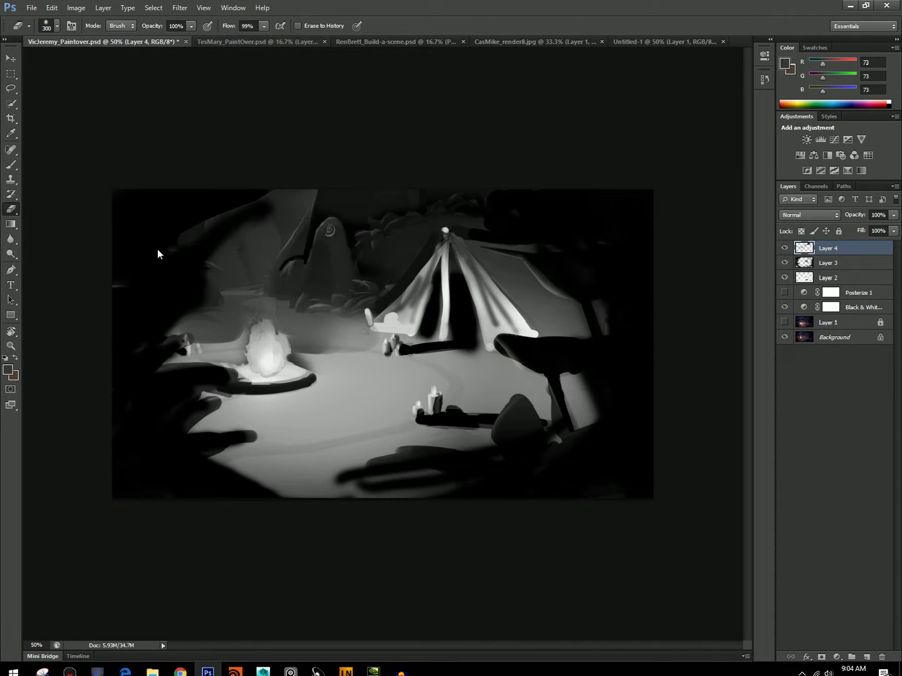
Switch to the TesMary_PaintOver.psd document and show Layer 1 with the Black & White and Posterize adjustments.
{"action": "left_click", "coordinate": [222, 42]}
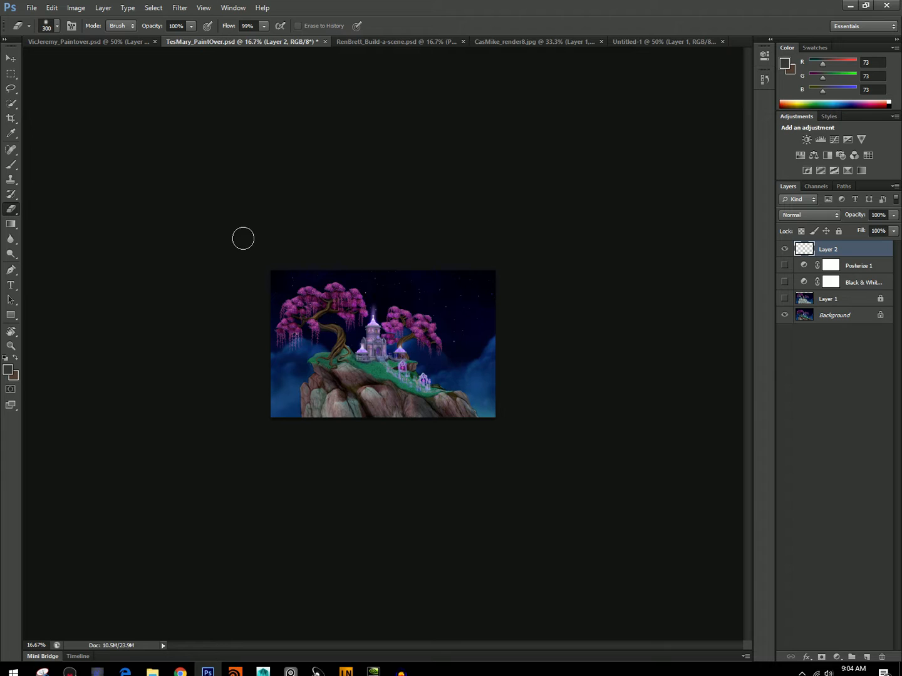
{"action": "left_click", "coordinate": [785, 299]}
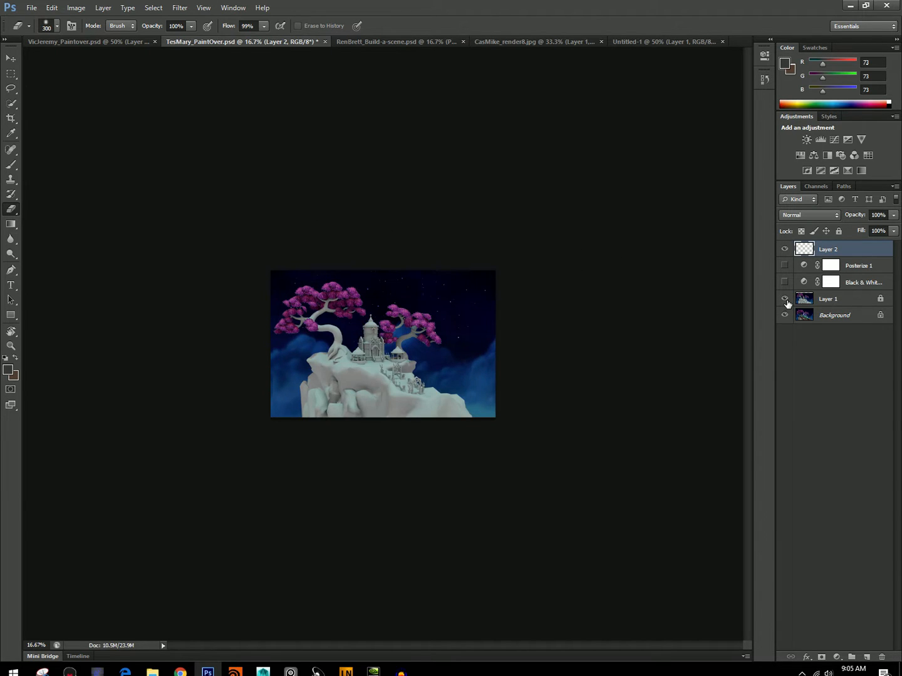
{"action": "left_click_drag", "start_coordinate": [786, 282], "coordinate": [783, 267]}
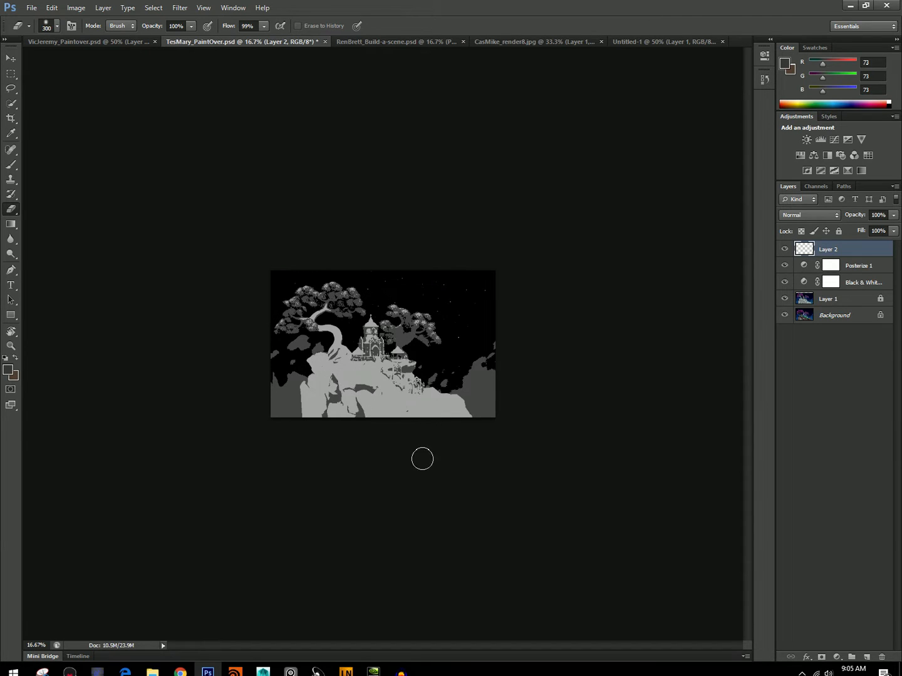
Hide Layers 1 and 2 and compare the black-and-white castle painting with and without the Posterize adjustment.
{"action": "left_click", "coordinate": [784, 299]}
{"action": "left_click", "coordinate": [784, 249]}
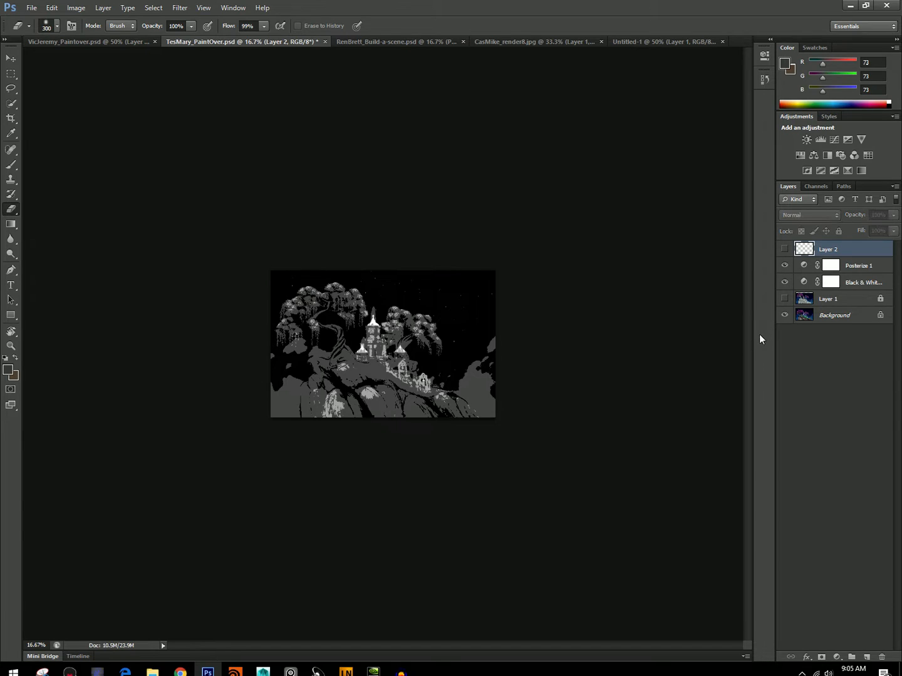
{"action": "left_click", "coordinate": [784, 267]}
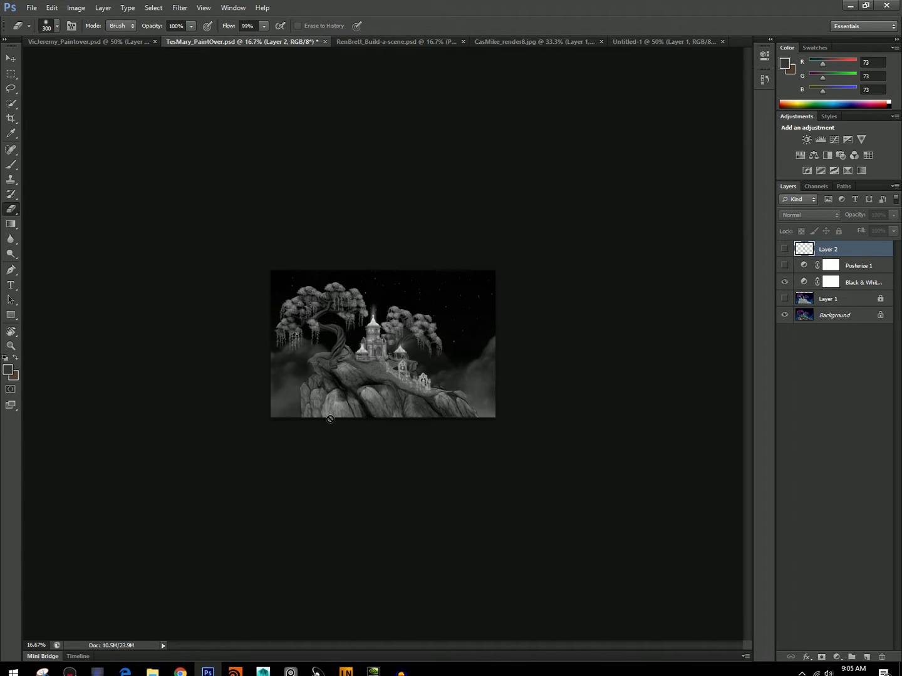
{"action": "left_click", "coordinate": [785, 265]}
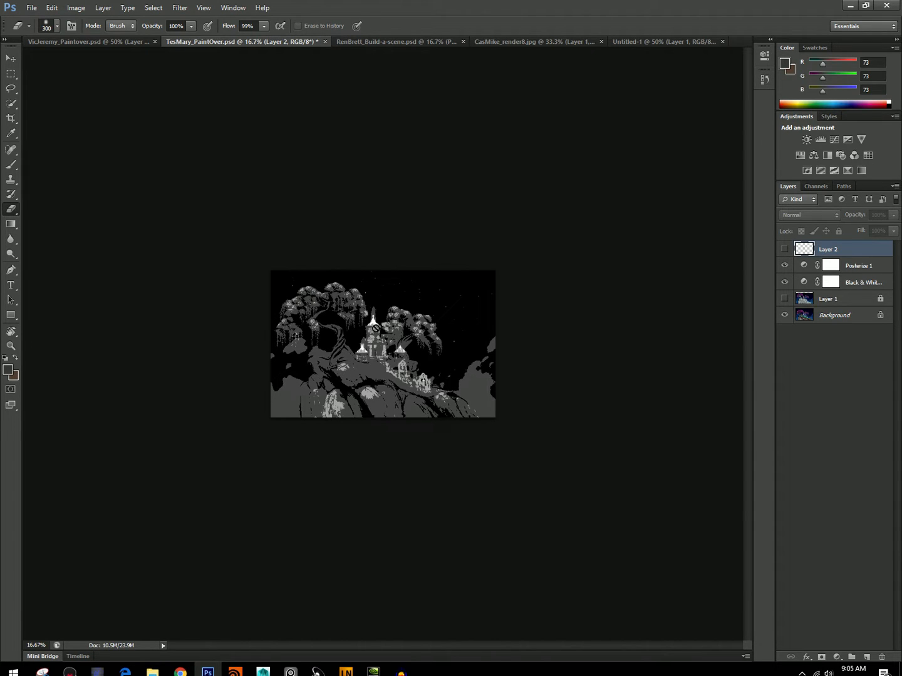
{"action": "left_click", "coordinate": [782, 266]}
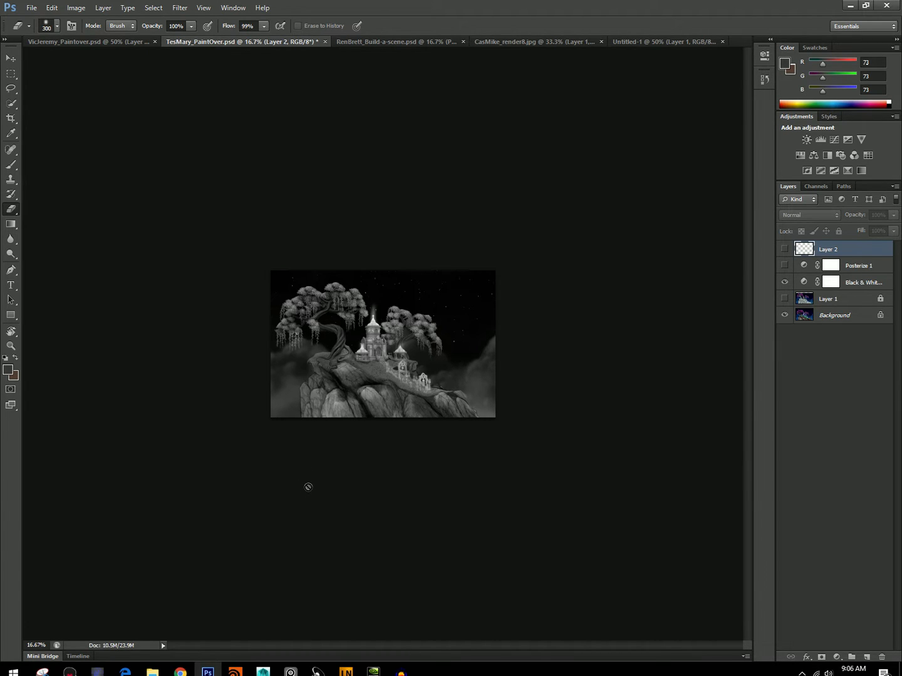
Select Layer 2, set the foreground color to light gray d8d8d8, and make the layer visible.
{"action": "left_click", "coordinate": [818, 300]}
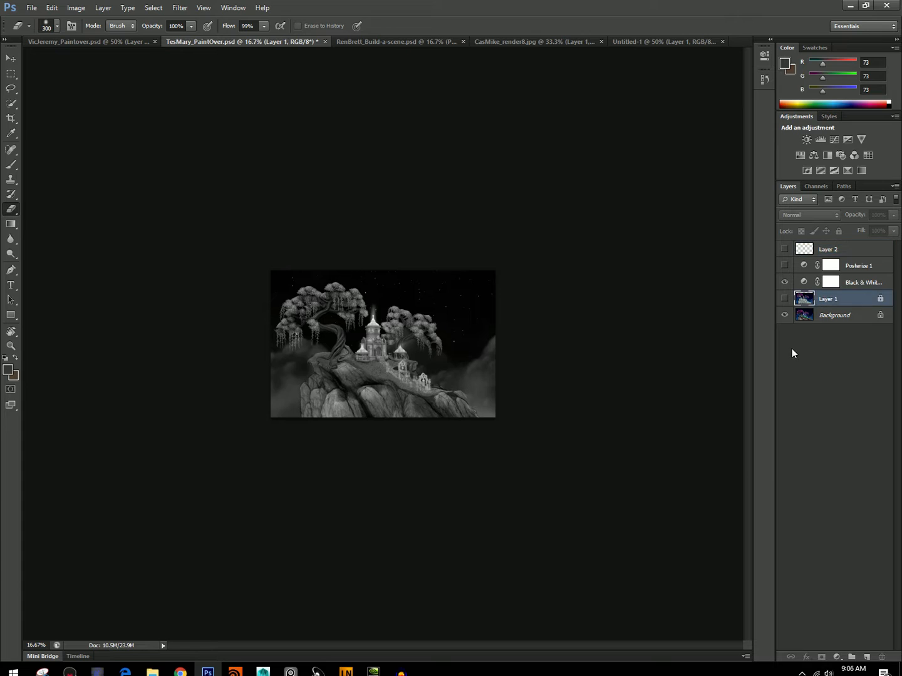
{"action": "left_click", "coordinate": [831, 282]}
{"action": "left_click", "coordinate": [826, 249]}
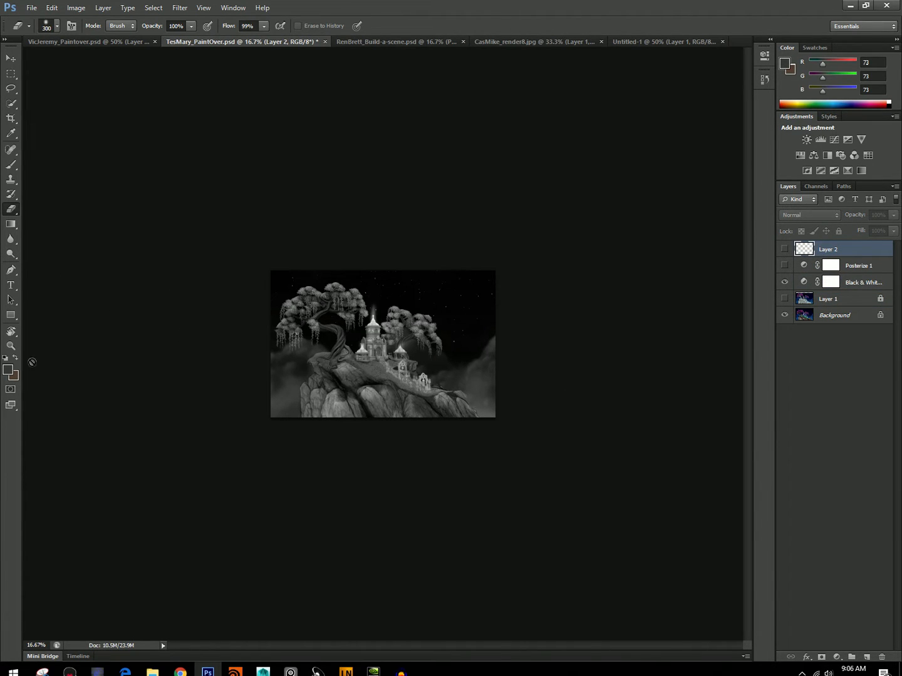
{"action": "left_click", "coordinate": [8, 370]}
{"action": "left_click_drag", "start_coordinate": [369, 276], "coordinate": [277, 206]}
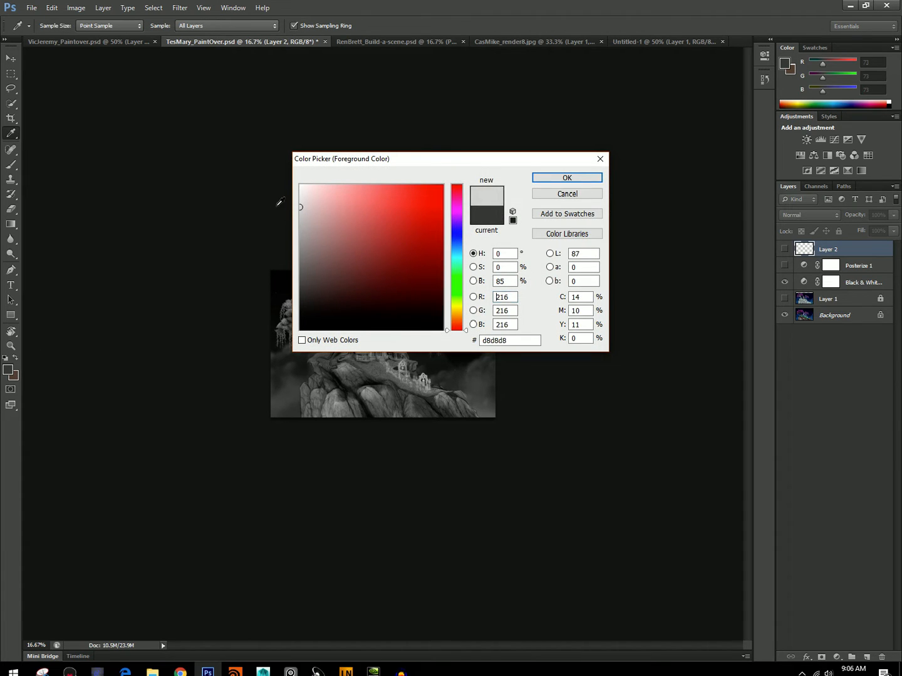
{"action": "key", "text": "Return"}
{"action": "left_click", "coordinate": [784, 249]}
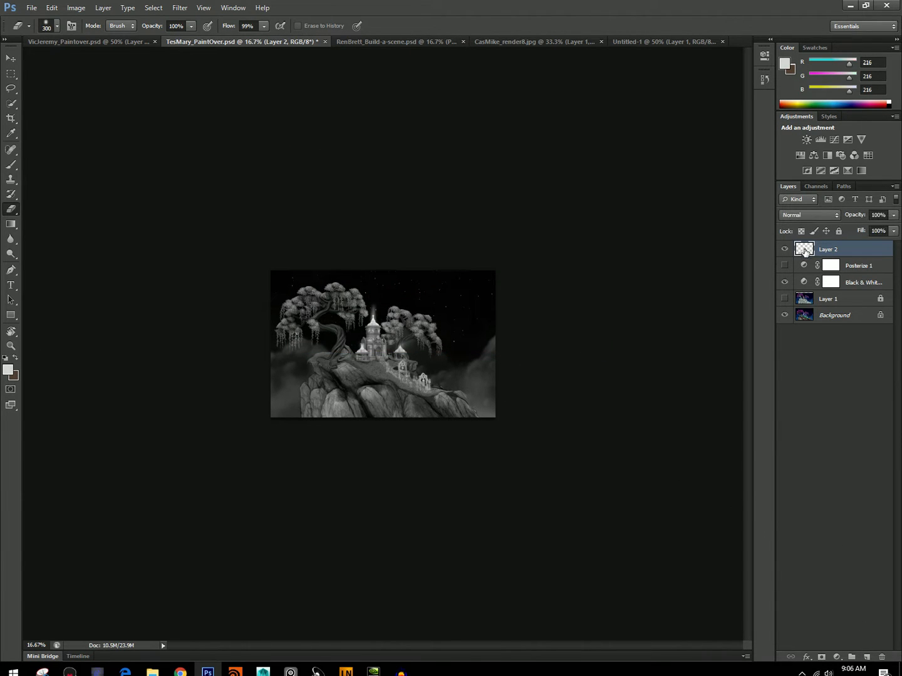
Paint light gray over the grassy ground along the cliff top, from the tree base past the castle, with a 40 to 50 px brush.
{"action": "key", "text": "bracketleft"}
{"action": "key", "text": "bracketleft"}
{"action": "key", "text": "bracketleft"}
{"action": "key", "text": "bracketleft"}
{"action": "key", "text": "bracketleft"}
{"action": "key", "text": "bracketleft"}
{"action": "key", "text": "bracketleft"}
{"action": "key", "text": "bracketleft"}
{"action": "key", "text": "bracketright"}
{"action": "left_click", "coordinate": [12, 165]}
{"action": "mouse_move", "coordinate": [414, 394]}
{"action": "left_mouse_down"}
{"action": "mouse_move", "coordinate": [448, 392]}
{"action": "mouse_move", "coordinate": [410, 389]}
{"action": "mouse_move", "coordinate": [419, 391]}
{"action": "mouse_move", "coordinate": [351, 361]}
{"action": "mouse_move", "coordinate": [384, 370]}
{"action": "mouse_move", "coordinate": [328, 355]}
{"action": "left_mouse_up"}
{"action": "left_click_drag", "start_coordinate": [382, 365], "coordinate": [403, 363]}
{"action": "key", "text": "bracketleft"}
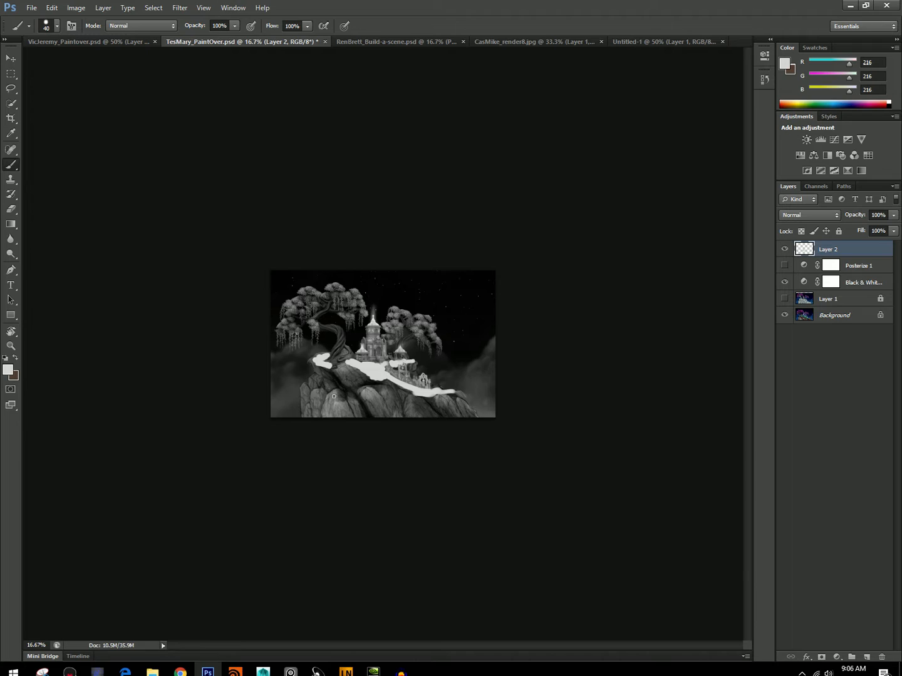
{"action": "mouse_move", "coordinate": [348, 366]}
{"action": "left_mouse_down"}
{"action": "mouse_move", "coordinate": [320, 359]}
{"action": "mouse_move", "coordinate": [382, 363]}
{"action": "left_mouse_up"}
{"action": "left_click_drag", "start_coordinate": [312, 362], "coordinate": [316, 356]}
{"action": "left_click_drag", "start_coordinate": [450, 391], "coordinate": [462, 393]}
Try different opacities for the light ground strokes and set Layer 2's opacity to 54%.
{"action": "left_click", "coordinate": [894, 216]}
{"action": "left_click_drag", "start_coordinate": [862, 228], "coordinate": [853, 222]}
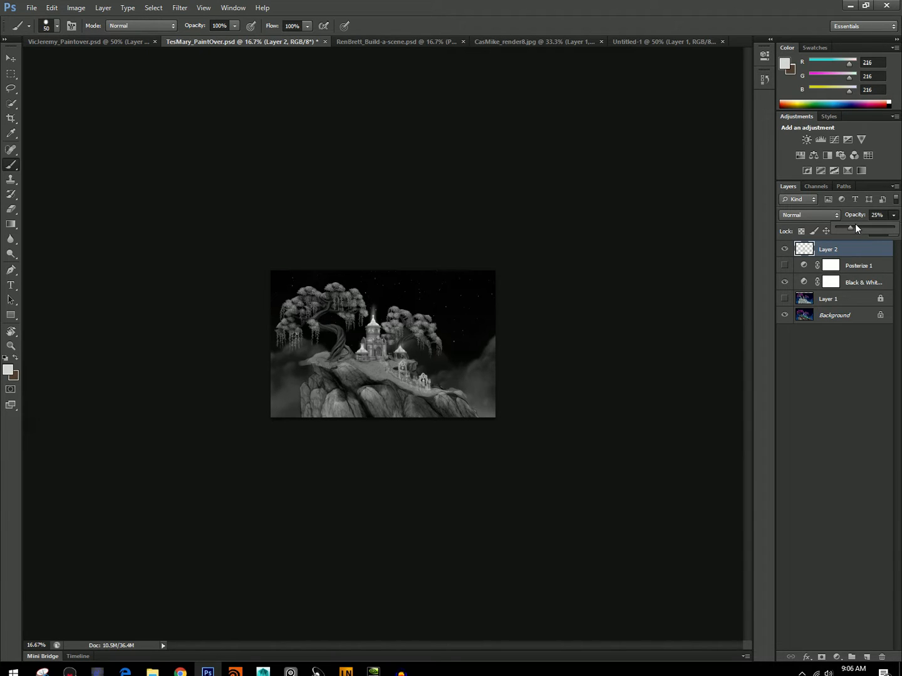
{"action": "left_click_drag", "start_coordinate": [855, 223], "coordinate": [858, 233]}
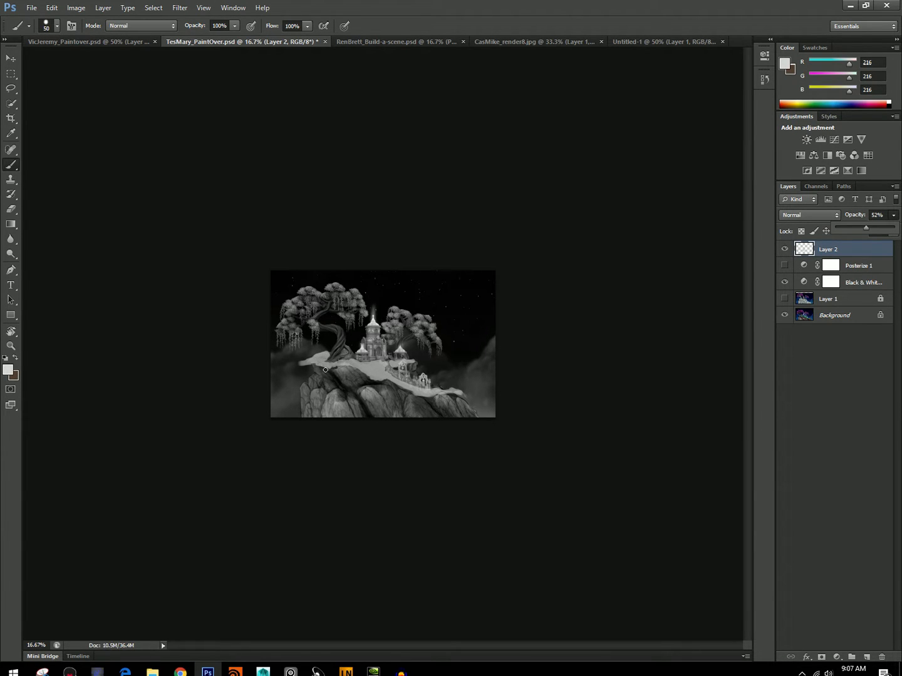
{"action": "mouse_move", "coordinate": [866, 228]}
{"action": "left_mouse_down"}
{"action": "mouse_move", "coordinate": [881, 234]}
{"action": "mouse_move", "coordinate": [860, 226]}
{"action": "left_mouse_up"}
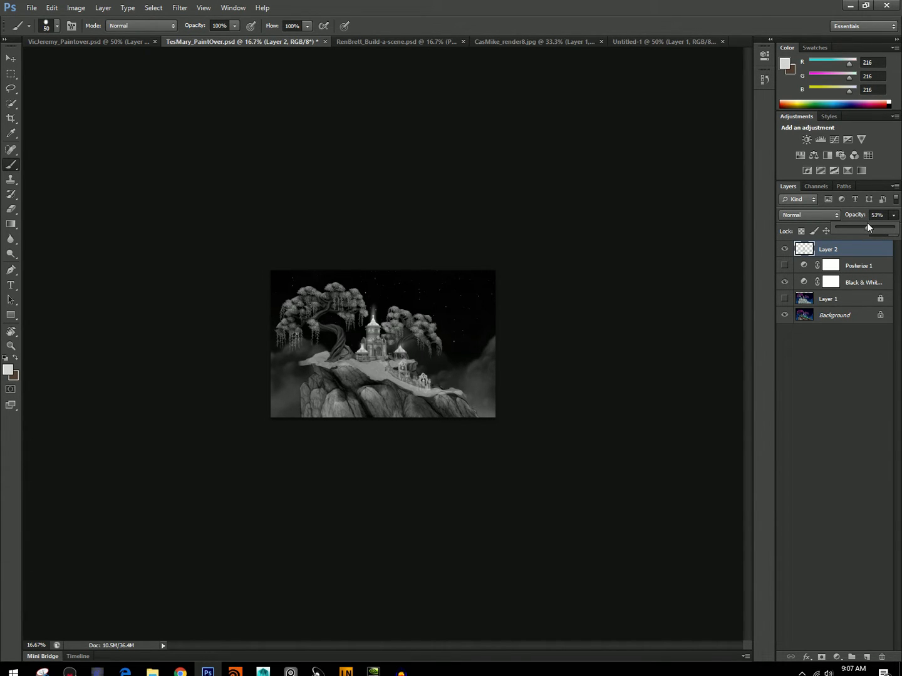
{"action": "left_click", "coordinate": [376, 362]}
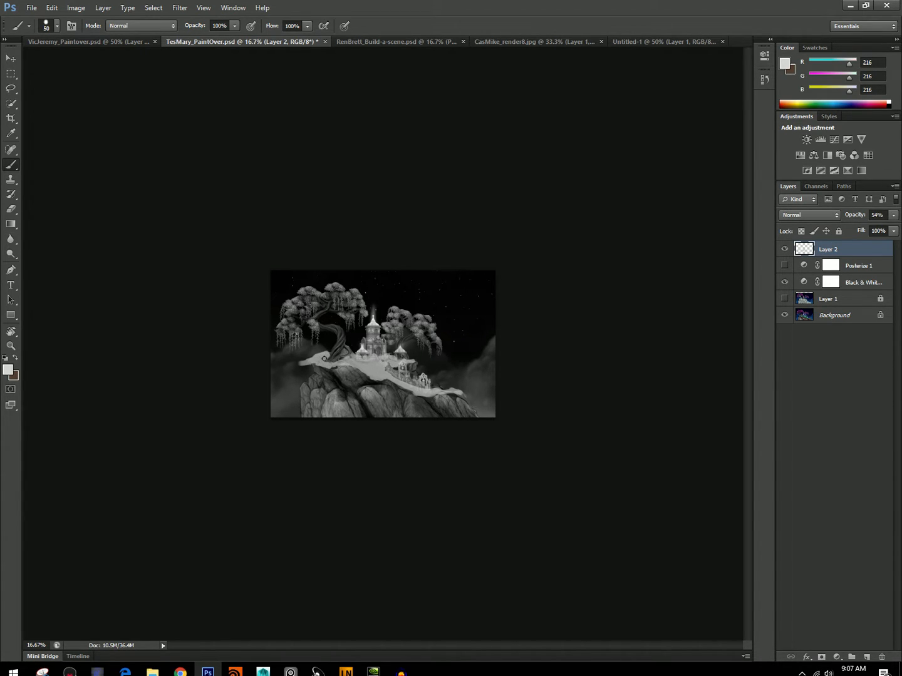
{"action": "left_click_drag", "start_coordinate": [397, 381], "coordinate": [398, 375]}
Hide Layer 2 and the Black & White adjustment, and compare the color painting with the Layer 1 render.
{"action": "left_click", "coordinate": [784, 249]}
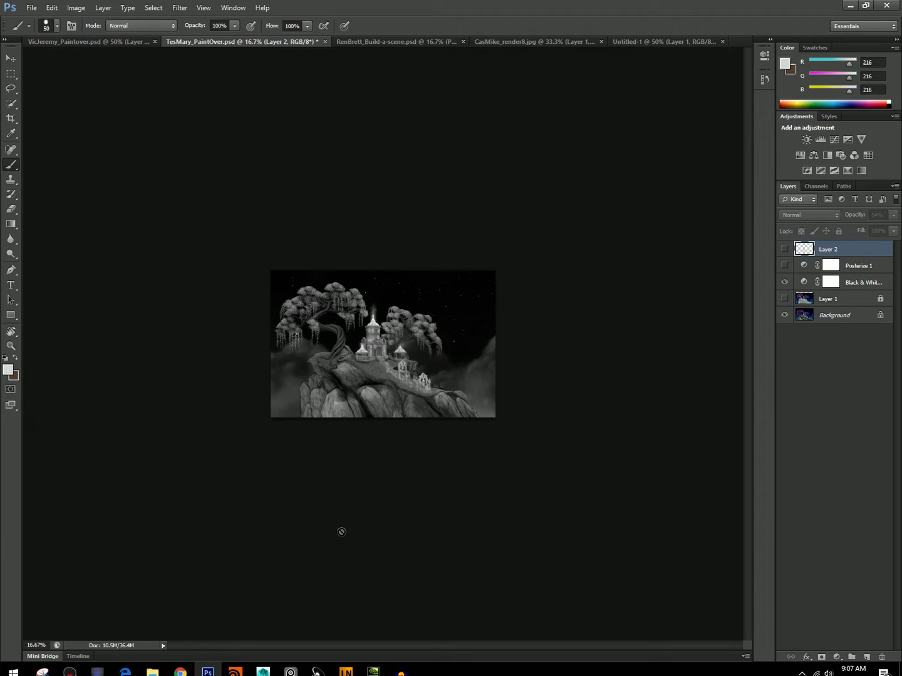
{"action": "left_click", "coordinate": [784, 281]}
{"action": "left_click", "coordinate": [784, 300]}
{"action": "left_click", "coordinate": [784, 299]}
{"action": "left_click", "coordinate": [785, 301]}
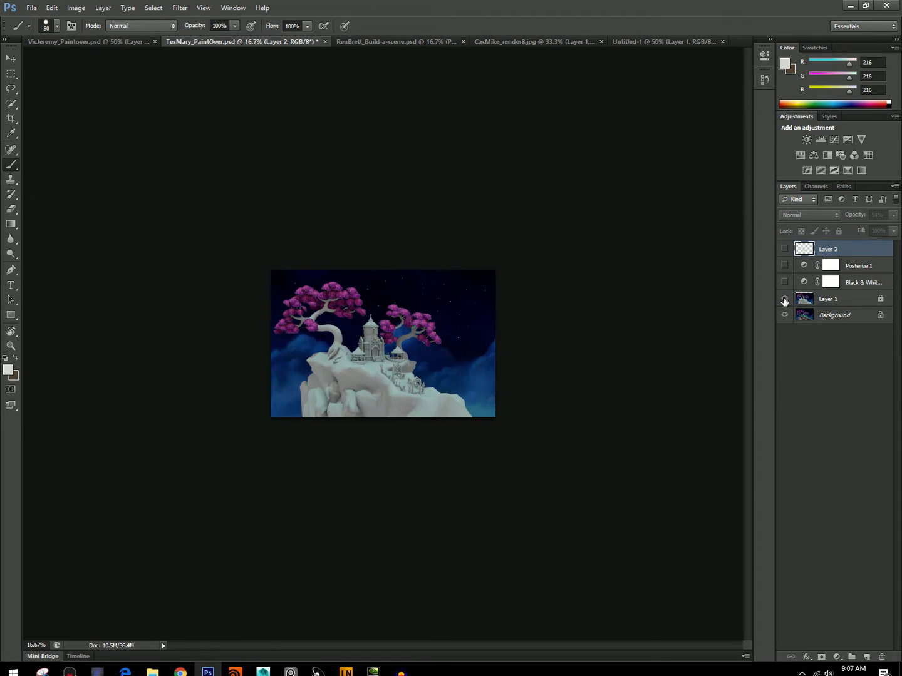
{"action": "left_click", "coordinate": [784, 300]}
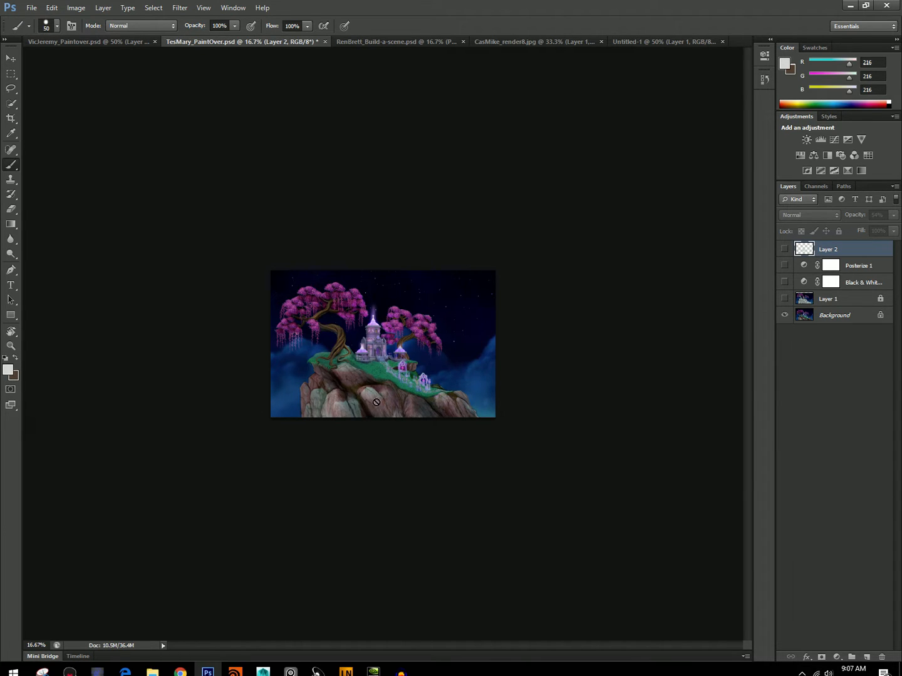
Show the Layer 1 render in black and white and add a new layer above Layer 2.
{"action": "left_click", "coordinate": [784, 299]}
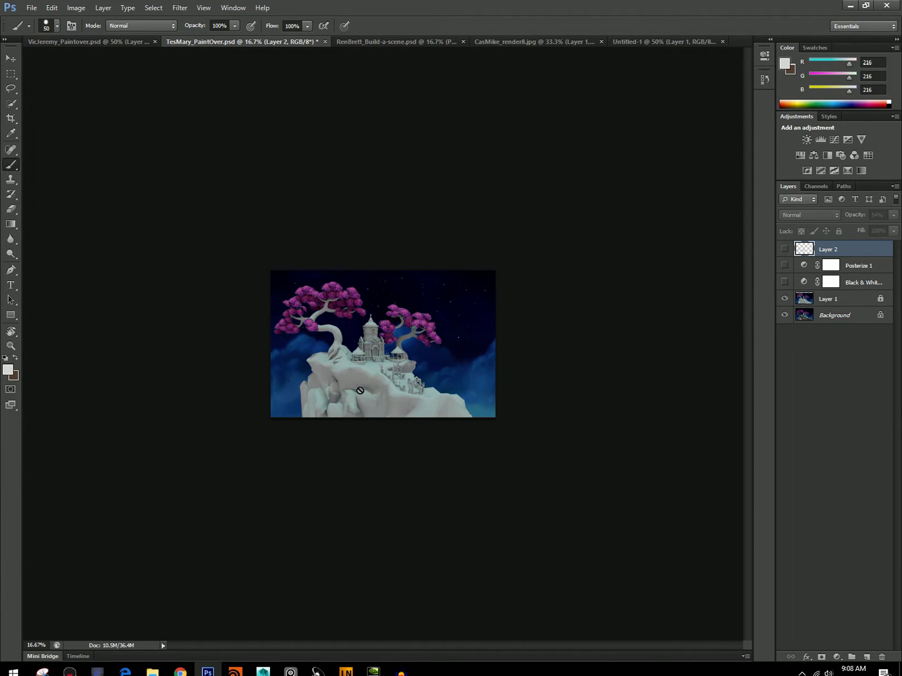
{"action": "left_click", "coordinate": [784, 299]}
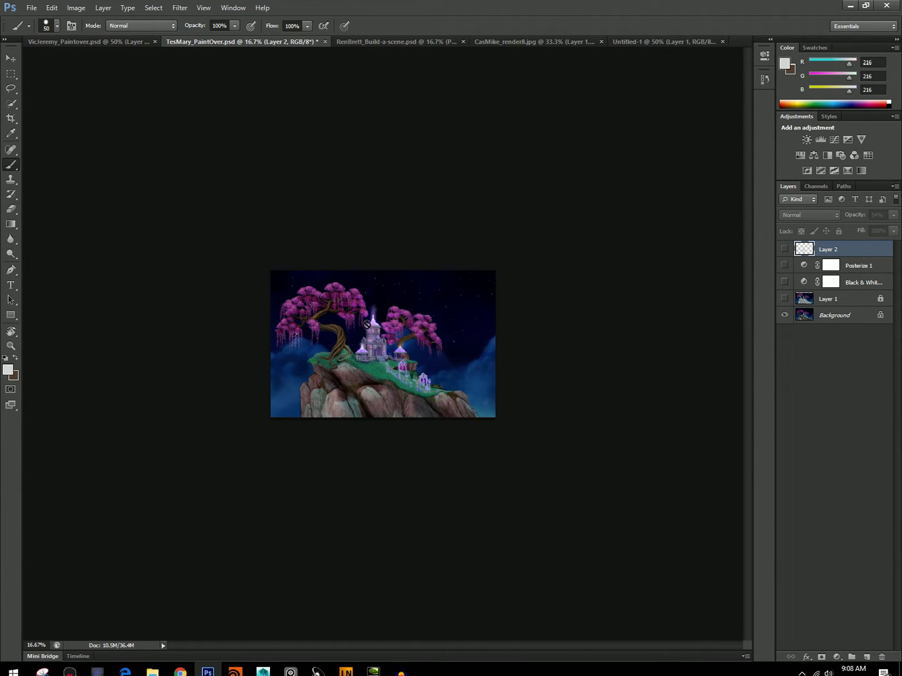
{"action": "left_click", "coordinate": [785, 299]}
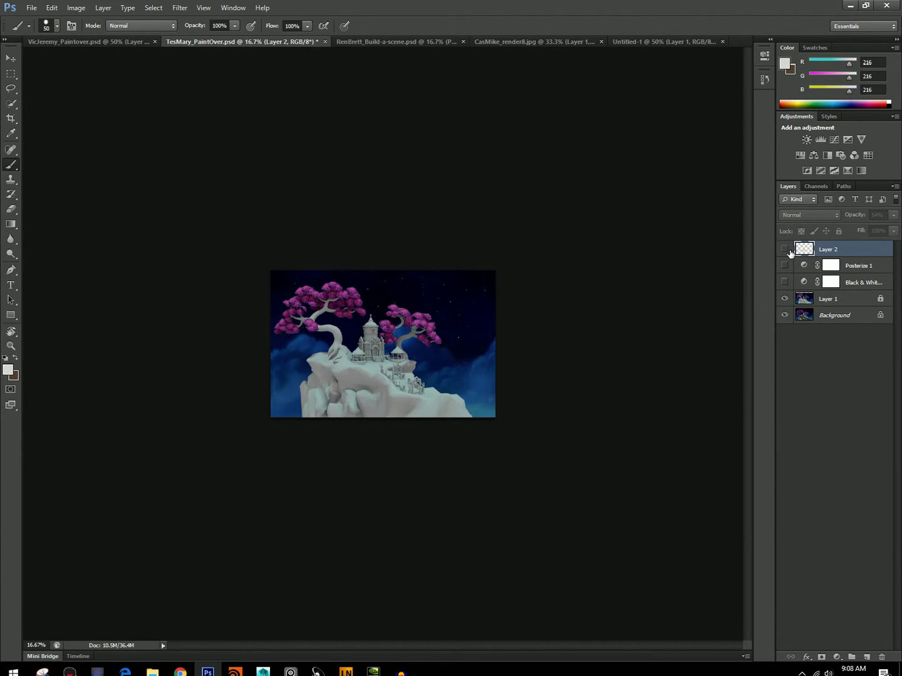
{"action": "left_click", "coordinate": [784, 283]}
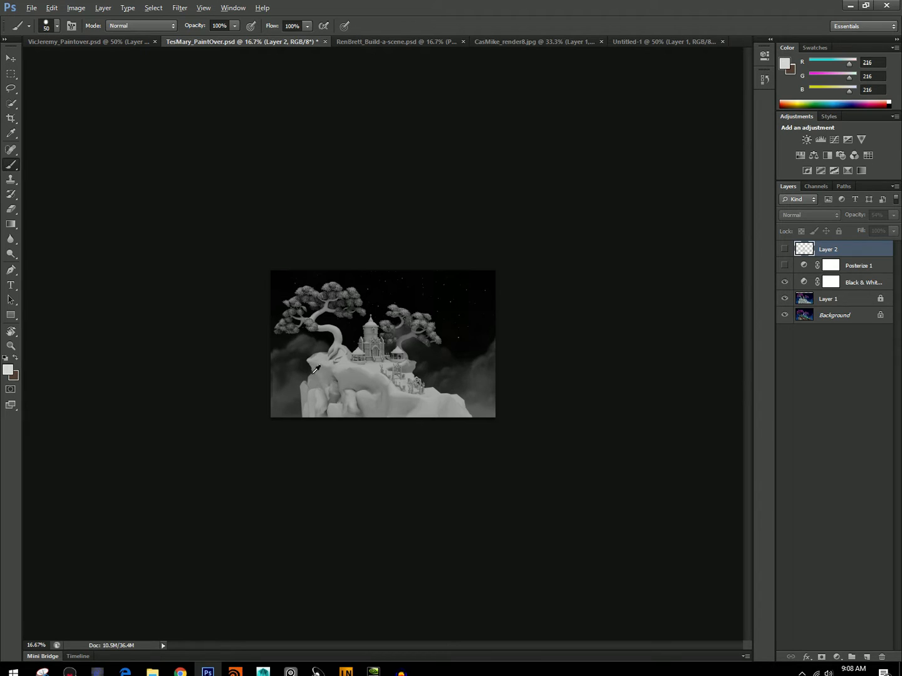
{"action": "key", "text": "alt"}
{"action": "left_click", "coordinate": [866, 657]}
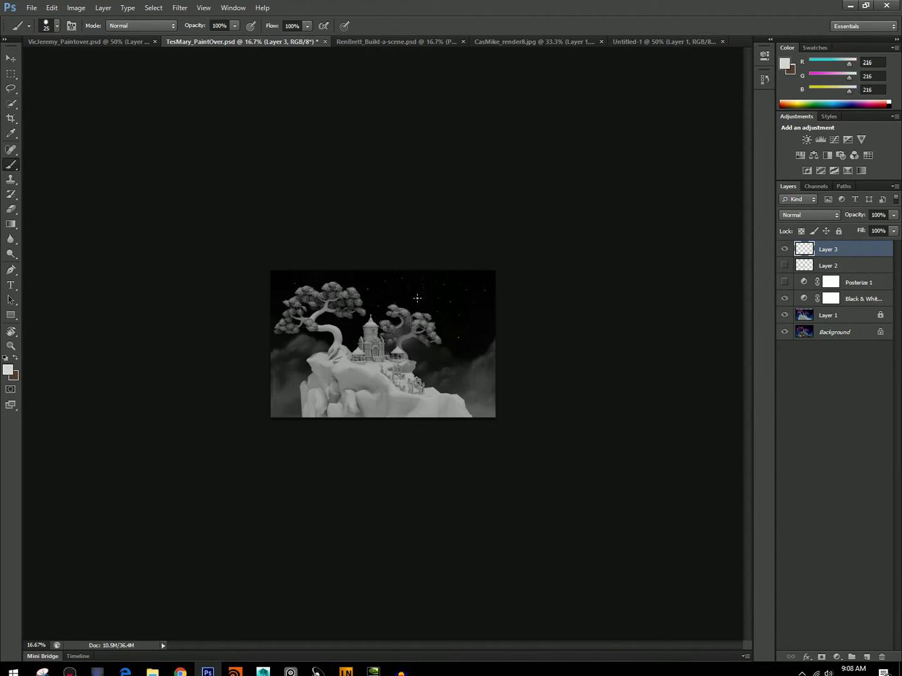
Draw a light gray rule-of-thirds grid of two vertical and two horizontal lines over the castle scene with a 20 to 25 px brush.
{"action": "left_click_drag", "start_coordinate": [423, 271], "coordinate": [418, 422]}
{"action": "left_click_drag", "start_coordinate": [332, 266], "coordinate": [343, 423]}
{"action": "key", "text": "ctrl+z"}
{"action": "left_click_drag", "start_coordinate": [338, 270], "coordinate": [345, 447]}
{"action": "left_click_drag", "start_coordinate": [501, 315], "coordinate": [211, 344]}
{"action": "mouse_move", "coordinate": [503, 365]}
{"action": "left_mouse_down"}
{"action": "mouse_move", "coordinate": [289, 369]}
{"action": "mouse_move", "coordinate": [252, 397]}
{"action": "left_mouse_up"}
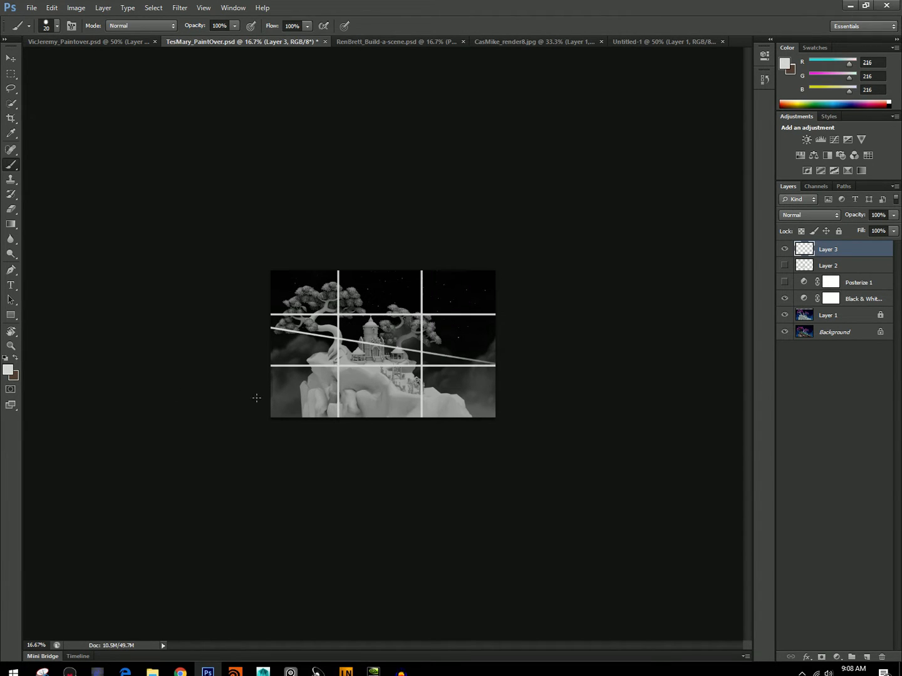
{"action": "key", "text": "ctrl+z"}
{"action": "mouse_move", "coordinate": [500, 368]}
{"action": "left_mouse_down"}
{"action": "mouse_move", "coordinate": [149, 386]}
{"action": "mouse_move", "coordinate": [101, 408]}
{"action": "left_mouse_up"}
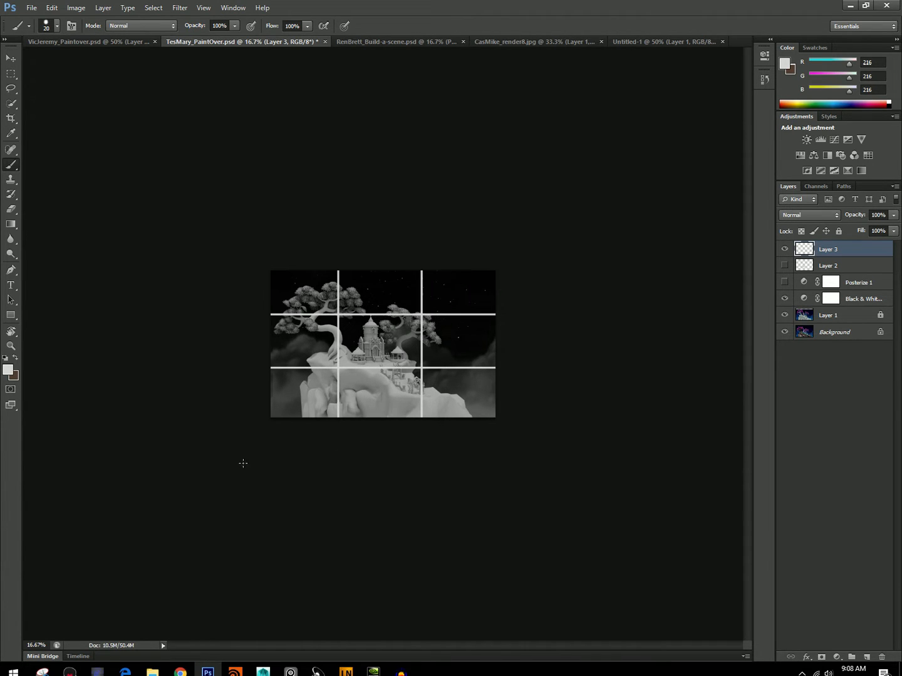
Compare the scene with and without the thirds grid, and clear all the grid lines from Layer 3.
{"action": "left_click", "coordinate": [784, 249]}
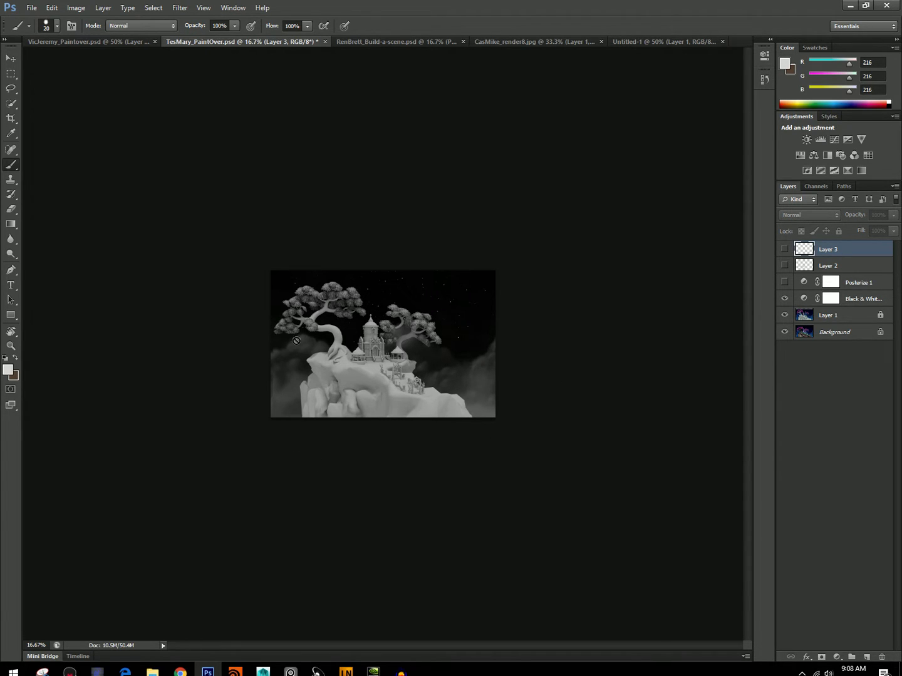
{"action": "left_click", "coordinate": [783, 250]}
{"action": "key", "text": "Delete"}
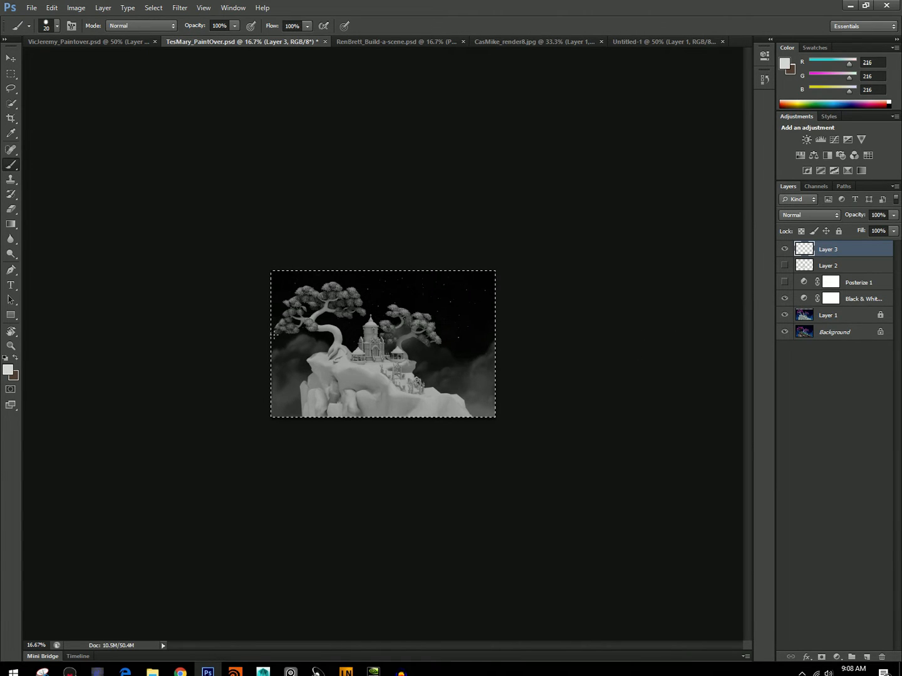
{"action": "key", "text": "ctrl+d"}
Paint out the left tree's outermost foliage with near-black 28 sampled from the sky, using a brush of about 40 px.
{"action": "left_click", "coordinate": [277, 307], "text": "alt"}
{"action": "key", "text": "bracketright"}
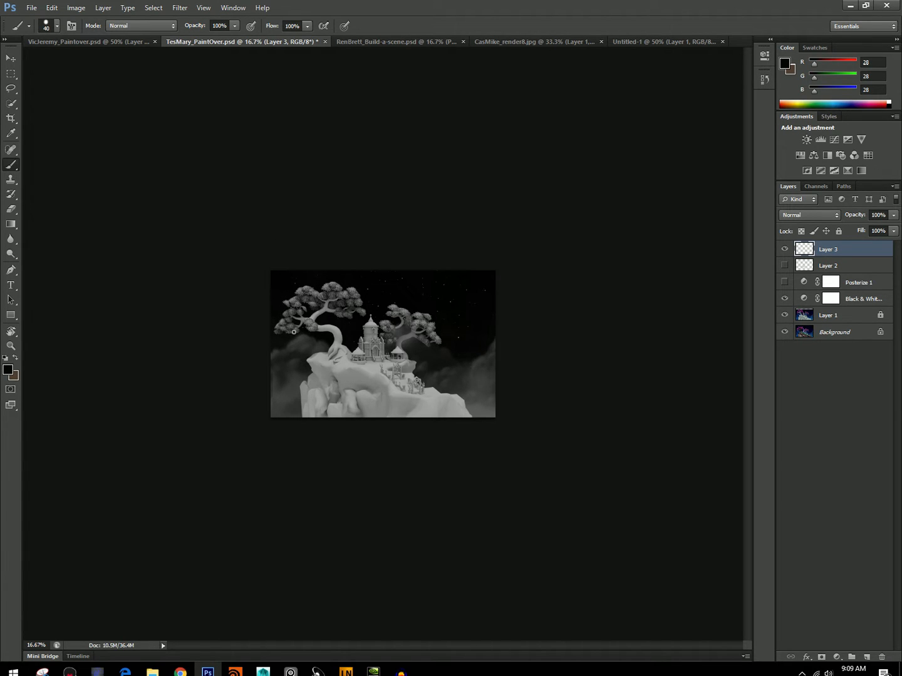
{"action": "mouse_move", "coordinate": [296, 331]}
{"action": "left_mouse_down"}
{"action": "mouse_move", "coordinate": [282, 312]}
{"action": "mouse_move", "coordinate": [276, 329]}
{"action": "left_mouse_up"}
{"action": "key", "text": "ctrl+z"}
{"action": "mouse_move", "coordinate": [297, 326]}
{"action": "left_mouse_down"}
{"action": "mouse_move", "coordinate": [282, 319]}
{"action": "mouse_move", "coordinate": [273, 327]}
{"action": "left_mouse_up"}
Extend the cliff's lower left base outward and smooth its rocks with sampled grays 141 and 158, using a 45 to 60 px brush.
{"action": "mouse_move", "coordinate": [357, 372]}
{"action": "left_mouse_down"}
{"action": "mouse_move", "coordinate": [352, 364]}
{"action": "mouse_move", "coordinate": [309, 393]}
{"action": "left_mouse_up"}
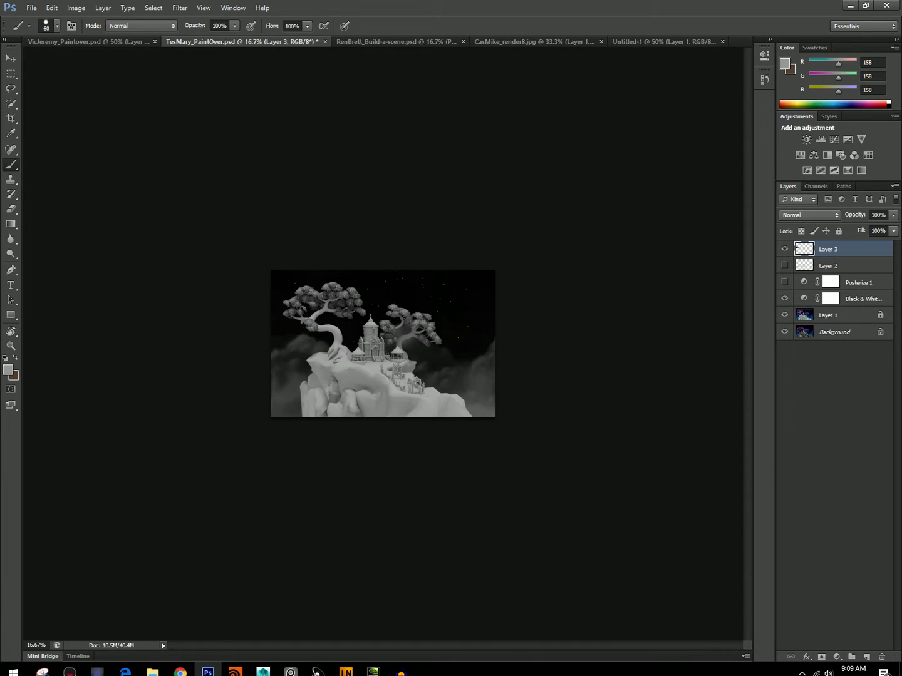
{"action": "left_click", "coordinate": [328, 401], "text": "alt"}
{"action": "left_click_drag", "start_coordinate": [330, 400], "coordinate": [327, 407]}
{"action": "left_click", "coordinate": [313, 394], "text": "alt"}
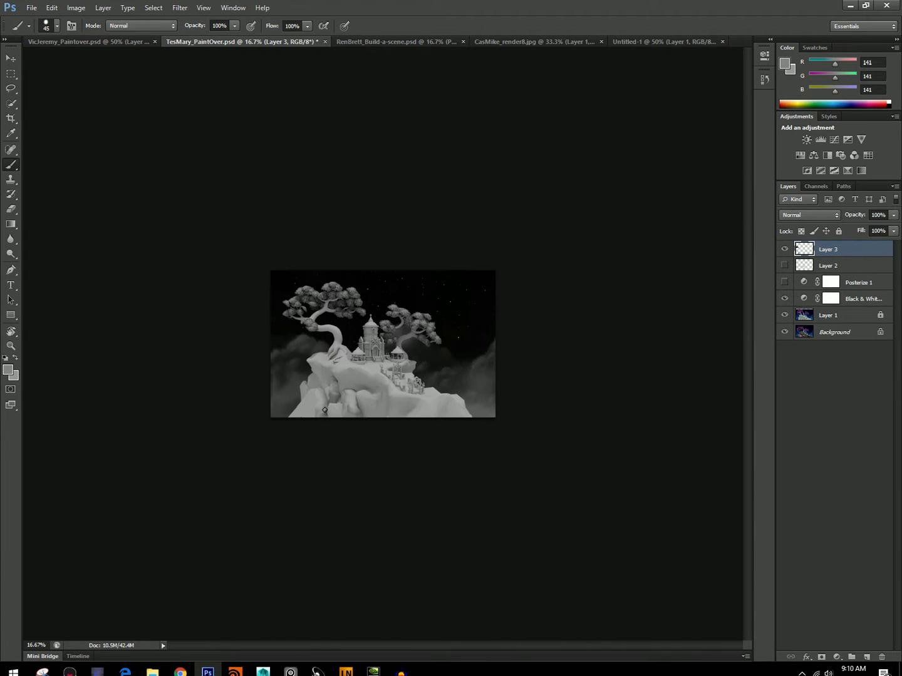
{"action": "left_click", "coordinate": [319, 401], "text": "alt"}
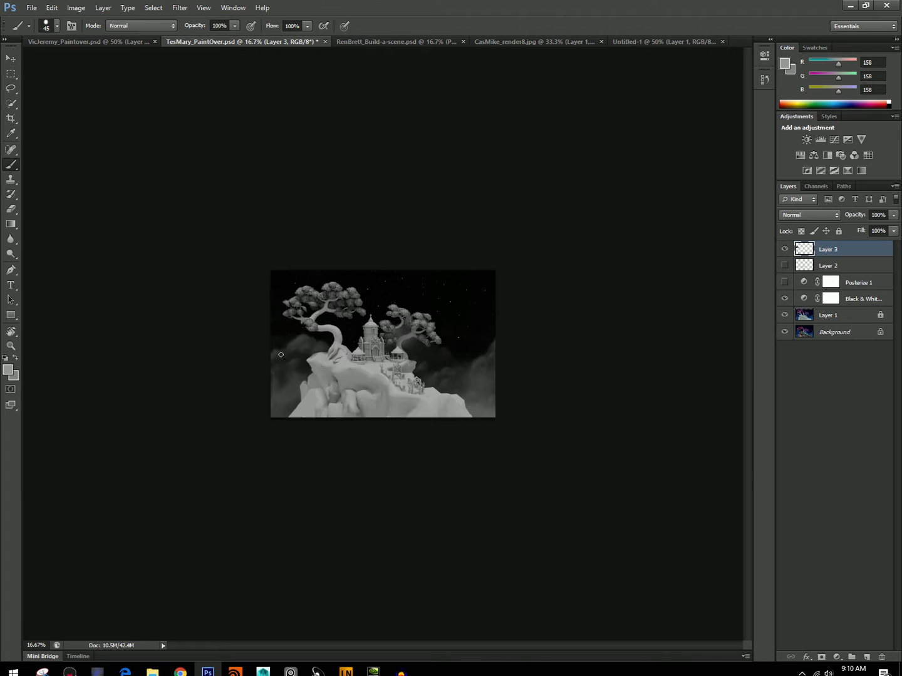
Paint dark gray 95 crack lines across the cliff face, from below the tree down to the lower right slope, starting with a 30 px brush.
{"action": "left_click", "coordinate": [352, 388], "text": "alt"}
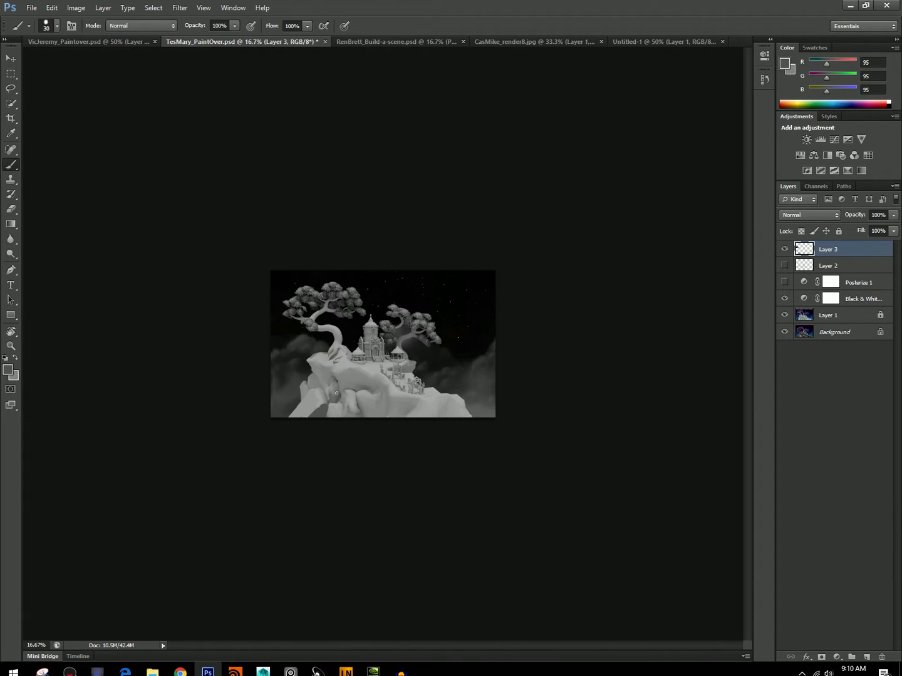
{"action": "left_click_drag", "start_coordinate": [336, 379], "coordinate": [325, 361]}
{"action": "mouse_move", "coordinate": [327, 417]}
{"action": "left_mouse_down"}
{"action": "mouse_move", "coordinate": [340, 378]}
{"action": "mouse_move", "coordinate": [302, 352]}
{"action": "left_mouse_up"}
{"action": "left_click_drag", "start_coordinate": [347, 374], "coordinate": [442, 418]}
{"action": "mouse_move", "coordinate": [391, 398]}
{"action": "left_mouse_down"}
{"action": "mouse_move", "coordinate": [424, 417]}
{"action": "mouse_move", "coordinate": [379, 397]}
{"action": "mouse_move", "coordinate": [393, 414]}
{"action": "mouse_move", "coordinate": [391, 405]}
{"action": "mouse_move", "coordinate": [433, 417]}
{"action": "left_mouse_up"}
{"action": "key", "text": "bracketright"}
{"action": "key", "text": "bracketright"}
{"action": "mouse_move", "coordinate": [352, 385]}
{"action": "left_mouse_down"}
{"action": "mouse_move", "coordinate": [346, 377]}
{"action": "mouse_move", "coordinate": [341, 397]}
{"action": "left_mouse_up"}
{"action": "left_click", "coordinate": [363, 398], "text": "alt"}
{"action": "left_click_drag", "start_coordinate": [408, 415], "coordinate": [420, 416]}
{"action": "left_click_drag", "start_coordinate": [384, 402], "coordinate": [410, 419]}
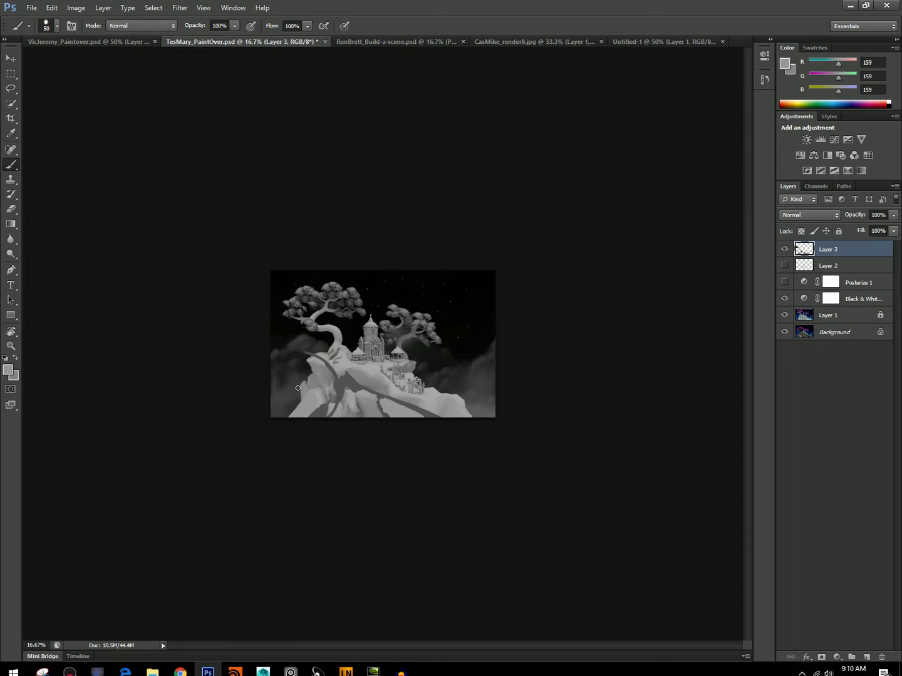
Reshape the rock faces on the cliff's left side with light gray 159 and dark gray 95, using a 45 to 50 px brush.
{"action": "mouse_move", "coordinate": [325, 395]}
{"action": "left_mouse_down"}
{"action": "mouse_move", "coordinate": [336, 383]}
{"action": "mouse_move", "coordinate": [330, 371]}
{"action": "mouse_move", "coordinate": [328, 379]}
{"action": "mouse_move", "coordinate": [343, 376]}
{"action": "left_mouse_up"}
{"action": "left_click", "coordinate": [357, 391], "text": "alt"}
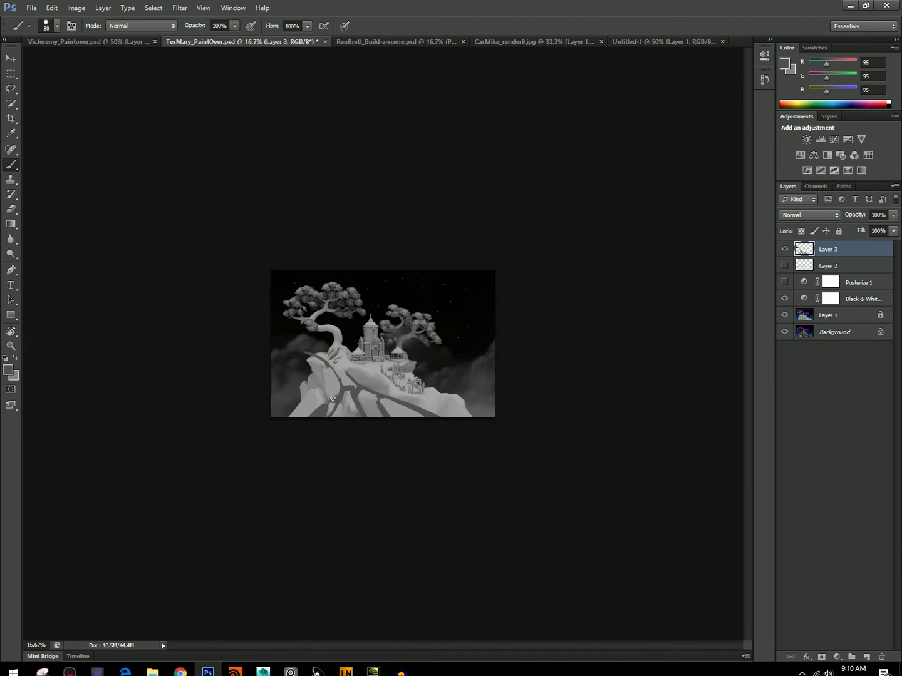
{"action": "mouse_move", "coordinate": [341, 399]}
{"action": "left_mouse_down"}
{"action": "mouse_move", "coordinate": [346, 414]}
{"action": "mouse_move", "coordinate": [332, 404]}
{"action": "mouse_move", "coordinate": [334, 416]}
{"action": "mouse_move", "coordinate": [314, 415]}
{"action": "left_mouse_up"}
{"action": "left_click", "coordinate": [335, 384], "text": "alt"}
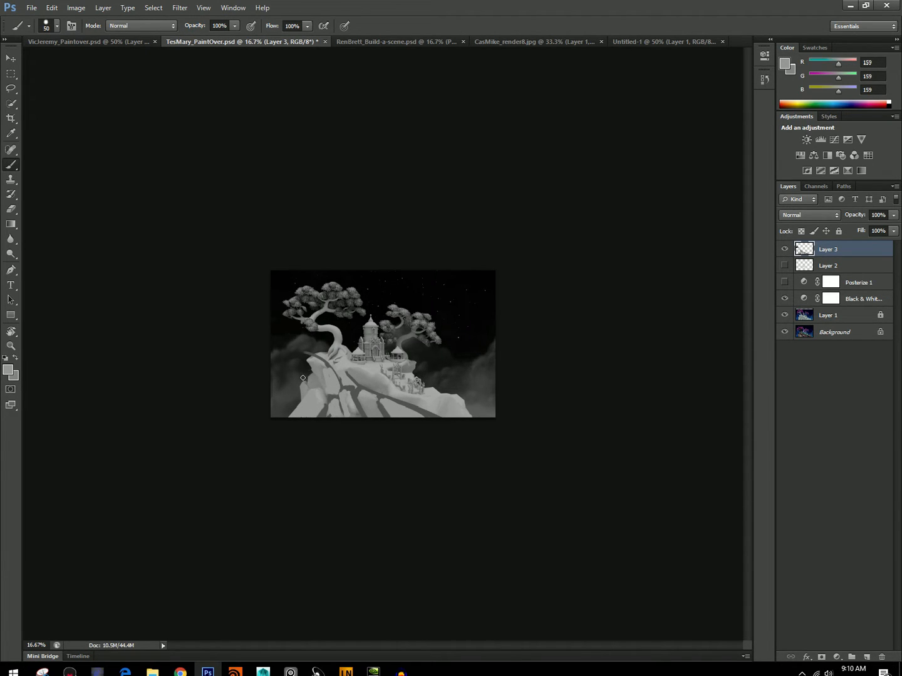
{"action": "left_click", "coordinate": [324, 410], "text": "alt"}
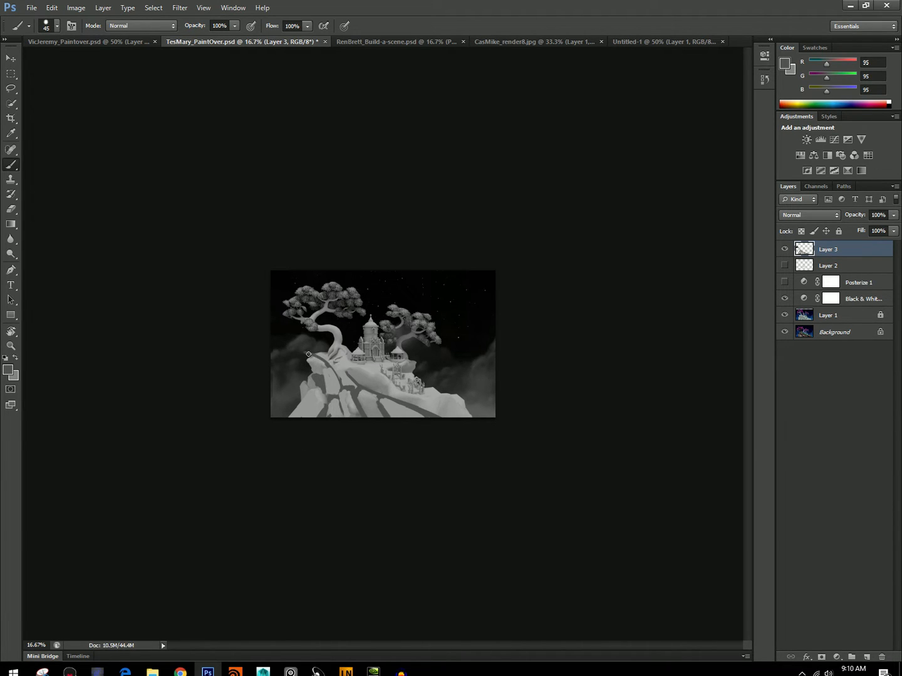
Add a new layer above Layer 3 and try gray 141 directional strokes sweeping across the cliff.
{"action": "key", "text": "alt"}
{"action": "left_click", "coordinate": [867, 657]}
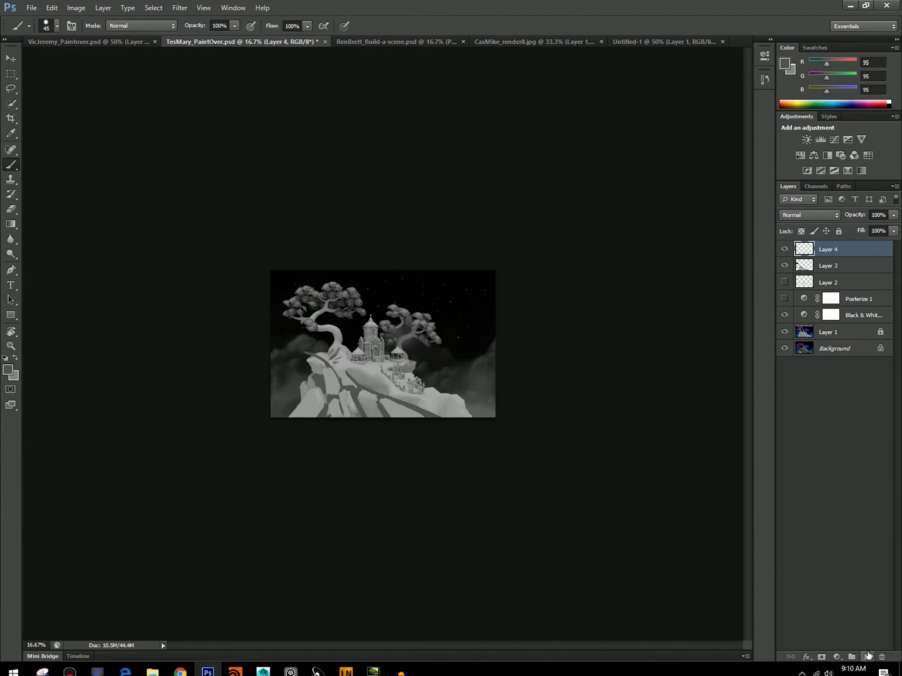
{"action": "key", "text": "x"}
{"action": "mouse_move", "coordinate": [289, 415]}
{"action": "left_mouse_down"}
{"action": "mouse_move", "coordinate": [287, 339]}
{"action": "mouse_move", "coordinate": [393, 378]}
{"action": "left_mouse_up"}
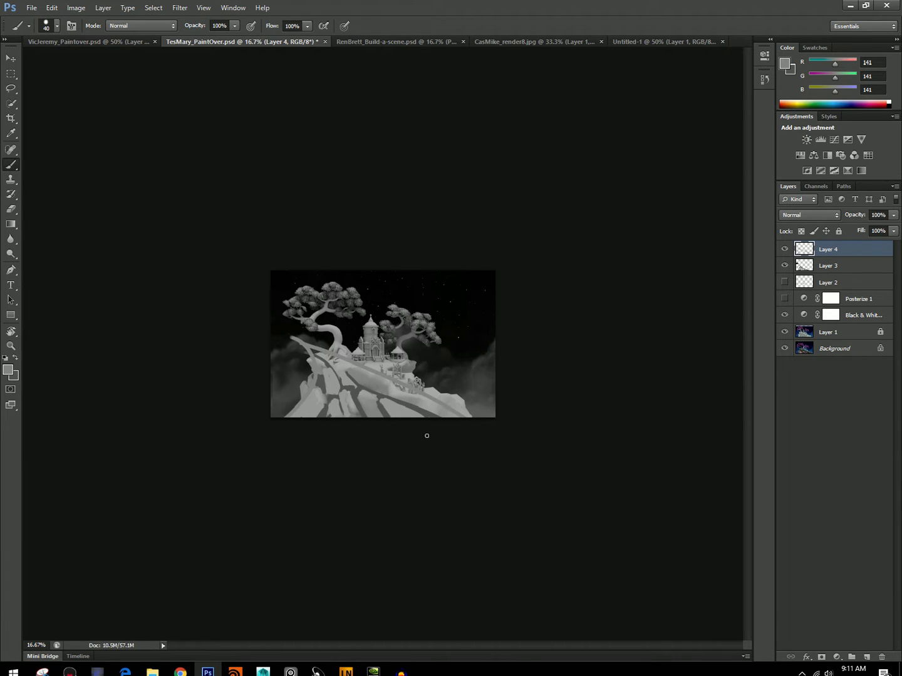
{"action": "key", "text": "ctrl+z"}
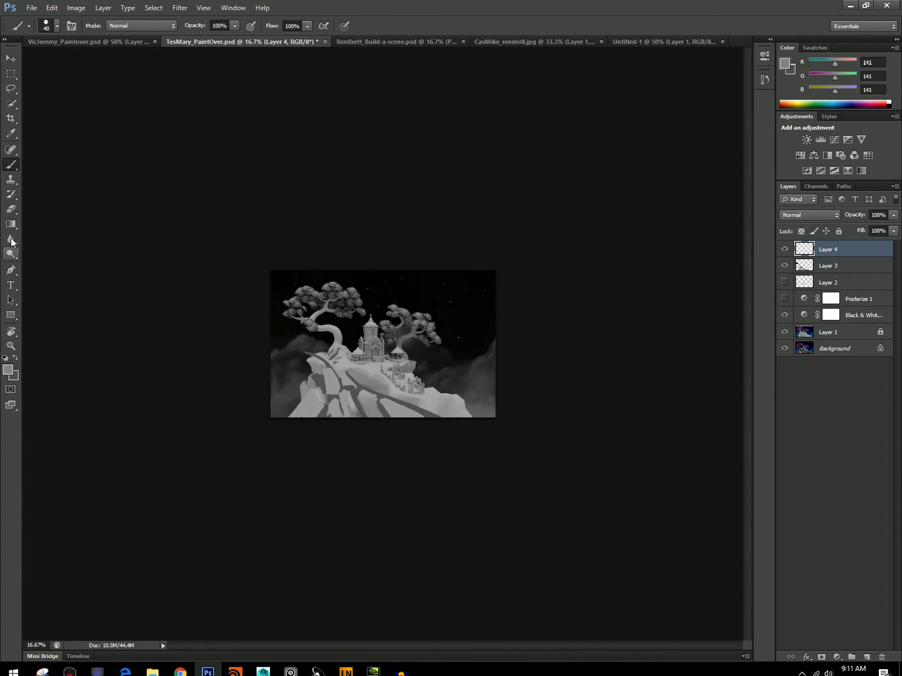
Extend the canvas to the left of the scene with the Crop tool and return to the Brush.
{"action": "left_click", "coordinate": [12, 121]}
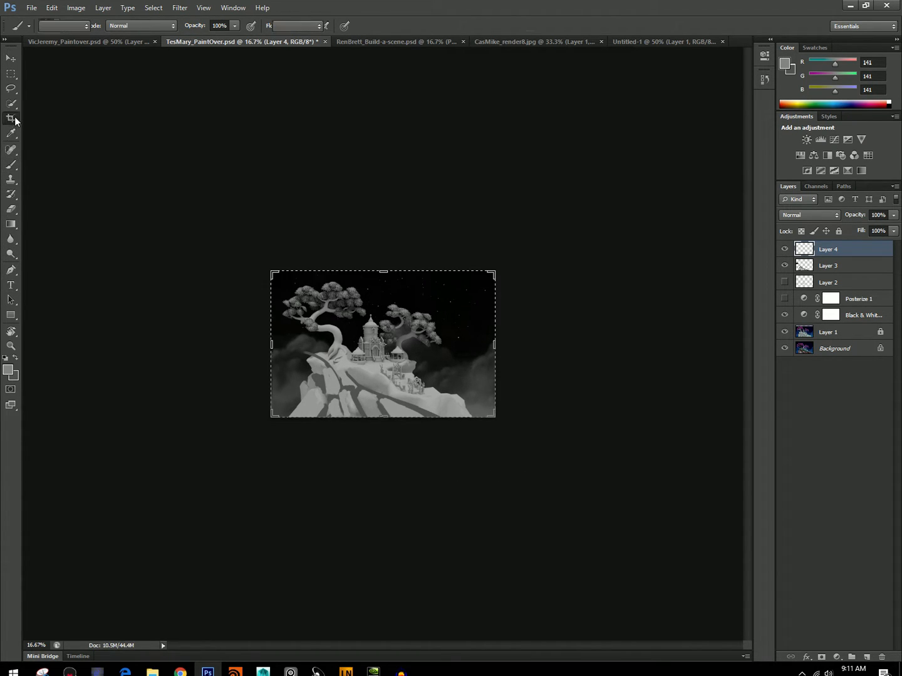
{"action": "left_click_drag", "start_coordinate": [273, 344], "coordinate": [246, 345]}
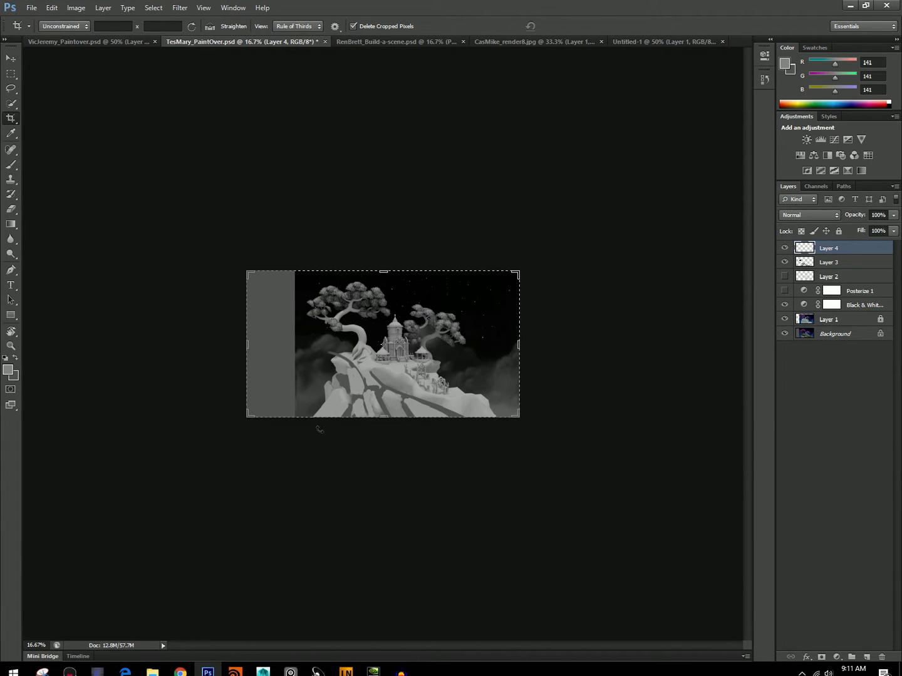
{"action": "key", "text": "b"}
Fill the added left strip of the canvas with sampled dark gray clouds below and near-black 28 sky above, using a 200 px brush.
{"action": "left_click", "coordinate": [312, 379], "text": "alt"}
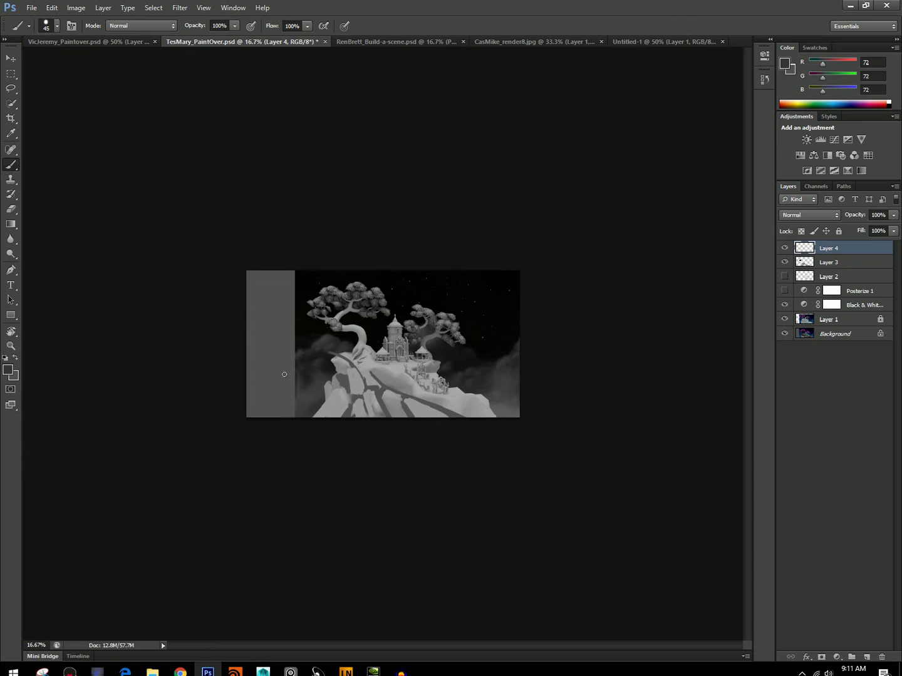
{"action": "key", "text": "bracketright"}
{"action": "key", "text": "bracketright"}
{"action": "key", "text": "bracketright"}
{"action": "key", "text": "bracketright"}
{"action": "mouse_move", "coordinate": [288, 367]}
{"action": "left_mouse_down"}
{"action": "mouse_move", "coordinate": [282, 413]}
{"action": "mouse_move", "coordinate": [267, 371]}
{"action": "mouse_move", "coordinate": [255, 364]}
{"action": "mouse_move", "coordinate": [239, 408]}
{"action": "mouse_move", "coordinate": [290, 341]}
{"action": "mouse_move", "coordinate": [284, 334]}
{"action": "mouse_move", "coordinate": [273, 347]}
{"action": "mouse_move", "coordinate": [240, 292]}
{"action": "mouse_move", "coordinate": [253, 340]}
{"action": "mouse_move", "coordinate": [270, 349]}
{"action": "mouse_move", "coordinate": [257, 285]}
{"action": "mouse_move", "coordinate": [273, 335]}
{"action": "left_mouse_up"}
{"action": "left_click", "coordinate": [297, 344], "text": "alt"}
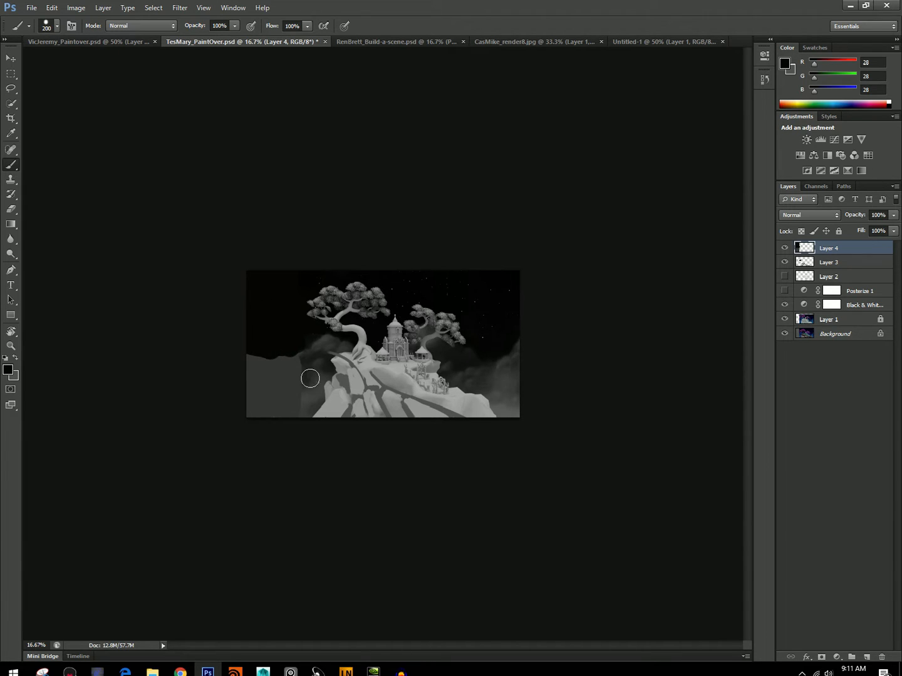
Paint a light gray overhanging ledge and curved cliff edge out to the left of the tree with a smaller brush.
{"action": "left_click", "coordinate": [364, 362], "text": "alt"}
{"action": "key", "text": "bracketleft"}
{"action": "key", "text": "bracketleft"}
{"action": "key", "text": "bracketleft"}
{"action": "key", "text": "bracketleft"}
{"action": "key", "text": "bracketleft"}
{"action": "key", "text": "bracketleft"}
{"action": "mouse_move", "coordinate": [348, 356]}
{"action": "left_mouse_down"}
{"action": "mouse_move", "coordinate": [303, 346]}
{"action": "mouse_move", "coordinate": [321, 352]}
{"action": "mouse_move", "coordinate": [338, 381]}
{"action": "mouse_move", "coordinate": [310, 418]}
{"action": "mouse_move", "coordinate": [325, 371]}
{"action": "mouse_move", "coordinate": [311, 415]}
{"action": "left_mouse_up"}
Paint dark gray 60 under the ledge and across the lower left background, enlarging the brush from 80 to 175 px.
{"action": "left_click", "coordinate": [312, 377], "text": "alt"}
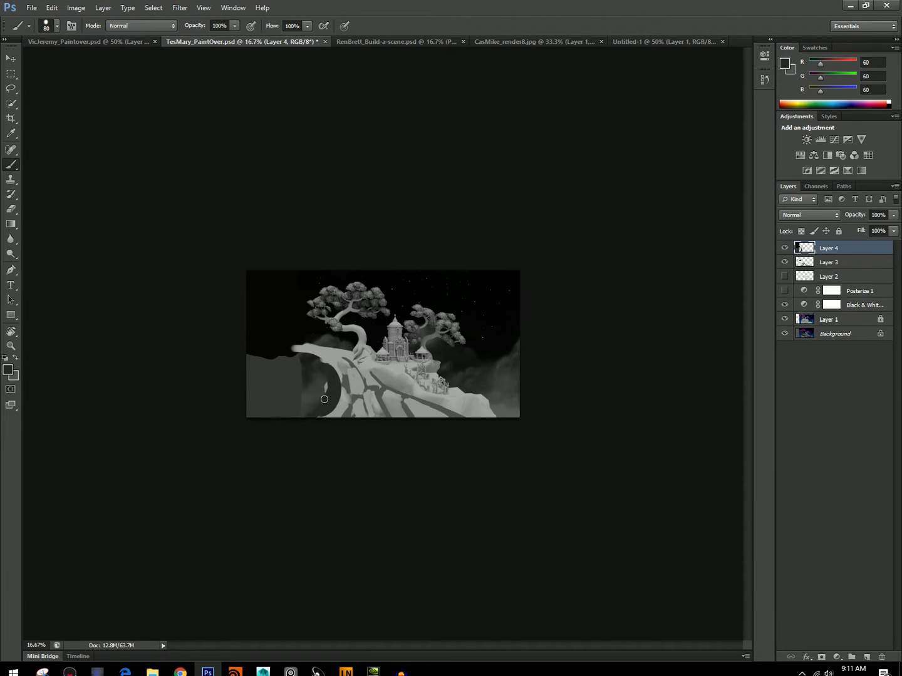
{"action": "mouse_move", "coordinate": [304, 351]}
{"action": "left_mouse_down"}
{"action": "mouse_move", "coordinate": [322, 409]}
{"action": "mouse_move", "coordinate": [316, 360]}
{"action": "mouse_move", "coordinate": [286, 338]}
{"action": "left_mouse_up"}
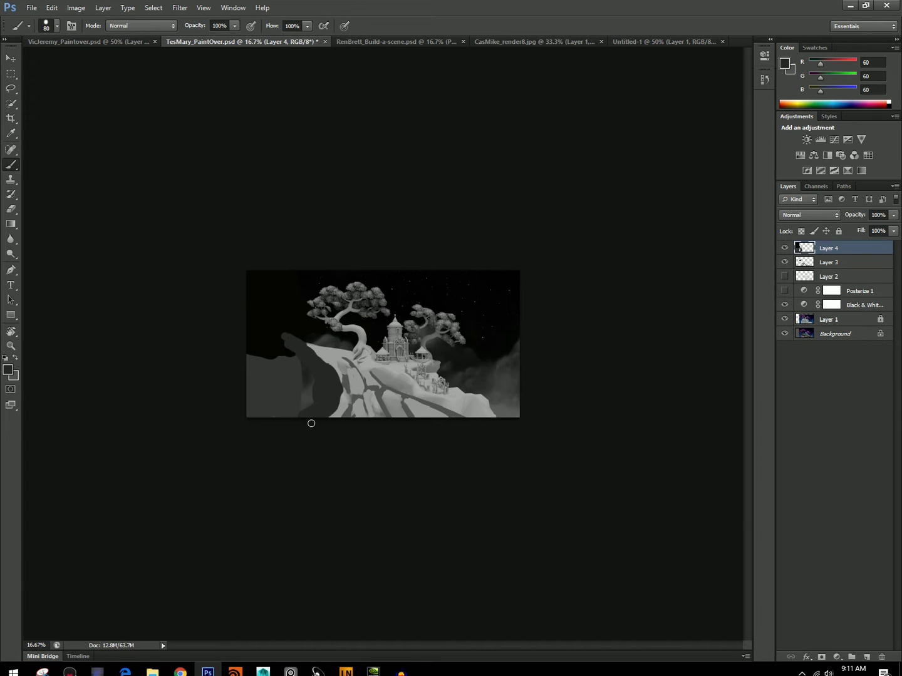
{"action": "key", "text": "bracketright"}
{"action": "key", "text": "bracketright"}
{"action": "key", "text": "bracketright"}
{"action": "mouse_move", "coordinate": [308, 392]}
{"action": "left_mouse_down"}
{"action": "mouse_move", "coordinate": [295, 353]}
{"action": "mouse_move", "coordinate": [275, 385]}
{"action": "mouse_move", "coordinate": [272, 412]}
{"action": "mouse_move", "coordinate": [285, 369]}
{"action": "mouse_move", "coordinate": [280, 418]}
{"action": "mouse_move", "coordinate": [239, 375]}
{"action": "left_mouse_up"}
{"action": "key", "text": "bracketright"}
{"action": "key", "text": "bracketright"}
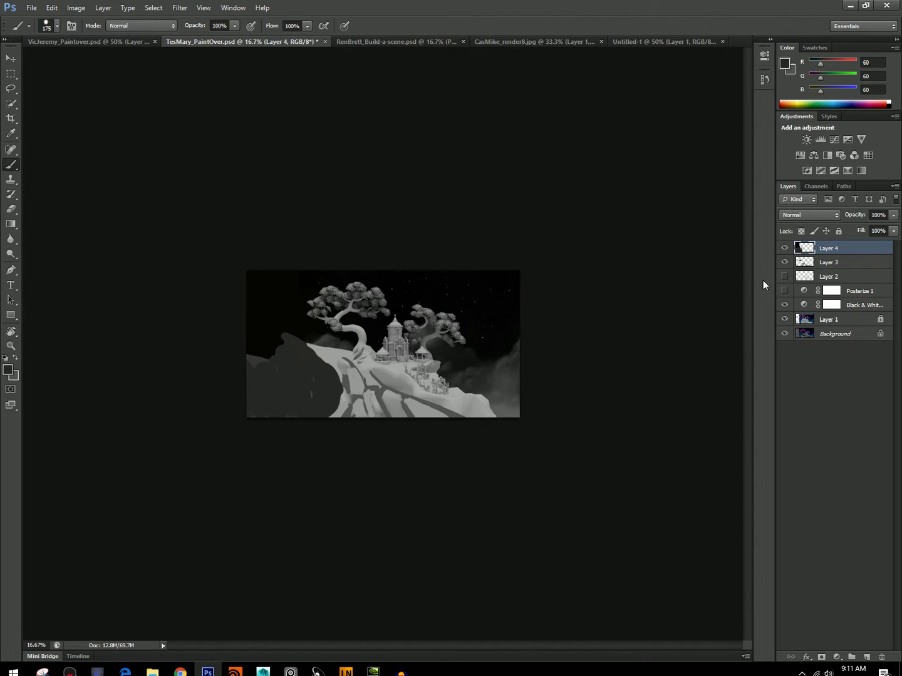
Clear everything painted on Layer 4 and remove the selection.
{"action": "key", "text": "ctrl+a"}
{"action": "key", "text": "Delete"}
{"action": "key", "text": "ctrl+d"}
Extend the cliff's right slope to the canvas edge in sampled light gray 161 with a 90 px brush.
{"action": "key", "text": "alt"}
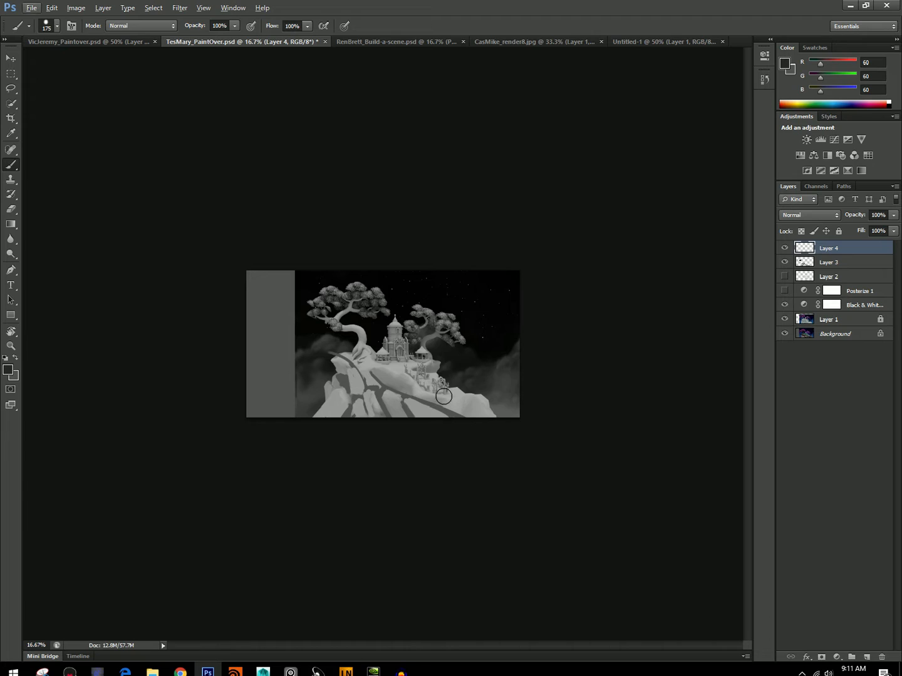
{"action": "left_click", "coordinate": [475, 414], "text": "alt"}
{"action": "key", "text": "bracketleft"}
{"action": "key", "text": "bracketleft"}
{"action": "key", "text": "bracketleft"}
{"action": "key", "text": "bracketleft"}
{"action": "mouse_move", "coordinate": [459, 392]}
{"action": "left_mouse_down"}
{"action": "mouse_move", "coordinate": [532, 425]}
{"action": "mouse_move", "coordinate": [517, 414]}
{"action": "left_mouse_up"}
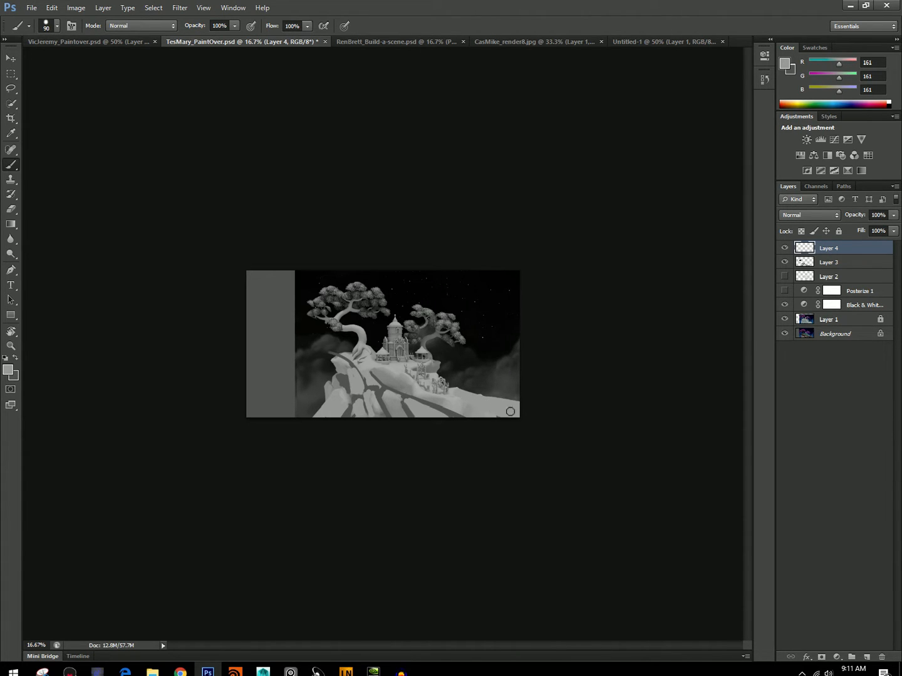
Paint out the cliff's lower left face with dark gray 66 and refine its edge with light gray 146, using a 90 px brush.
{"action": "left_click", "coordinate": [312, 373], "text": "alt"}
{"action": "mouse_move", "coordinate": [325, 362]}
{"action": "left_mouse_down"}
{"action": "mouse_move", "coordinate": [374, 404]}
{"action": "mouse_move", "coordinate": [380, 432]}
{"action": "mouse_move", "coordinate": [373, 413]}
{"action": "mouse_move", "coordinate": [360, 402]}
{"action": "mouse_move", "coordinate": [363, 423]}
{"action": "mouse_move", "coordinate": [340, 390]}
{"action": "mouse_move", "coordinate": [345, 426]}
{"action": "mouse_move", "coordinate": [343, 384]}
{"action": "mouse_move", "coordinate": [322, 379]}
{"action": "mouse_move", "coordinate": [327, 429]}
{"action": "mouse_move", "coordinate": [332, 408]}
{"action": "mouse_move", "coordinate": [313, 374]}
{"action": "mouse_move", "coordinate": [315, 430]}
{"action": "left_mouse_up"}
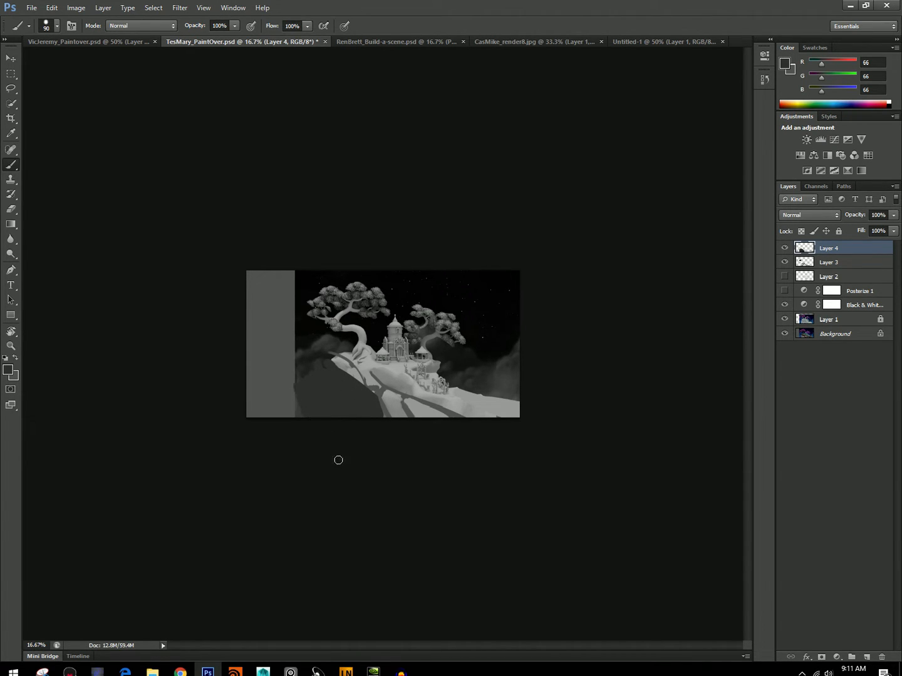
{"action": "mouse_move", "coordinate": [368, 395]}
{"action": "left_mouse_down"}
{"action": "mouse_move", "coordinate": [392, 394]}
{"action": "mouse_move", "coordinate": [446, 417]}
{"action": "mouse_move", "coordinate": [402, 419]}
{"action": "left_mouse_up"}
{"action": "key", "text": "ctrl+z"}
{"action": "left_click", "coordinate": [384, 400], "text": "alt"}
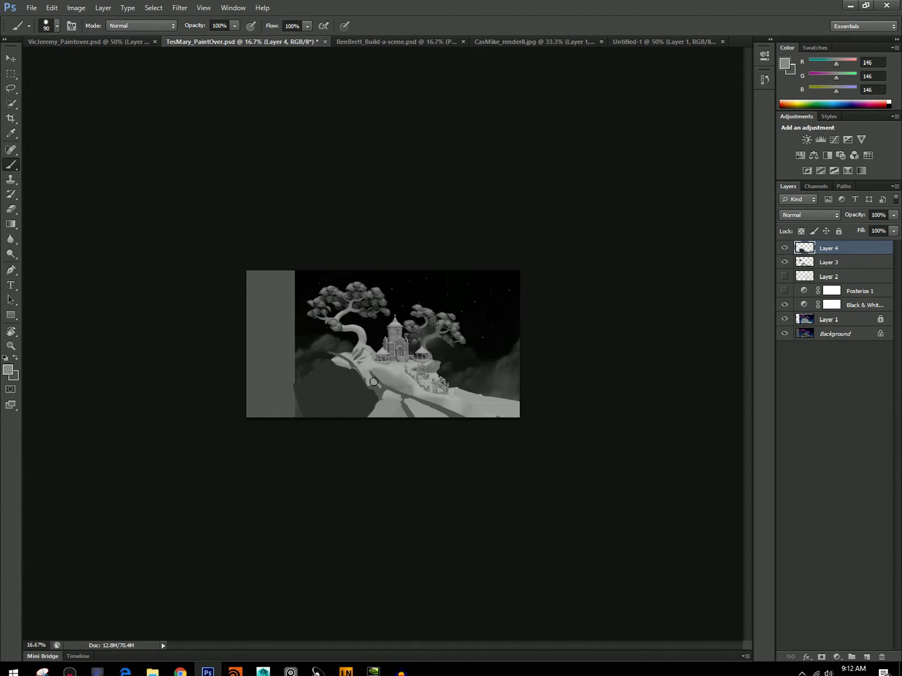
{"action": "left_click", "coordinate": [355, 402], "text": "alt"}
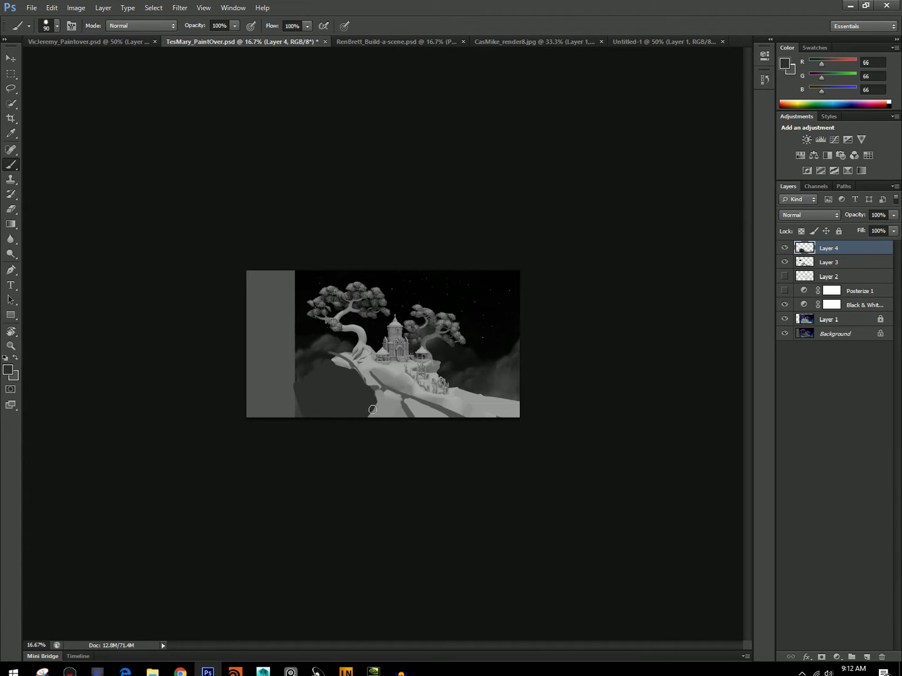
Paint gray 95 crevices down the cliff's lower face, reducing the brush to 45 px.
{"action": "mouse_move", "coordinate": [376, 401]}
{"action": "left_mouse_down"}
{"action": "mouse_move", "coordinate": [366, 419]}
{"action": "mouse_move", "coordinate": [385, 377]}
{"action": "mouse_move", "coordinate": [377, 374]}
{"action": "mouse_move", "coordinate": [396, 415]}
{"action": "mouse_move", "coordinate": [407, 389]}
{"action": "mouse_move", "coordinate": [499, 420]}
{"action": "left_mouse_up"}
{"action": "left_click", "coordinate": [407, 408], "text": "alt"}
{"action": "key", "text": "bracketleft"}
{"action": "key", "text": "bracketleft"}
{"action": "key", "text": "bracketleft"}
{"action": "key", "text": "bracketleft"}
{"action": "mouse_move", "coordinate": [361, 370]}
{"action": "left_mouse_down"}
{"action": "mouse_move", "coordinate": [355, 366]}
{"action": "mouse_move", "coordinate": [374, 418]}
{"action": "left_mouse_up"}
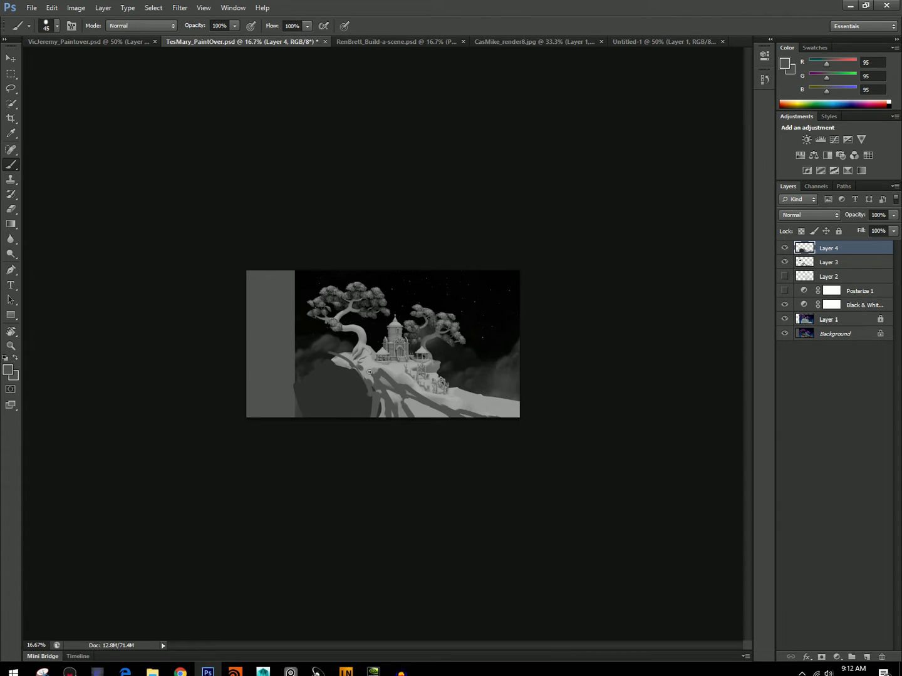
Paint light gray 172 roots hanging from the ledge's left tip with a 25 px brush.
{"action": "key", "text": "bracketleft"}
{"action": "left_click", "coordinate": [383, 404], "text": "alt"}
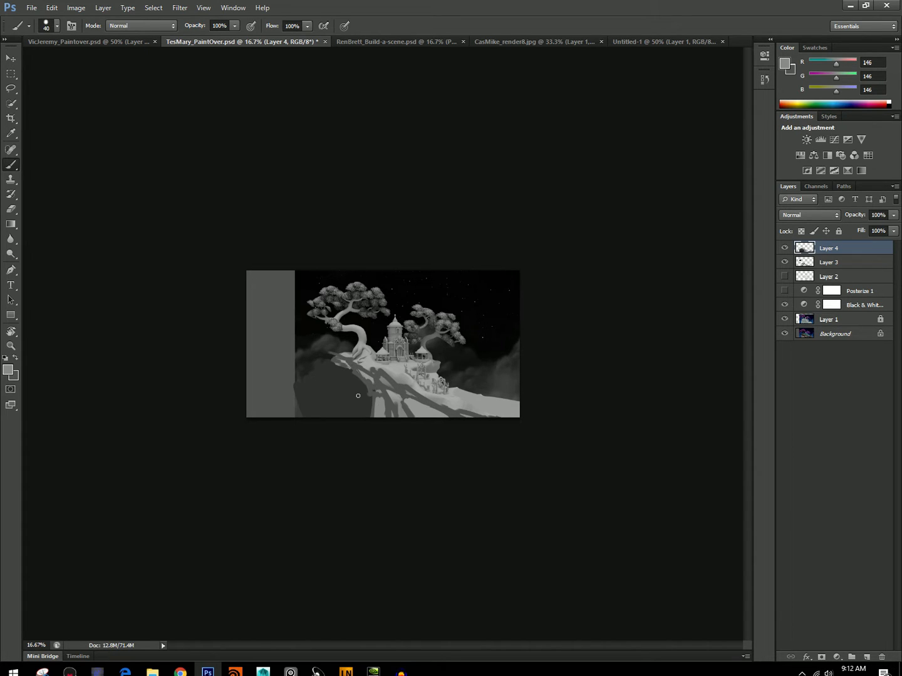
{"action": "left_click", "coordinate": [367, 363], "text": "alt"}
{"action": "key", "text": "["}
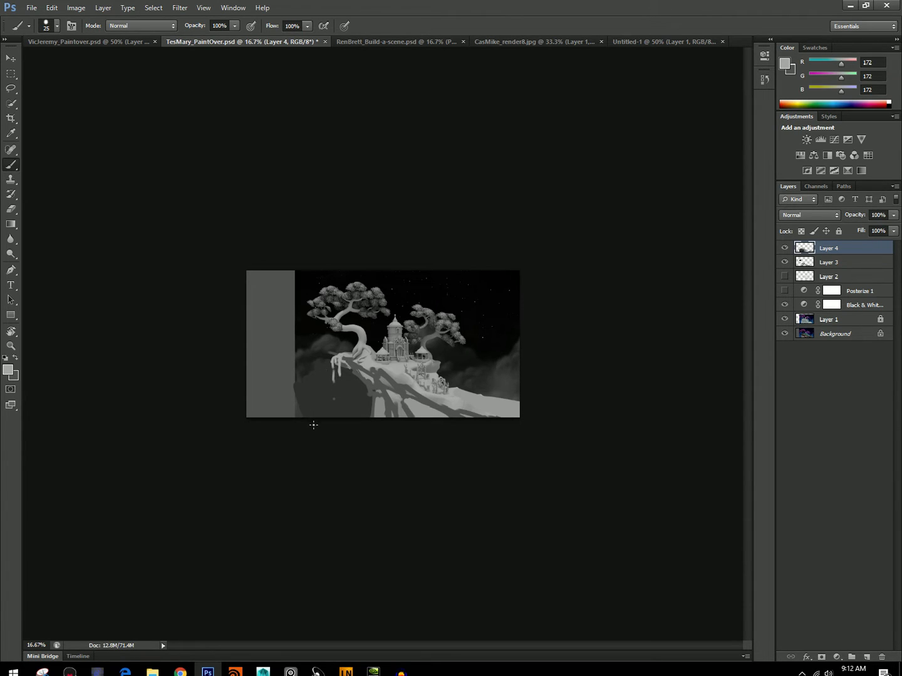
Cover the gray strip along the canvas's left edge with dark gray ground and near-black 28 sky, enlarging the brush to 125 px.
{"action": "left_click", "coordinate": [285, 408], "text": "alt"}
{"action": "key", "text": "bracketright"}
{"action": "key", "text": "bracketright"}
{"action": "key", "text": "bracketright"}
{"action": "key", "text": "bracketright"}
{"action": "key", "text": "bracketright"}
{"action": "key", "text": "bracketright"}
{"action": "key", "text": "bracketright"}
{"action": "key", "text": "bracketright"}
{"action": "mouse_move", "coordinate": [290, 399]}
{"action": "left_mouse_down"}
{"action": "mouse_move", "coordinate": [296, 382]}
{"action": "mouse_move", "coordinate": [280, 420]}
{"action": "mouse_move", "coordinate": [260, 394]}
{"action": "mouse_move", "coordinate": [257, 422]}
{"action": "left_mouse_up"}
{"action": "left_click", "coordinate": [310, 325], "text": "alt"}
{"action": "mouse_move", "coordinate": [291, 369]}
{"action": "left_mouse_down"}
{"action": "mouse_move", "coordinate": [284, 267]}
{"action": "mouse_move", "coordinate": [273, 274]}
{"action": "mouse_move", "coordinate": [256, 346]}
{"action": "mouse_move", "coordinate": [247, 352]}
{"action": "mouse_move", "coordinate": [266, 362]}
{"action": "mouse_move", "coordinate": [289, 357]}
{"action": "mouse_move", "coordinate": [255, 273]}
{"action": "mouse_move", "coordinate": [256, 357]}
{"action": "mouse_move", "coordinate": [284, 356]}
{"action": "mouse_move", "coordinate": [257, 359]}
{"action": "left_mouse_up"}
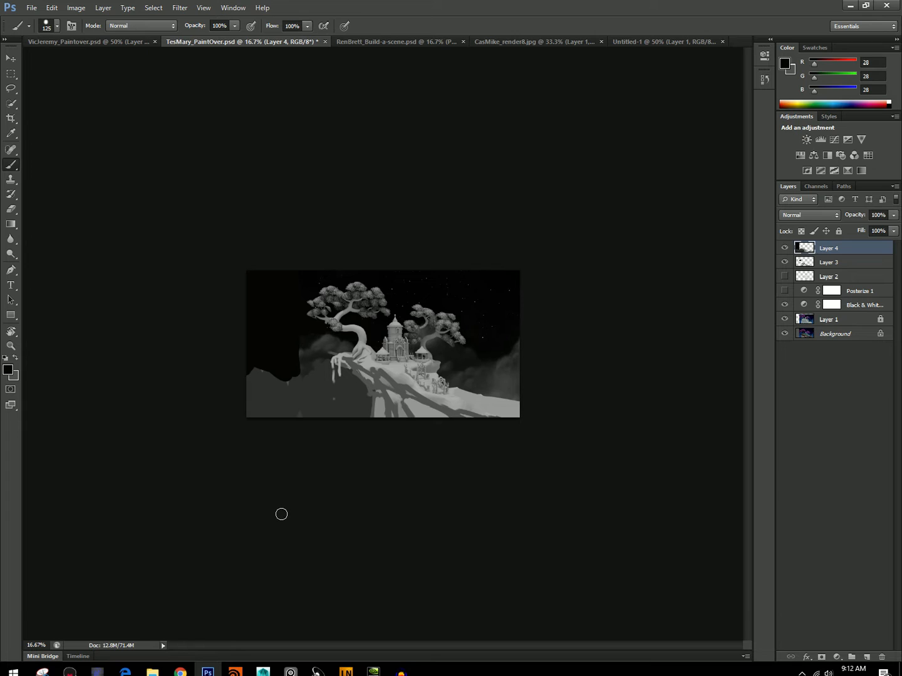
Flatten the image into a single background layer, discarding the hidden layers.
{"action": "left_click", "coordinate": [52, 7]}
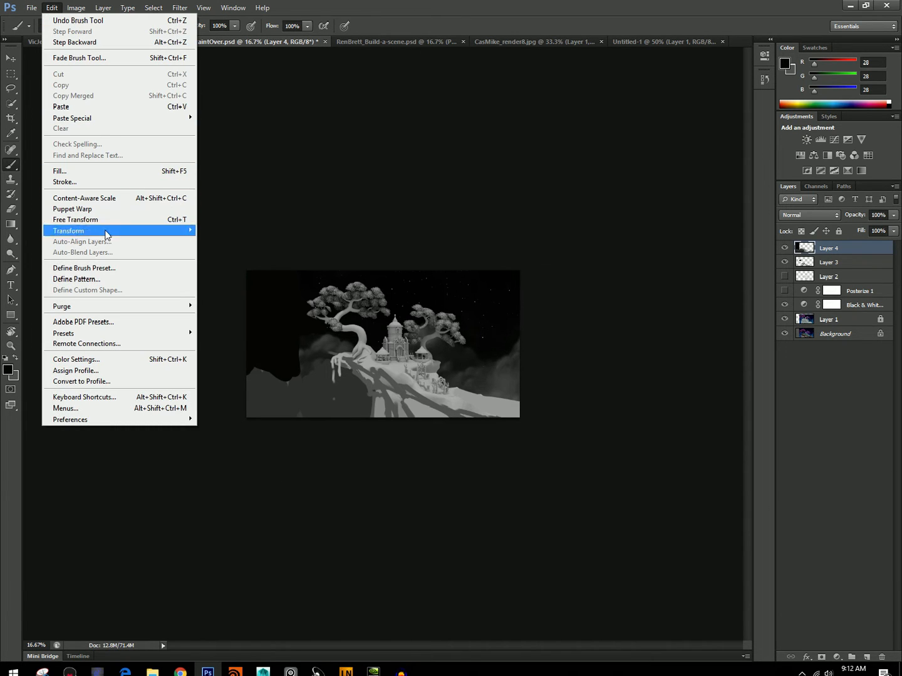
{"action": "mouse_move", "coordinate": [103, 8]}
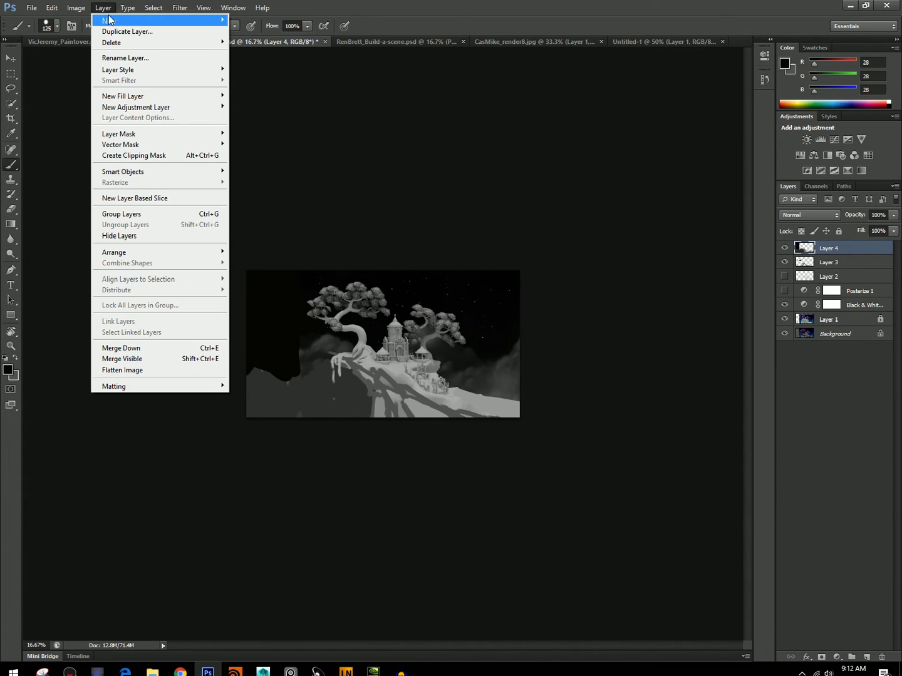
{"action": "left_click", "coordinate": [152, 370]}
{"action": "key", "text": "Return"}
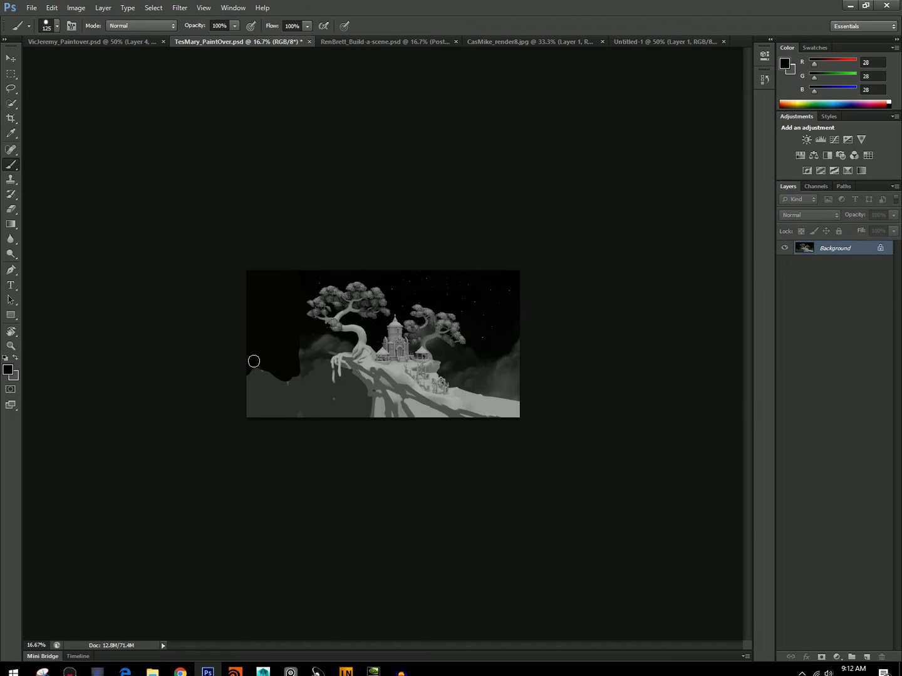
Lasso the large left tree, stretch it to about 123% width, tilt it counterclockwise, and remove the selection.
{"action": "left_click", "coordinate": [10, 89]}
{"action": "mouse_move", "coordinate": [324, 336]}
{"action": "left_mouse_down"}
{"action": "mouse_move", "coordinate": [350, 359]}
{"action": "mouse_move", "coordinate": [394, 304]}
{"action": "mouse_move", "coordinate": [350, 270]}
{"action": "mouse_move", "coordinate": [279, 324]}
{"action": "mouse_move", "coordinate": [313, 347]}
{"action": "left_mouse_up"}
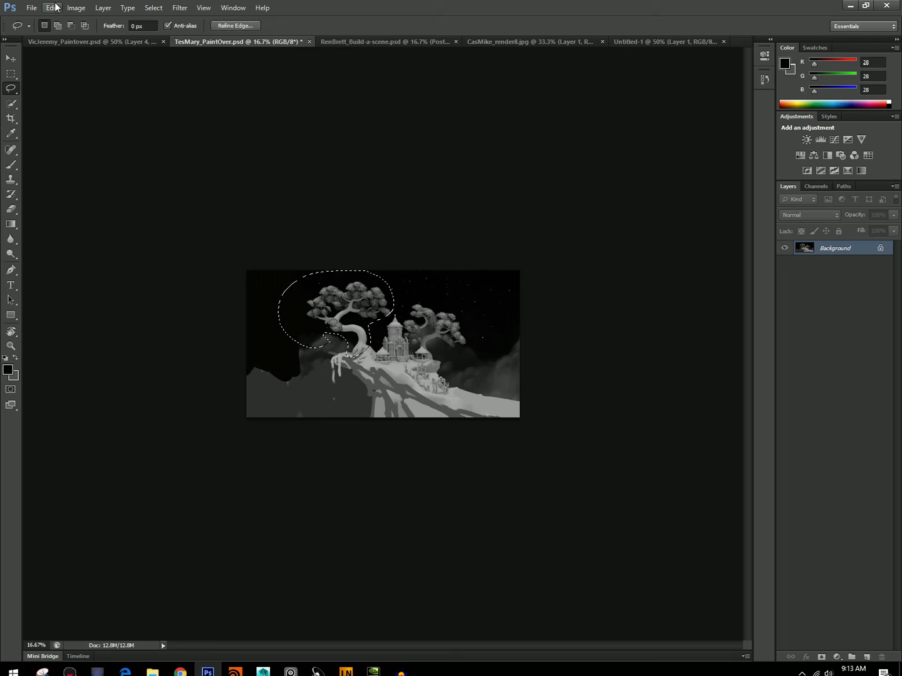
{"action": "left_click", "coordinate": [52, 8]}
{"action": "left_click", "coordinate": [88, 220]}
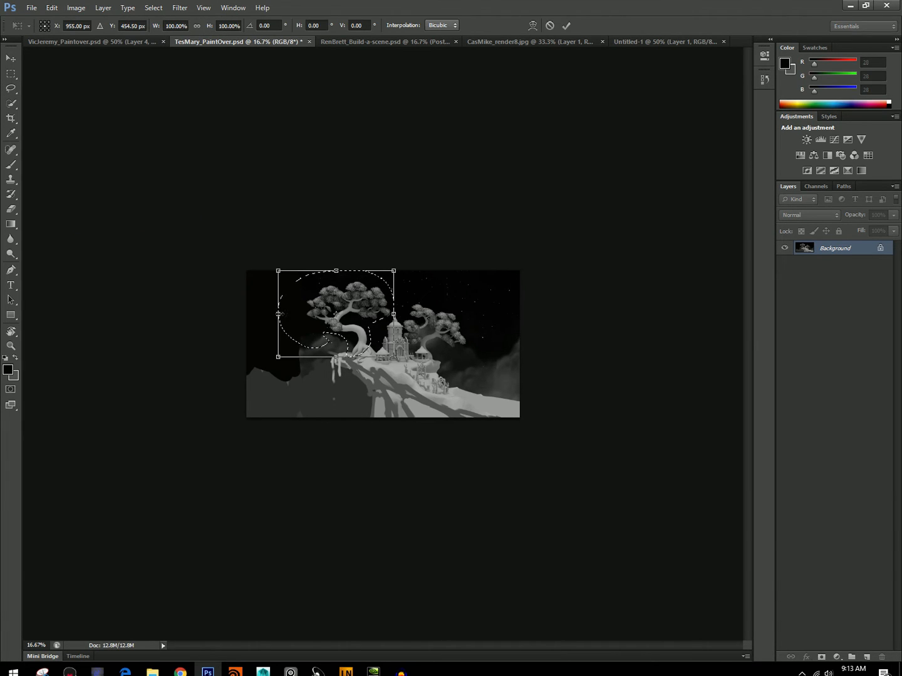
{"action": "left_click_drag", "start_coordinate": [276, 314], "coordinate": [250, 313]}
{"action": "left_click_drag", "start_coordinate": [248, 267], "coordinate": [227, 264]}
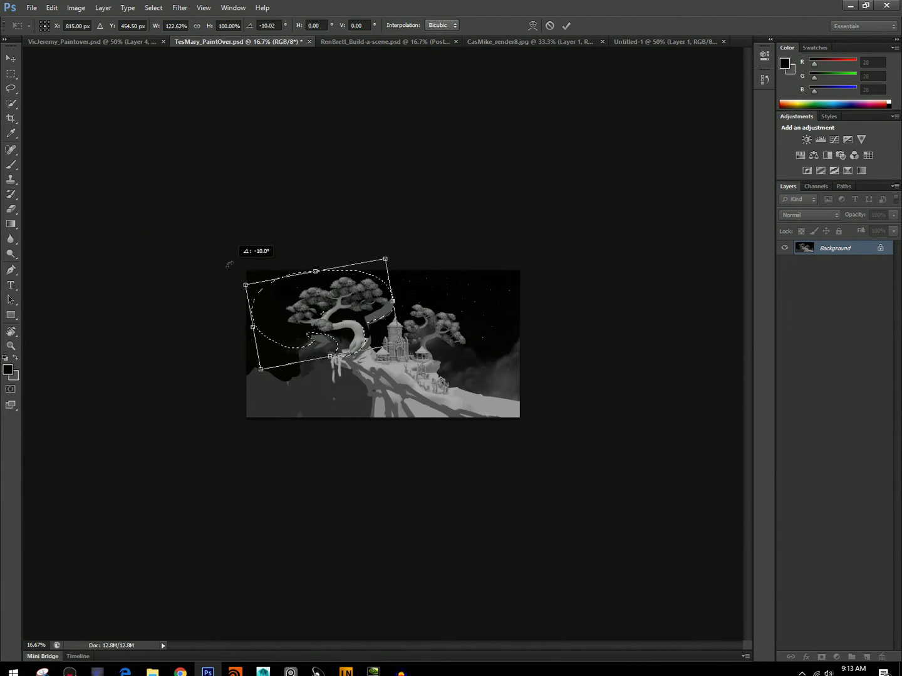
{"action": "left_click_drag", "start_coordinate": [308, 328], "coordinate": [310, 329]}
{"action": "key", "text": "Return"}
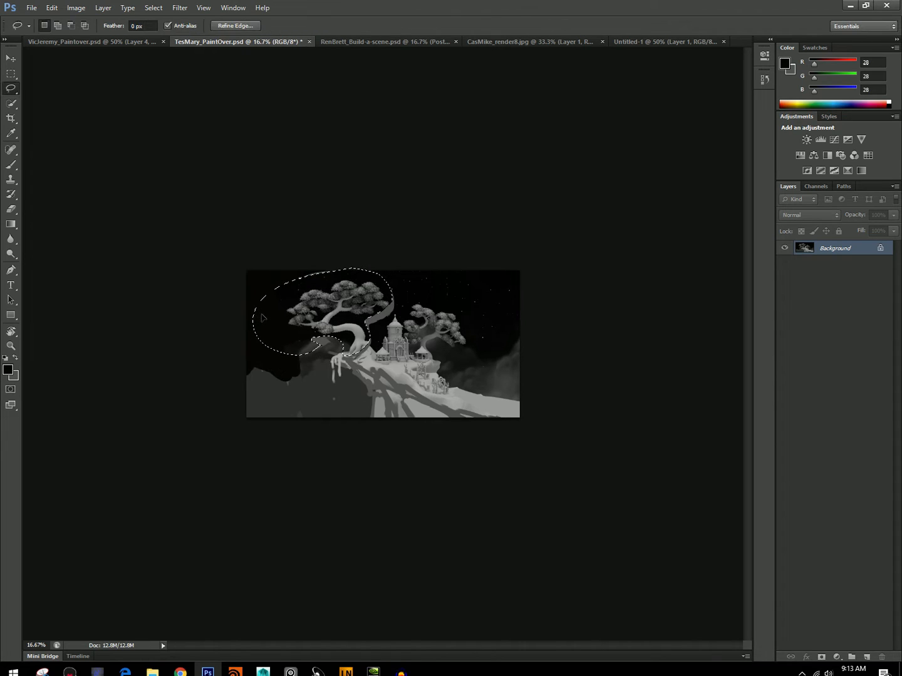
{"action": "key", "text": "ctrl+d"}
Paint out the leftover gray patch and sky seams around the left tree with near-black 28, using an 80 px brush.
{"action": "key", "text": "b"}
{"action": "left_click_drag", "start_coordinate": [371, 319], "coordinate": [394, 292]}
{"action": "left_click_drag", "start_coordinate": [296, 277], "coordinate": [313, 276]}
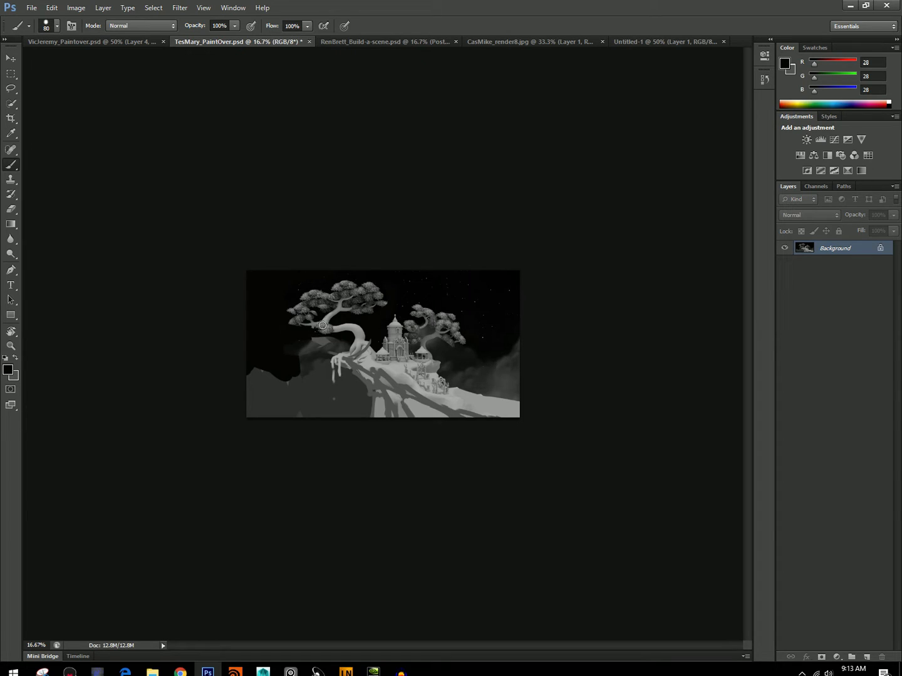
{"action": "left_click", "coordinate": [407, 314], "text": "alt"}
Extend the left tree's foliage outward with clumps of sampled gray 122.
{"action": "left_click", "coordinate": [313, 295], "text": "alt"}
{"action": "mouse_move", "coordinate": [280, 316]}
{"action": "left_mouse_down"}
{"action": "mouse_move", "coordinate": [297, 302]}
{"action": "mouse_move", "coordinate": [280, 289]}
{"action": "mouse_move", "coordinate": [307, 284]}
{"action": "mouse_move", "coordinate": [272, 288]}
{"action": "mouse_move", "coordinate": [264, 310]}
{"action": "mouse_move", "coordinate": [292, 324]}
{"action": "left_mouse_up"}
{"action": "key", "text": "bracketleft"}
{"action": "left_click", "coordinate": [317, 318], "text": "alt"}
Paint hanging vines from the branches of both trees in gray 122 with a 20 px brush.
{"action": "key", "text": "bracketleft"}
{"action": "key", "text": "bracketleft"}
{"action": "key", "text": "bracketleft"}
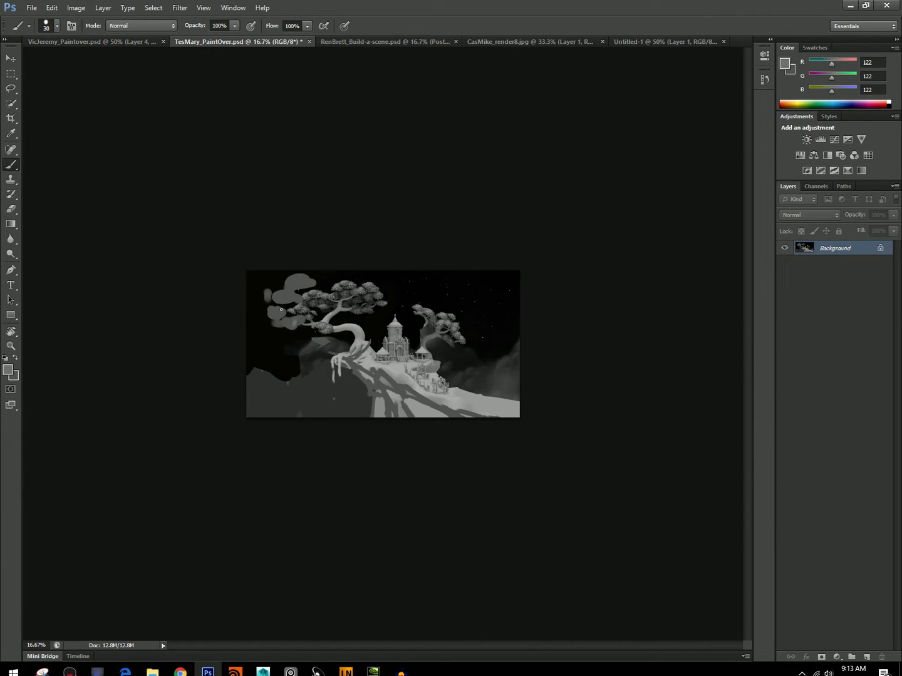
{"action": "mouse_move", "coordinate": [287, 366]}
{"action": "left_mouse_down"}
{"action": "mouse_move", "coordinate": [281, 329]}
{"action": "mouse_move", "coordinate": [304, 330]}
{"action": "left_mouse_up"}
{"action": "left_click_drag", "start_coordinate": [453, 345], "coordinate": [453, 360]}
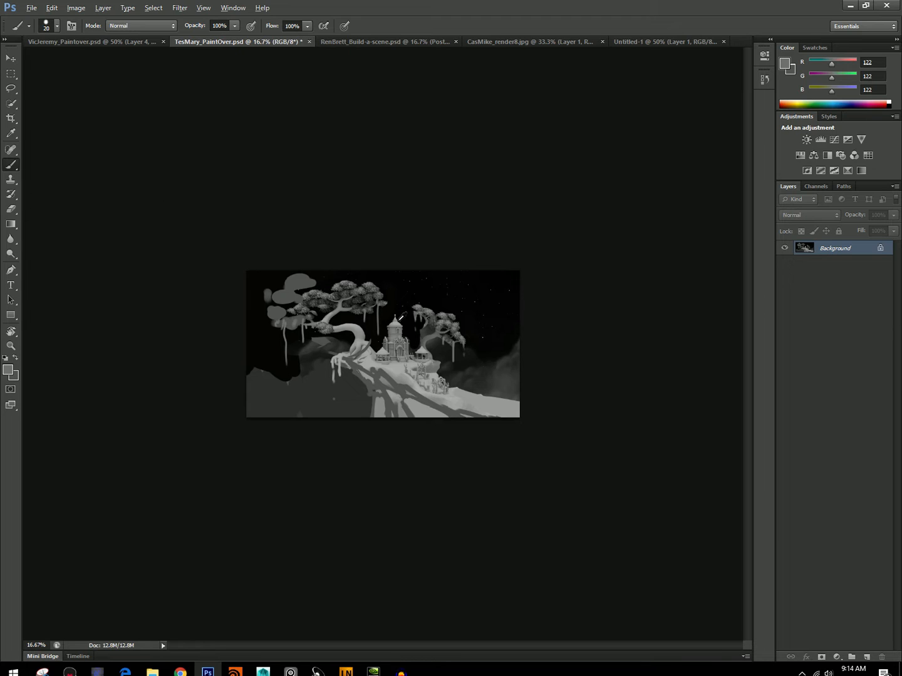
Try to free-transform the top of the castle's central tower within a rectangular selection, and remove the selection.
{"action": "key", "text": "m"}
{"action": "mouse_move", "coordinate": [383, 311]}
{"action": "left_mouse_down"}
{"action": "mouse_move", "coordinate": [453, 330]}
{"action": "mouse_move", "coordinate": [405, 336]}
{"action": "mouse_move", "coordinate": [394, 293]}
{"action": "mouse_move", "coordinate": [393, 306]}
{"action": "left_mouse_up"}
{"action": "left_click", "coordinate": [52, 7]}
{"action": "left_click", "coordinate": [112, 220]}
{"action": "key", "text": "Escape"}
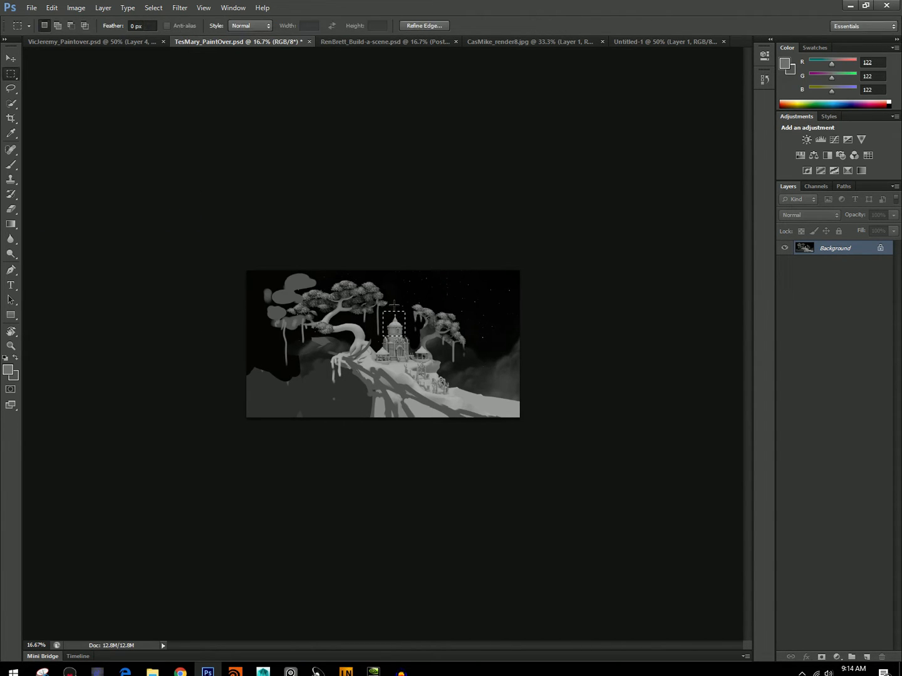
{"action": "key", "text": "ctrl+d"}
{"action": "key", "text": "b"}
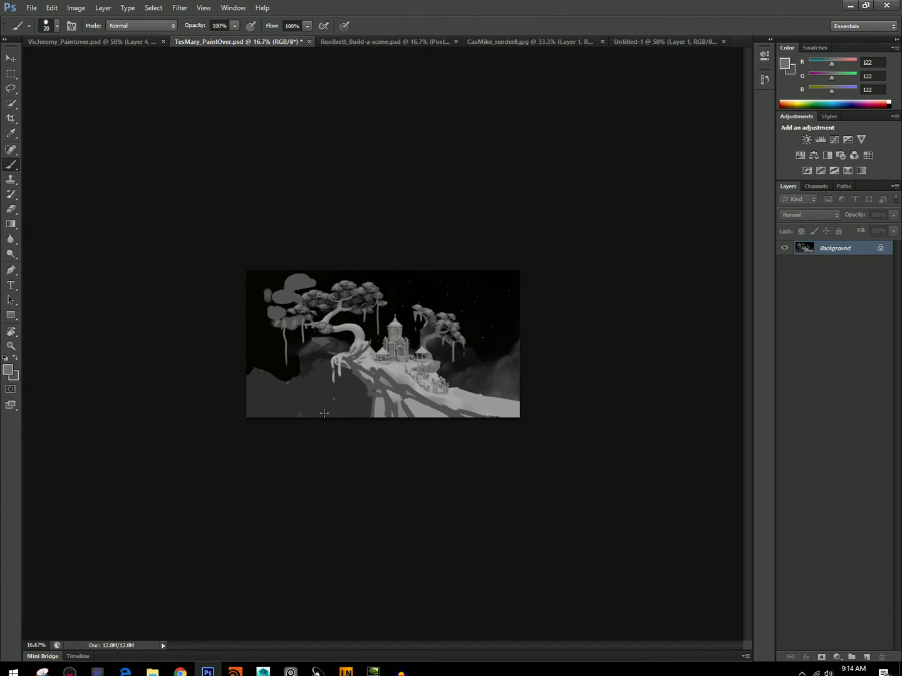
Try to repaint the castle's central tower as a taller, thinner spire in sampled grays with a 25 px brush.
{"action": "left_click", "coordinate": [393, 322], "text": "alt"}
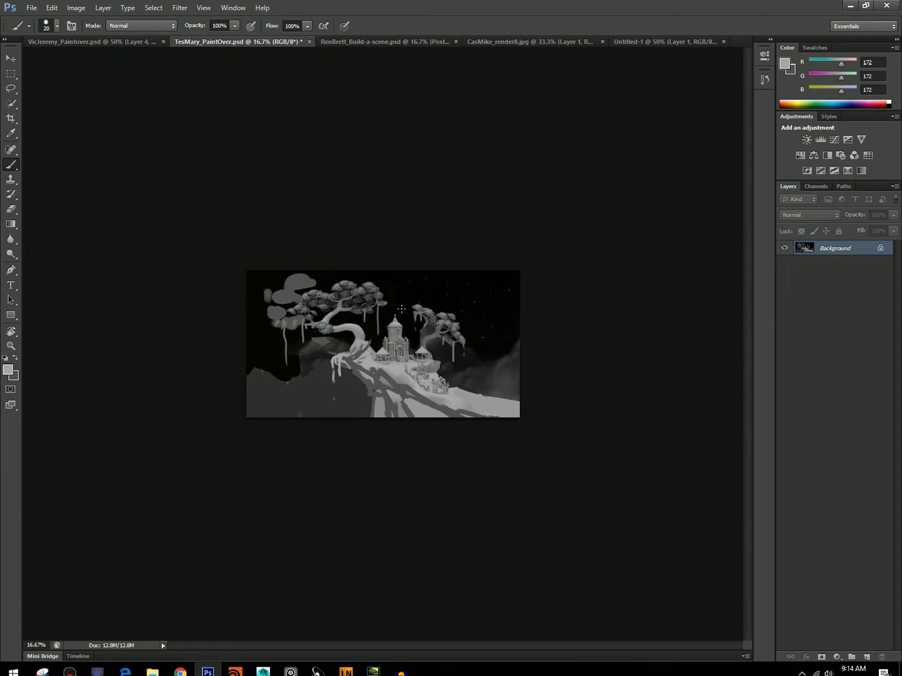
{"action": "left_click", "coordinate": [390, 329], "text": "alt"}
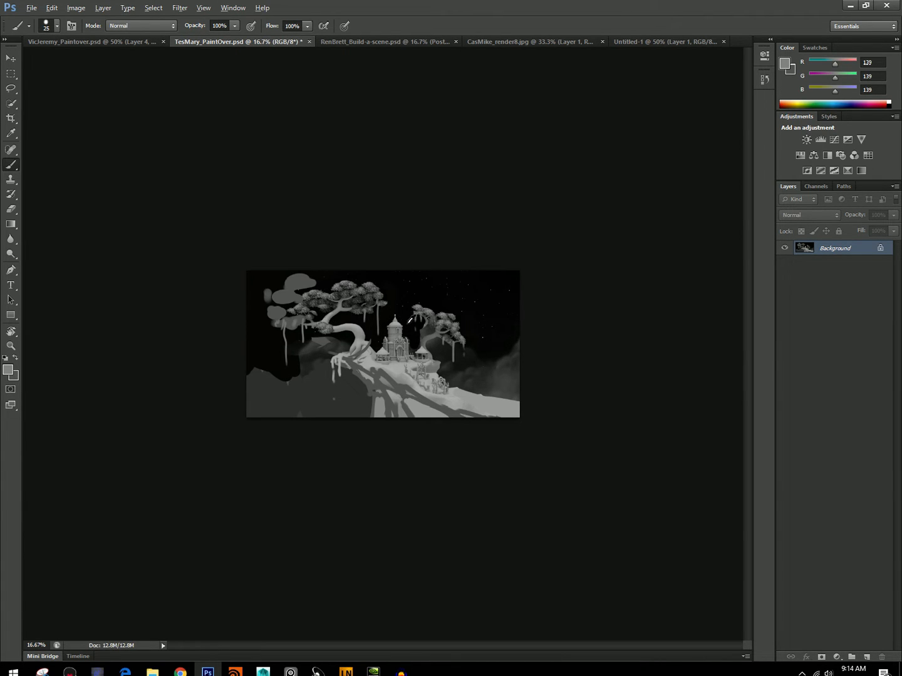
{"action": "left_click", "coordinate": [386, 329], "text": "alt"}
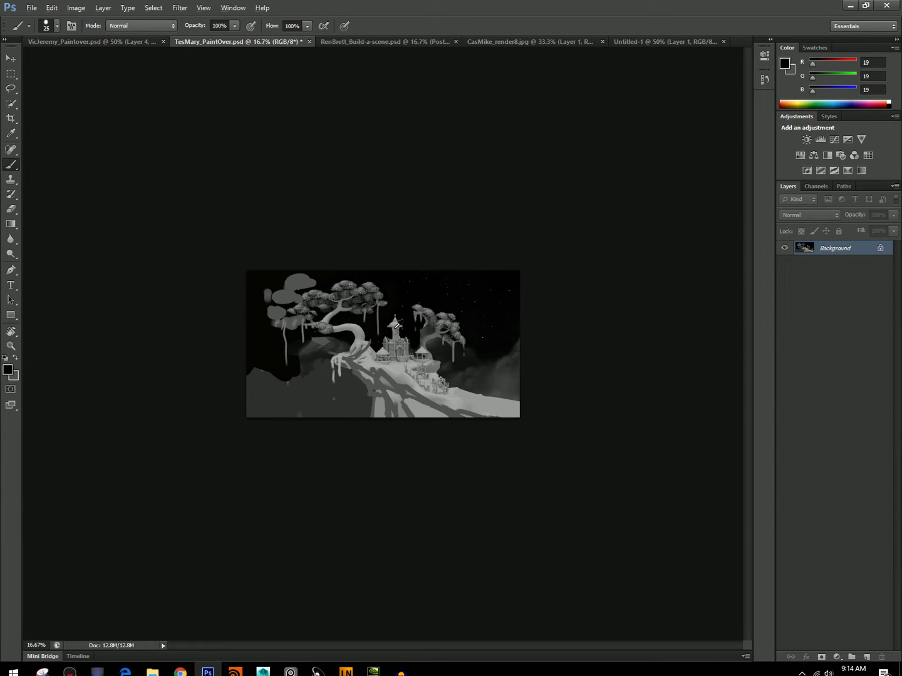
{"action": "left_click", "coordinate": [395, 325], "text": "alt"}
{"action": "left_click", "coordinate": [397, 323], "text": "alt"}
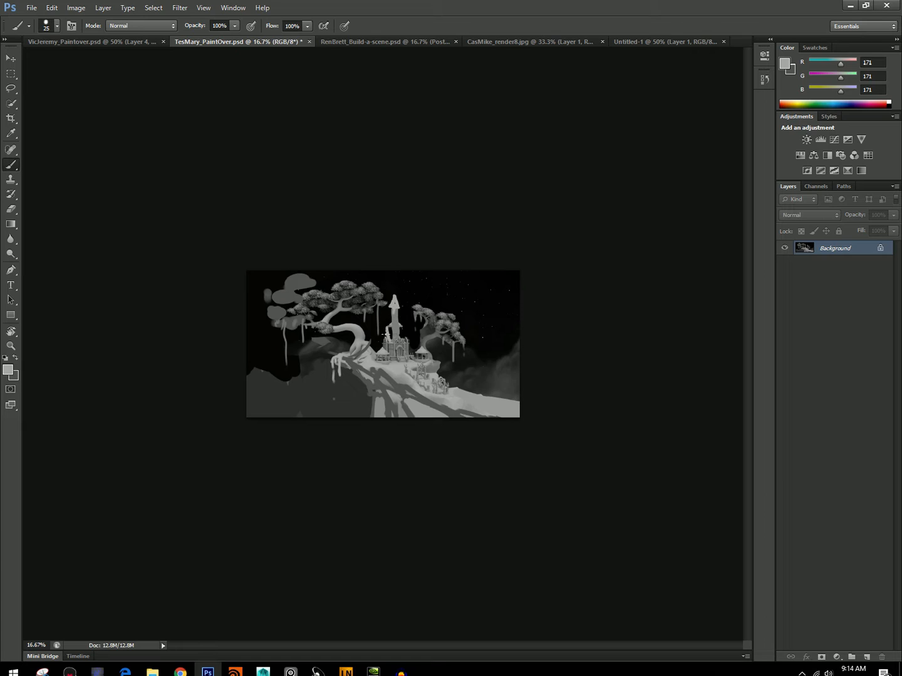
Step back through the history to undo all brush strokes on the tall spire.
{"action": "left_click_drag", "start_coordinate": [764, 77], "coordinate": [765, 80]}
{"action": "left_click", "coordinate": [770, 80]}
{"action": "left_click", "coordinate": [686, 324]}
{"action": "left_click", "coordinate": [686, 311]}
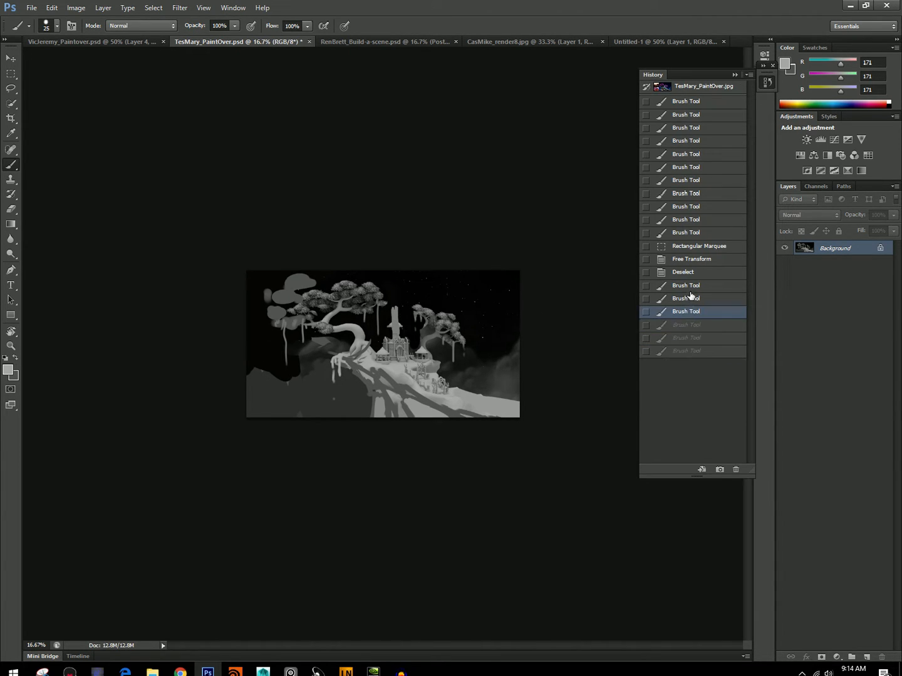
{"action": "left_click", "coordinate": [687, 298]}
{"action": "left_click", "coordinate": [682, 273]}
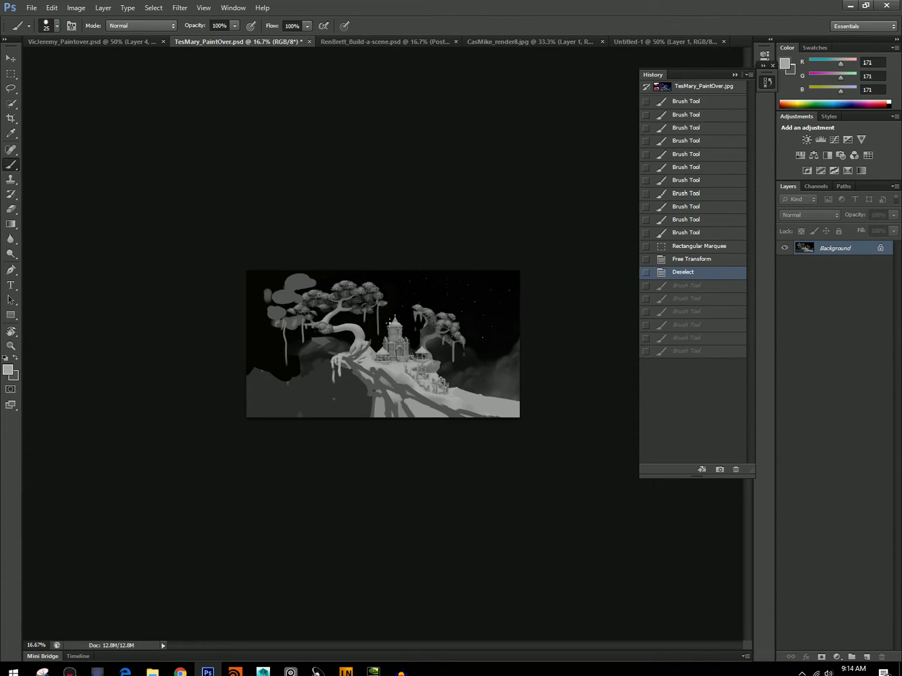
Select the top of the castle's central tower, move it down with Free Transform, and remove the selection.
{"action": "key", "text": "m"}
{"action": "left_click_drag", "start_coordinate": [386, 312], "coordinate": [405, 329]}
{"action": "left_click", "coordinate": [52, 8]}
{"action": "left_click", "coordinate": [102, 217]}
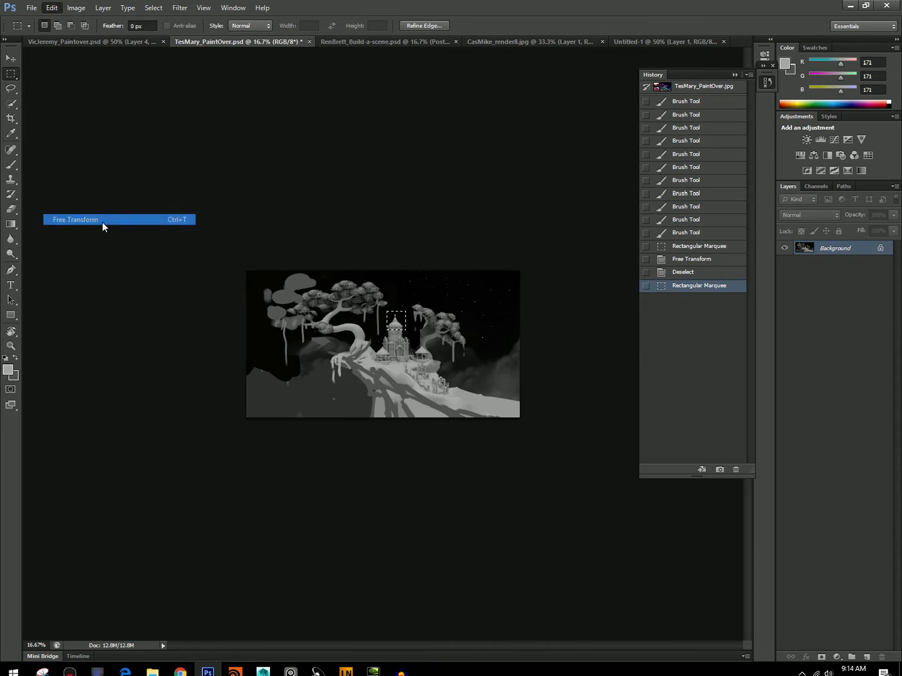
{"action": "key", "text": "Return"}
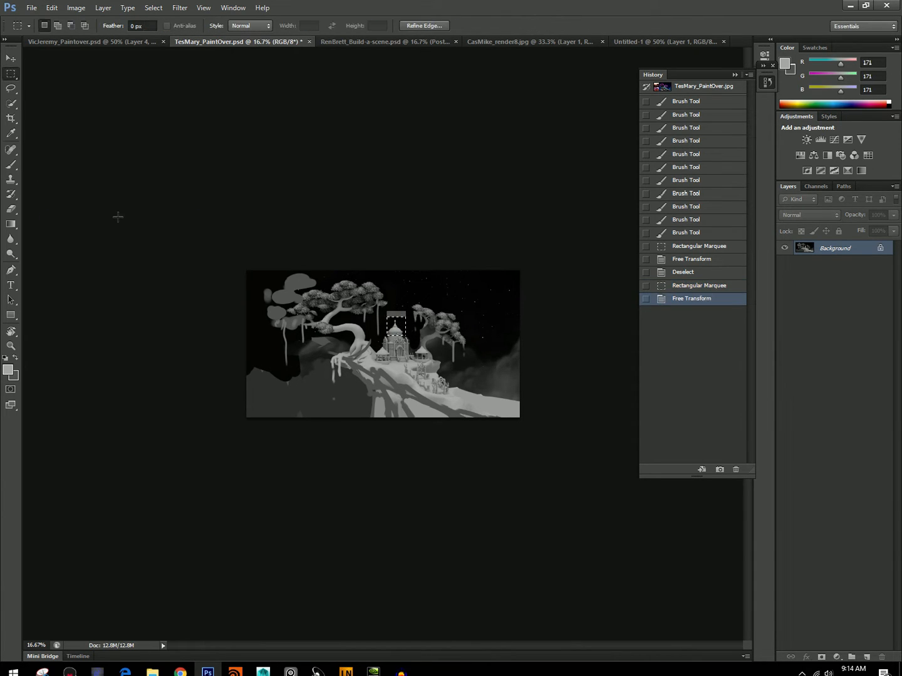
{"action": "key", "text": "ctrl+d"}
Paint out the leftover gray band above the tower with sampled near-black 19, enlarging the brush to 50 px.
{"action": "key", "text": "b"}
{"action": "left_click", "coordinate": [398, 300], "text": "alt"}
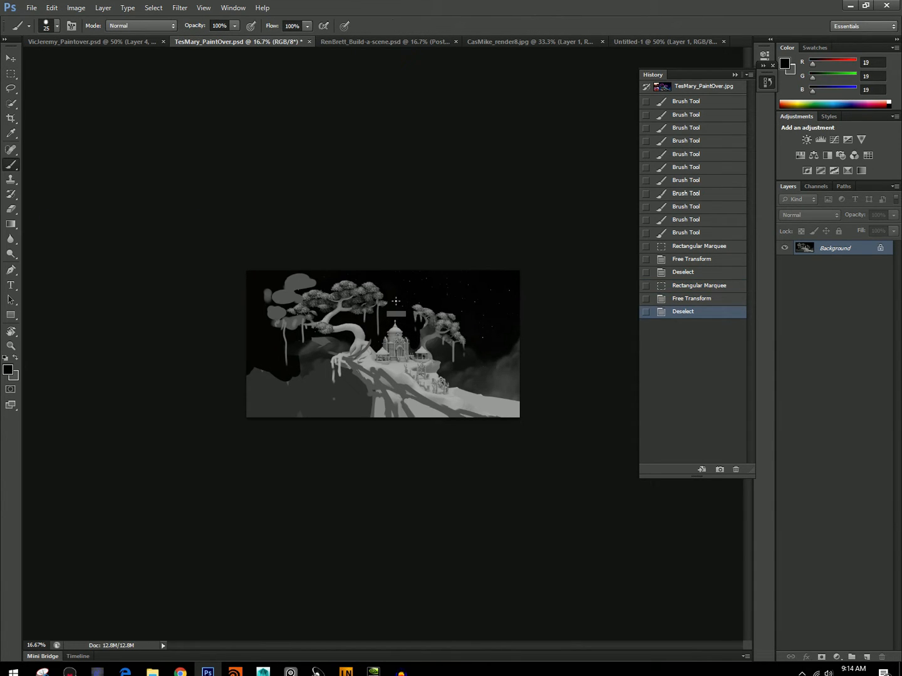
{"action": "left_click", "coordinate": [397, 311]}
{"action": "key", "text": "bracketright"}
{"action": "key", "text": "bracketright"}
{"action": "key", "text": "bracketright"}
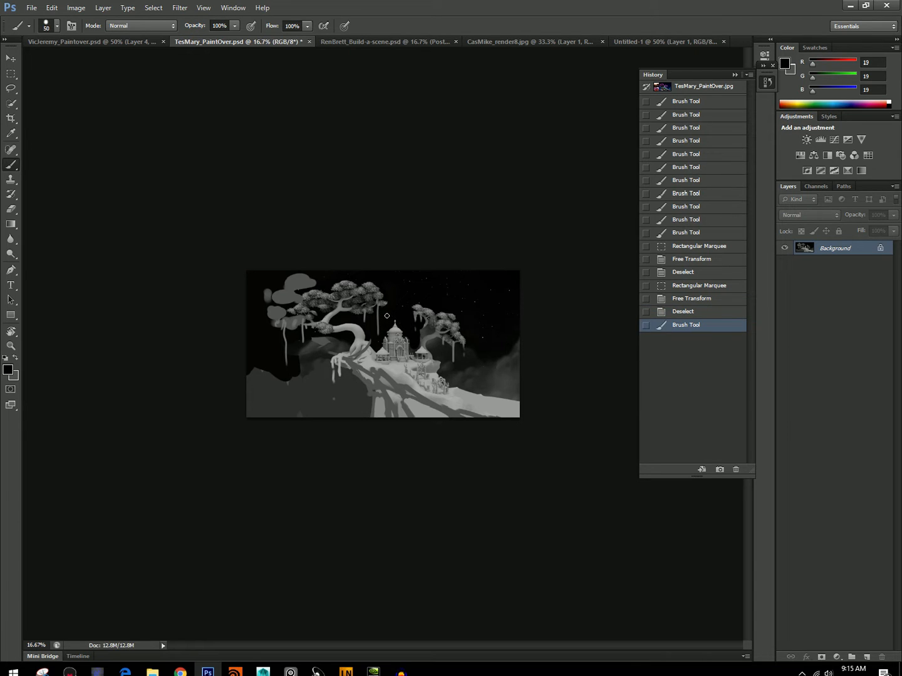
Paint sloping gray 123 masses on both sides of the castle tower with a 30 px brush.
{"action": "left_click", "coordinate": [393, 345]}
{"action": "left_click", "coordinate": [392, 348], "text": "alt"}
{"action": "key", "text": "bracketleft"}
{"action": "left_click_drag", "start_coordinate": [369, 358], "coordinate": [378, 347]}
{"action": "left_click_drag", "start_coordinate": [374, 353], "coordinate": [381, 347]}
{"action": "left_click", "coordinate": [408, 346], "text": "alt"}
{"action": "left_click", "coordinate": [411, 348]}
{"action": "left_click", "coordinate": [408, 347]}
{"action": "left_click", "coordinate": [403, 346]}
{"action": "left_click", "coordinate": [408, 350]}
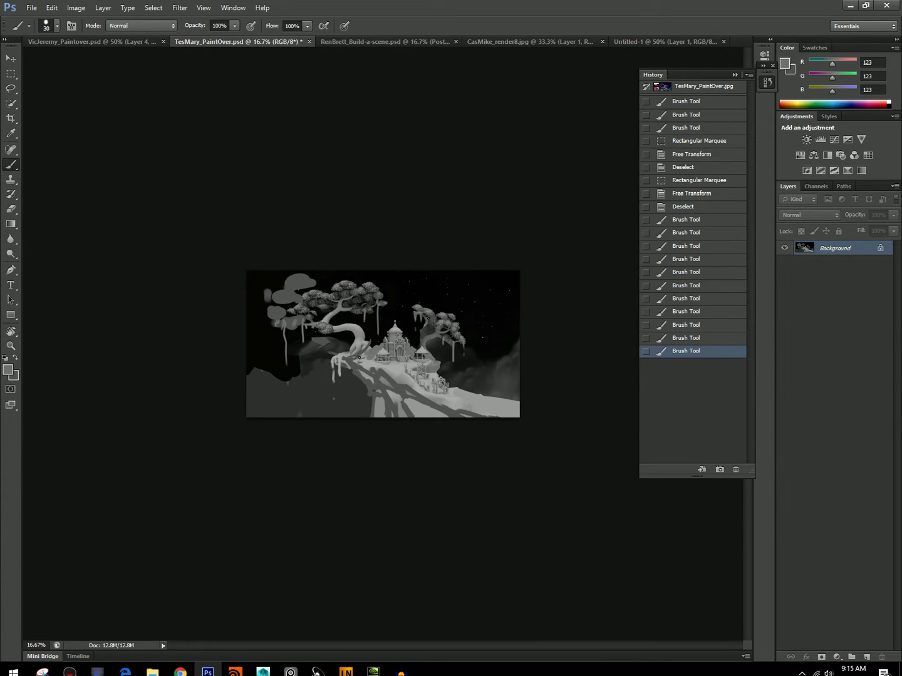
{"action": "left_click", "coordinate": [349, 357]}
{"action": "left_click", "coordinate": [348, 356]}
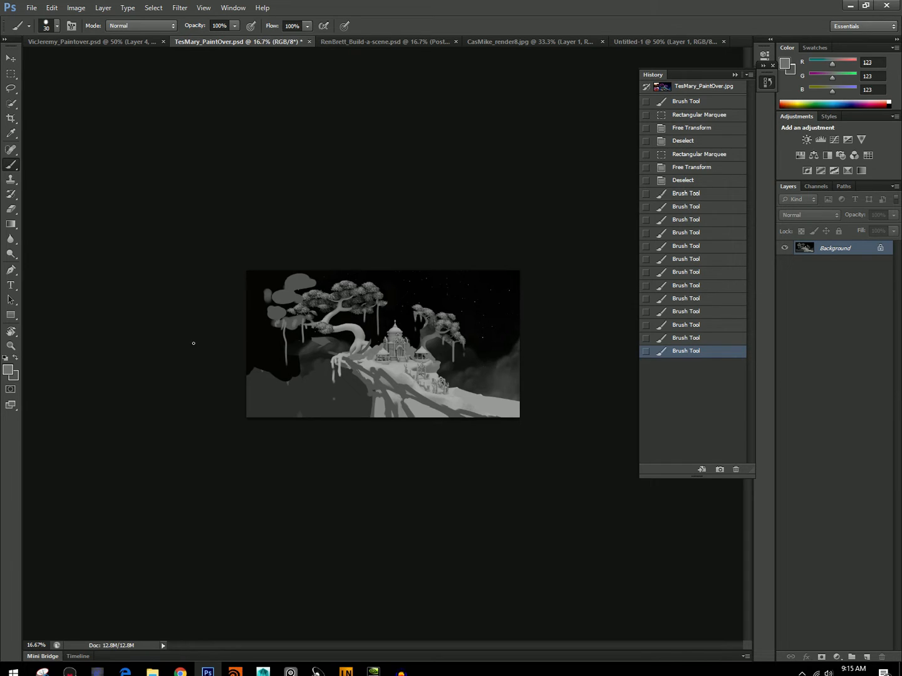
Darken the slopes beside the castle with gray 100 and trim their edges with near-black 24, using a 25 px brush.
{"action": "left_click", "coordinate": [385, 342], "text": "alt"}
{"action": "left_click", "coordinate": [384, 342], "text": "alt"}
{"action": "left_click", "coordinate": [384, 342], "text": "alt"}
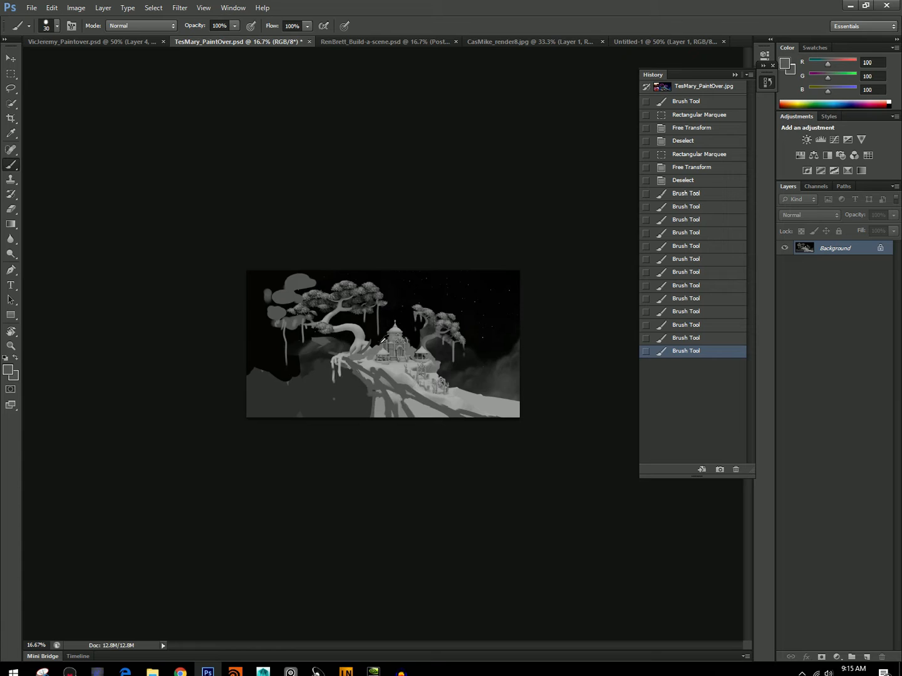
{"action": "left_click", "coordinate": [372, 350]}
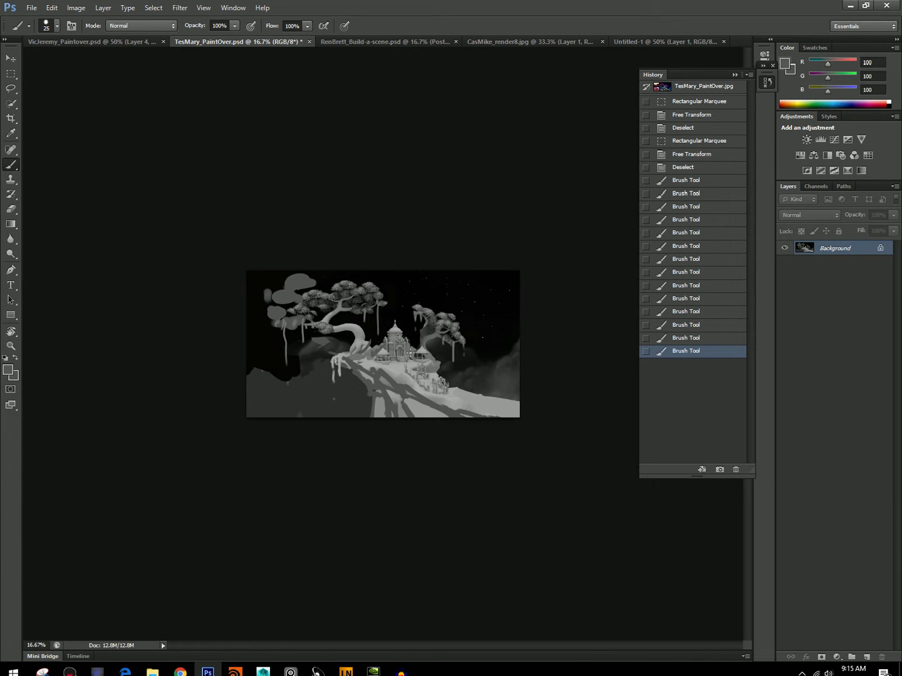
{"action": "left_click_drag", "start_coordinate": [414, 351], "coordinate": [415, 355]}
{"action": "left_click", "coordinate": [403, 342]}
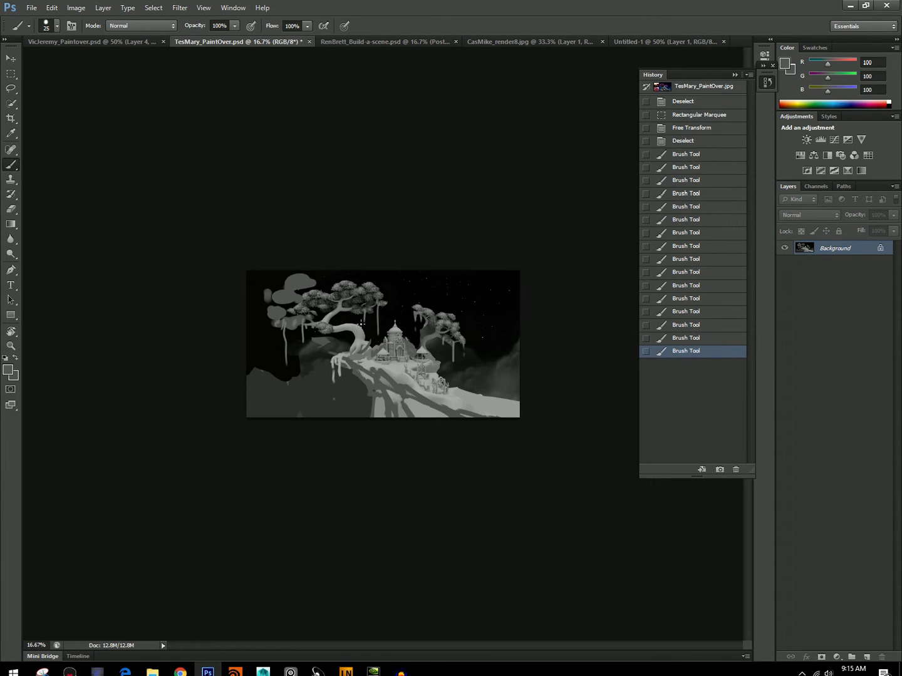
{"action": "left_click", "coordinate": [378, 344], "text": "alt"}
{"action": "left_click", "coordinate": [370, 349]}
{"action": "left_click", "coordinate": [395, 341]}
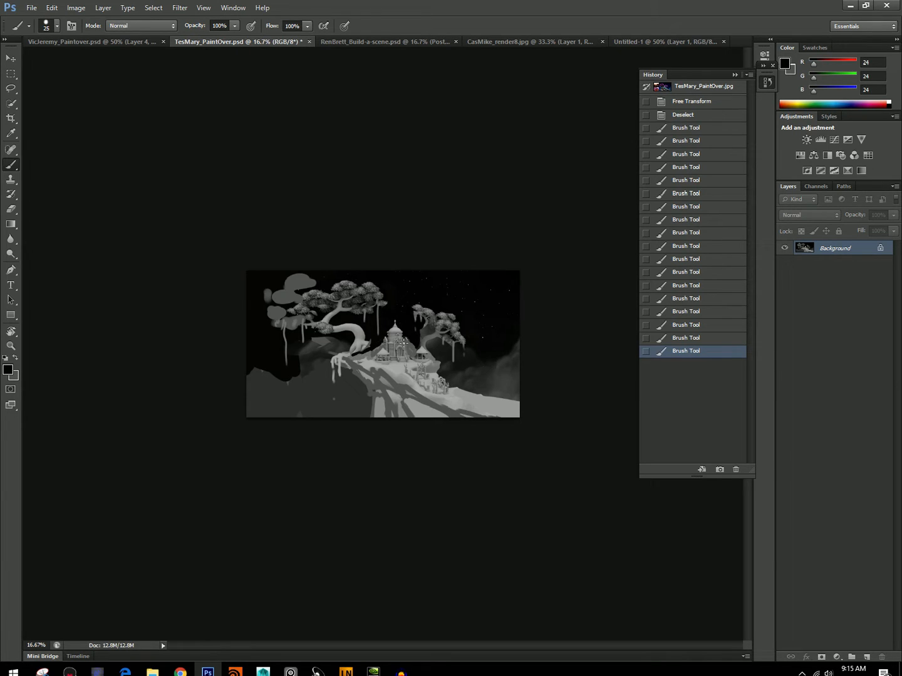
{"action": "left_click", "coordinate": [408, 344]}
Create a new layer and block the cliff's lower face in sampled dark gray 58 with a 200 px brush.
{"action": "left_click", "coordinate": [483, 372], "text": "alt"}
{"action": "key", "text": "bracketright"}
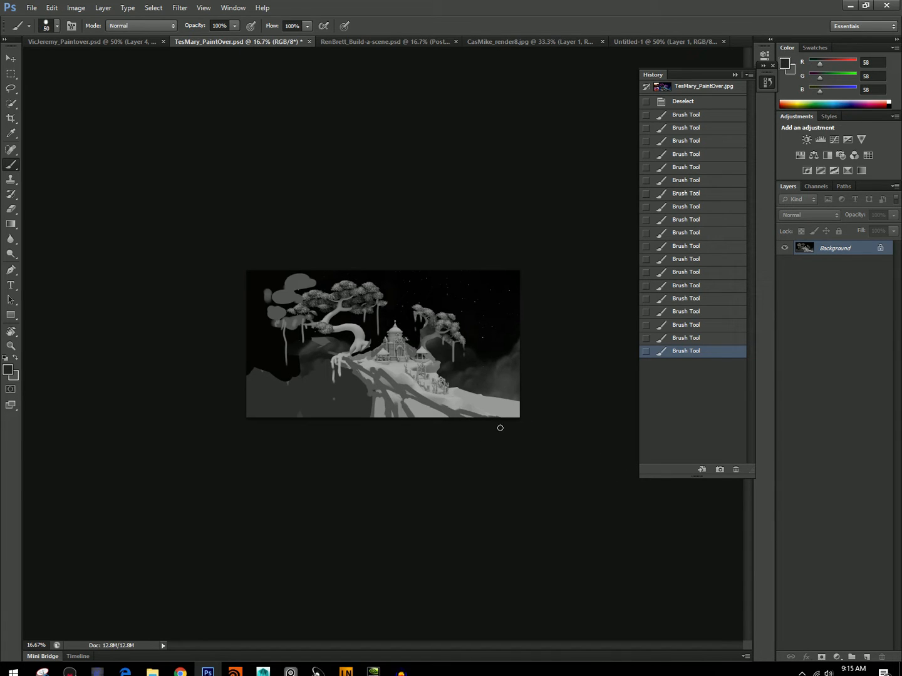
{"action": "left_click", "coordinate": [867, 656]}
{"action": "key", "text": "bracketright"}
{"action": "key", "text": "bracketright"}
{"action": "key", "text": "bracketright"}
{"action": "key", "text": "bracketright"}
{"action": "key", "text": "bracketright"}
{"action": "key", "text": "bracketright"}
{"action": "key", "text": "bracketright"}
{"action": "key", "text": "bracketright"}
{"action": "key", "text": "bracketright"}
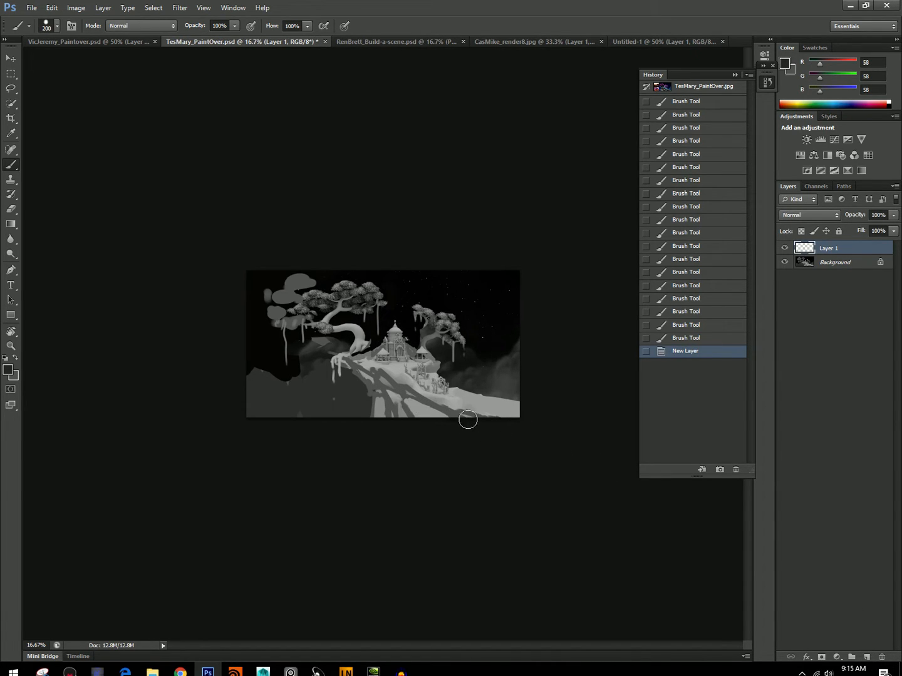
{"action": "left_click_drag", "start_coordinate": [485, 425], "coordinate": [383, 394]}
{"action": "left_click_drag", "start_coordinate": [435, 419], "coordinate": [396, 393]}
Extend the dark gray 58 shadow up under the ledge and refine its edge, reducing the brush to 70 px.
{"action": "key", "text": "bracketleft"}
{"action": "key", "text": "bracketleft"}
{"action": "key", "text": "bracketleft"}
{"action": "mouse_move", "coordinate": [408, 407]}
{"action": "left_mouse_down"}
{"action": "mouse_move", "coordinate": [339, 359]}
{"action": "mouse_move", "coordinate": [380, 389]}
{"action": "mouse_move", "coordinate": [362, 375]}
{"action": "left_mouse_up"}
{"action": "key", "text": "bracketleft"}
{"action": "key", "text": "bracketleft"}
{"action": "key", "text": "bracketleft"}
{"action": "key", "text": "bracketleft"}
{"action": "mouse_move", "coordinate": [363, 376]}
{"action": "left_mouse_down"}
{"action": "mouse_move", "coordinate": [382, 392]}
{"action": "mouse_move", "coordinate": [370, 391]}
{"action": "mouse_move", "coordinate": [380, 417]}
{"action": "mouse_move", "coordinate": [397, 414]}
{"action": "left_mouse_up"}
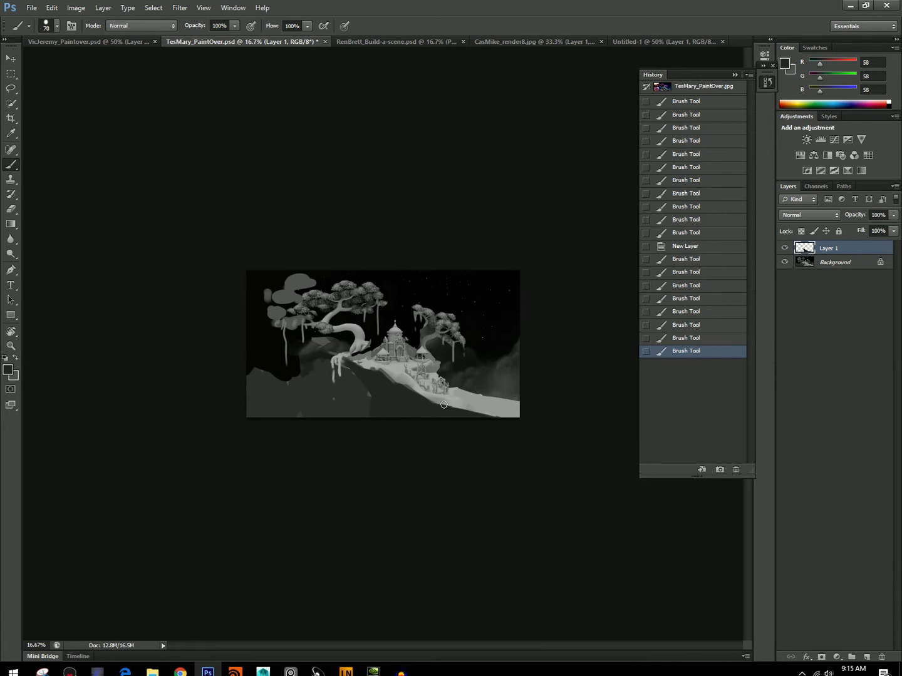
Lower the cliff shadow layer's opacity to 65% and add a new layer above it.
{"action": "left_click", "coordinate": [893, 215]}
{"action": "left_click_drag", "start_coordinate": [873, 229], "coordinate": [871, 224]}
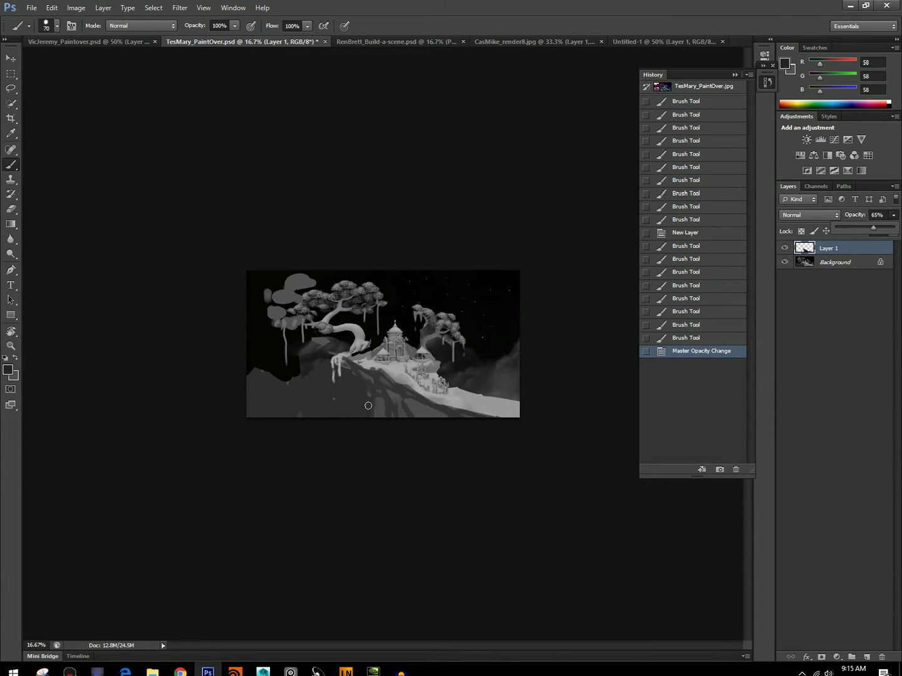
{"action": "left_click", "coordinate": [867, 656]}
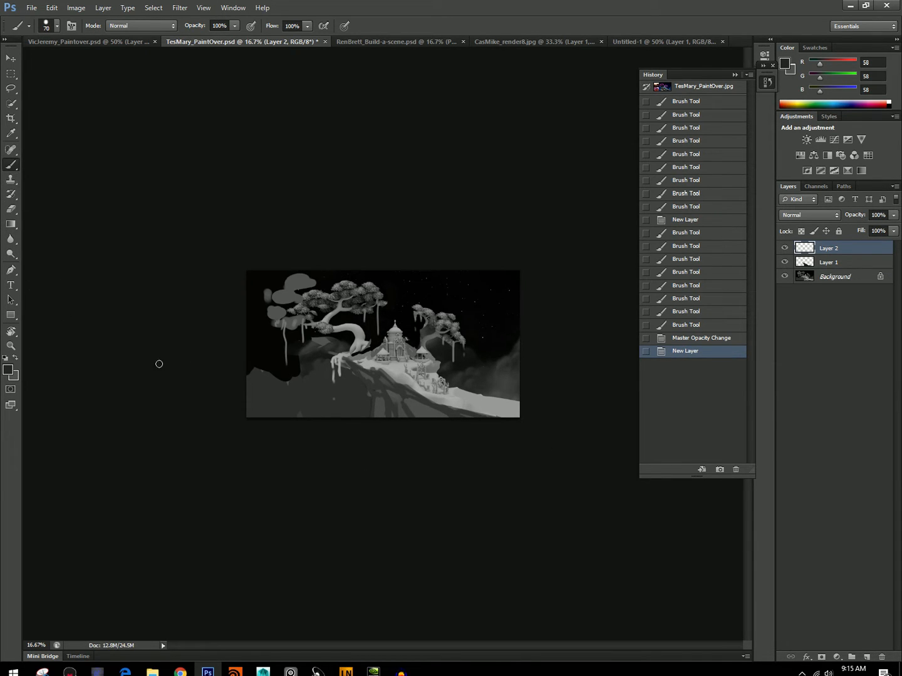
Paint a light mass in sampled gray 163 over the lower-left foreground beneath the large tree, using a 100 px brush.
{"action": "left_click", "coordinate": [466, 404], "text": "alt"}
{"action": "key", "text": "bracketright"}
{"action": "key", "text": "bracketright"}
{"action": "key", "text": "bracketright"}
{"action": "key", "text": "bracketright"}
{"action": "mouse_move", "coordinate": [363, 417]}
{"action": "left_mouse_down"}
{"action": "mouse_move", "coordinate": [353, 387]}
{"action": "mouse_move", "coordinate": [363, 409]}
{"action": "mouse_move", "coordinate": [362, 392]}
{"action": "mouse_move", "coordinate": [346, 410]}
{"action": "mouse_move", "coordinate": [267, 417]}
{"action": "left_mouse_up"}
{"action": "left_click_drag", "start_coordinate": [346, 375], "coordinate": [343, 391]}
{"action": "mouse_move", "coordinate": [338, 375]}
{"action": "left_mouse_down"}
{"action": "mouse_move", "coordinate": [340, 391]}
{"action": "mouse_move", "coordinate": [319, 396]}
{"action": "left_mouse_up"}
{"action": "mouse_move", "coordinate": [319, 384]}
{"action": "left_mouse_down"}
{"action": "mouse_move", "coordinate": [306, 397]}
{"action": "mouse_move", "coordinate": [293, 385]}
{"action": "left_mouse_up"}
{"action": "left_click_drag", "start_coordinate": [291, 392], "coordinate": [251, 403]}
{"action": "left_click_drag", "start_coordinate": [307, 397], "coordinate": [266, 410]}
Fade the light gray mass beneath the tree into the mountains and cliff edge with a 453 px eraser.
{"action": "left_click", "coordinate": [14, 211]}
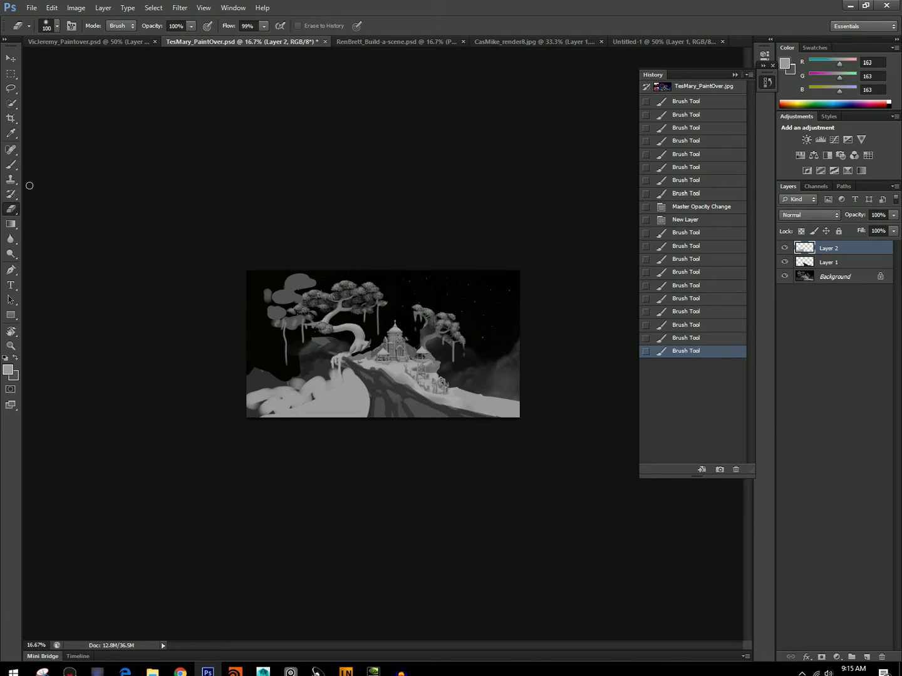
{"action": "left_click", "coordinate": [57, 26]}
{"action": "left_click_drag", "start_coordinate": [93, 61], "coordinate": [115, 61]}
{"action": "left_click_drag", "start_coordinate": [339, 372], "coordinate": [343, 398]}
{"action": "mouse_move", "coordinate": [340, 382]}
{"action": "left_mouse_down"}
{"action": "mouse_move", "coordinate": [337, 393]}
{"action": "mouse_move", "coordinate": [323, 380]}
{"action": "left_mouse_up"}
{"action": "mouse_move", "coordinate": [324, 380]}
{"action": "left_mouse_down"}
{"action": "mouse_move", "coordinate": [253, 402]}
{"action": "mouse_move", "coordinate": [320, 403]}
{"action": "left_mouse_up"}
{"action": "mouse_move", "coordinate": [305, 407]}
{"action": "left_mouse_down"}
{"action": "mouse_move", "coordinate": [263, 407]}
{"action": "mouse_move", "coordinate": [312, 407]}
{"action": "left_mouse_up"}
{"action": "left_click_drag", "start_coordinate": [337, 378], "coordinate": [342, 386]}
{"action": "mouse_move", "coordinate": [355, 379]}
{"action": "left_mouse_down"}
{"action": "mouse_move", "coordinate": [372, 373]}
{"action": "mouse_move", "coordinate": [366, 381]}
{"action": "left_mouse_up"}
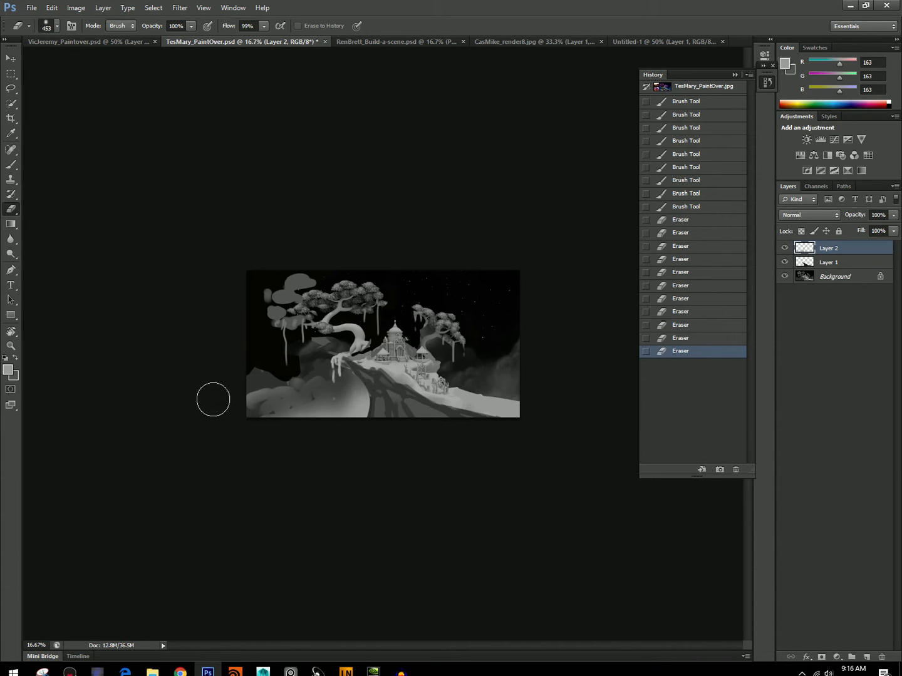
{"action": "left_click_drag", "start_coordinate": [322, 377], "coordinate": [301, 382]}
{"action": "left_click_drag", "start_coordinate": [300, 380], "coordinate": [279, 386]}
{"action": "left_click_drag", "start_coordinate": [275, 385], "coordinate": [256, 388]}
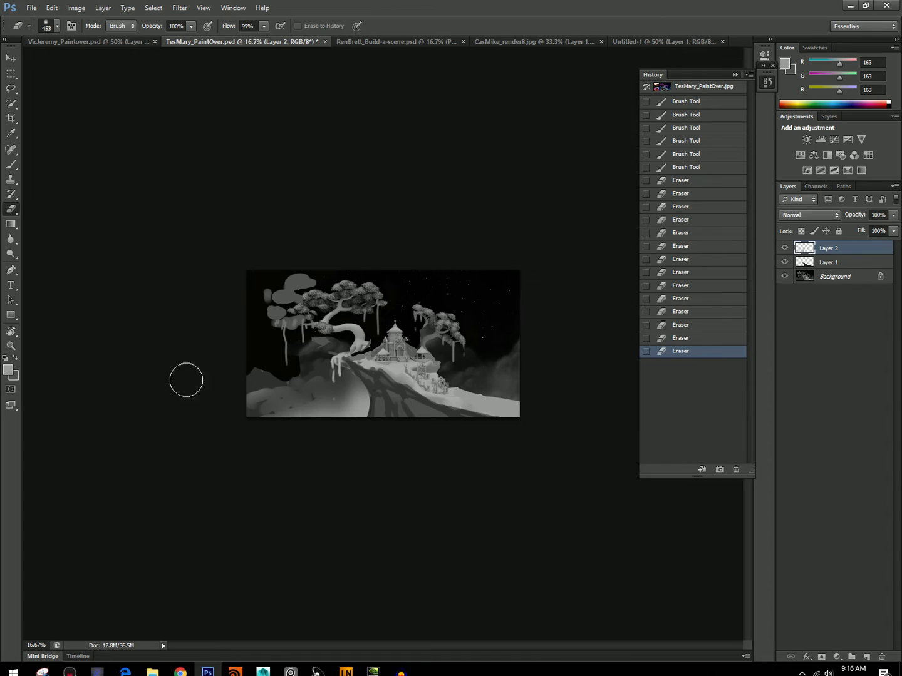
{"action": "left_click_drag", "start_coordinate": [361, 385], "coordinate": [348, 374]}
{"action": "left_click", "coordinate": [366, 392]}
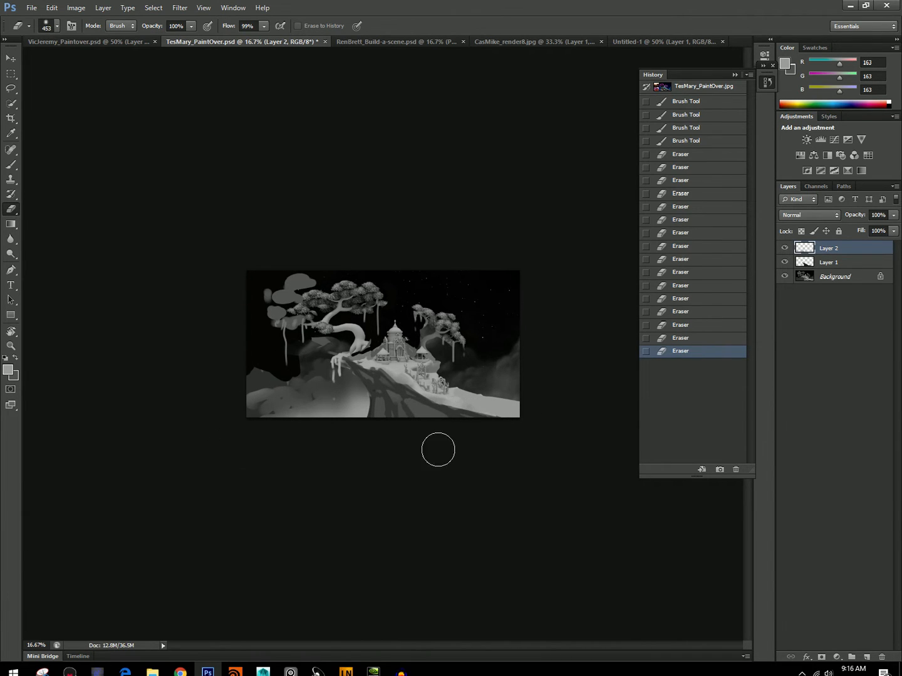
Add another new layer and set up the Brush tool with pure white as the foreground color.
{"action": "left_click", "coordinate": [865, 663]}
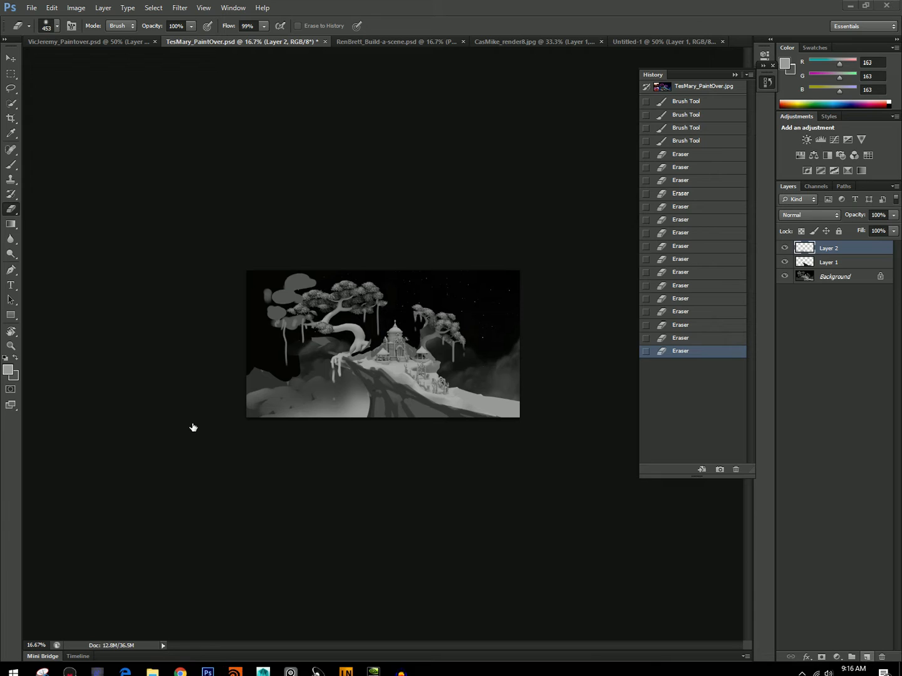
{"action": "left_click", "coordinate": [865, 656]}
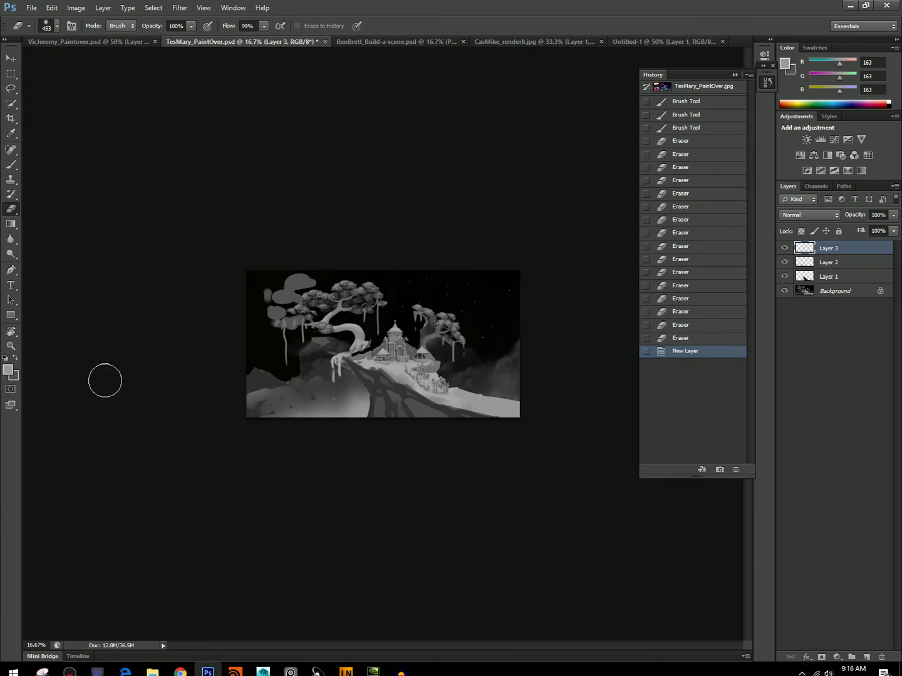
{"action": "left_click", "coordinate": [8, 370]}
{"action": "left_click_drag", "start_coordinate": [310, 199], "coordinate": [262, 176]}
{"action": "key", "text": "Return"}
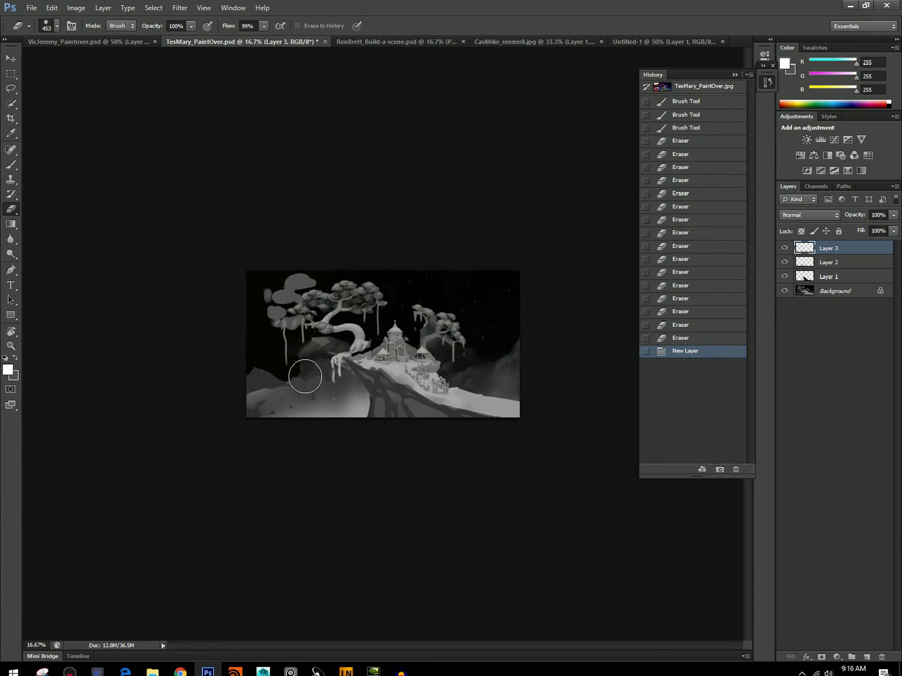
{"action": "mouse_move", "coordinate": [254, 357]}
{"action": "left_mouse_down"}
{"action": "mouse_move", "coordinate": [239, 397]}
{"action": "mouse_move", "coordinate": [263, 413]}
{"action": "left_mouse_up"}
{"action": "key", "text": "b"}
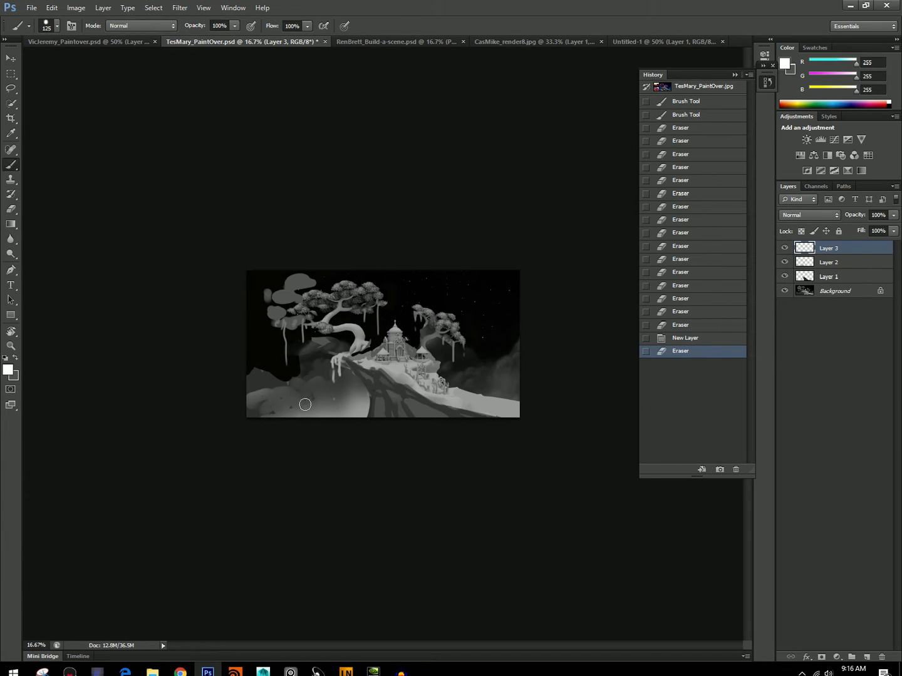
Paint white cloud bands across the left tree, the lower-left mountains and the right horizon with a 70 px brush.
{"action": "key", "text": "bracketleft"}
{"action": "key", "text": "bracketleft"}
{"action": "key", "text": "bracketleft"}
{"action": "key", "text": "bracketleft"}
{"action": "key", "text": "bracketleft"}
{"action": "key", "text": "bracketleft"}
{"action": "key", "text": "bracketleft"}
{"action": "mouse_move", "coordinate": [342, 319]}
{"action": "left_mouse_down"}
{"action": "mouse_move", "coordinate": [201, 315]}
{"action": "mouse_move", "coordinate": [325, 321]}
{"action": "left_mouse_up"}
{"action": "mouse_move", "coordinate": [323, 317]}
{"action": "left_mouse_down"}
{"action": "mouse_move", "coordinate": [340, 320]}
{"action": "mouse_move", "coordinate": [312, 313]}
{"action": "left_mouse_up"}
{"action": "left_click_drag", "start_coordinate": [324, 318], "coordinate": [294, 302]}
{"action": "mouse_move", "coordinate": [294, 304]}
{"action": "left_mouse_down"}
{"action": "mouse_move", "coordinate": [305, 314]}
{"action": "mouse_move", "coordinate": [245, 307]}
{"action": "left_mouse_up"}
{"action": "mouse_move", "coordinate": [266, 308]}
{"action": "left_mouse_down"}
{"action": "mouse_move", "coordinate": [308, 317]}
{"action": "mouse_move", "coordinate": [251, 313]}
{"action": "mouse_move", "coordinate": [263, 314]}
{"action": "mouse_move", "coordinate": [256, 319]}
{"action": "left_mouse_up"}
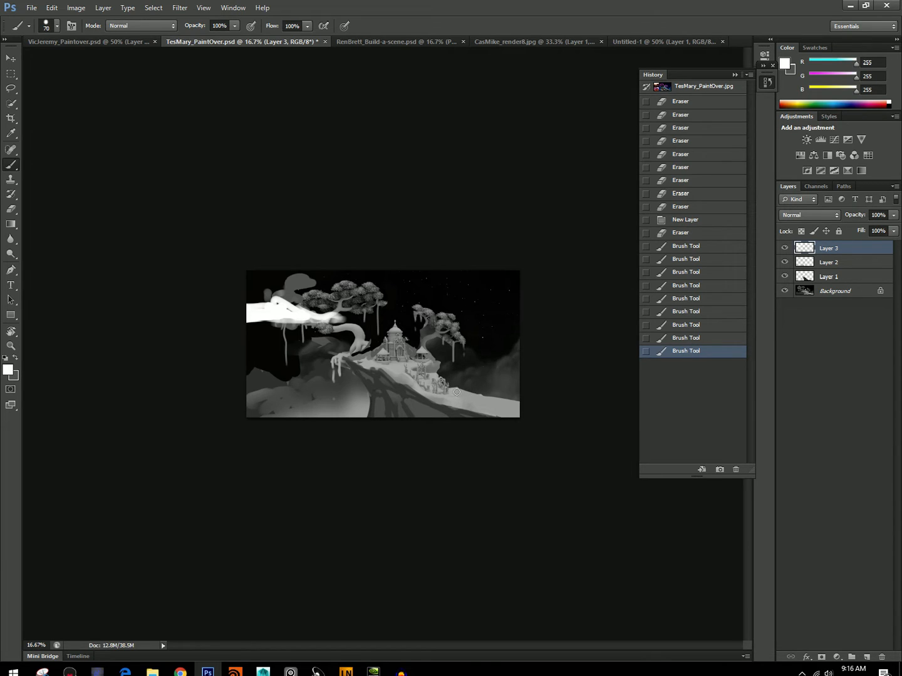
{"action": "mouse_move", "coordinate": [386, 402]}
{"action": "left_mouse_down"}
{"action": "mouse_move", "coordinate": [230, 395]}
{"action": "mouse_move", "coordinate": [394, 397]}
{"action": "mouse_move", "coordinate": [354, 380]}
{"action": "mouse_move", "coordinate": [314, 392]}
{"action": "mouse_move", "coordinate": [258, 382]}
{"action": "mouse_move", "coordinate": [297, 397]}
{"action": "mouse_move", "coordinate": [378, 398]}
{"action": "mouse_move", "coordinate": [256, 395]}
{"action": "mouse_move", "coordinate": [353, 386]}
{"action": "left_mouse_up"}
{"action": "mouse_move", "coordinate": [484, 350]}
{"action": "left_mouse_down"}
{"action": "mouse_move", "coordinate": [520, 353]}
{"action": "mouse_move", "coordinate": [476, 348]}
{"action": "mouse_move", "coordinate": [510, 332]}
{"action": "mouse_move", "coordinate": [515, 341]}
{"action": "left_mouse_up"}
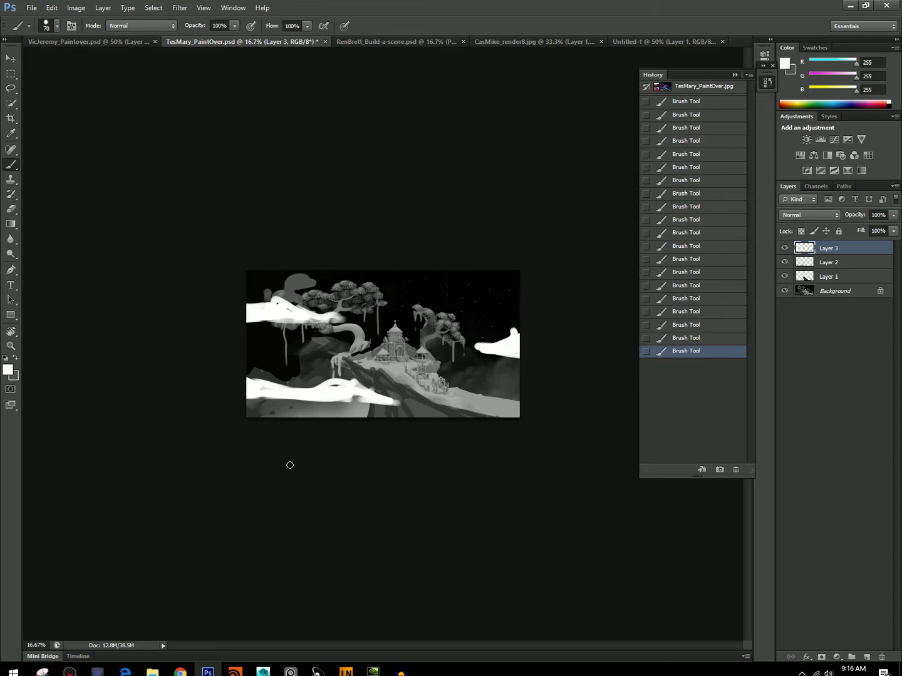
Soften the white clouds with a Gaussian Blur of 36 pixels and lower their layer's opacity to 75%.
{"action": "left_click", "coordinate": [180, 8]}
{"action": "mouse_move", "coordinate": [188, 124]}
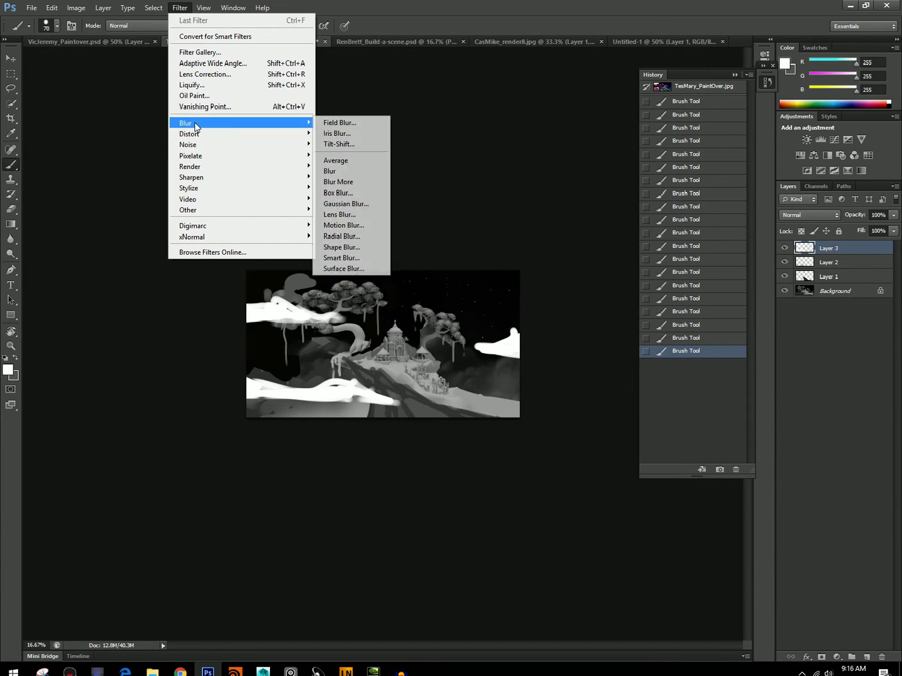
{"action": "left_click", "coordinate": [346, 204]}
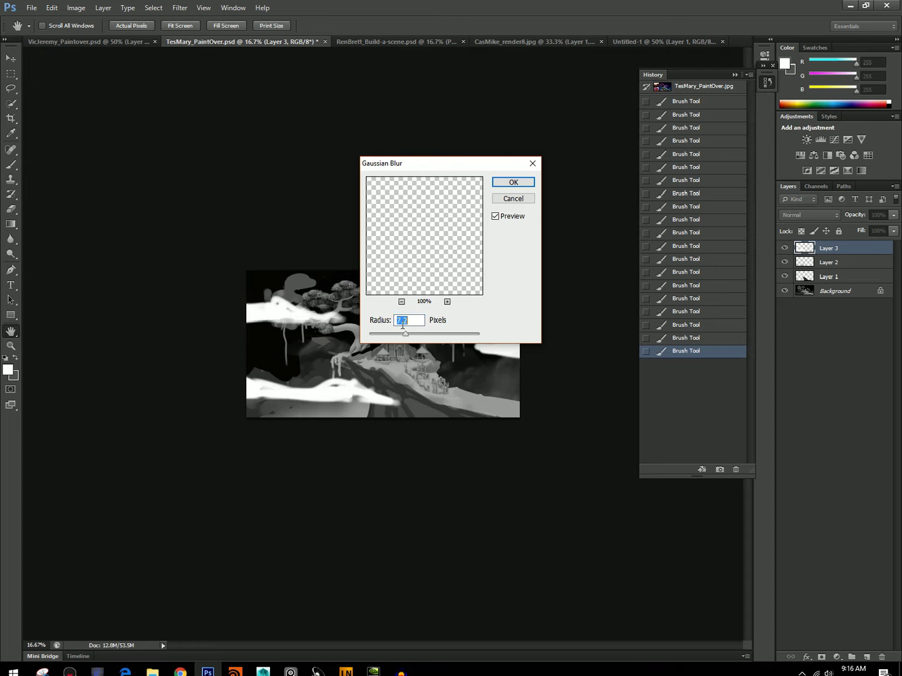
{"action": "left_click_drag", "start_coordinate": [405, 334], "coordinate": [437, 333]}
{"action": "left_click", "coordinate": [423, 334]}
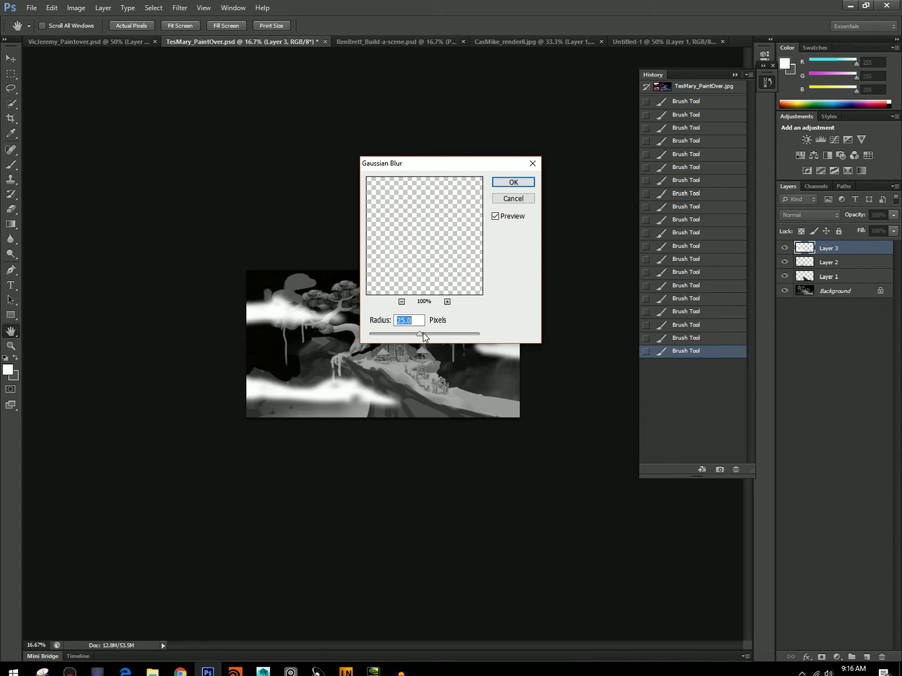
{"action": "left_click", "coordinate": [510, 183]}
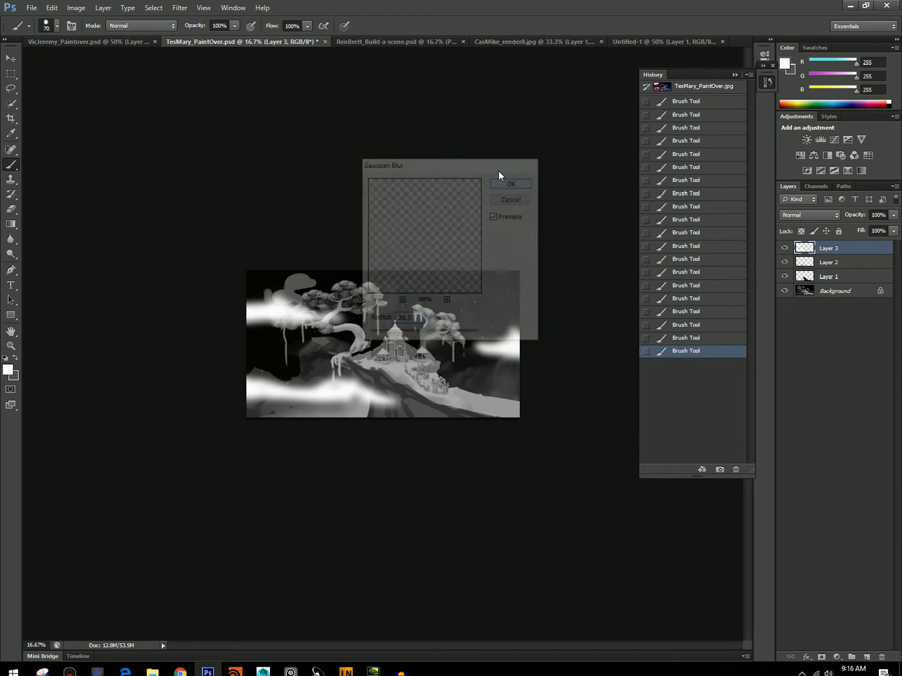
{"action": "left_click", "coordinate": [893, 215]}
{"action": "mouse_move", "coordinate": [868, 229]}
{"action": "left_mouse_down"}
{"action": "mouse_move", "coordinate": [888, 233]}
{"action": "mouse_move", "coordinate": [850, 234]}
{"action": "mouse_move", "coordinate": [879, 229]}
{"action": "left_mouse_up"}
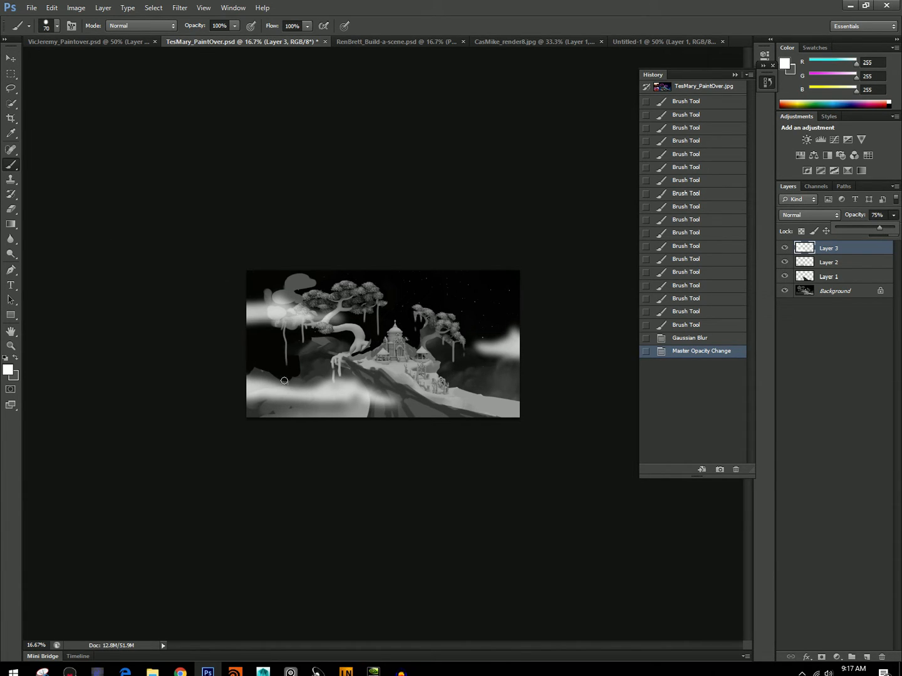
{"action": "left_click", "coordinate": [327, 389]}
{"action": "left_click", "coordinate": [352, 357]}
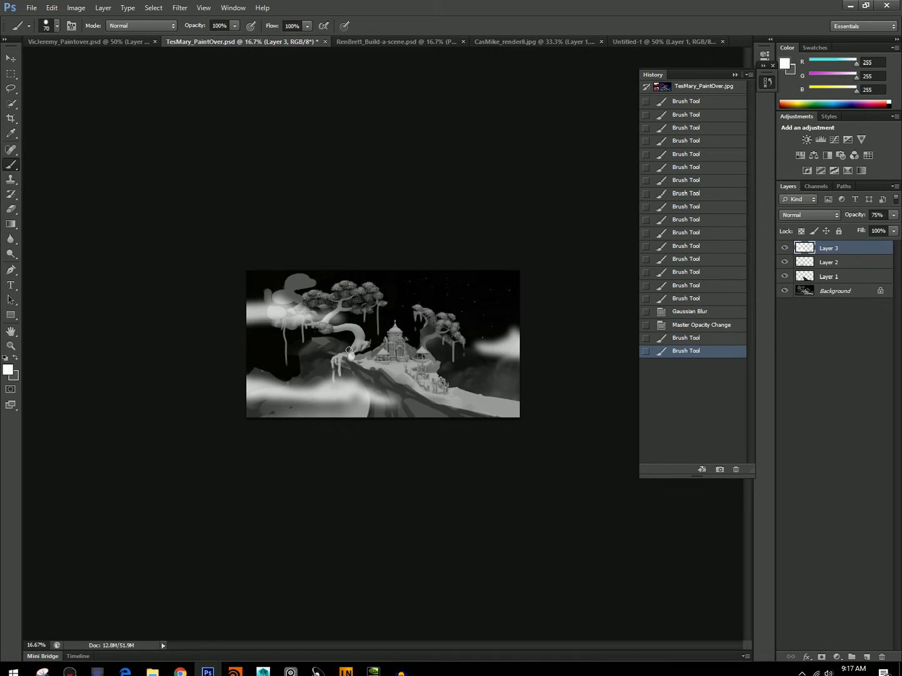
{"action": "left_click", "coordinate": [693, 325]}
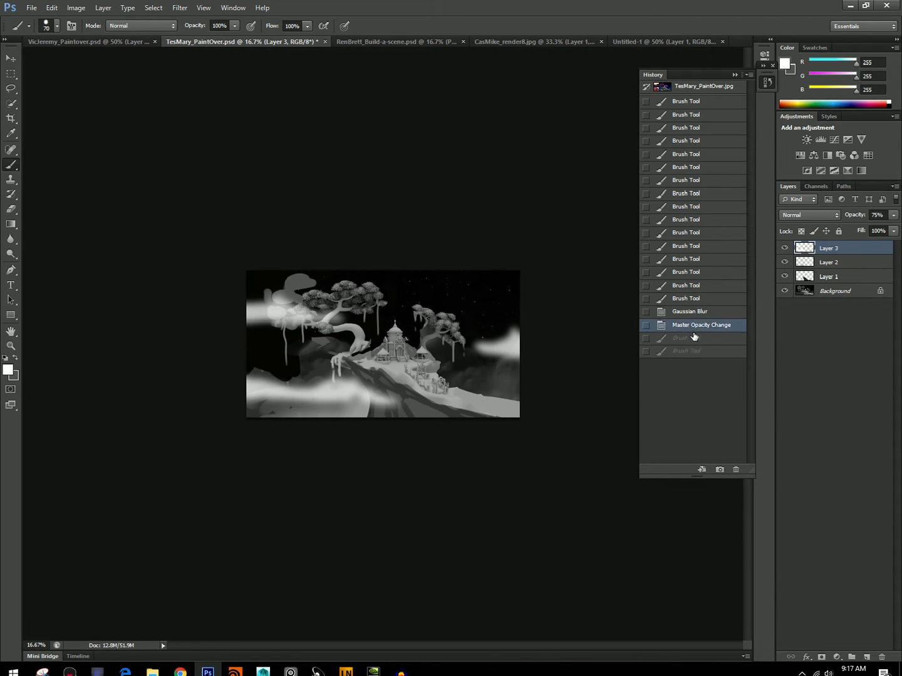
Save the castle paintover and switch to the Build-a-scene document.
{"action": "key", "text": "ctrl+s"}
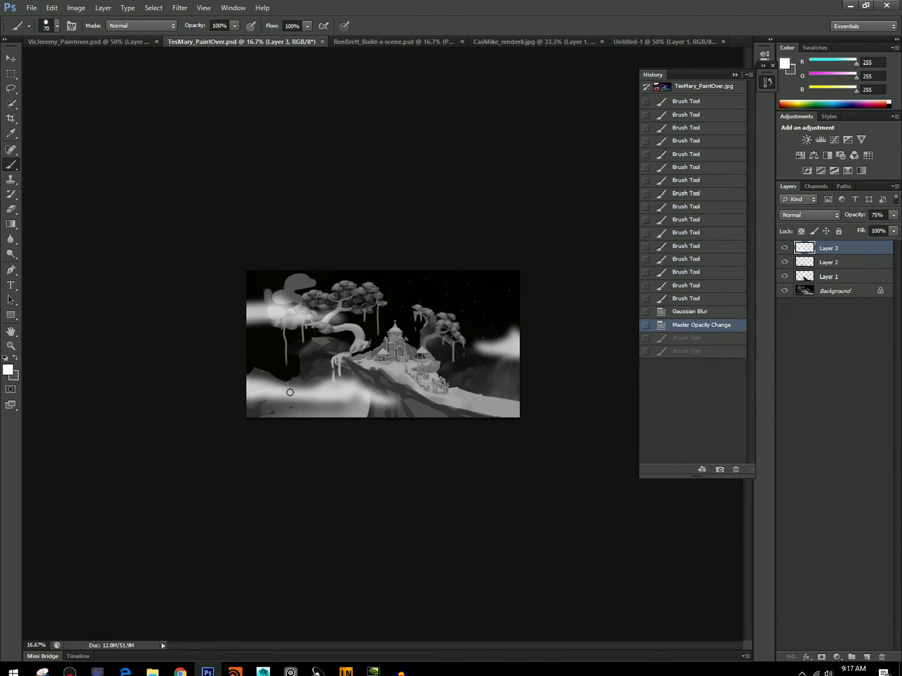
{"action": "left_click", "coordinate": [364, 42]}
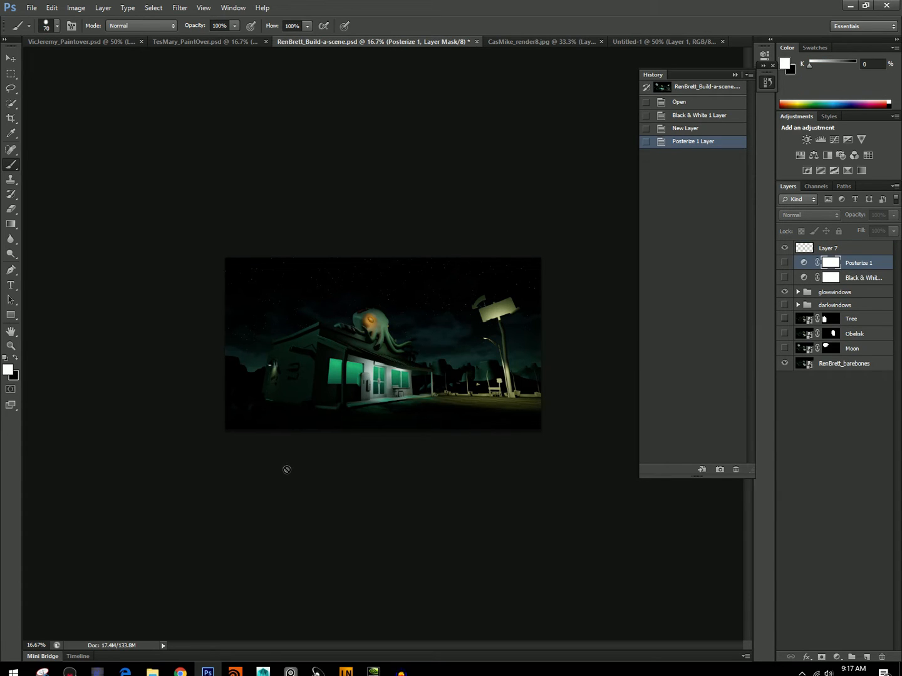
Preview the Moon, Obelisk and Tree layers, leave them hidden, and show the Black & White adjustment.
{"action": "left_click", "coordinate": [785, 348]}
{"action": "left_click", "coordinate": [786, 348]}
{"action": "left_click", "coordinate": [785, 334]}
{"action": "left_click", "coordinate": [785, 335]}
{"action": "left_click", "coordinate": [784, 320]}
{"action": "left_click", "coordinate": [784, 277]}
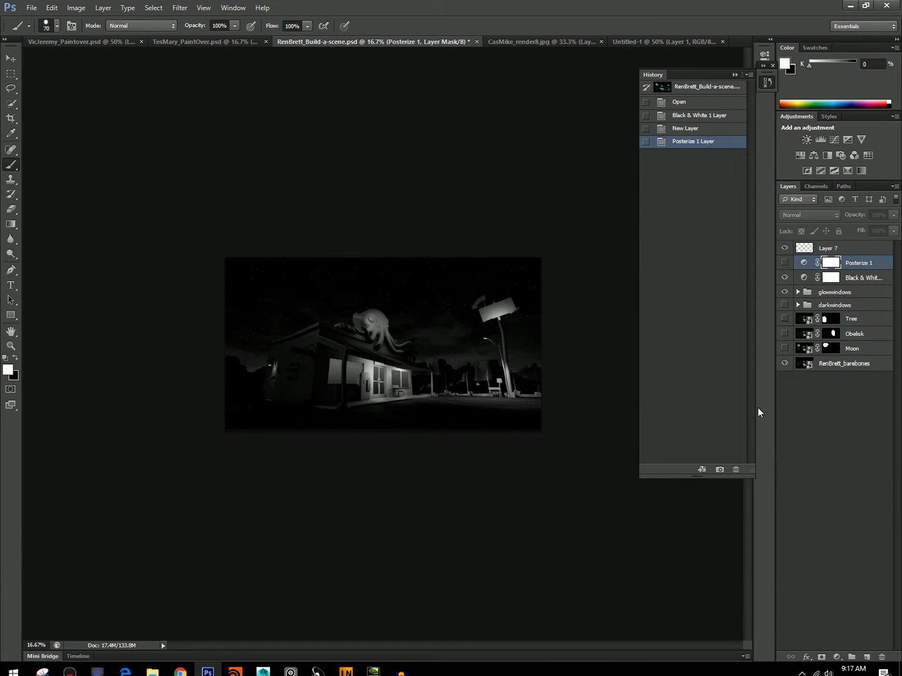
On Layer 7, paint over the diner's left side wall in sampled near-black 12 with a 70 px brush.
{"action": "left_click", "coordinate": [827, 248]}
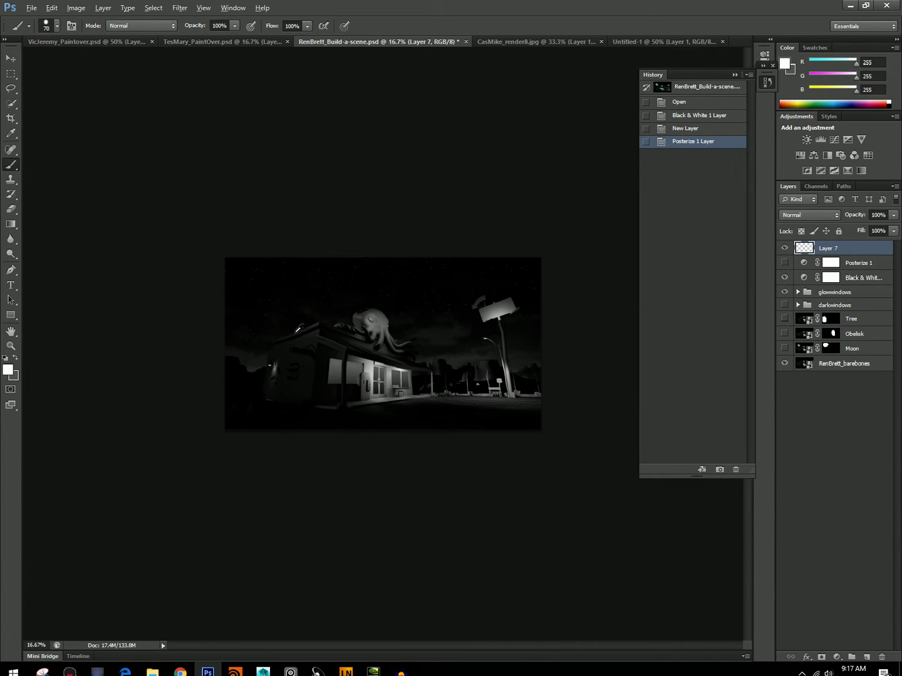
{"action": "left_click", "coordinate": [264, 354], "text": "alt"}
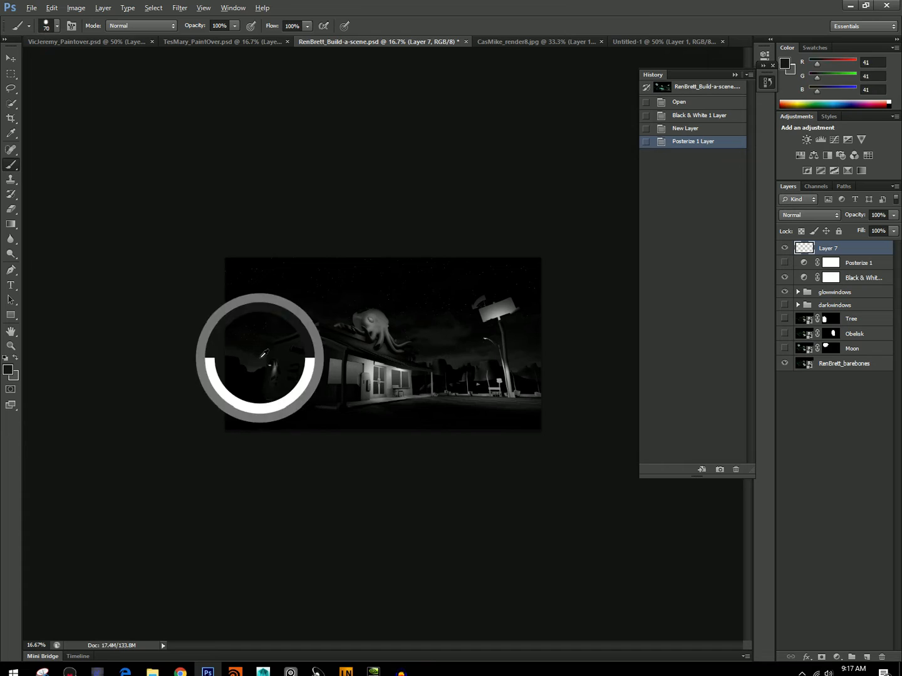
{"action": "left_click", "coordinate": [298, 320], "text": "alt"}
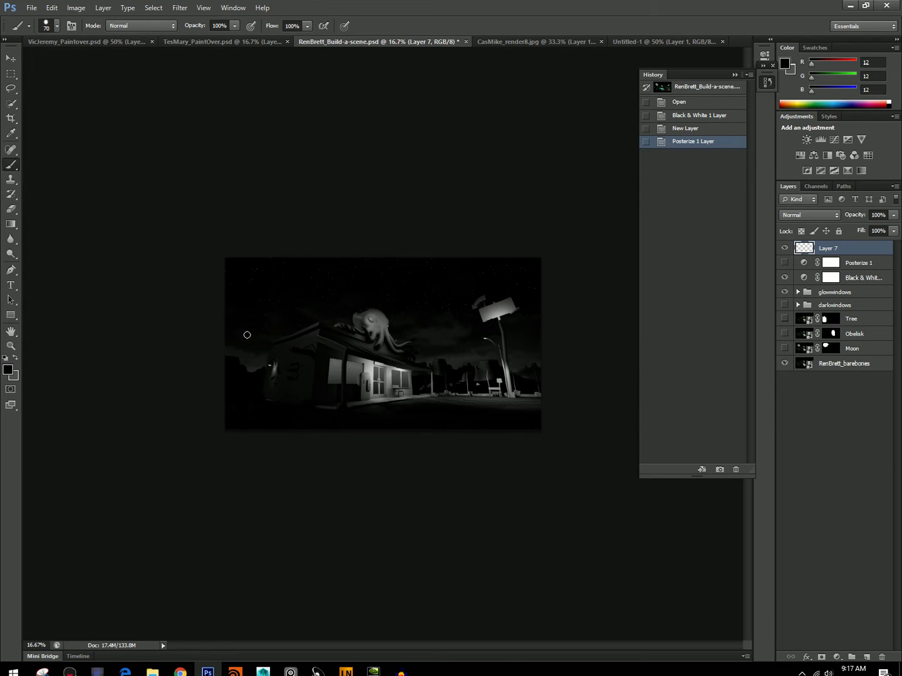
{"action": "left_click_drag", "start_coordinate": [312, 334], "coordinate": [305, 342]}
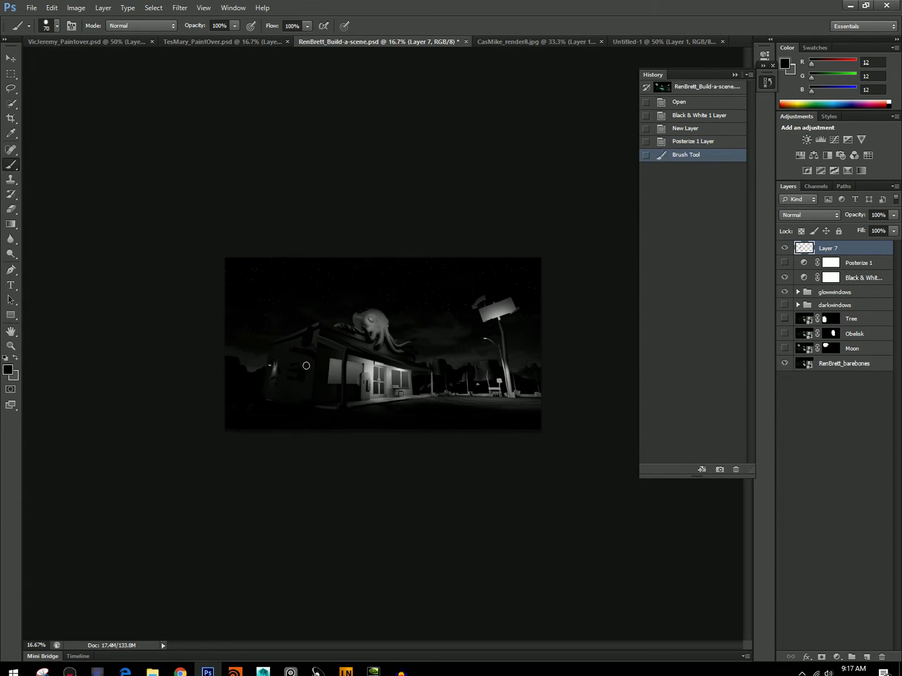
{"action": "mouse_move", "coordinate": [275, 401]}
{"action": "left_mouse_down"}
{"action": "mouse_move", "coordinate": [277, 346]}
{"action": "mouse_move", "coordinate": [269, 359]}
{"action": "mouse_move", "coordinate": [279, 356]}
{"action": "mouse_move", "coordinate": [274, 363]}
{"action": "mouse_move", "coordinate": [289, 400]}
{"action": "left_mouse_up"}
{"action": "mouse_move", "coordinate": [281, 356]}
{"action": "left_mouse_down"}
{"action": "mouse_move", "coordinate": [313, 363]}
{"action": "mouse_move", "coordinate": [317, 324]}
{"action": "mouse_move", "coordinate": [305, 339]}
{"action": "left_mouse_up"}
{"action": "left_click", "coordinate": [314, 372], "text": "alt"}
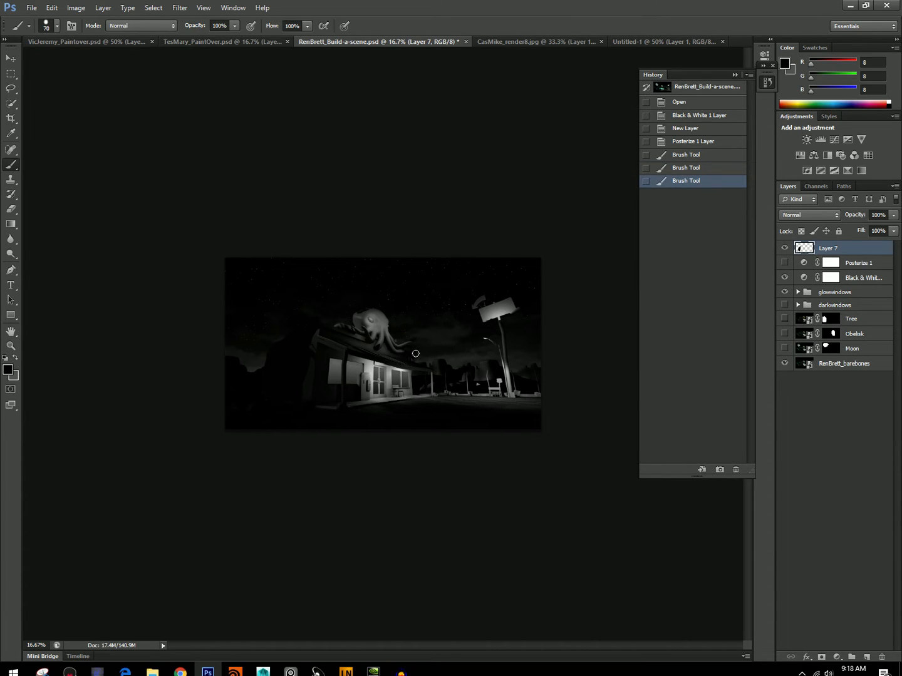
Block a lighter sampled gray shape behind the diner's left end, covering the old roofline, and resample near-black 12.
{"action": "left_click", "coordinate": [268, 351], "text": "alt"}
{"action": "left_click_drag", "start_coordinate": [262, 364], "coordinate": [296, 358]}
{"action": "mouse_move", "coordinate": [297, 354]}
{"action": "left_mouse_down"}
{"action": "mouse_move", "coordinate": [308, 332]}
{"action": "mouse_move", "coordinate": [283, 356]}
{"action": "mouse_move", "coordinate": [267, 351]}
{"action": "mouse_move", "coordinate": [296, 360]}
{"action": "mouse_move", "coordinate": [301, 326]}
{"action": "mouse_move", "coordinate": [285, 330]}
{"action": "mouse_move", "coordinate": [296, 355]}
{"action": "mouse_move", "coordinate": [310, 350]}
{"action": "mouse_move", "coordinate": [289, 347]}
{"action": "left_mouse_up"}
{"action": "left_click", "coordinate": [297, 354], "text": "alt"}
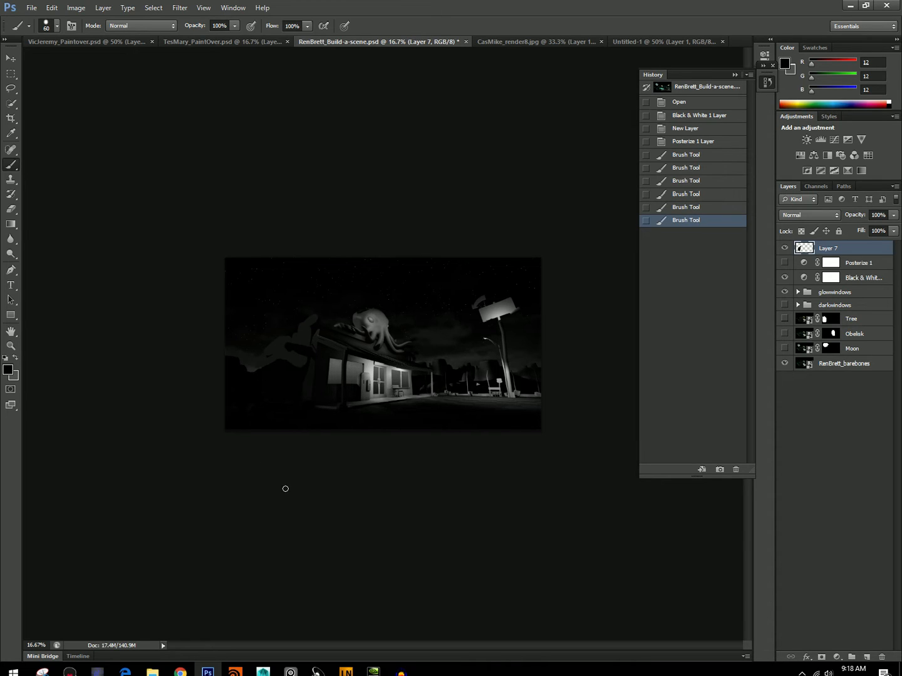
Carve the dark silhouette below the lighter gray shape in near-black 12, reducing the brush to 40 px.
{"action": "left_click_drag", "start_coordinate": [305, 368], "coordinate": [303, 371]}
{"action": "mouse_move", "coordinate": [304, 369]}
{"action": "left_mouse_down"}
{"action": "mouse_move", "coordinate": [290, 372]}
{"action": "mouse_move", "coordinate": [303, 372]}
{"action": "left_mouse_up"}
{"action": "left_click_drag", "start_coordinate": [303, 375], "coordinate": [302, 380]}
{"action": "left_click_drag", "start_coordinate": [302, 382], "coordinate": [298, 387]}
{"action": "left_click_drag", "start_coordinate": [298, 383], "coordinate": [297, 379]}
{"action": "left_click_drag", "start_coordinate": [296, 378], "coordinate": [296, 372]}
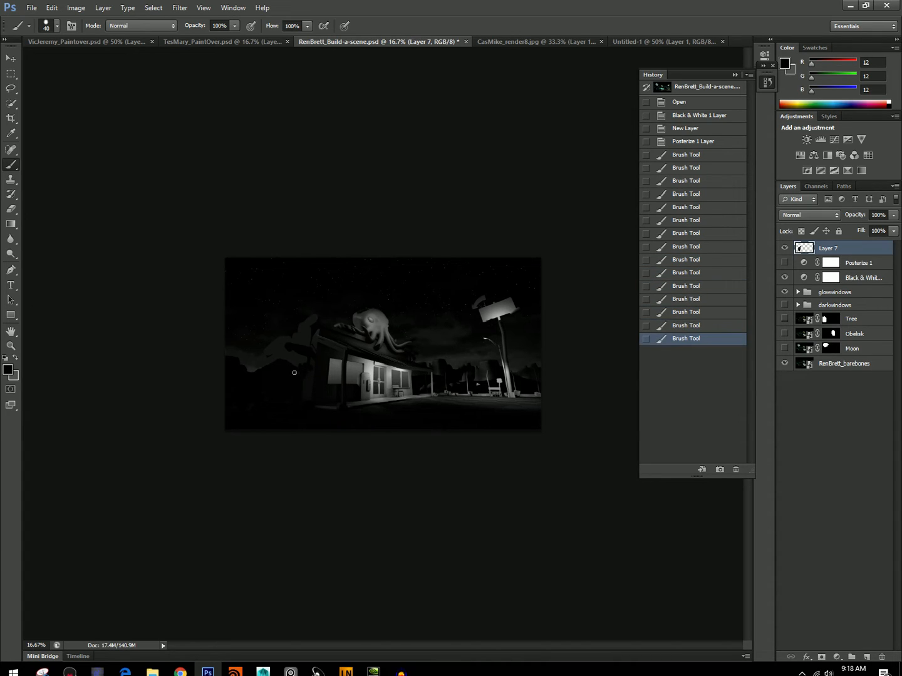
{"action": "left_click", "coordinate": [297, 372]}
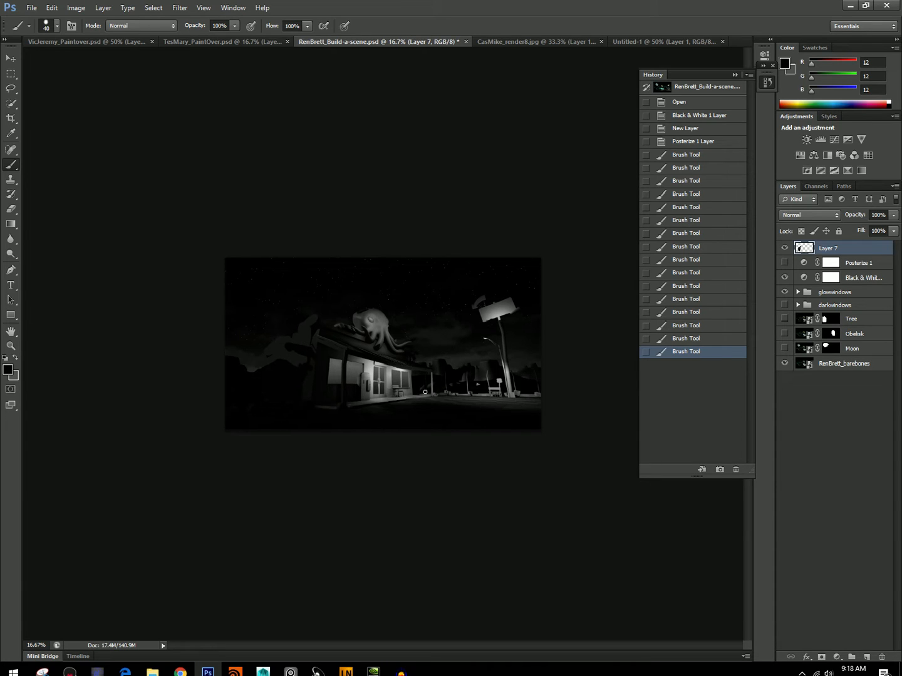
Compare the scene with Layer 7 off and on, and refine the dark edge beside the diner with a 20 px brush.
{"action": "left_click", "coordinate": [781, 249]}
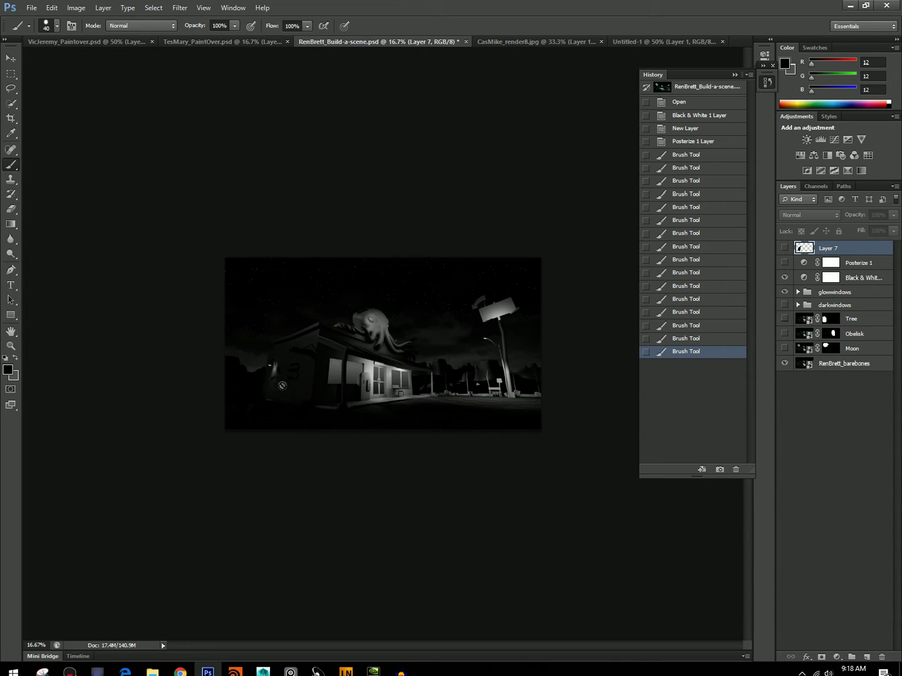
{"action": "left_click", "coordinate": [784, 248]}
{"action": "key", "text": "bracketleft"}
{"action": "mouse_move", "coordinate": [312, 372]}
{"action": "left_mouse_down"}
{"action": "mouse_move", "coordinate": [306, 396]}
{"action": "mouse_move", "coordinate": [301, 382]}
{"action": "left_mouse_up"}
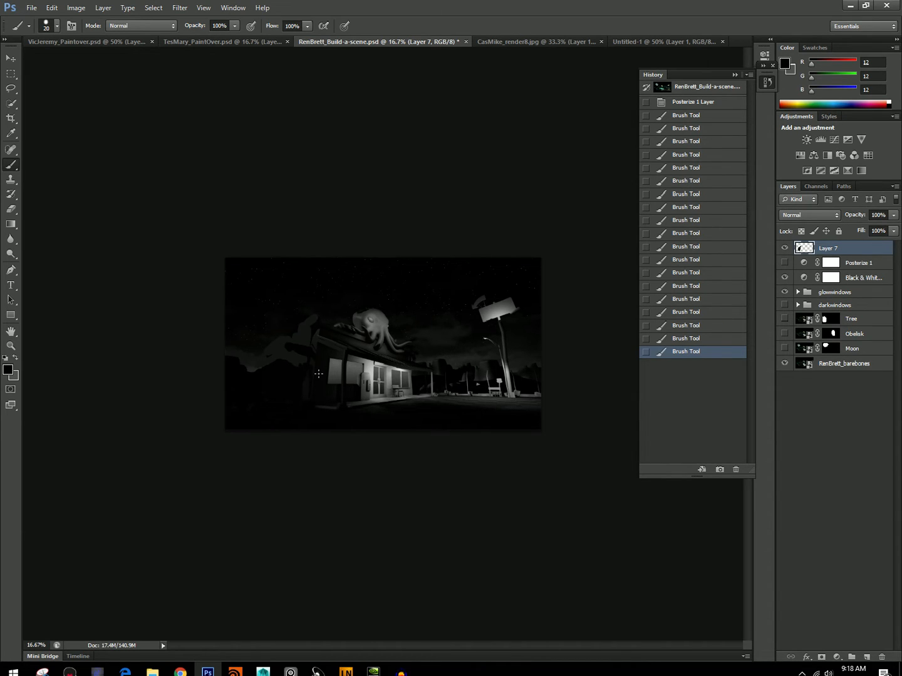
Extend the lighter shape down over the dark silhouette in sampled gray 40 with a 45 px brush.
{"action": "left_click", "coordinate": [296, 358], "text": "alt"}
{"action": "key", "text": "]"}
{"action": "mouse_move", "coordinate": [291, 369]}
{"action": "left_mouse_down"}
{"action": "mouse_move", "coordinate": [272, 367]}
{"action": "mouse_move", "coordinate": [293, 378]}
{"action": "mouse_move", "coordinate": [263, 375]}
{"action": "mouse_move", "coordinate": [278, 379]}
{"action": "mouse_move", "coordinate": [298, 365]}
{"action": "mouse_move", "coordinate": [285, 374]}
{"action": "mouse_move", "coordinate": [258, 371]}
{"action": "mouse_move", "coordinate": [267, 362]}
{"action": "mouse_move", "coordinate": [235, 368]}
{"action": "left_mouse_up"}
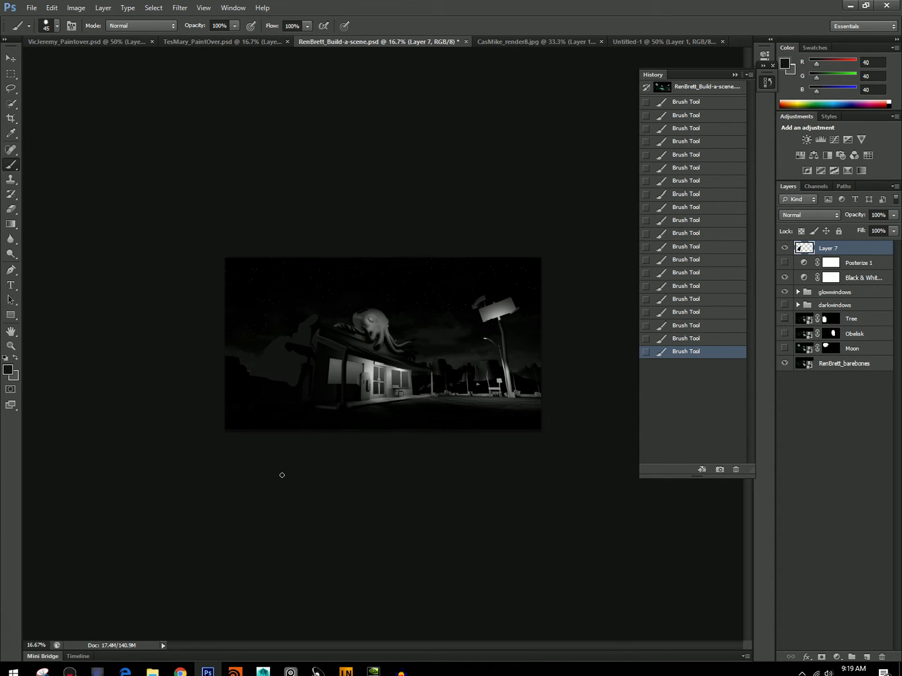
Cut near-black 12 shapes back into the gray area with a 25 px brush and hide Layer 7 to compare.
{"action": "key", "text": "bracketleft"}
{"action": "left_click", "coordinate": [306, 368], "text": "alt"}
{"action": "left_click", "coordinate": [276, 380], "text": "alt"}
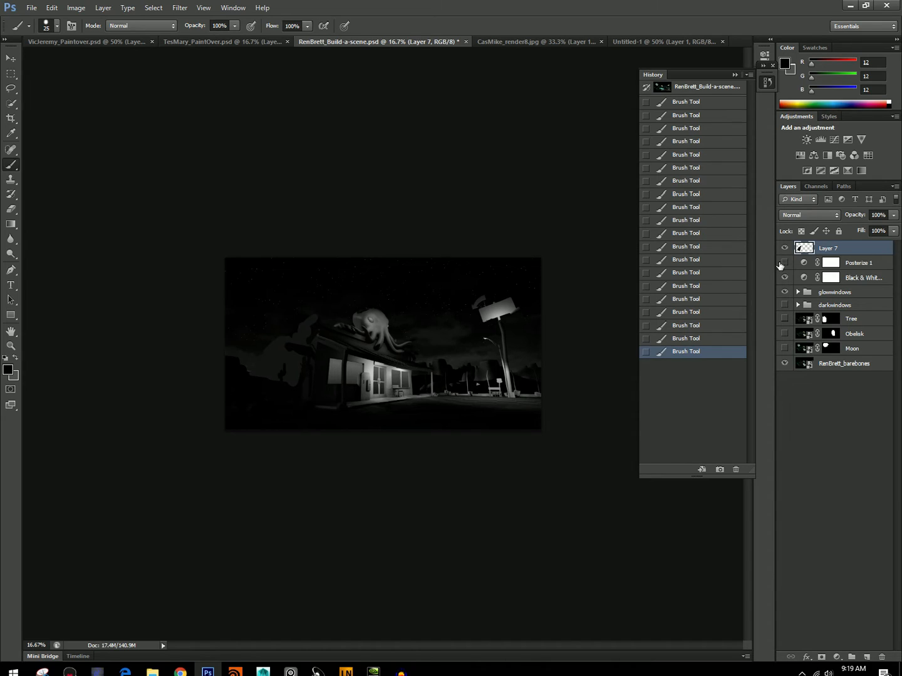
{"action": "left_click", "coordinate": [785, 248]}
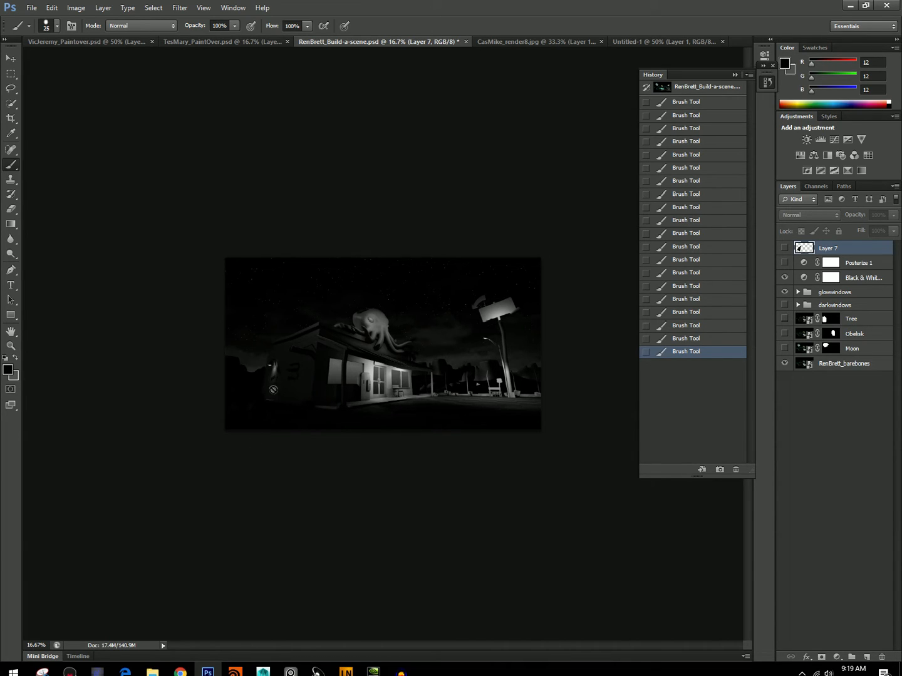
Show Layer 7 and set up a 90 px brush in sampled sky gray 22 with the flow reduced to 16%.
{"action": "left_click", "coordinate": [784, 247]}
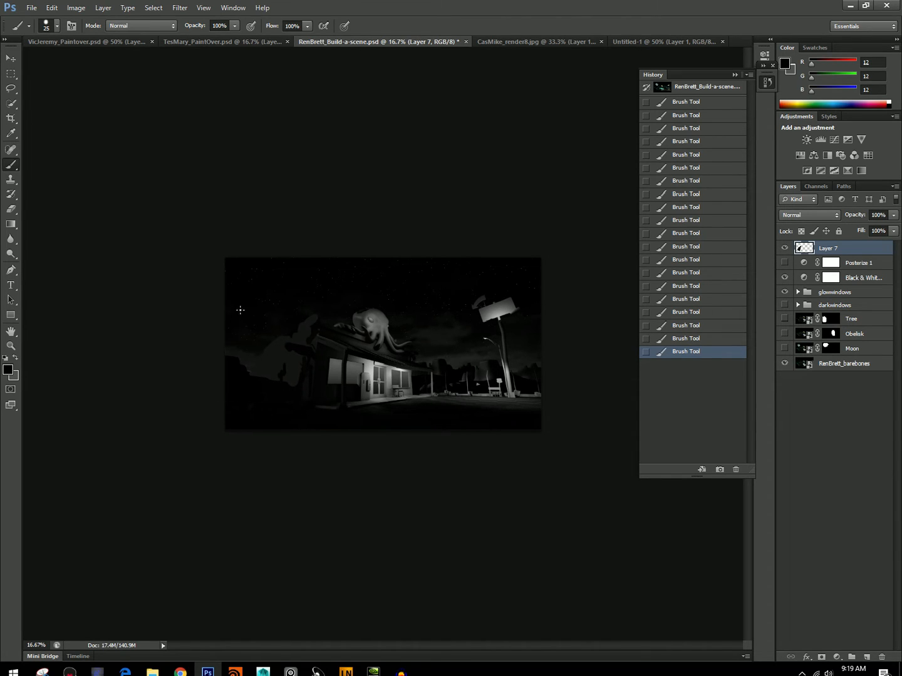
{"action": "left_click", "coordinate": [235, 370], "text": "alt"}
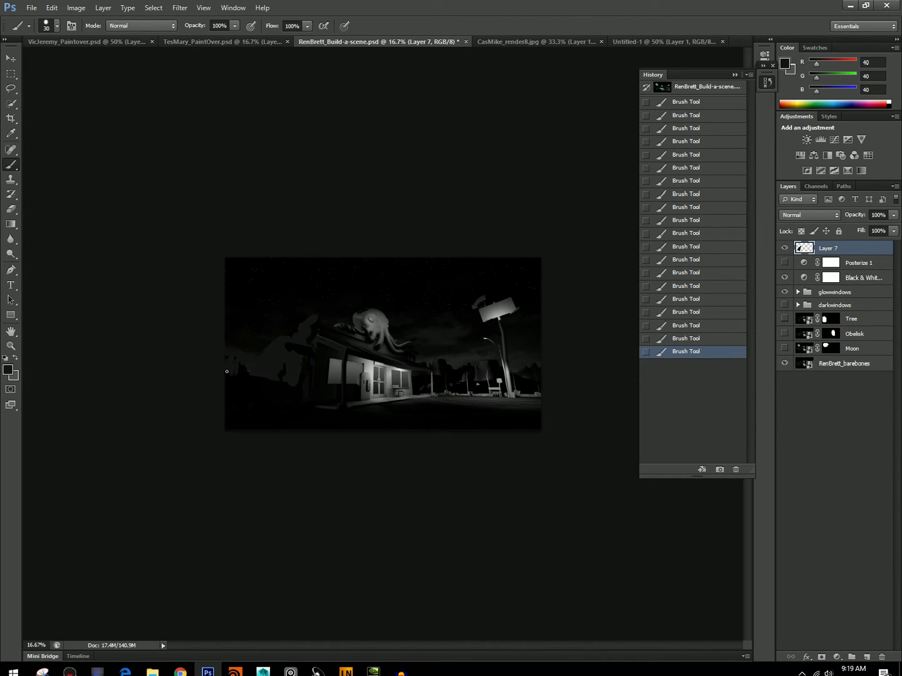
{"action": "key", "text": "bracketright"}
{"action": "left_click", "coordinate": [278, 328], "text": "alt"}
{"action": "key", "text": "]"}
{"action": "key", "text": "]"}
{"action": "key", "text": "]"}
{"action": "key", "text": "]"}
{"action": "left_click", "coordinate": [307, 26]}
{"action": "left_click", "coordinate": [258, 40]}
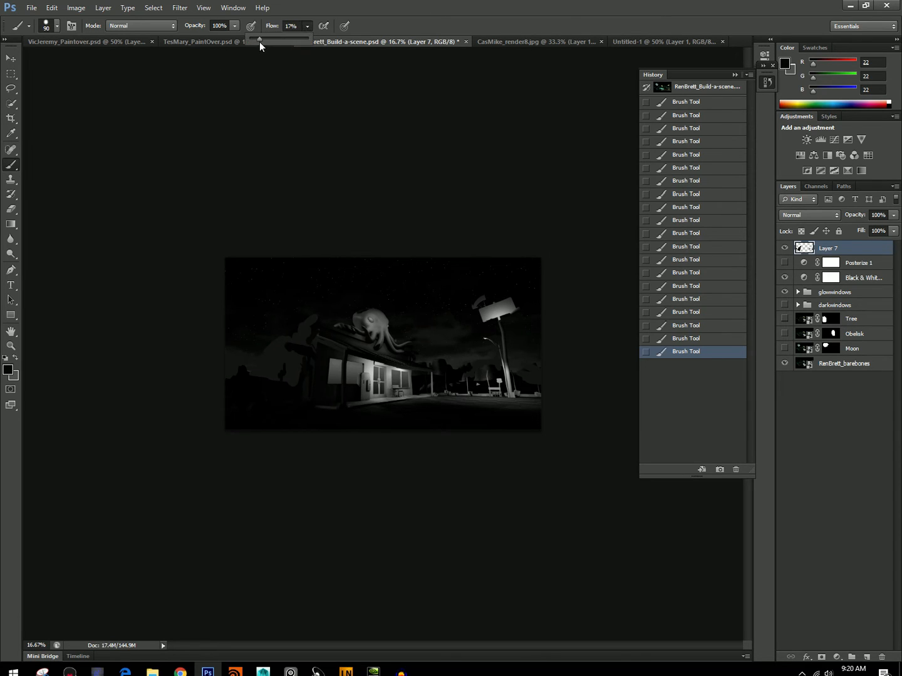
Fade the lighter gray shape beside the diner into the sky with soft gray 22 strokes, using 300 px and 150 px brushes.
{"action": "key", "text": "]"}
{"action": "key", "text": "]"}
{"action": "key", "text": "]"}
{"action": "key", "text": "]"}
{"action": "key", "text": "]"}
{"action": "key", "text": "]"}
{"action": "key", "text": "]"}
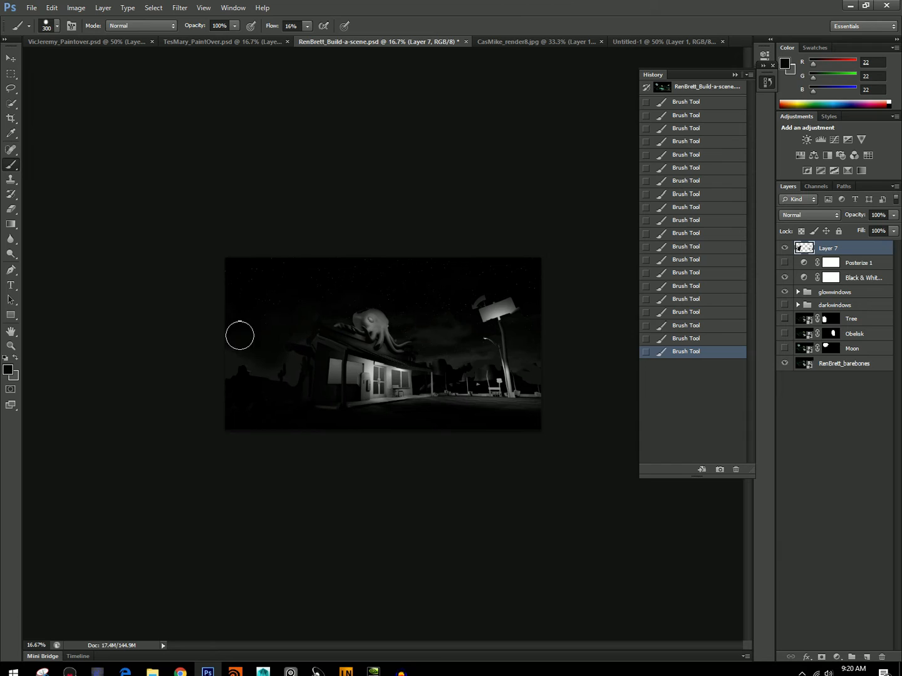
{"action": "key", "text": "bracketleft"}
{"action": "key", "text": "bracketleft"}
{"action": "key", "text": "bracketleft"}
{"action": "key", "text": "bracketleft"}
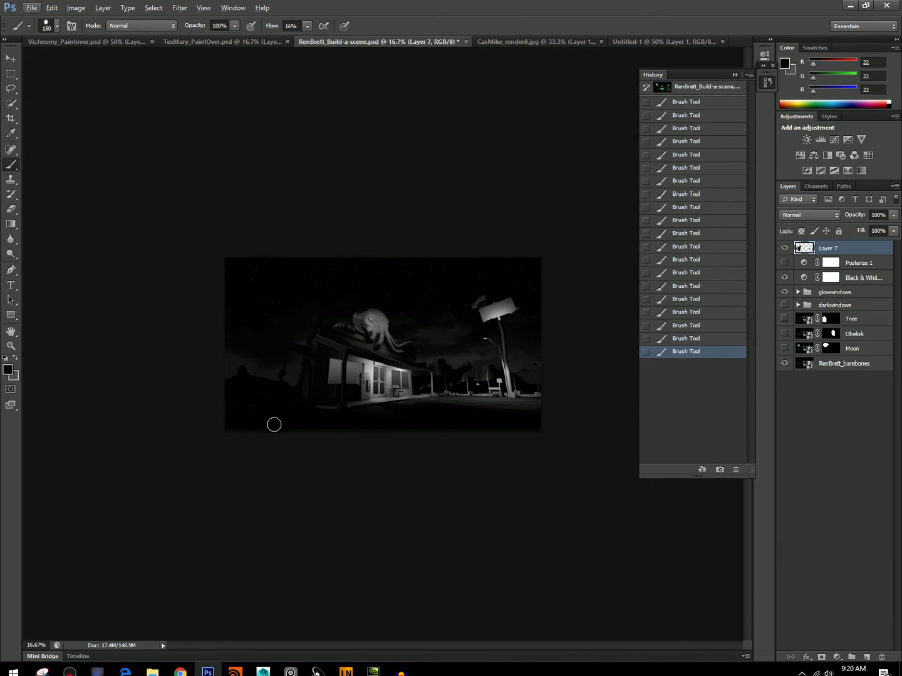
Sample light gray 190 from the lit diner front and add a new layer above Layer 7 with a 30 px brush.
{"action": "left_click", "coordinate": [368, 371], "text": "alt"}
{"action": "key", "text": "bracketleft"}
{"action": "key", "text": "bracketleft"}
{"action": "key", "text": "bracketleft"}
{"action": "key", "text": "bracketleft"}
{"action": "key", "text": "bracketleft"}
{"action": "key", "text": "bracketleft"}
{"action": "key", "text": "bracketleft"}
{"action": "key", "text": "bracketleft"}
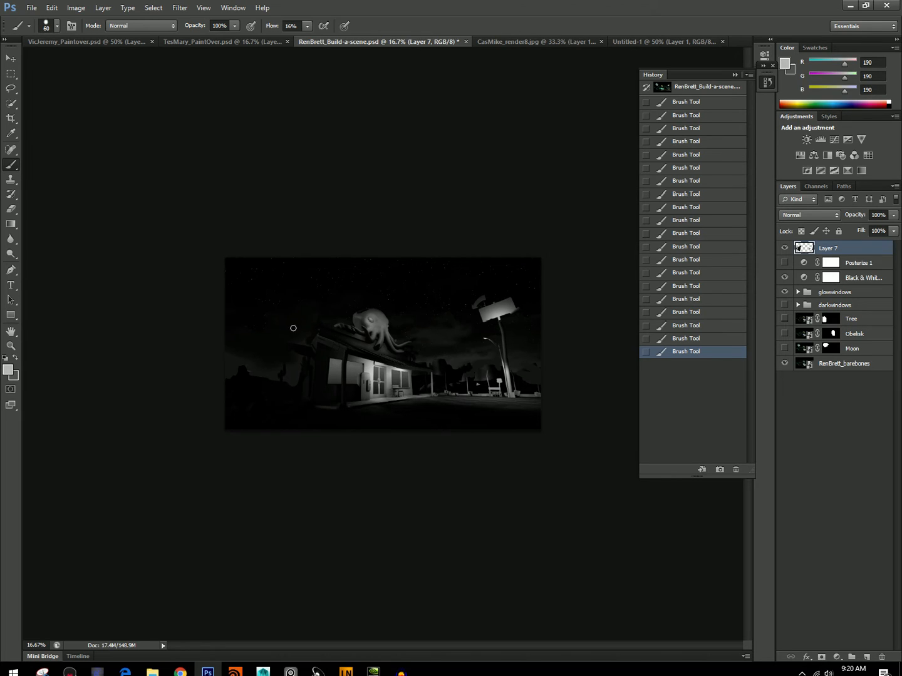
{"action": "left_click", "coordinate": [867, 657]}
{"action": "key", "text": "bracketleft"}
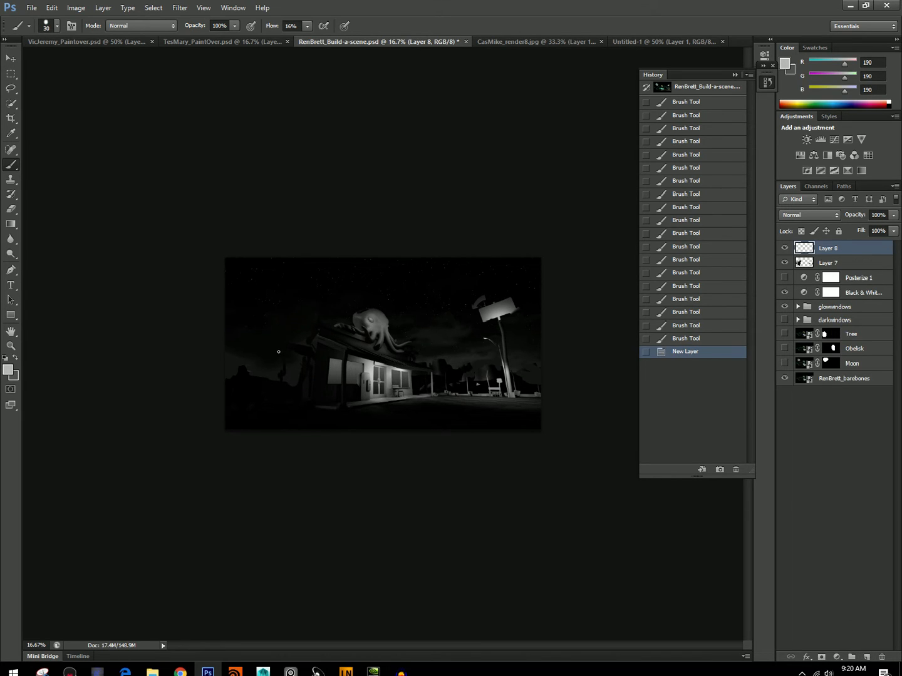
Paint thin light edges along the diner's roofline and left wall on Layer 8, and lower the layer's opacity to 48%.
{"action": "mouse_move", "coordinate": [304, 347]}
{"action": "left_mouse_down"}
{"action": "mouse_move", "coordinate": [285, 344]}
{"action": "mouse_move", "coordinate": [309, 346]}
{"action": "left_mouse_up"}
{"action": "mouse_move", "coordinate": [308, 345]}
{"action": "left_mouse_down"}
{"action": "mouse_move", "coordinate": [375, 310]}
{"action": "mouse_move", "coordinate": [369, 306]}
{"action": "mouse_move", "coordinate": [382, 318]}
{"action": "mouse_move", "coordinate": [343, 337]}
{"action": "mouse_move", "coordinate": [353, 328]}
{"action": "mouse_move", "coordinate": [327, 323]}
{"action": "left_mouse_up"}
{"action": "mouse_move", "coordinate": [301, 359]}
{"action": "left_mouse_down"}
{"action": "mouse_move", "coordinate": [301, 398]}
{"action": "mouse_move", "coordinate": [302, 375]}
{"action": "left_mouse_up"}
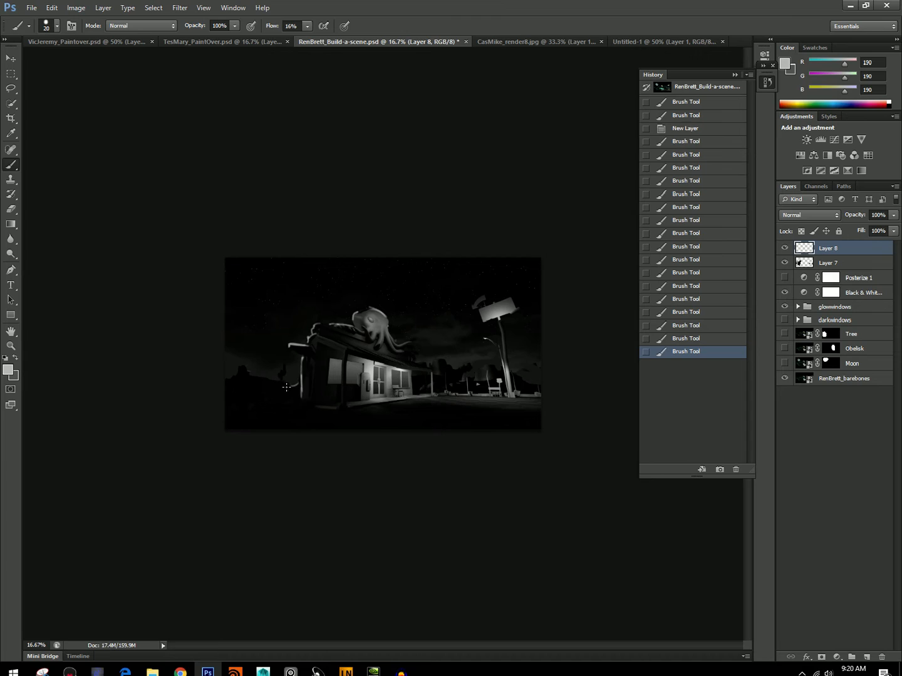
{"action": "left_click_drag", "start_coordinate": [410, 361], "coordinate": [433, 372]}
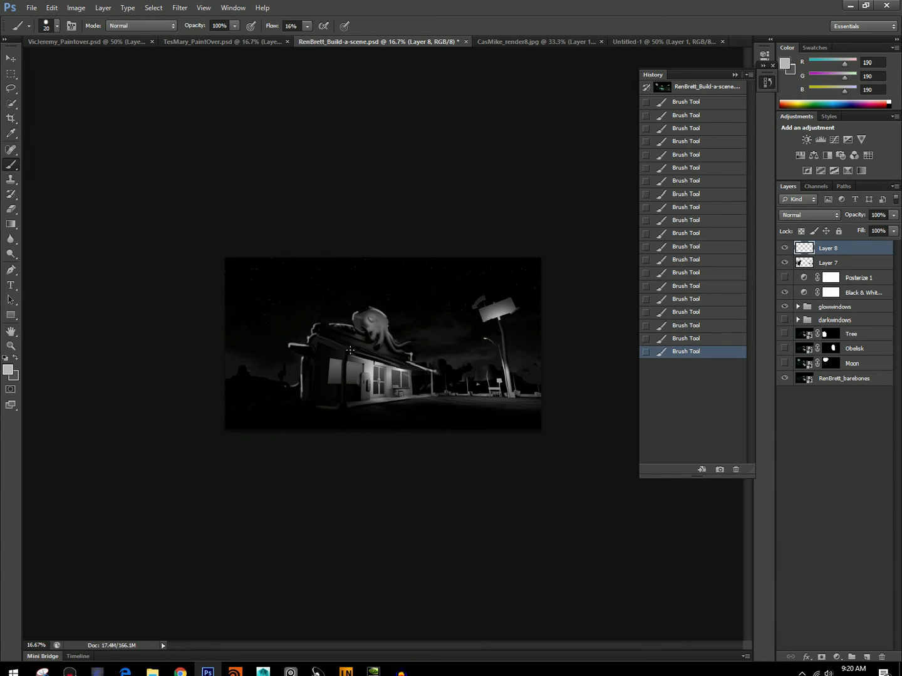
{"action": "left_click", "coordinate": [894, 215]}
{"action": "left_click_drag", "start_coordinate": [893, 228], "coordinate": [856, 229]}
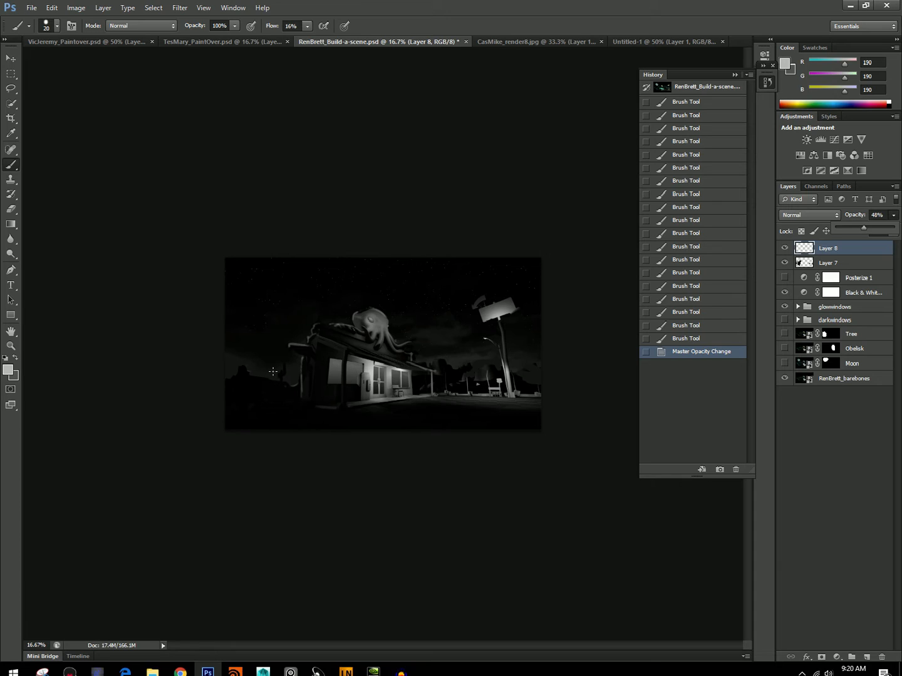
Add small gray 190 highlight strokes at the roof's right end and try a stroke along the left wall, undoing the last one.
{"action": "mouse_move", "coordinate": [420, 364]}
{"action": "left_mouse_down"}
{"action": "mouse_move", "coordinate": [430, 366]}
{"action": "mouse_move", "coordinate": [421, 364]}
{"action": "left_mouse_up"}
{"action": "left_click_drag", "start_coordinate": [420, 363], "coordinate": [427, 366]}
{"action": "left_click_drag", "start_coordinate": [418, 361], "coordinate": [422, 358]}
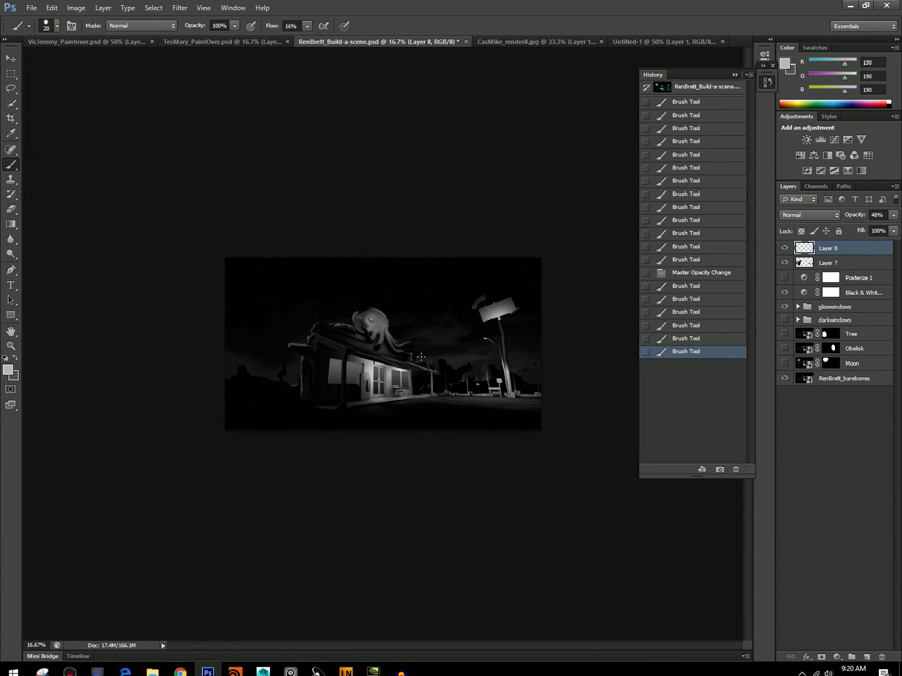
{"action": "left_click_drag", "start_coordinate": [296, 379], "coordinate": [297, 392]}
{"action": "key", "text": "ctrl+z"}
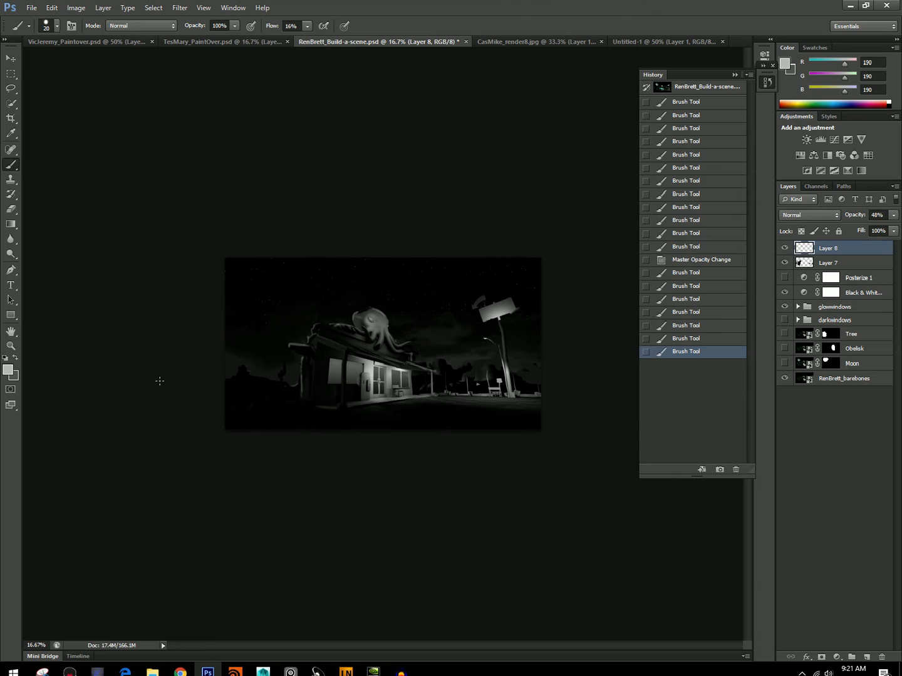
Stroke sampled near-black 12 across the ground at the scene's right edge and flatten the image.
{"action": "left_click", "coordinate": [313, 368], "text": "alt"}
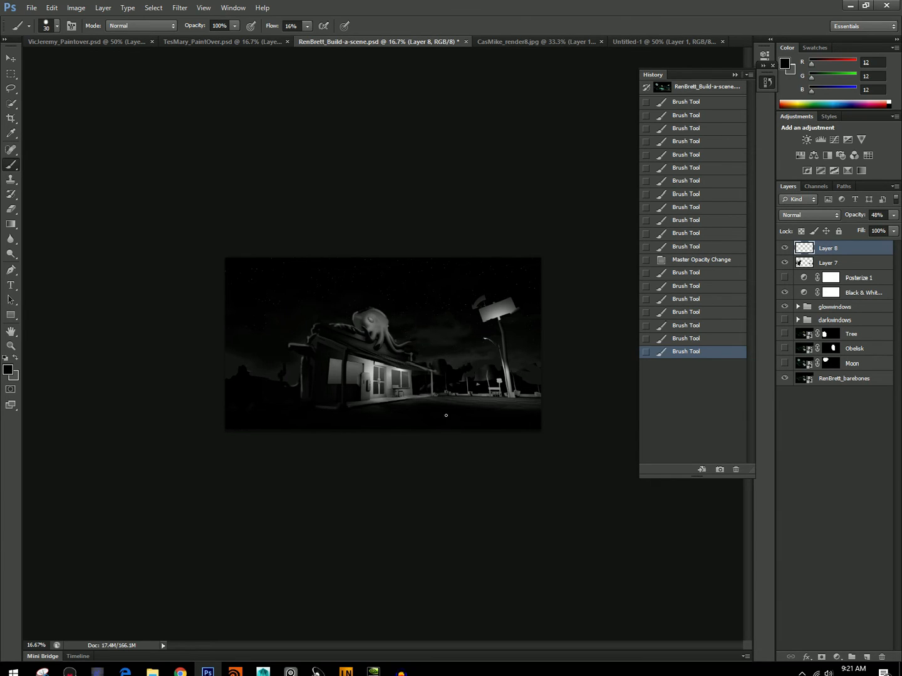
{"action": "left_click_drag", "start_coordinate": [545, 406], "coordinate": [480, 409]}
{"action": "key", "text": "bracketright"}
{"action": "key", "text": "bracketright"}
{"action": "key", "text": "bracketright"}
{"action": "left_click", "coordinate": [103, 8]}
{"action": "left_click", "coordinate": [171, 368]}
{"action": "key", "text": "Return"}
Select the tall sign and lamp post freehand, enlarge them to about 129%, and deselect.
{"action": "key", "text": "l"}
{"action": "mouse_move", "coordinate": [467, 295]}
{"action": "left_mouse_down"}
{"action": "mouse_move", "coordinate": [467, 328]}
{"action": "mouse_move", "coordinate": [501, 391]}
{"action": "mouse_move", "coordinate": [521, 397]}
{"action": "mouse_move", "coordinate": [514, 352]}
{"action": "mouse_move", "coordinate": [524, 301]}
{"action": "mouse_move", "coordinate": [465, 305]}
{"action": "mouse_move", "coordinate": [419, 252]}
{"action": "left_mouse_up"}
{"action": "left_click", "coordinate": [52, 8]}
{"action": "left_click", "coordinate": [105, 216]}
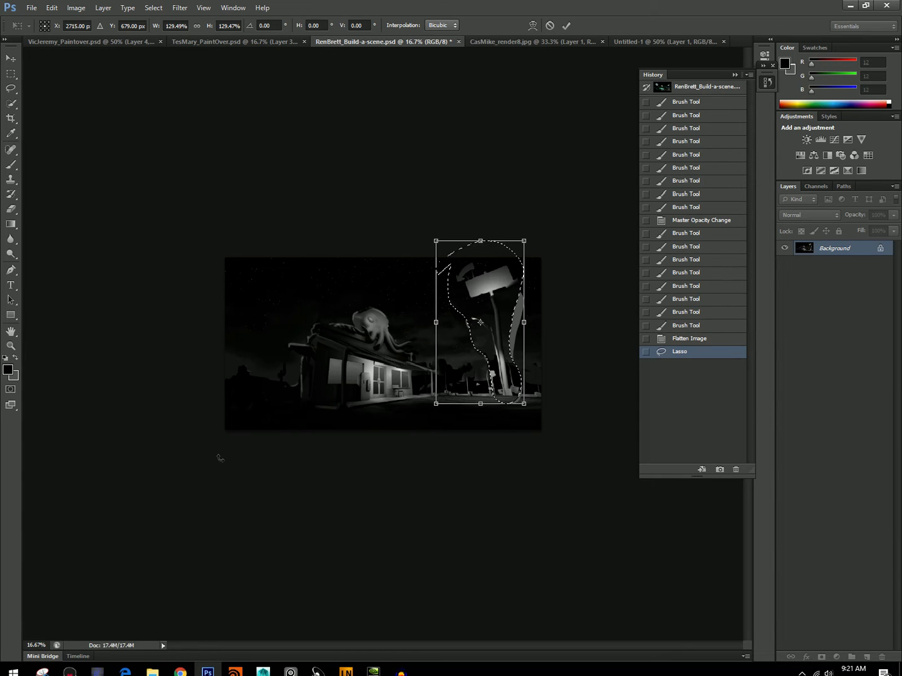
{"action": "key", "text": "Return"}
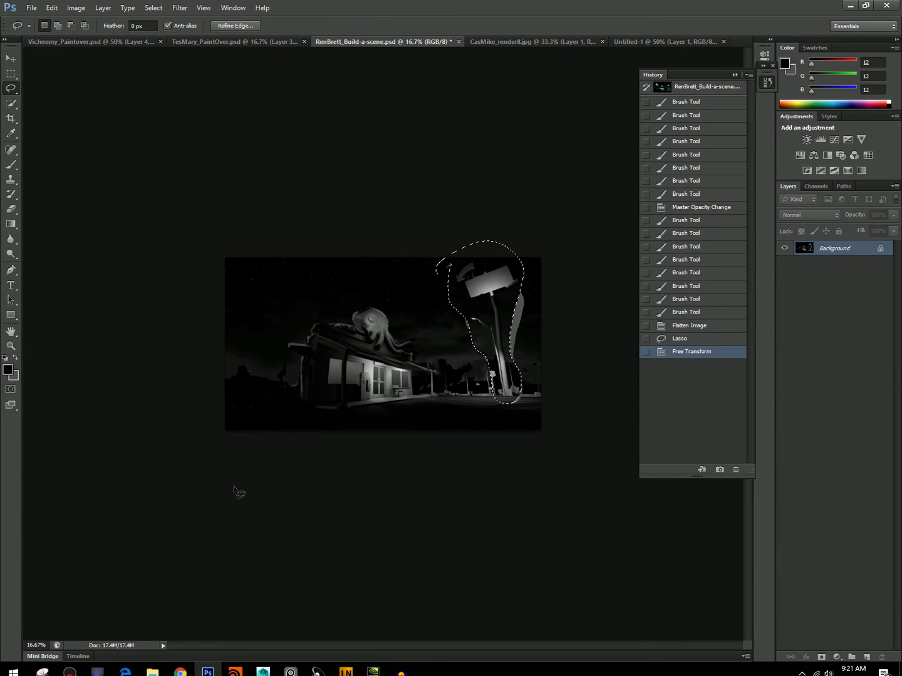
{"action": "key", "text": "ctrl+d"}
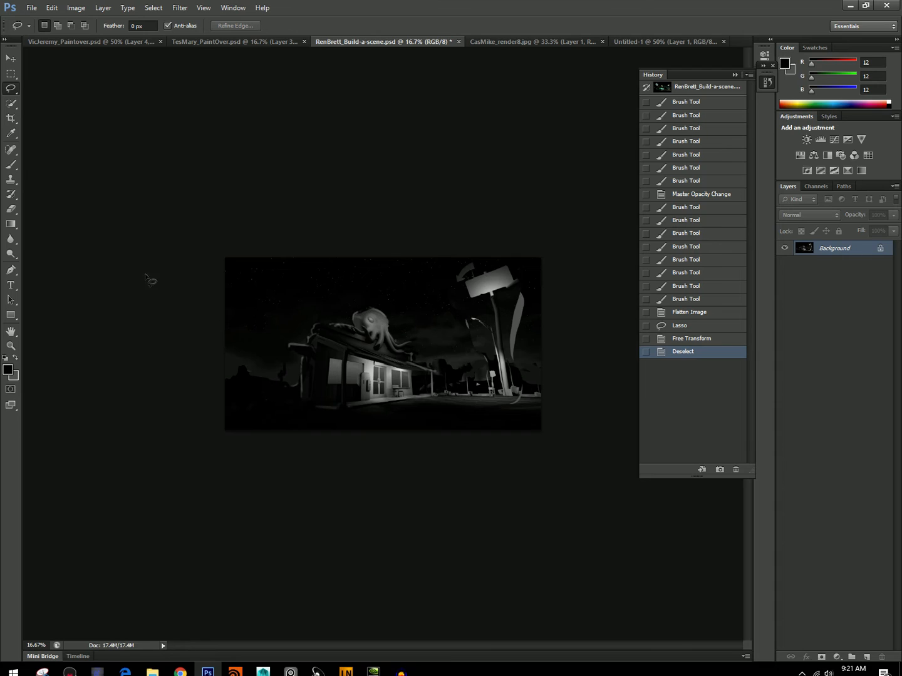
Select the rooftop octopus freehand, scale it to about 133% wide and 153% high, rotate it about -5.7 degrees, and deselect.
{"action": "mouse_move", "coordinate": [320, 315]}
{"action": "left_mouse_down"}
{"action": "mouse_move", "coordinate": [354, 329]}
{"action": "mouse_move", "coordinate": [383, 359]}
{"action": "mouse_move", "coordinate": [428, 362]}
{"action": "mouse_move", "coordinate": [398, 314]}
{"action": "mouse_move", "coordinate": [341, 300]}
{"action": "left_mouse_up"}
{"action": "left_click", "coordinate": [51, 8]}
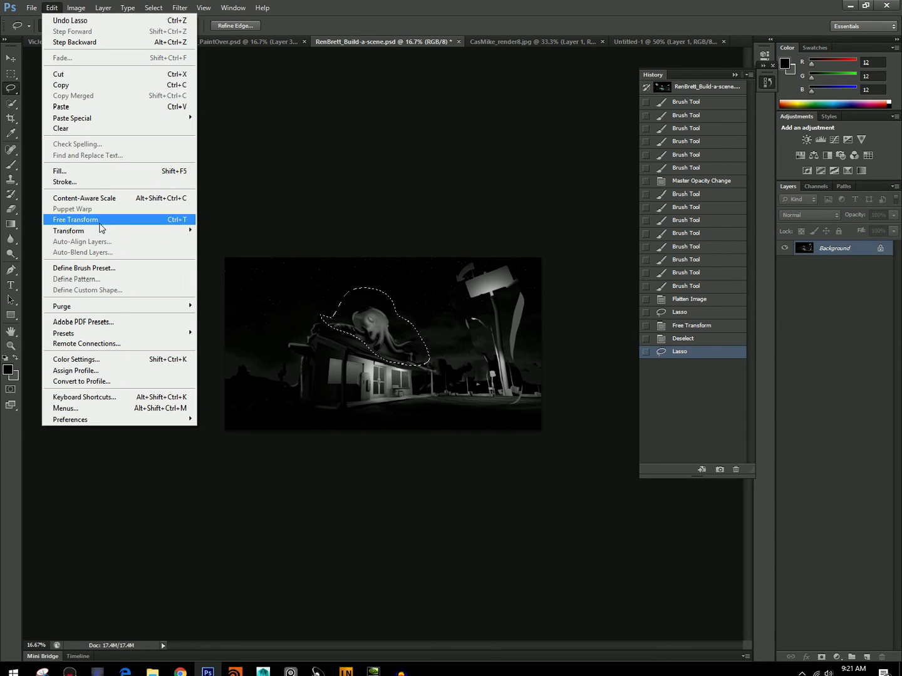
{"action": "left_click", "coordinate": [75, 219]}
{"action": "left_click_drag", "start_coordinate": [431, 287], "coordinate": [466, 263]}
{"action": "left_click_drag", "start_coordinate": [367, 276], "coordinate": [348, 282]}
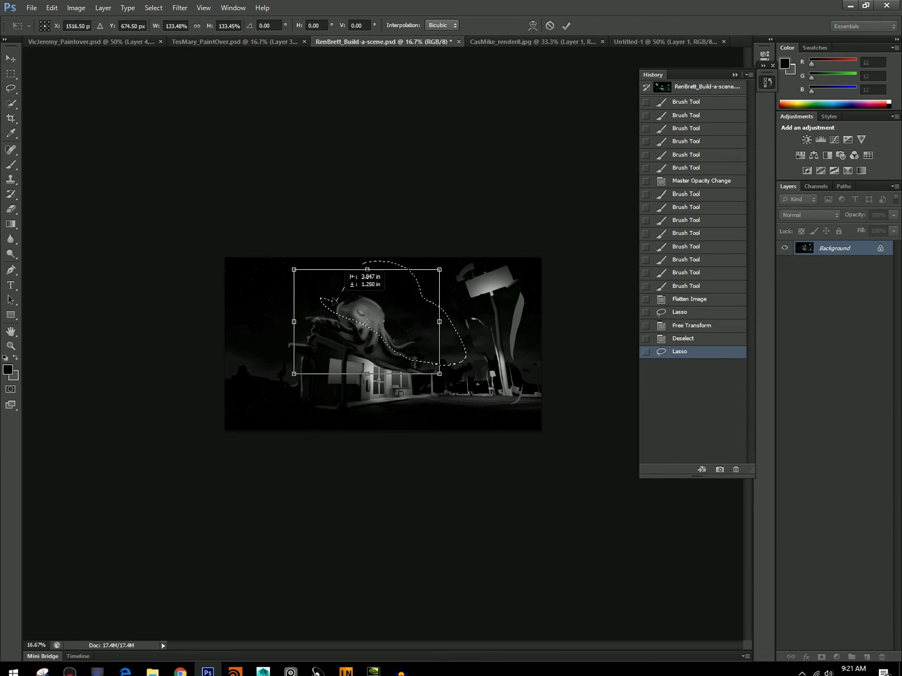
{"action": "left_click_drag", "start_coordinate": [266, 237], "coordinate": [261, 243]}
{"action": "left_click_drag", "start_coordinate": [371, 267], "coordinate": [374, 251]}
{"action": "left_click_drag", "start_coordinate": [270, 251], "coordinate": [268, 256]}
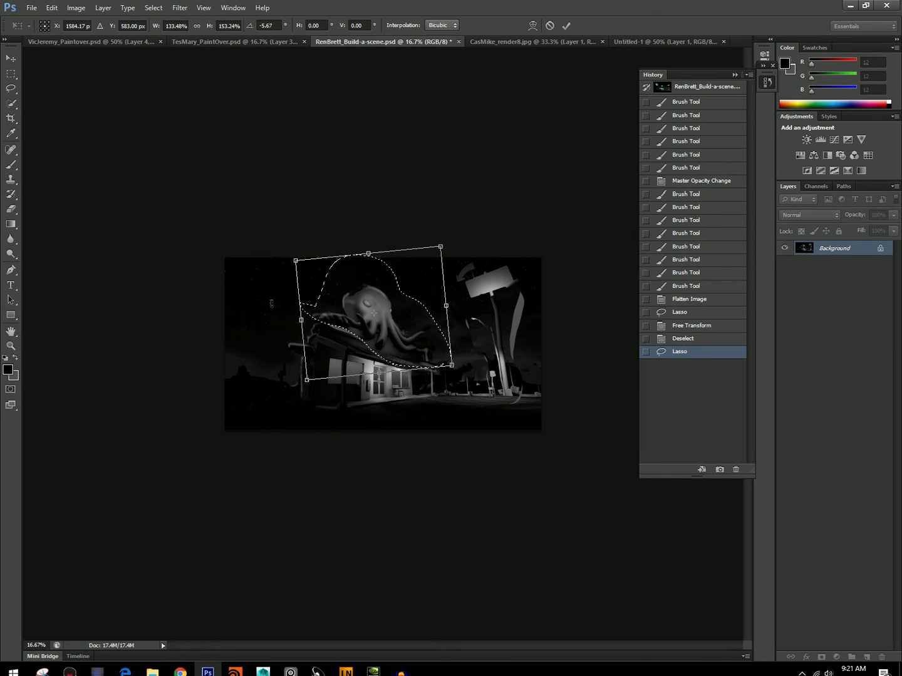
{"action": "key", "text": "Return"}
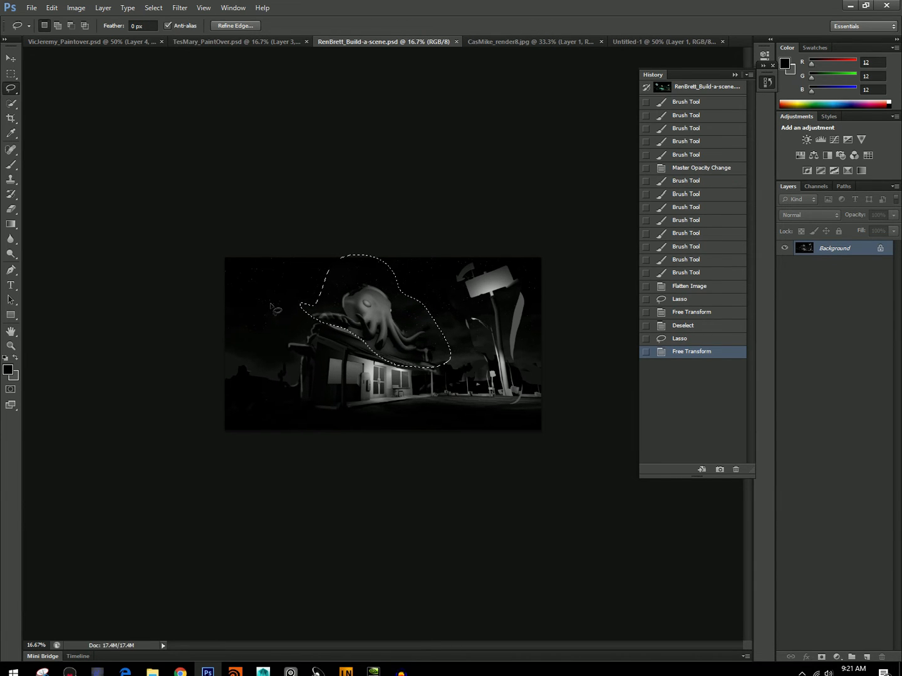
{"action": "key", "text": "ctrl+d"}
Paint over the seam between the enlarged octopus and the diner roof with short brush strokes.
{"action": "key", "text": "b"}
{"action": "left_click", "coordinate": [358, 328], "text": "alt"}
{"action": "left_click_drag", "start_coordinate": [329, 326], "coordinate": [346, 332]}
{"action": "left_click_drag", "start_coordinate": [345, 332], "coordinate": [356, 338]}
{"action": "left_click_drag", "start_coordinate": [356, 338], "coordinate": [378, 354]}
{"action": "mouse_move", "coordinate": [377, 353]}
{"action": "left_mouse_down"}
{"action": "mouse_move", "coordinate": [390, 359]}
{"action": "mouse_move", "coordinate": [365, 346]}
{"action": "left_mouse_up"}
{"action": "left_click_drag", "start_coordinate": [361, 342], "coordinate": [383, 352]}
{"action": "mouse_move", "coordinate": [386, 352]}
{"action": "left_mouse_down"}
{"action": "mouse_move", "coordinate": [398, 354]}
{"action": "mouse_move", "coordinate": [352, 329]}
{"action": "mouse_move", "coordinate": [381, 354]}
{"action": "left_mouse_up"}
Paint tentacles draping over the diner's left end in sampled grays 57 and 93, reducing the brush to 25 px.
{"action": "left_click", "coordinate": [308, 338]}
{"action": "left_click", "coordinate": [356, 316], "text": "alt"}
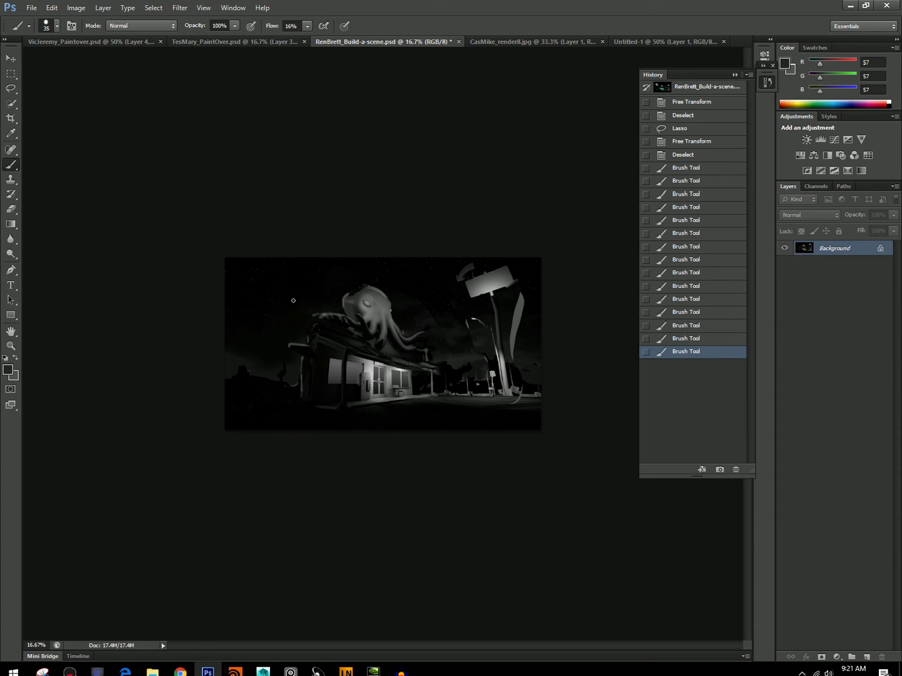
{"action": "mouse_move", "coordinate": [313, 316]}
{"action": "left_mouse_down"}
{"action": "mouse_move", "coordinate": [279, 377]}
{"action": "mouse_move", "coordinate": [289, 354]}
{"action": "mouse_move", "coordinate": [272, 373]}
{"action": "left_mouse_up"}
{"action": "left_click", "coordinate": [355, 315], "text": "alt"}
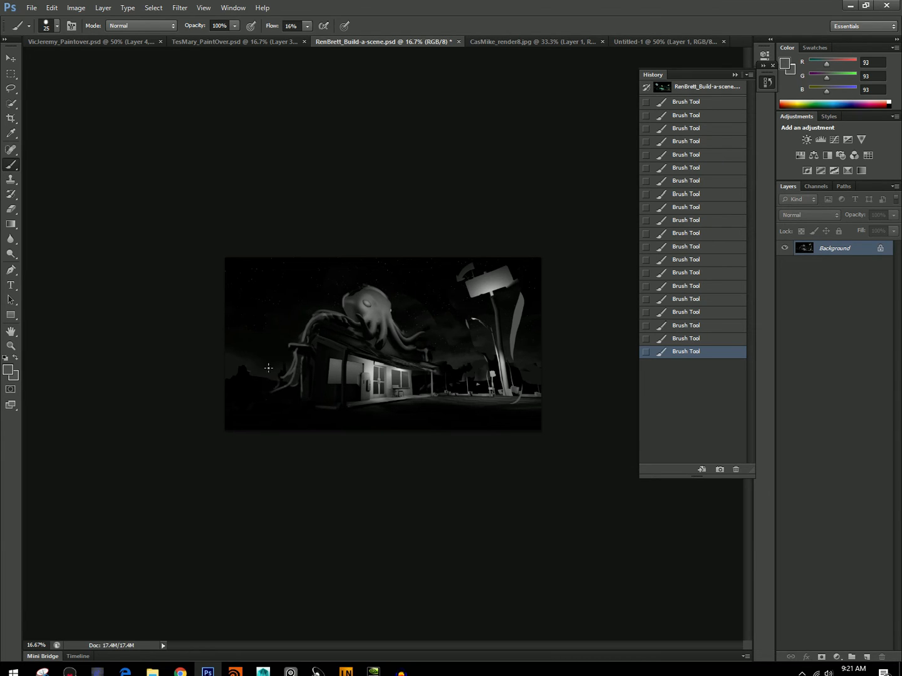
Try painting a tentacle reaching from the octopus past the roof's right end to the ground, and roll back its strokes.
{"action": "left_click_drag", "start_coordinate": [420, 345], "coordinate": [443, 379]}
{"action": "left_click_drag", "start_coordinate": [419, 341], "coordinate": [445, 381]}
{"action": "left_click", "coordinate": [408, 343], "text": "alt"}
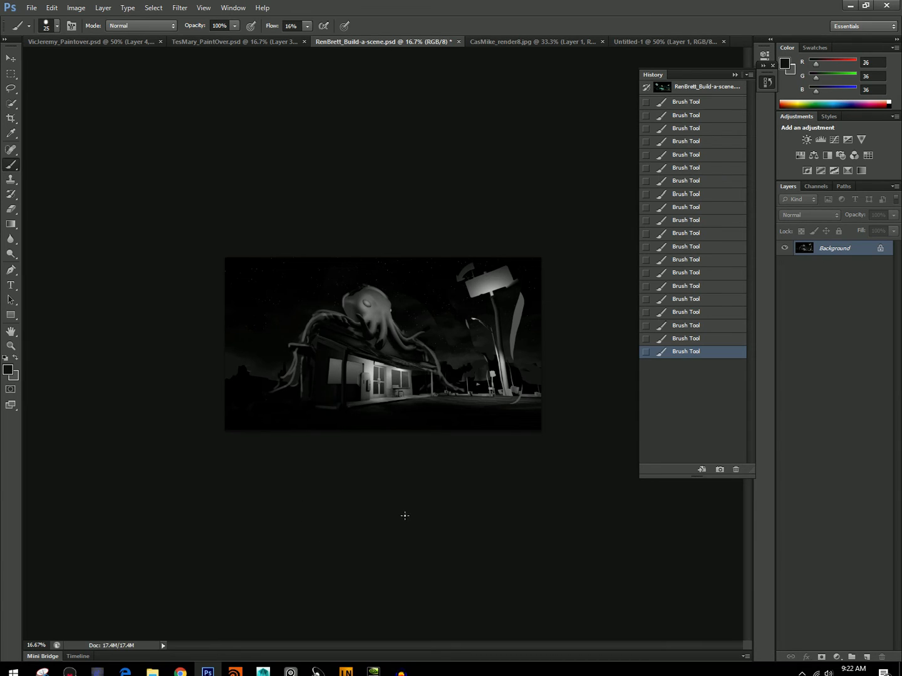
{"action": "left_click_drag", "start_coordinate": [686, 341], "coordinate": [692, 235]}
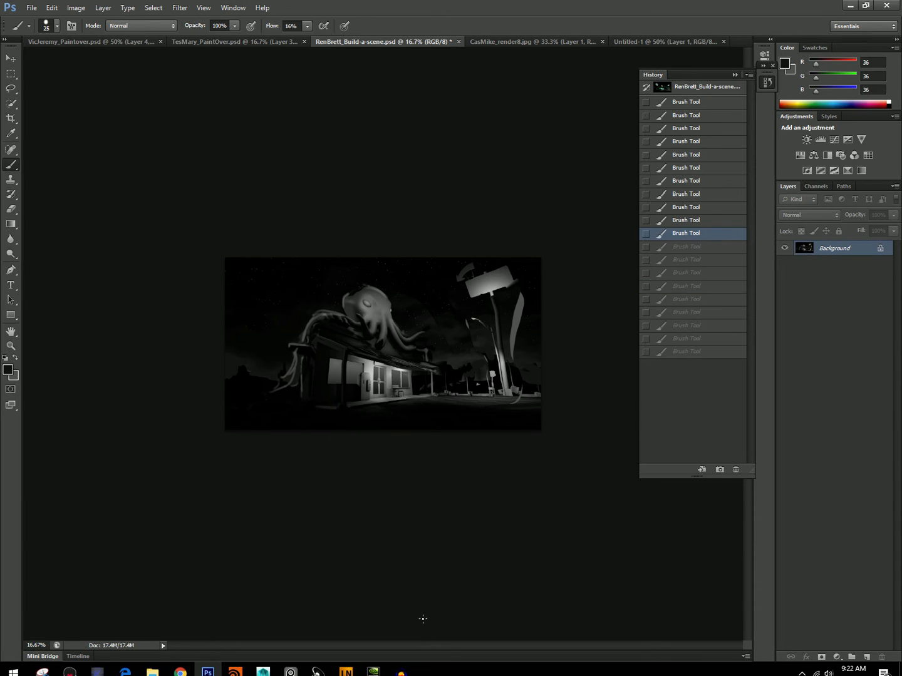
Paint tentacles hanging from the octopus over the diner's front left window and post in sampled gray 103.
{"action": "left_click", "coordinate": [379, 320], "text": "alt"}
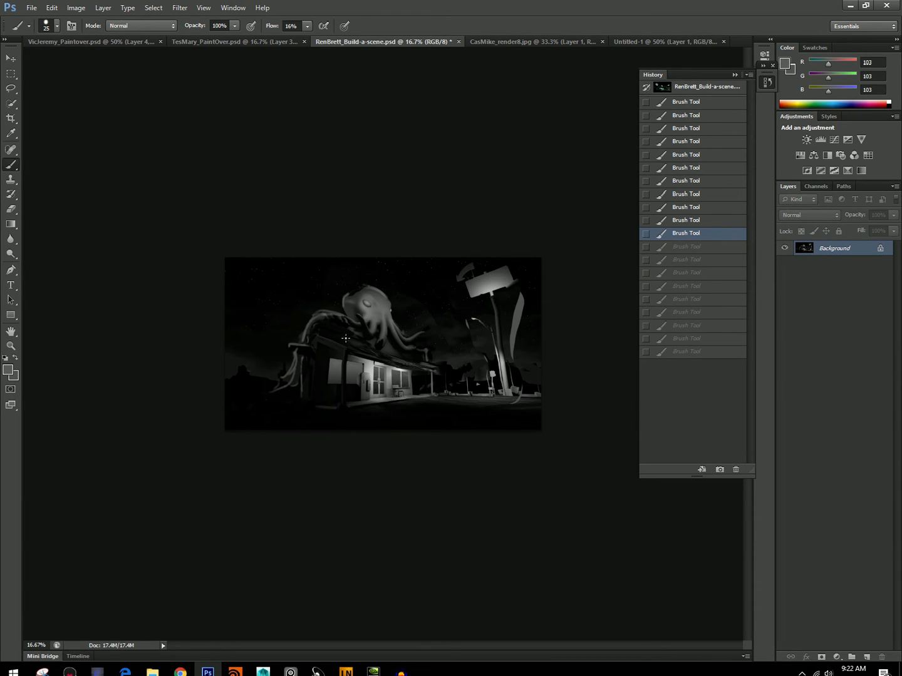
{"action": "left_click", "coordinate": [335, 363]}
{"action": "left_click_drag", "start_coordinate": [345, 390], "coordinate": [345, 393]}
{"action": "left_click_drag", "start_coordinate": [346, 385], "coordinate": [342, 399]}
{"action": "left_click_drag", "start_coordinate": [354, 324], "coordinate": [340, 352]}
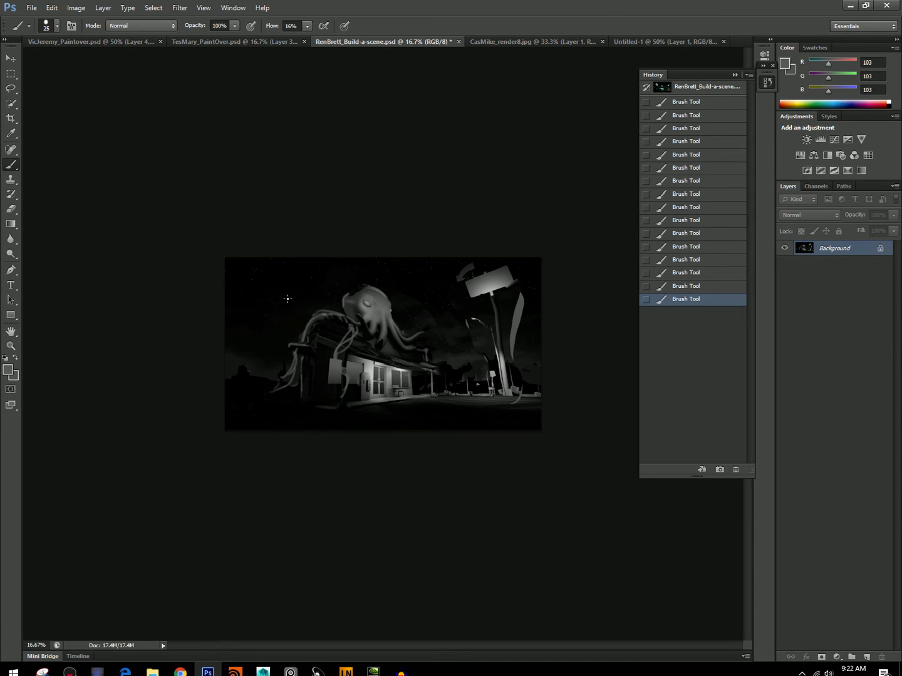
Paint a tentacle tip curling down from the roof's right end to the ground in gray 103.
{"action": "key", "text": "alt"}
{"action": "left_click_drag", "start_coordinate": [431, 358], "coordinate": [440, 368]}
{"action": "mouse_move", "coordinate": [433, 363]}
{"action": "left_mouse_down"}
{"action": "mouse_move", "coordinate": [449, 392]}
{"action": "mouse_move", "coordinate": [447, 384]}
{"action": "left_mouse_up"}
{"action": "left_click_drag", "start_coordinate": [443, 373], "coordinate": [450, 393]}
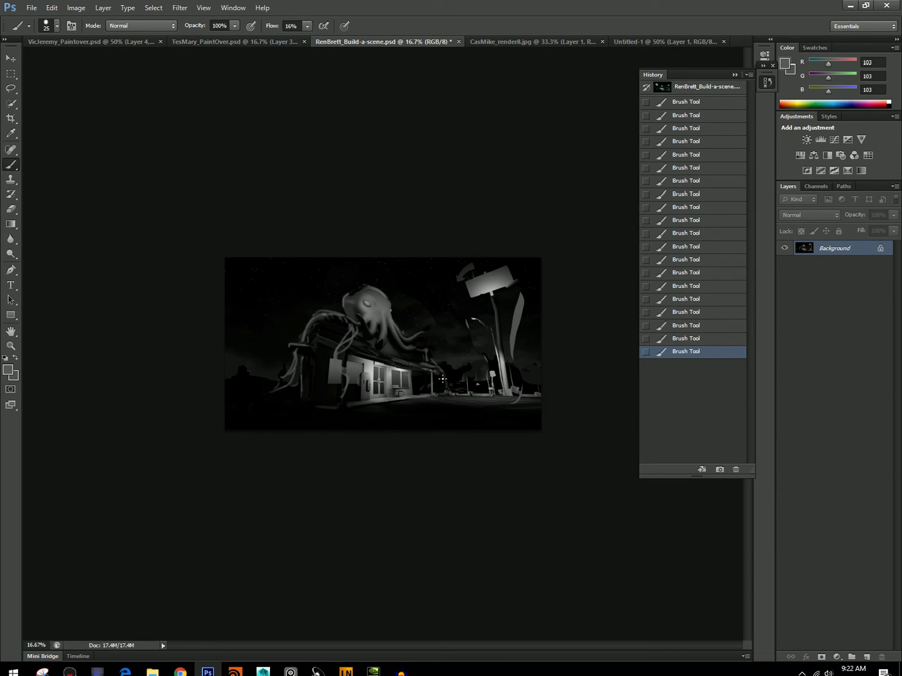
Switch to the CasMike_render8.jpg document, add a new layer, and set up a soft 700 px brush.
{"action": "left_click", "coordinate": [493, 42]}
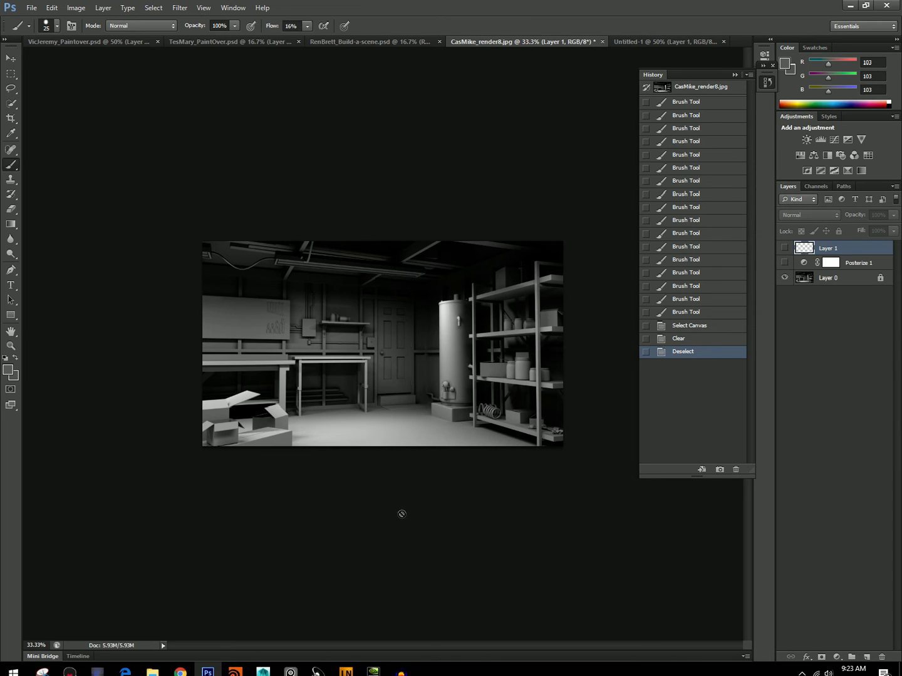
{"action": "left_click", "coordinate": [867, 657]}
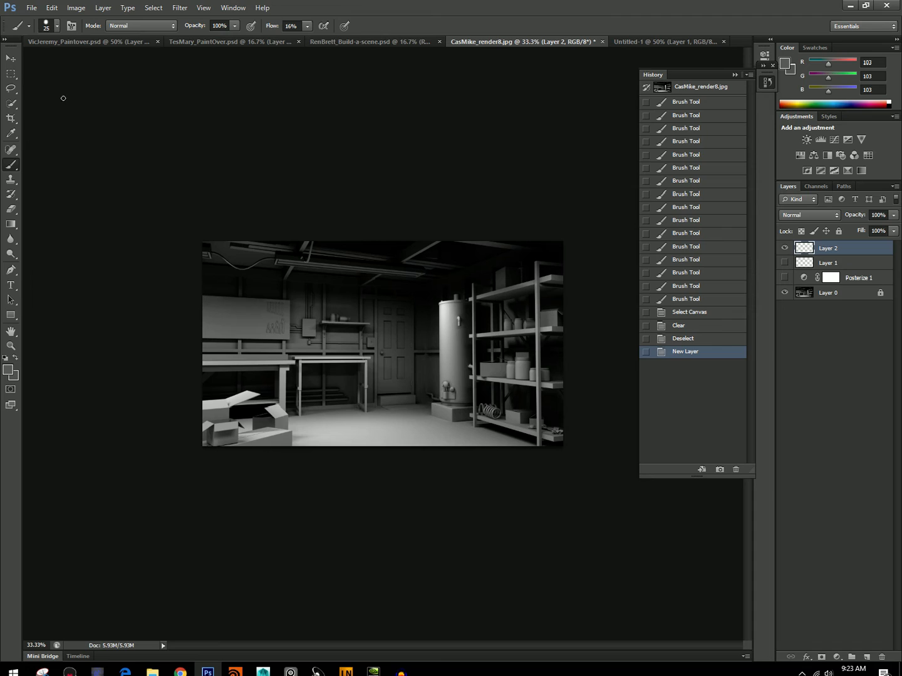
{"action": "left_click", "coordinate": [57, 26]}
{"action": "left_click", "coordinate": [93, 114]}
{"action": "left_click_drag", "start_coordinate": [86, 63], "coordinate": [90, 70]}
{"action": "left_click", "coordinate": [173, 323]}
{"action": "key", "text": "["}
{"action": "key", "text": "]"}
{"action": "key", "text": "]"}
{"action": "key", "text": "]"}
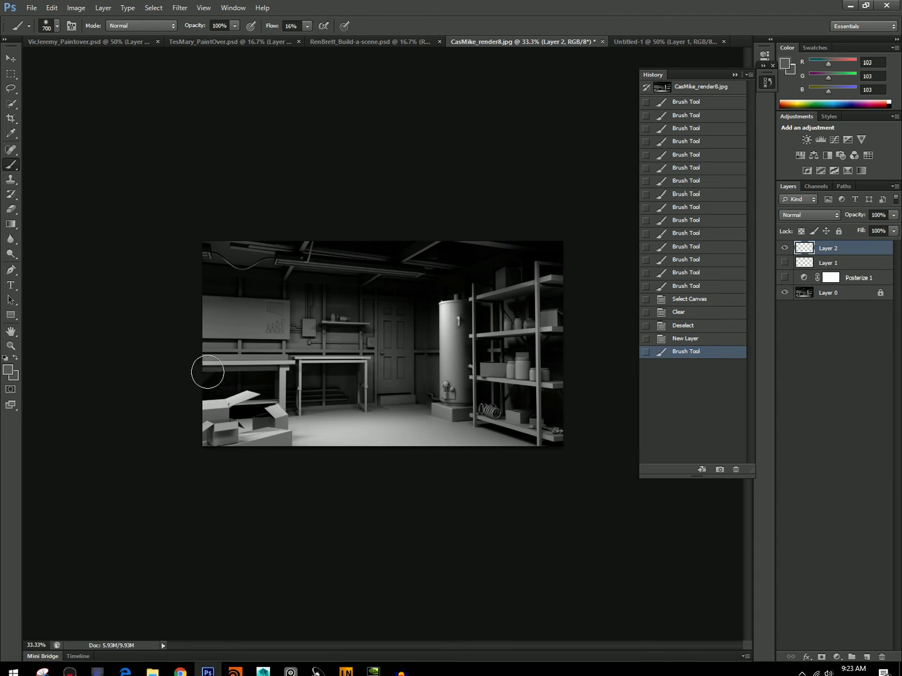
Brush gray 103 over the room's left edge and the lower-left boxes, and change the foreground color to black.
{"action": "left_click_drag", "start_coordinate": [181, 267], "coordinate": [170, 291]}
{"action": "left_click_drag", "start_coordinate": [210, 406], "coordinate": [285, 440]}
{"action": "left_click", "coordinate": [9, 371]}
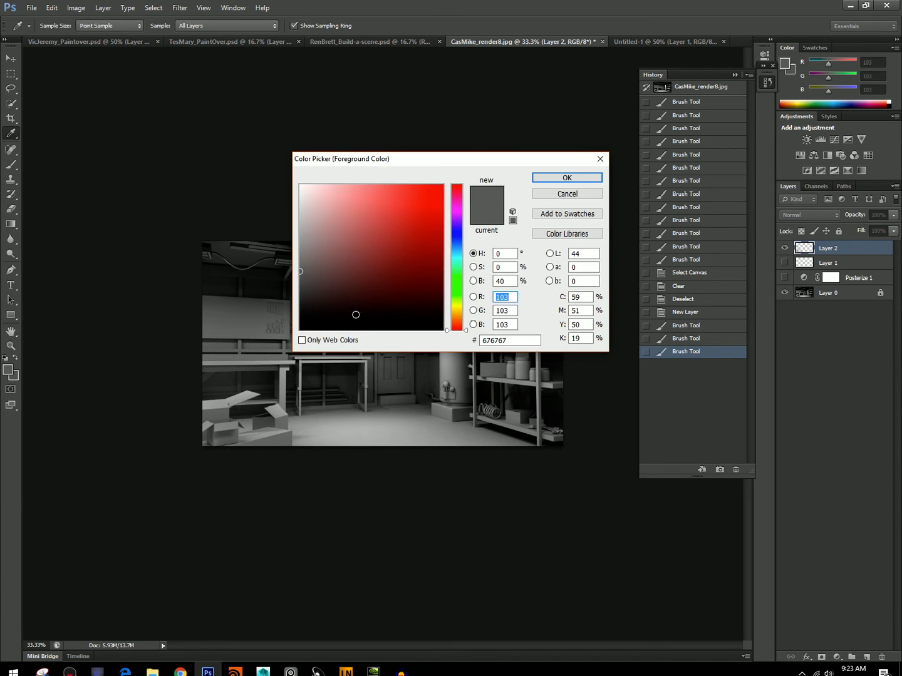
{"action": "left_click", "coordinate": [360, 316]}
{"action": "key", "text": "Return"}
Darken the room's outer edges with broad 700 px black strokes and lower Layer 2's opacity to 66%.
{"action": "mouse_move", "coordinate": [159, 381]}
{"action": "left_mouse_down"}
{"action": "mouse_move", "coordinate": [366, 430]}
{"action": "mouse_move", "coordinate": [142, 358]}
{"action": "mouse_move", "coordinate": [129, 234]}
{"action": "mouse_move", "coordinate": [343, 154]}
{"action": "mouse_move", "coordinate": [514, 219]}
{"action": "mouse_move", "coordinate": [429, 451]}
{"action": "left_mouse_up"}
{"action": "left_click_drag", "start_coordinate": [563, 401], "coordinate": [386, 491]}
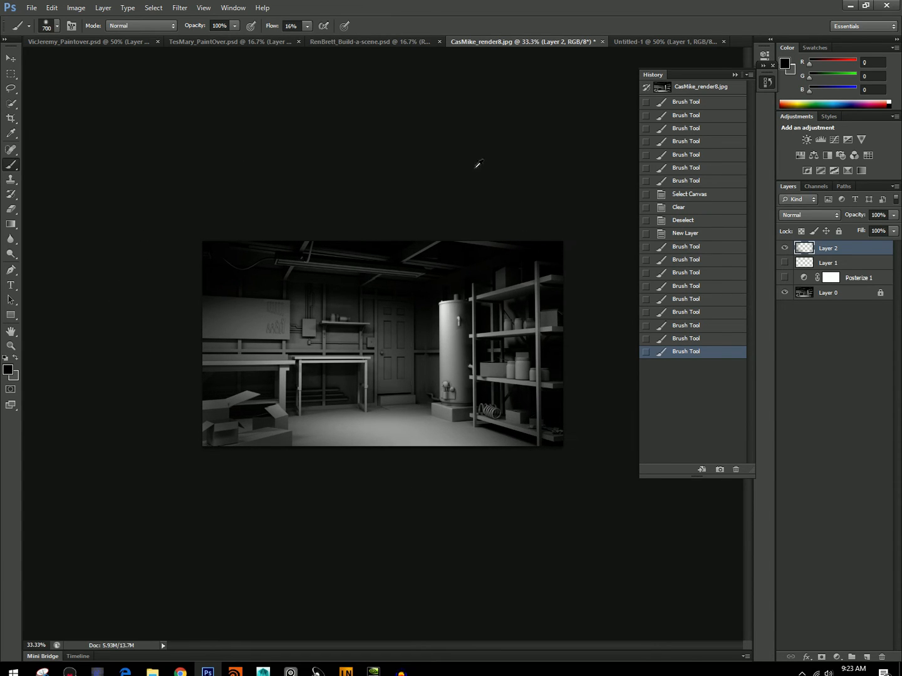
{"action": "left_click_drag", "start_coordinate": [482, 174], "coordinate": [421, 461]}
{"action": "mouse_move", "coordinate": [522, 313]}
{"action": "left_mouse_down"}
{"action": "mouse_move", "coordinate": [383, 166]}
{"action": "mouse_move", "coordinate": [120, 231]}
{"action": "left_mouse_up"}
{"action": "mouse_move", "coordinate": [180, 191]}
{"action": "left_mouse_down"}
{"action": "mouse_move", "coordinate": [345, 461]}
{"action": "mouse_move", "coordinate": [416, 431]}
{"action": "mouse_move", "coordinate": [481, 446]}
{"action": "left_mouse_up"}
{"action": "left_click_drag", "start_coordinate": [160, 398], "coordinate": [116, 349]}
{"action": "left_click_drag", "start_coordinate": [119, 198], "coordinate": [240, 479]}
{"action": "left_click", "coordinate": [893, 215]}
{"action": "left_click_drag", "start_coordinate": [894, 228], "coordinate": [875, 227]}
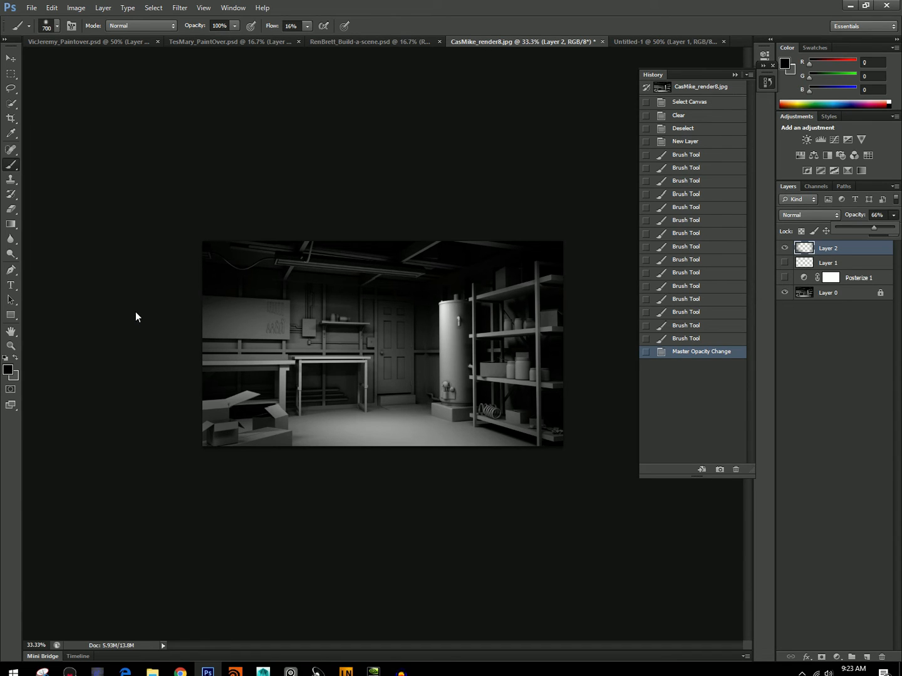
Set the foreground color to white (ffffff).
{"action": "left_click", "coordinate": [8, 369]}
{"action": "type", "text": "ffffff"}
{"action": "key", "text": "Return"}
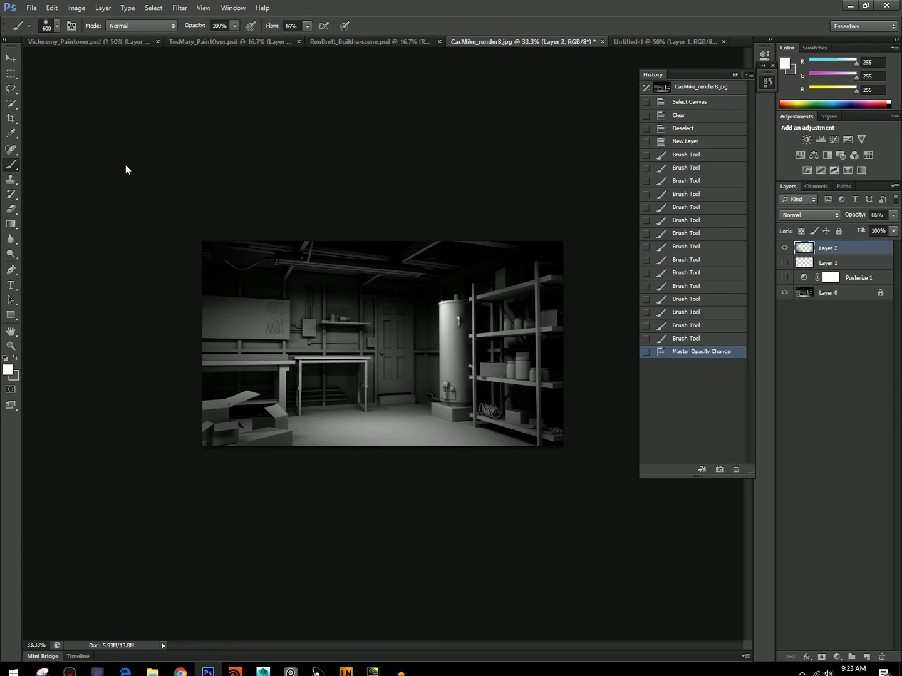
Sample gray 77 from the ceiling area above the door and reduce the brush to 20 px.
{"action": "left_click", "coordinate": [422, 270], "text": "alt"}
{"action": "left_click_drag", "start_coordinate": [418, 277], "coordinate": [414, 272]}
{"action": "key", "text": "["}
{"action": "key", "text": "bracketleft"}
{"action": "key", "text": "bracketleft"}
{"action": "key", "text": "bracketleft"}
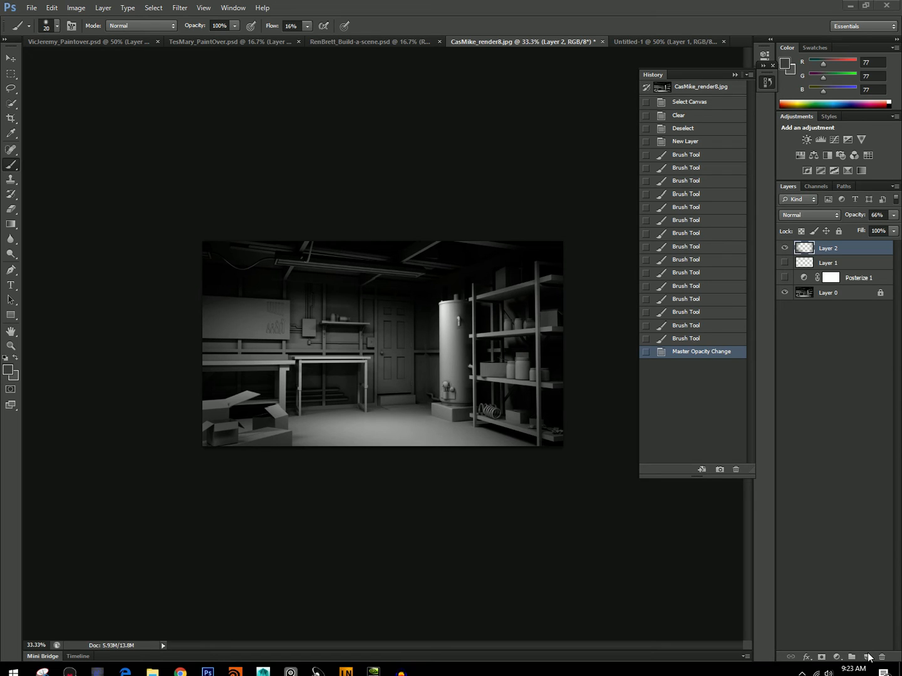
Create a new empty layer above Layer 2.
{"action": "left_click", "coordinate": [868, 656]}
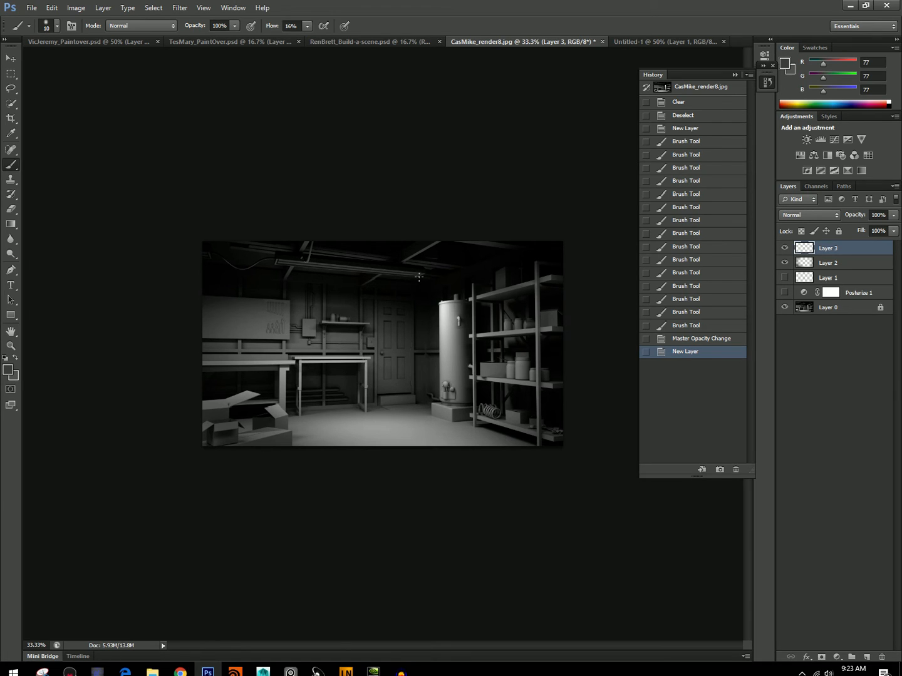
{"action": "mouse_move", "coordinate": [419, 274]}
{"action": "left_mouse_down"}
{"action": "mouse_move", "coordinate": [413, 338]}
{"action": "mouse_move", "coordinate": [418, 283]}
{"action": "mouse_move", "coordinate": [418, 308]}
{"action": "left_mouse_up"}
{"action": "left_click", "coordinate": [417, 311]}
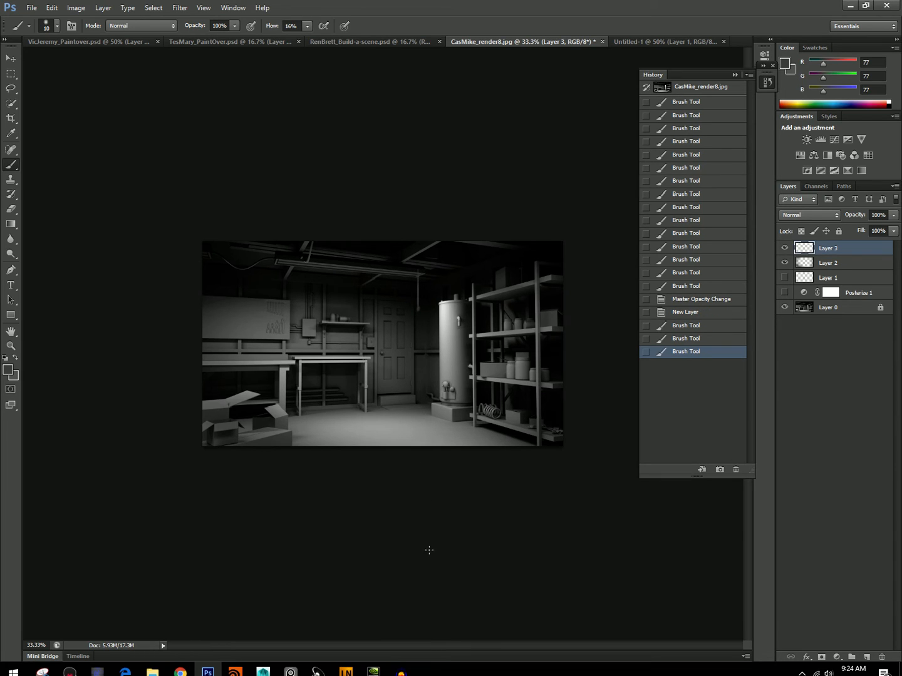
{"action": "left_click", "coordinate": [686, 313]}
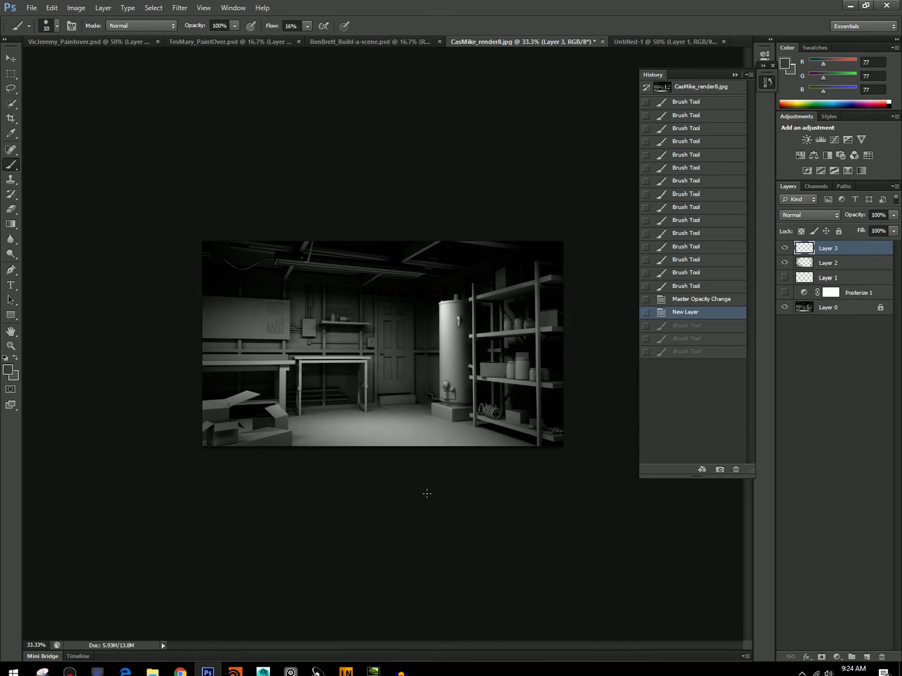
Paint small 10 px gray 77 strokes on the ceiling between the beams and at the wall shelf's right end.
{"action": "left_click", "coordinate": [364, 256]}
{"action": "left_click", "coordinate": [392, 251]}
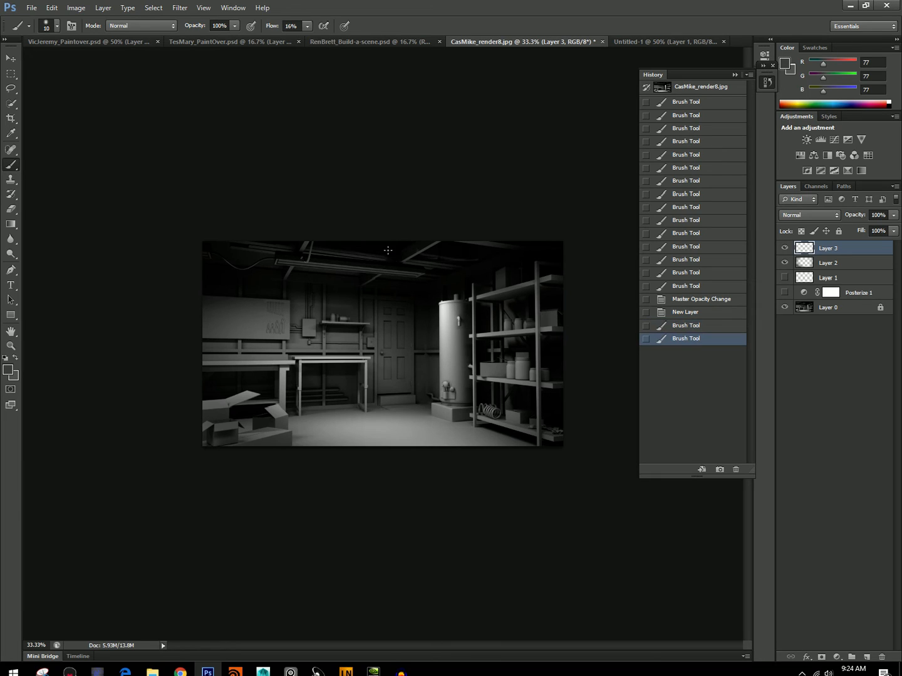
{"action": "left_click", "coordinate": [388, 248]}
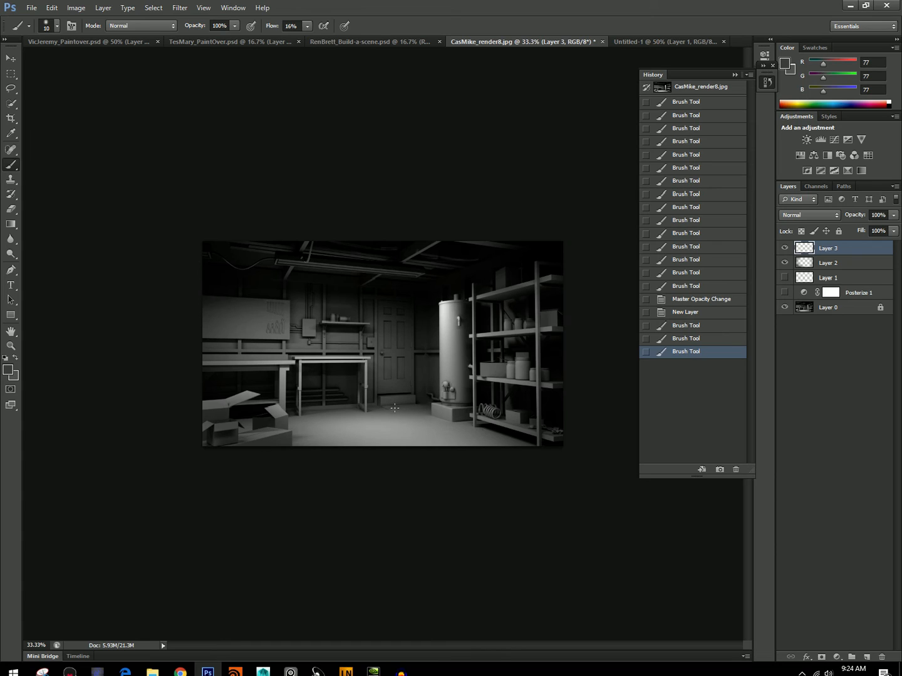
{"action": "mouse_move", "coordinate": [357, 324]}
{"action": "left_mouse_down"}
{"action": "mouse_move", "coordinate": [335, 322]}
{"action": "mouse_move", "coordinate": [364, 319]}
{"action": "left_mouse_up"}
{"action": "left_click", "coordinate": [364, 323], "text": "alt"}
{"action": "left_click", "coordinate": [357, 324]}
Brush 45 px strokes over the wall board's upper edge in its sampled gray 97 and along its lower edge in gray 50.
{"action": "key", "text": "bracketright"}
{"action": "left_click", "coordinate": [261, 318], "text": "alt"}
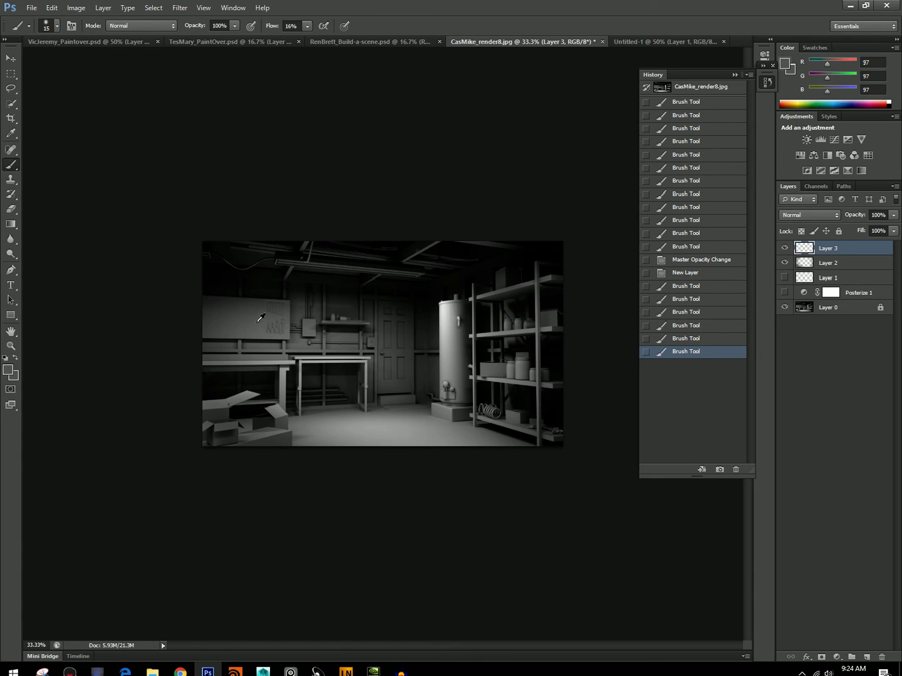
{"action": "key", "text": "bracketright"}
{"action": "key", "text": "bracketright"}
{"action": "key", "text": "bracketright"}
{"action": "key", "text": "bracketright"}
{"action": "key", "text": "bracketright"}
{"action": "mouse_move", "coordinate": [286, 301]}
{"action": "left_mouse_down"}
{"action": "mouse_move", "coordinate": [206, 298]}
{"action": "mouse_move", "coordinate": [222, 303]}
{"action": "mouse_move", "coordinate": [213, 313]}
{"action": "left_mouse_up"}
{"action": "left_click", "coordinate": [262, 341], "text": "alt"}
{"action": "left_click_drag", "start_coordinate": [268, 339], "coordinate": [248, 350]}
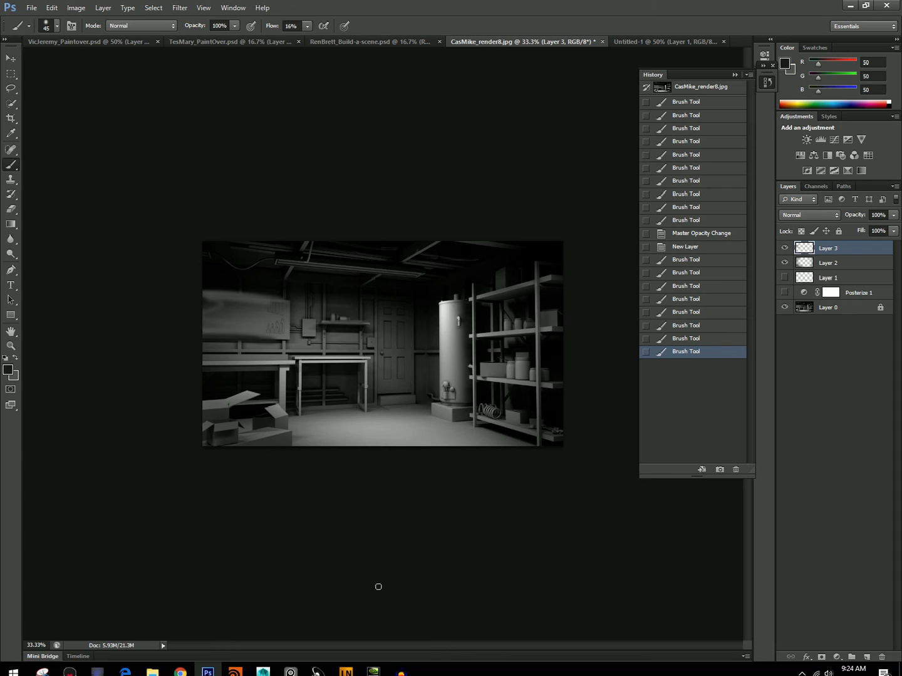
Sample gray 27 above the board, set flow to 100%, and repaint the wall along the board's upper edge with a 30 px brush.
{"action": "left_click", "coordinate": [257, 281], "text": "alt"}
{"action": "left_click", "coordinate": [47, 25]}
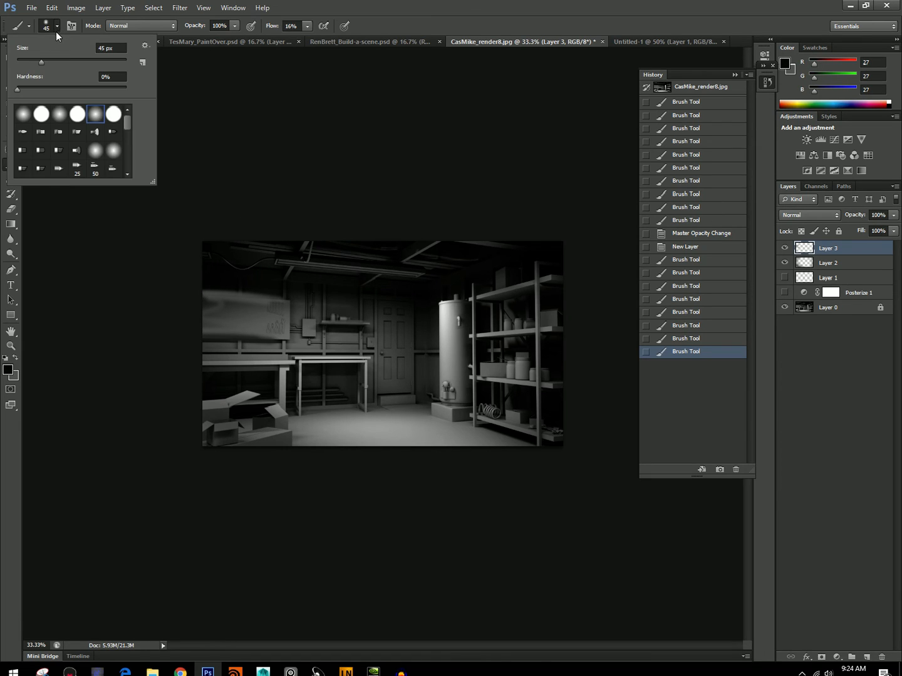
{"action": "left_click", "coordinate": [307, 25]}
{"action": "left_click", "coordinate": [356, 39]}
{"action": "left_click", "coordinate": [260, 303]}
{"action": "key", "text": "bracketleft"}
{"action": "key", "text": "bracketleft"}
{"action": "key", "text": "bracketleft"}
{"action": "left_click_drag", "start_coordinate": [243, 294], "coordinate": [279, 296]}
{"action": "left_click_drag", "start_coordinate": [204, 290], "coordinate": [281, 296]}
Sample gray 47 below the board and brush it along the board's lower edge.
{"action": "left_click", "coordinate": [276, 342], "text": "alt"}
{"action": "left_click_drag", "start_coordinate": [281, 341], "coordinate": [199, 341]}
{"action": "left_click_drag", "start_coordinate": [202, 341], "coordinate": [268, 344]}
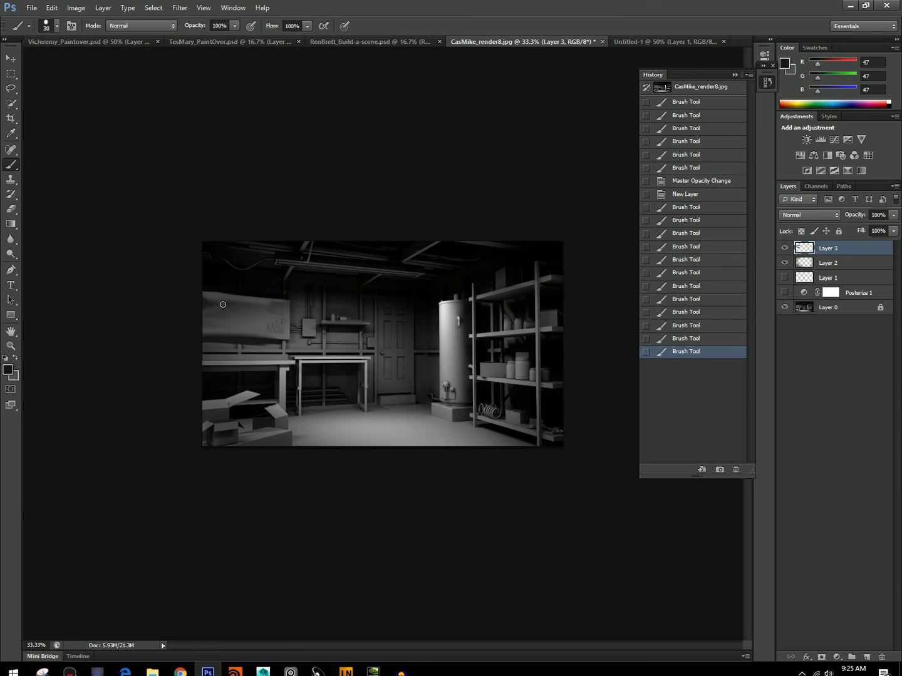
Set the foreground color to white, add a new layer above Layer 3, and reduce the brush to 15 px.
{"action": "key", "text": "i"}
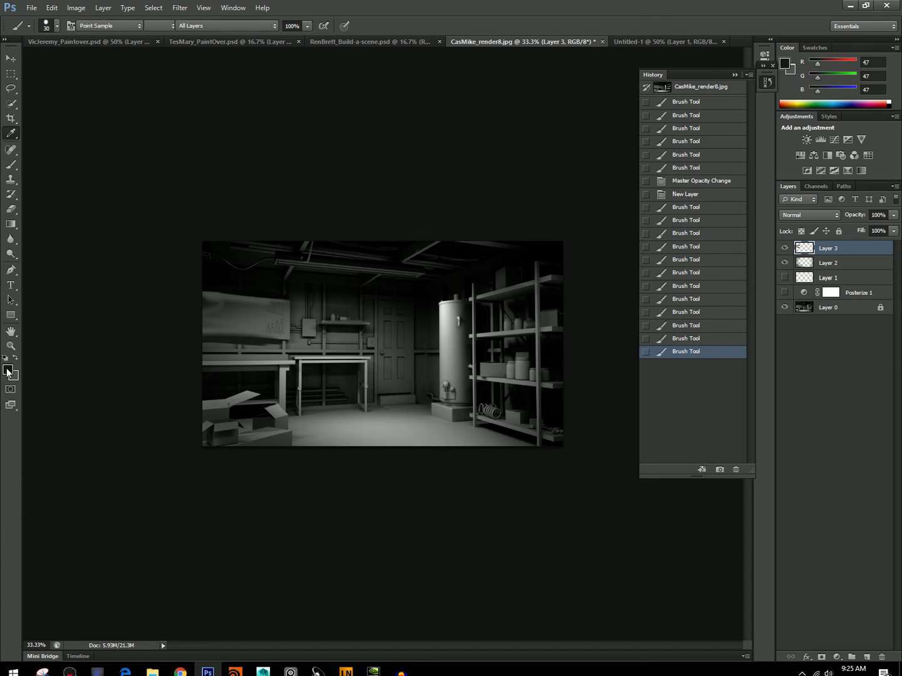
{"action": "left_click", "coordinate": [6, 372]}
{"action": "left_click_drag", "start_coordinate": [344, 288], "coordinate": [300, 185]}
{"action": "key", "text": "Return"}
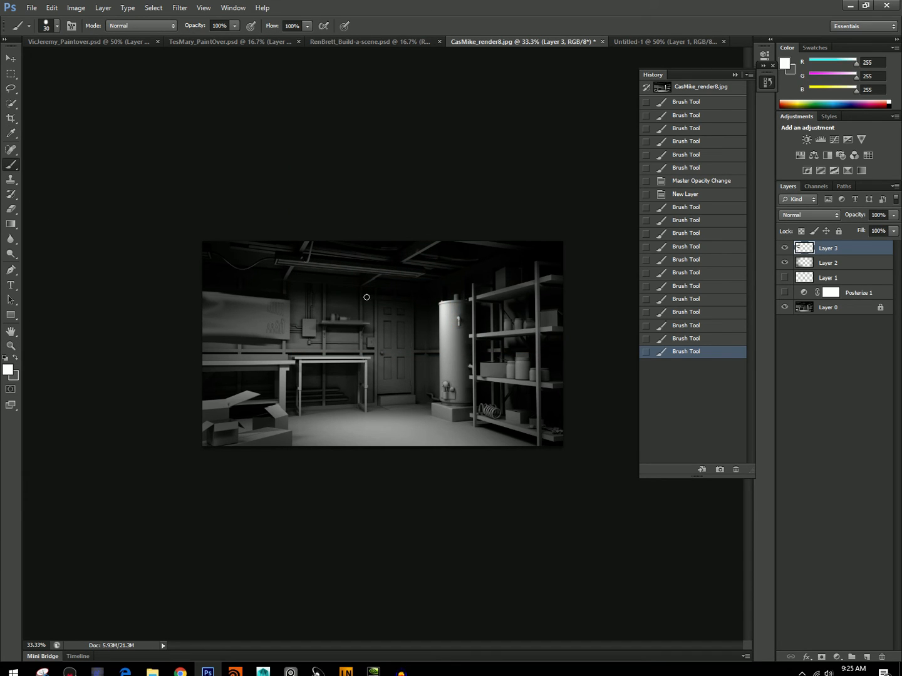
{"action": "left_click", "coordinate": [866, 657]}
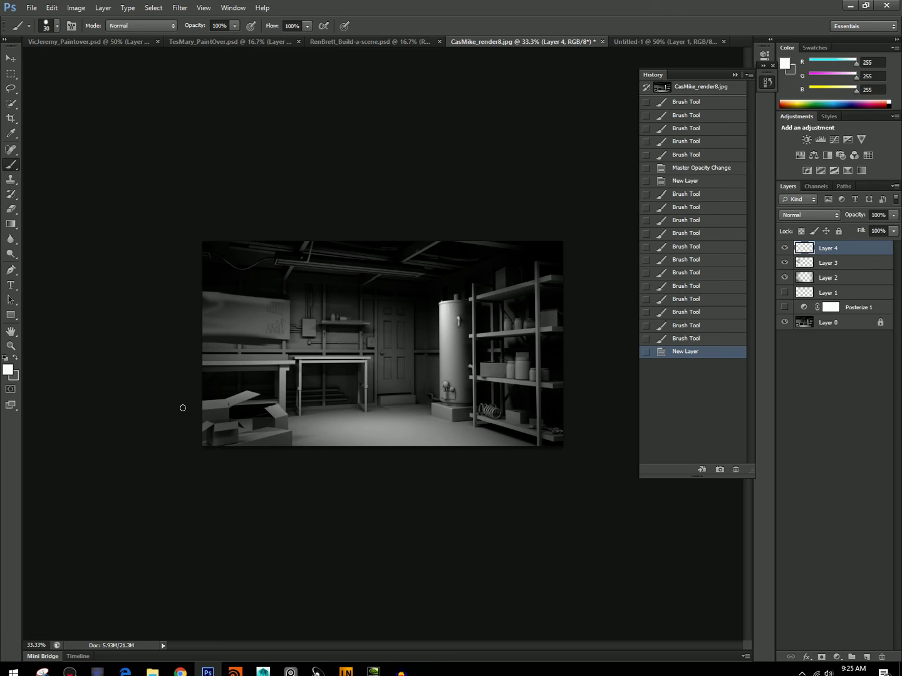
{"action": "key", "text": "bracketleft"}
{"action": "key", "text": "bracketleft"}
{"action": "key", "text": "bracketleft"}
Try sketching a white broom leaning against the water heater, and revert the strokes to the empty new layer.
{"action": "left_click_drag", "start_coordinate": [443, 322], "coordinate": [423, 401]}
{"action": "mouse_move", "coordinate": [442, 322]}
{"action": "left_mouse_down"}
{"action": "mouse_move", "coordinate": [423, 404]}
{"action": "mouse_move", "coordinate": [429, 417]}
{"action": "left_mouse_up"}
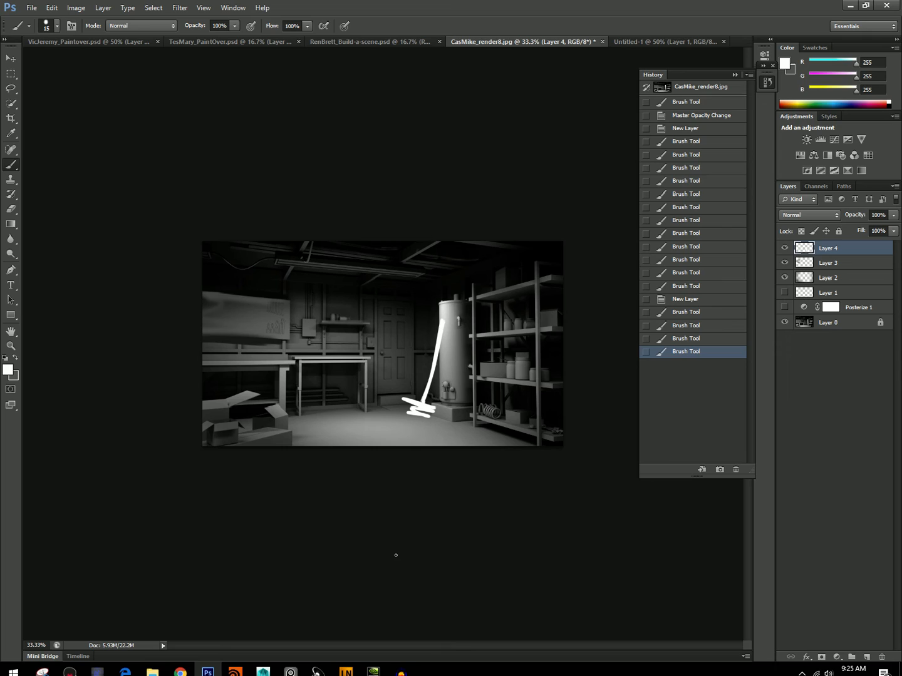
{"action": "left_click", "coordinate": [683, 325]}
{"action": "left_click", "coordinate": [682, 300]}
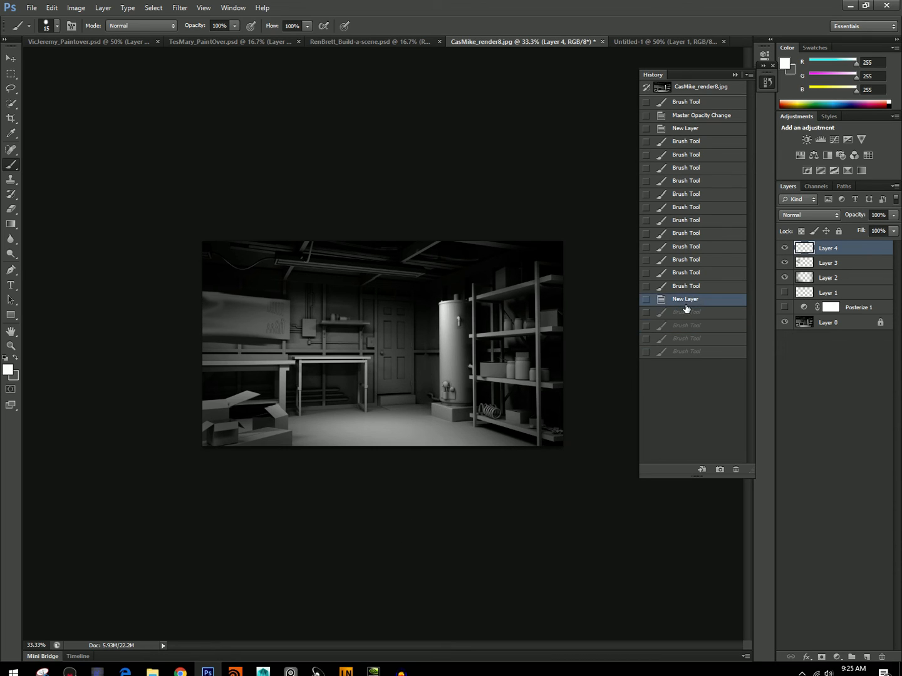
Sketch a white broom leaning against the water heater, try a box marked M in front of the door, and revert to the broom alone.
{"action": "mouse_move", "coordinate": [438, 328]}
{"action": "left_mouse_down"}
{"action": "mouse_move", "coordinate": [416, 409]}
{"action": "mouse_move", "coordinate": [407, 402]}
{"action": "mouse_move", "coordinate": [430, 419]}
{"action": "mouse_move", "coordinate": [418, 426]}
{"action": "mouse_move", "coordinate": [350, 381]}
{"action": "left_mouse_up"}
{"action": "mouse_move", "coordinate": [351, 385]}
{"action": "left_mouse_down"}
{"action": "mouse_move", "coordinate": [359, 414]}
{"action": "mouse_move", "coordinate": [385, 413]}
{"action": "left_mouse_up"}
{"action": "left_click_drag", "start_coordinate": [356, 386], "coordinate": [380, 407]}
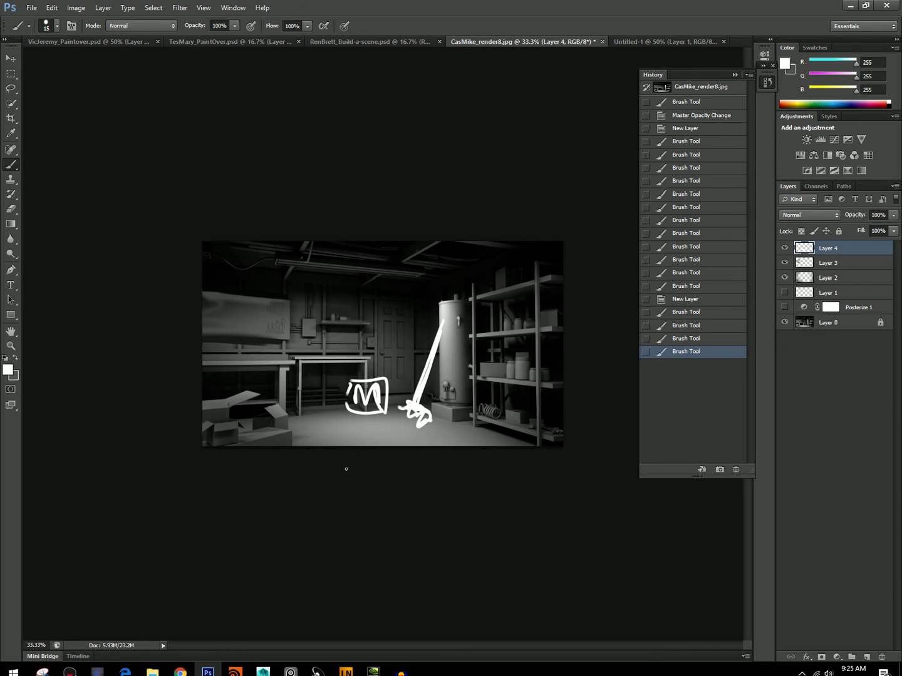
{"action": "left_click", "coordinate": [694, 325]}
{"action": "left_click", "coordinate": [679, 299]}
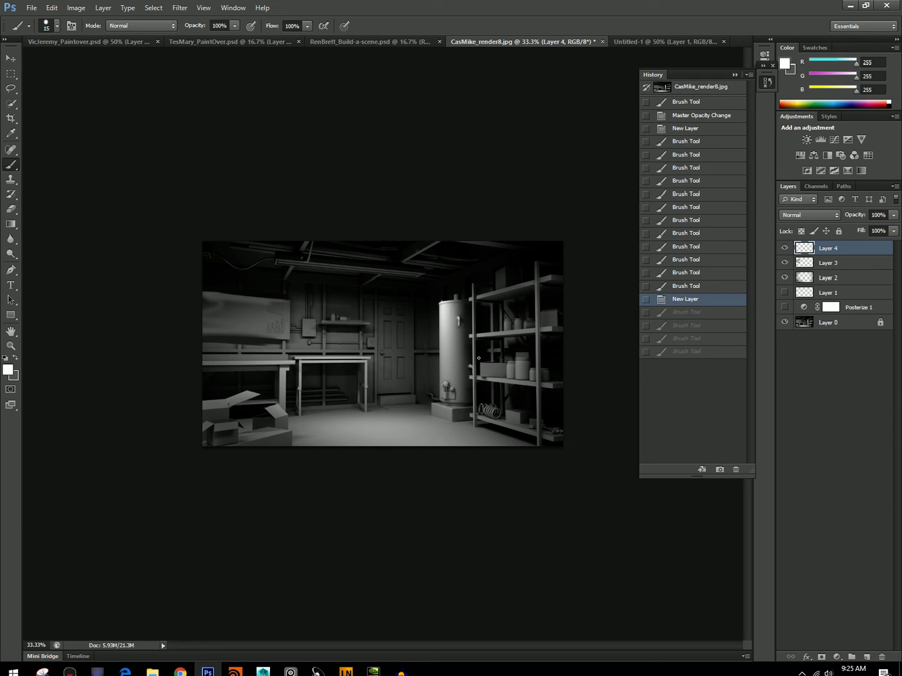
{"action": "left_click", "coordinate": [675, 312]}
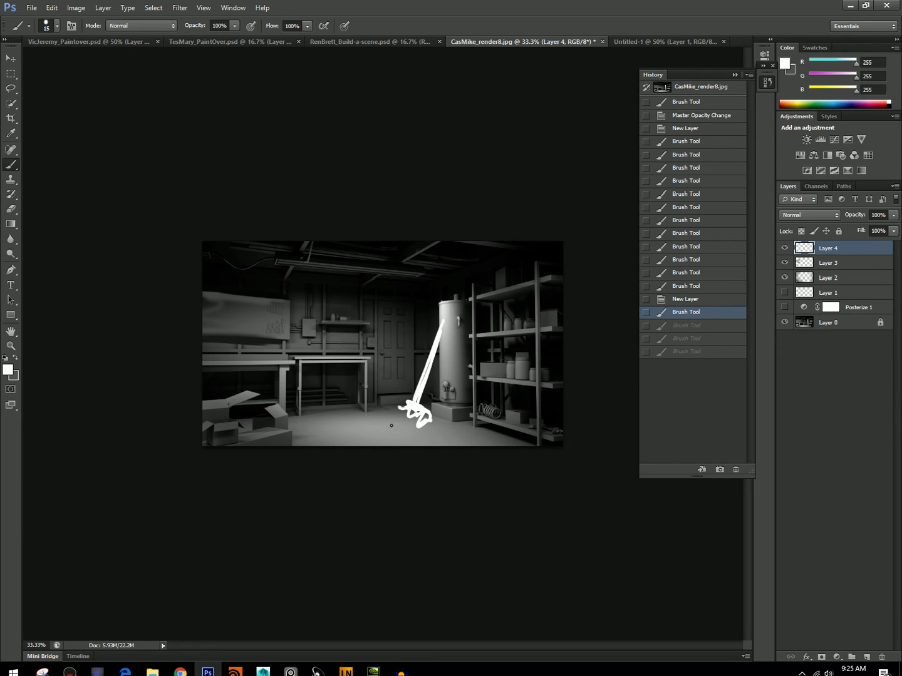
Try sketching a small box, a long line across the floor and loose marks around the broom's head.
{"action": "mouse_move", "coordinate": [371, 407]}
{"action": "left_mouse_down"}
{"action": "mouse_move", "coordinate": [365, 435]}
{"action": "mouse_move", "coordinate": [392, 415]}
{"action": "left_mouse_up"}
{"action": "mouse_move", "coordinate": [388, 416]}
{"action": "left_mouse_down"}
{"action": "mouse_move", "coordinate": [384, 441]}
{"action": "mouse_move", "coordinate": [364, 439]}
{"action": "left_mouse_up"}
{"action": "mouse_move", "coordinate": [389, 416]}
{"action": "left_mouse_down"}
{"action": "mouse_move", "coordinate": [385, 442]}
{"action": "mouse_move", "coordinate": [430, 430]}
{"action": "mouse_move", "coordinate": [481, 437]}
{"action": "mouse_move", "coordinate": [354, 423]}
{"action": "mouse_move", "coordinate": [271, 432]}
{"action": "left_mouse_up"}
{"action": "mouse_move", "coordinate": [437, 432]}
{"action": "left_mouse_down"}
{"action": "mouse_move", "coordinate": [457, 439]}
{"action": "mouse_move", "coordinate": [477, 456]}
{"action": "left_mouse_up"}
{"action": "left_click_drag", "start_coordinate": [343, 432], "coordinate": [339, 446]}
{"action": "left_click_drag", "start_coordinate": [403, 425], "coordinate": [403, 428]}
{"action": "left_click_drag", "start_coordinate": [411, 427], "coordinate": [401, 437]}
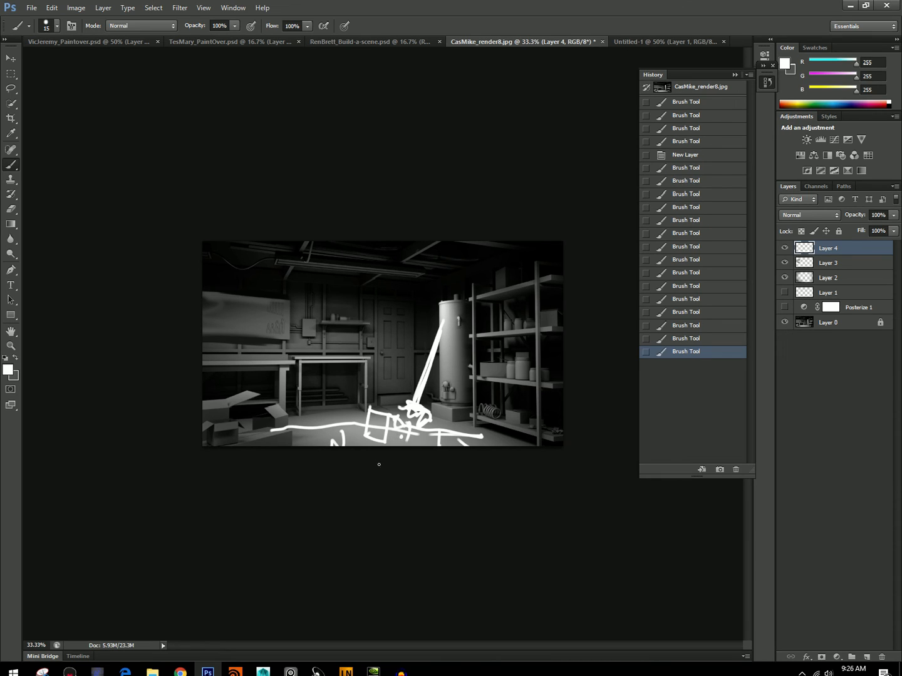
{"action": "left_click_drag", "start_coordinate": [393, 306], "coordinate": [399, 305]}
Step the history back to the broom sketch alone and hide Layer 4.
{"action": "left_click", "coordinate": [700, 300]}
{"action": "left_click", "coordinate": [695, 235]}
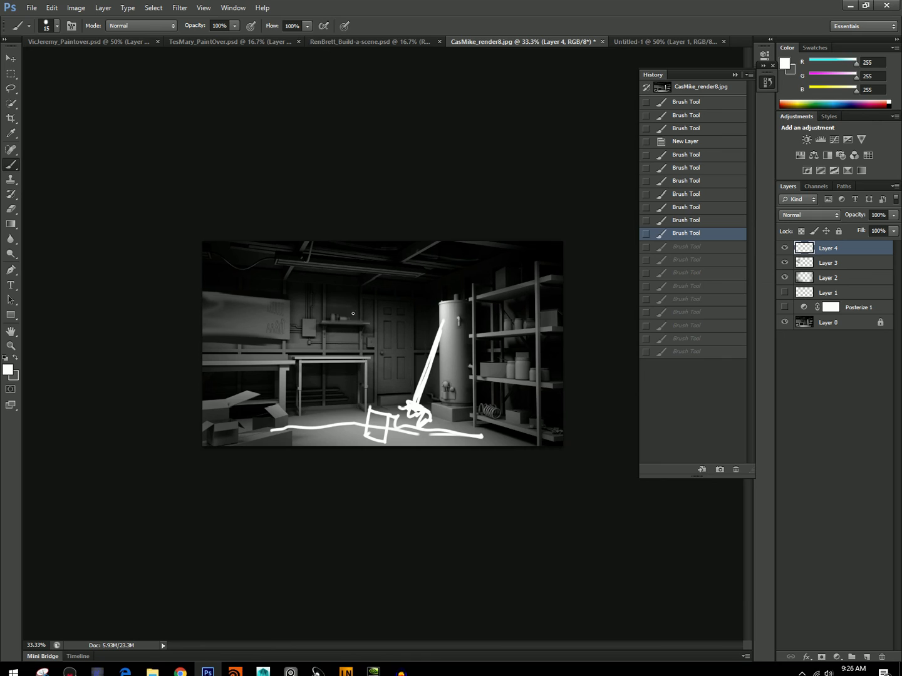
{"action": "left_click", "coordinate": [701, 171]}
{"action": "left_click", "coordinate": [689, 158]}
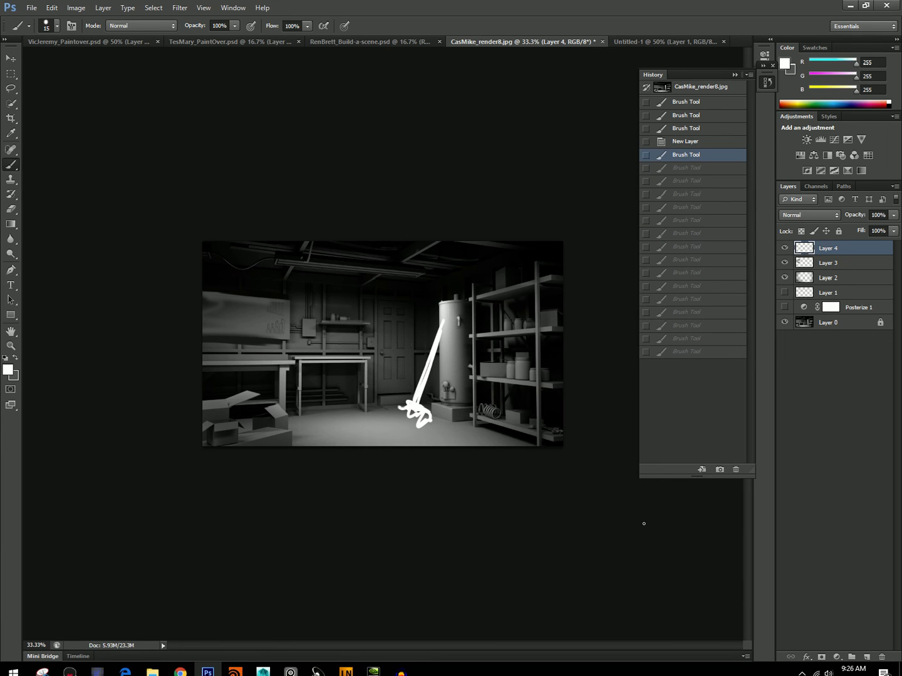
{"action": "left_click", "coordinate": [784, 249]}
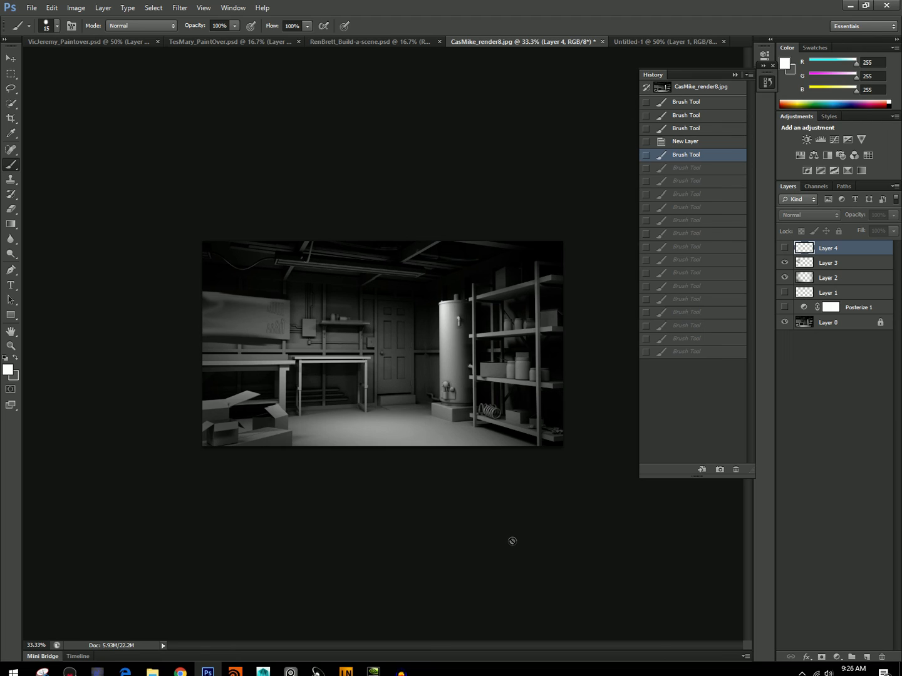
Review the Basics notes and the campsite, castle and octopus paintovers with the history collapsed, and return to the garage scene.
{"action": "left_click", "coordinate": [633, 41]}
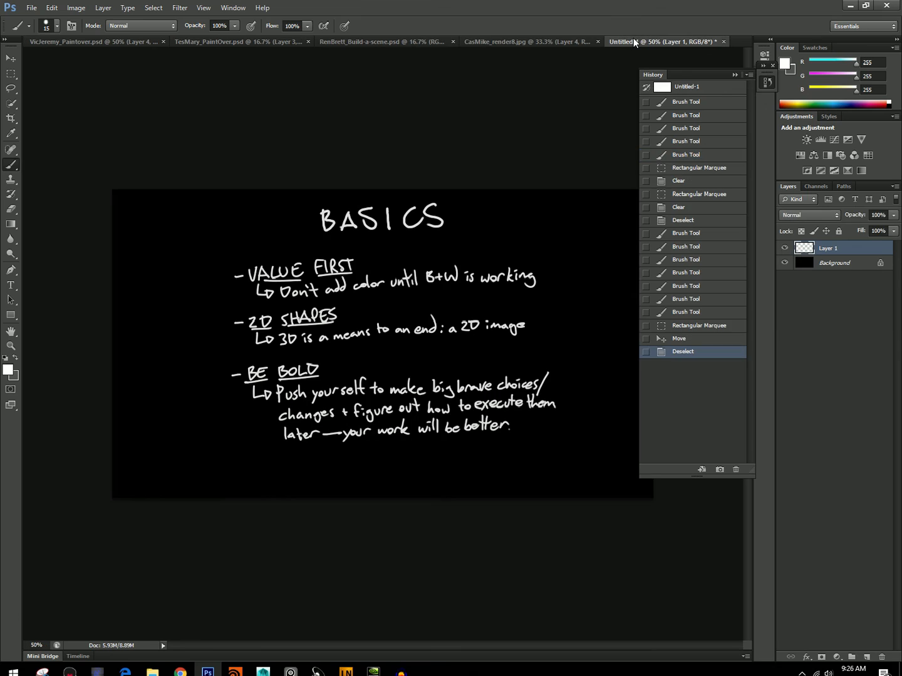
{"action": "left_click", "coordinate": [93, 42]}
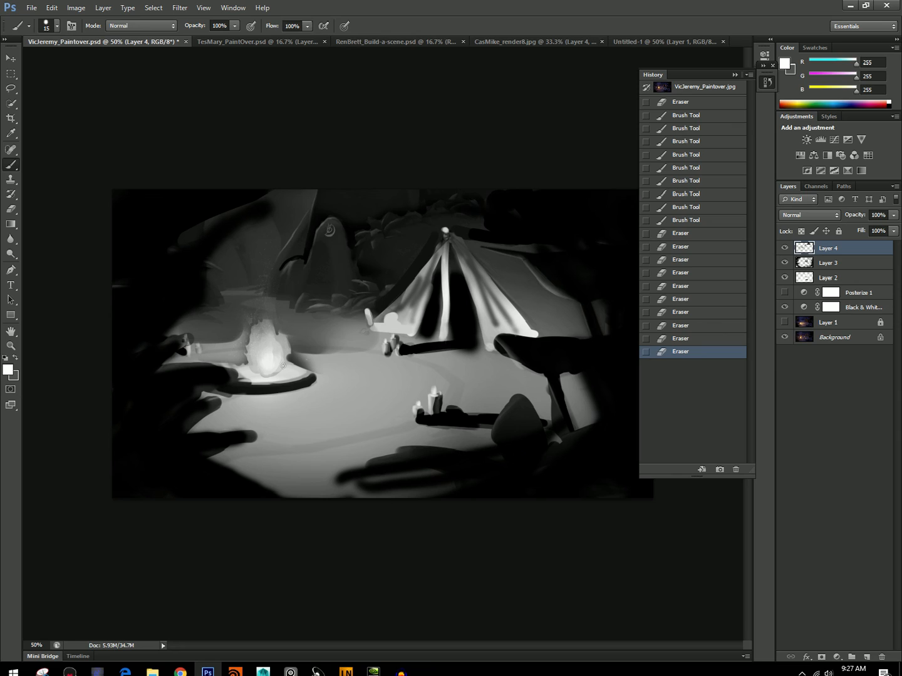
{"action": "left_click", "coordinate": [765, 82]}
{"action": "left_click_drag", "start_coordinate": [758, 66], "coordinate": [758, 77]}
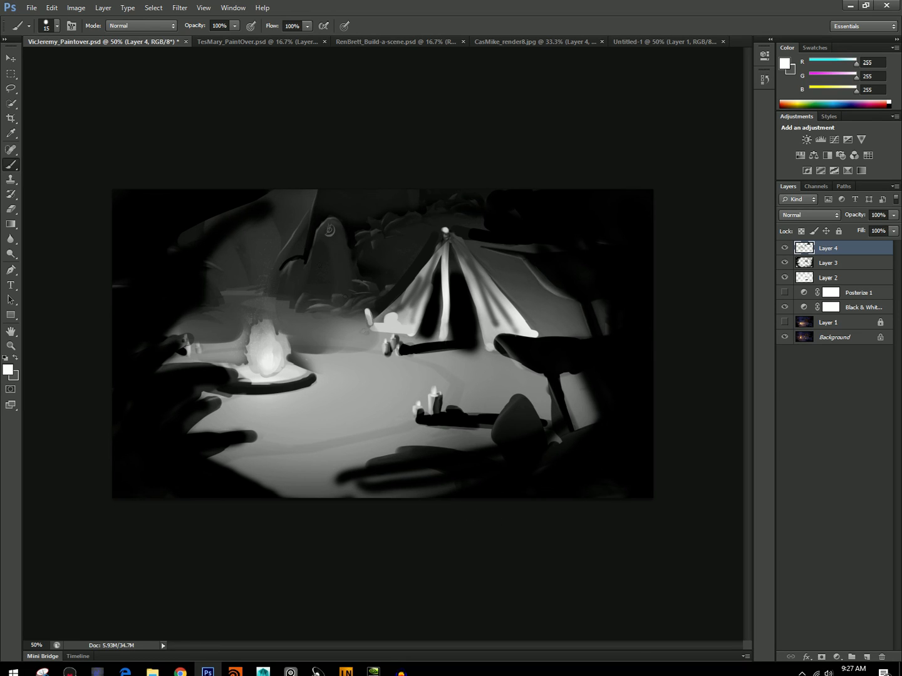
{"action": "left_click", "coordinate": [246, 42]}
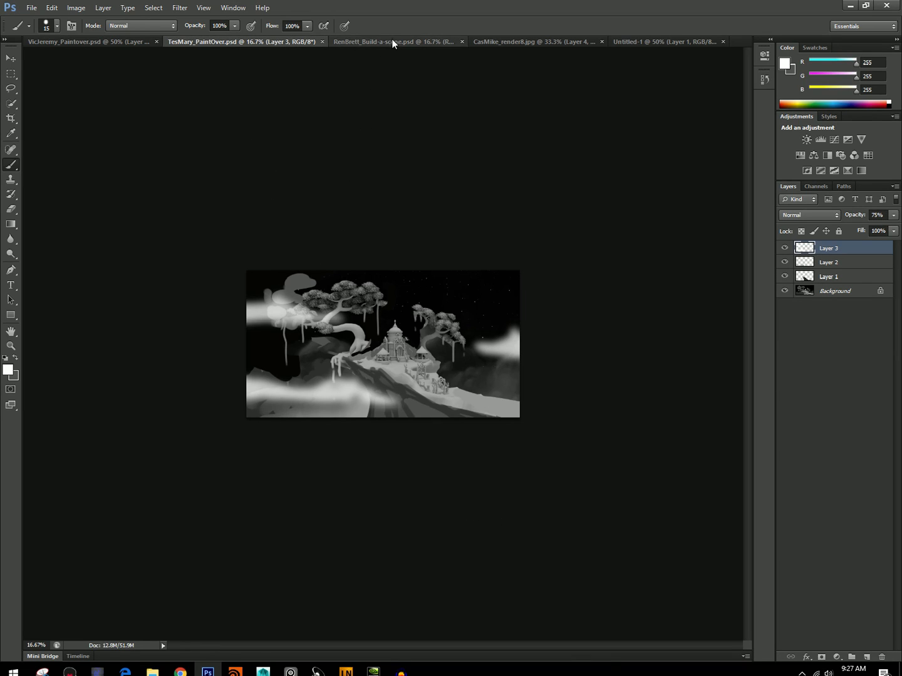
{"action": "left_click", "coordinate": [784, 248]}
{"action": "left_click", "coordinate": [784, 248]}
{"action": "left_click", "coordinate": [362, 42]}
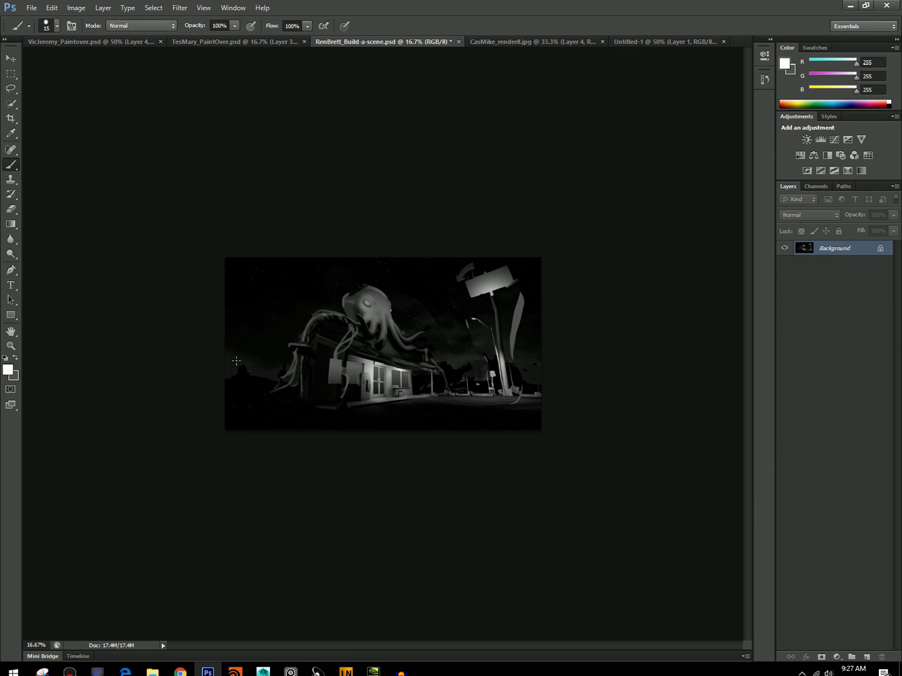
{"action": "left_click", "coordinate": [512, 42]}
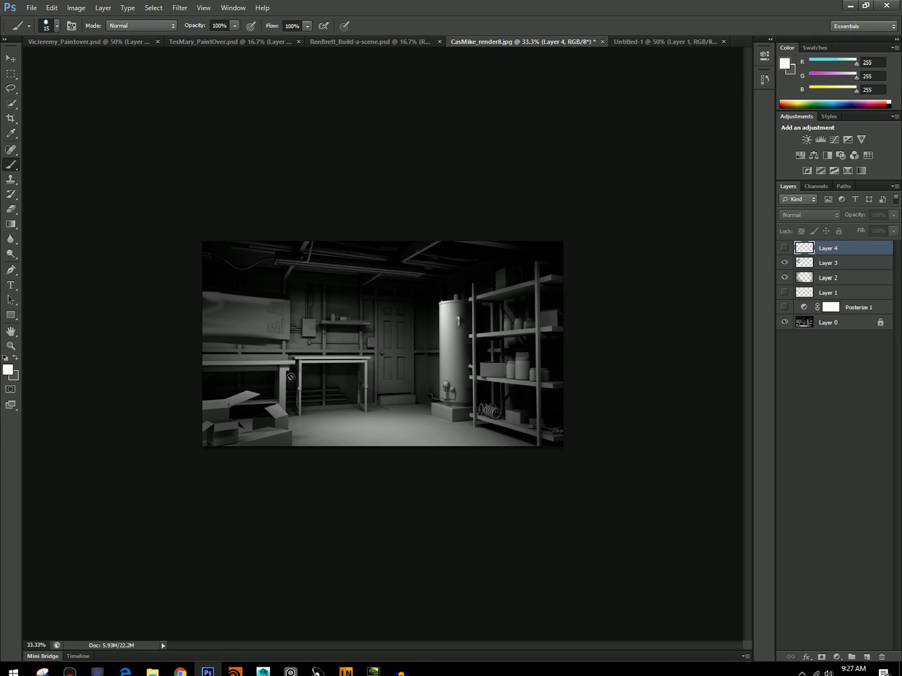
Add a new layer above Layer 4 and set the foreground color to black.
{"action": "left_click", "coordinate": [866, 657]}
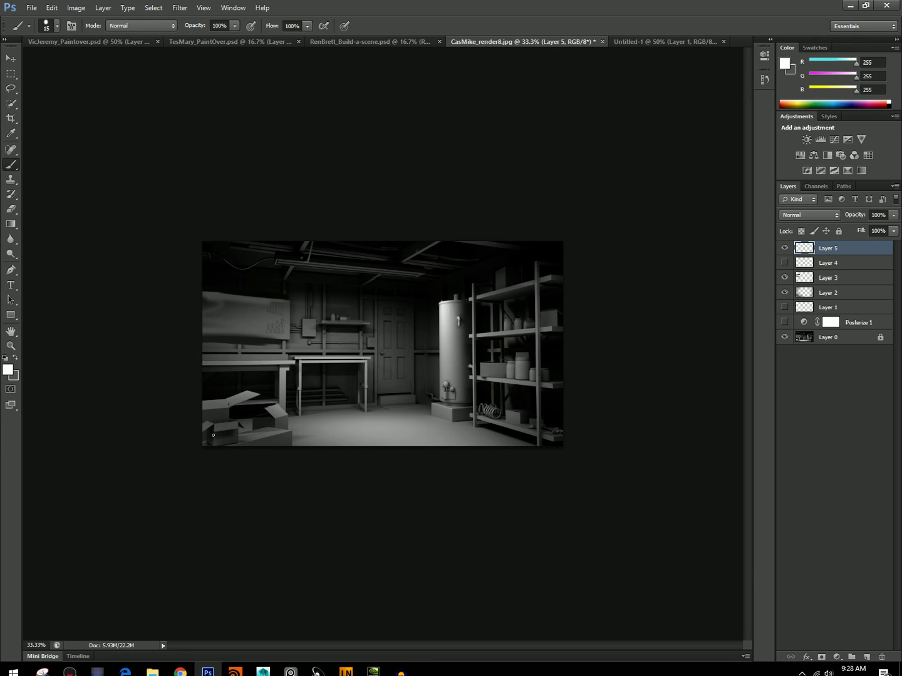
{"action": "left_click", "coordinate": [8, 368]}
{"action": "left_click_drag", "start_coordinate": [352, 298], "coordinate": [277, 410]}
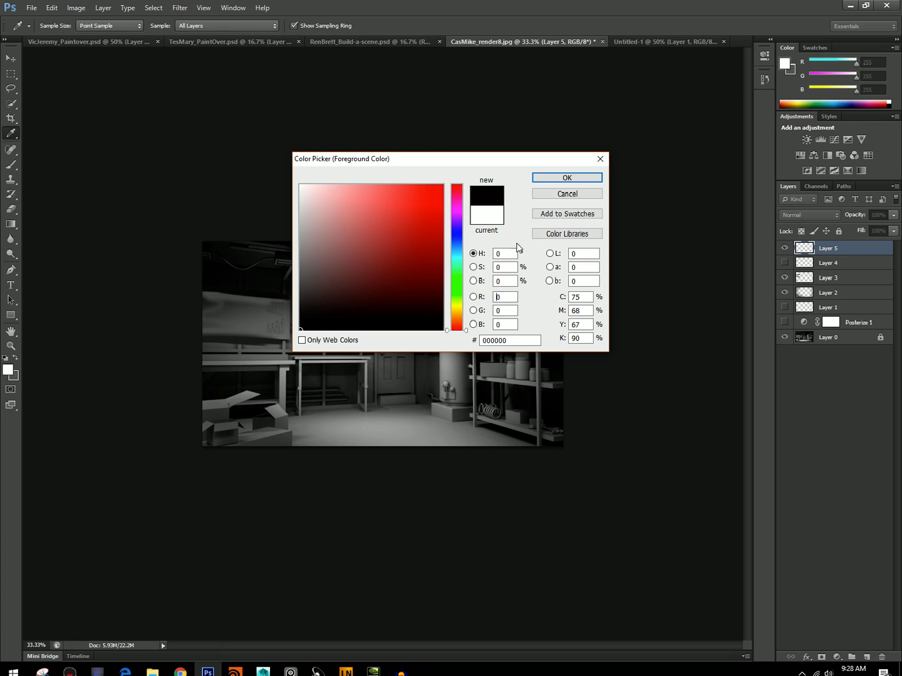
{"action": "left_click", "coordinate": [562, 180]}
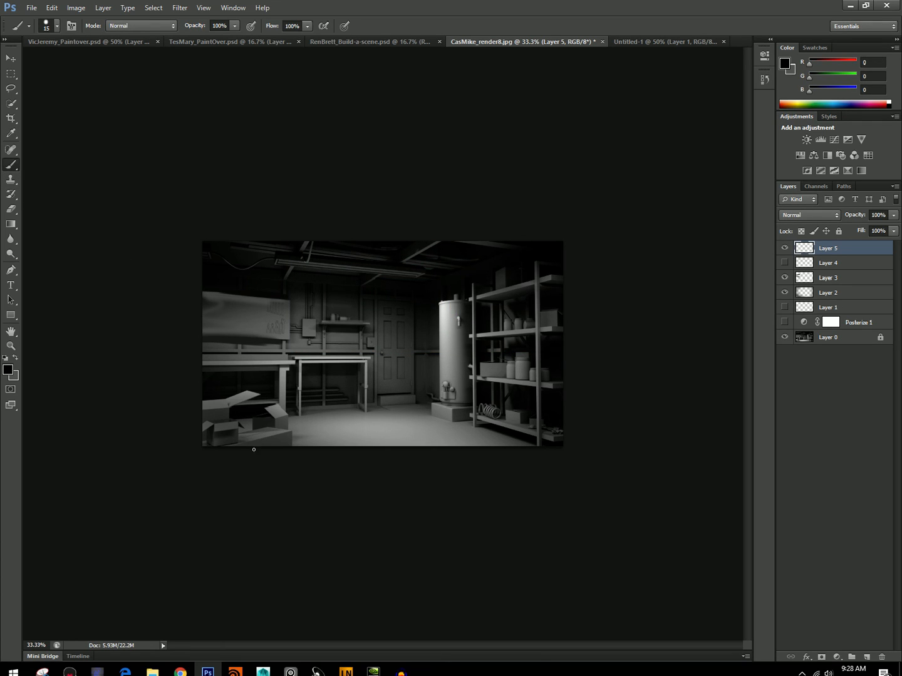
Undo thin trial strokes at the scene's left edge and paint a full-height black post near it with a 70 px brush.
{"action": "mouse_move", "coordinate": [203, 257]}
{"action": "left_mouse_down"}
{"action": "mouse_move", "coordinate": [223, 445]}
{"action": "mouse_move", "coordinate": [204, 325]}
{"action": "mouse_move", "coordinate": [218, 436]}
{"action": "left_mouse_up"}
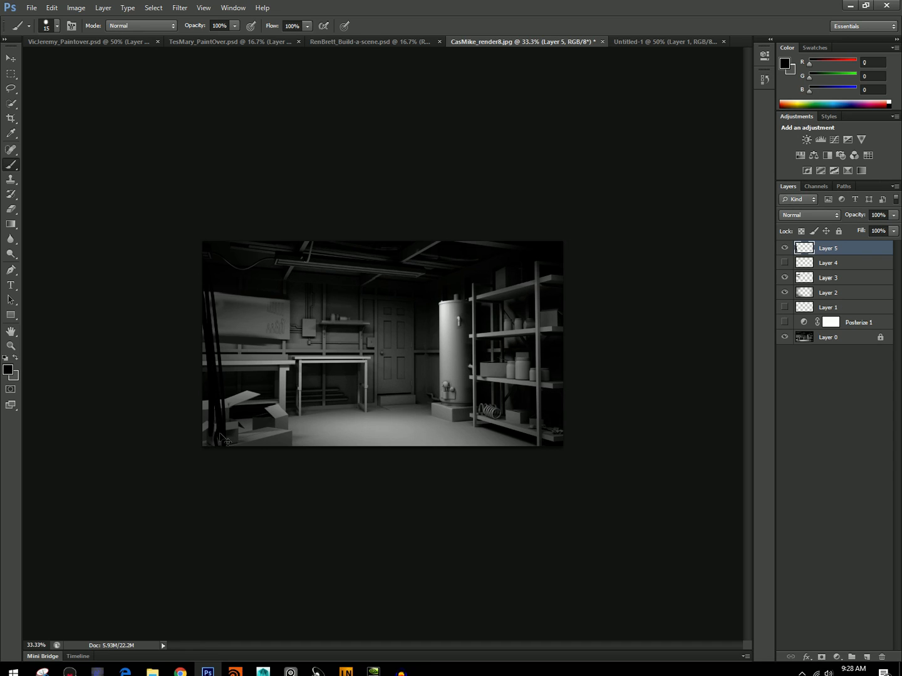
{"action": "key", "text": "ctrl+z"}
{"action": "key", "text": "]"}
{"action": "key", "text": "]"}
{"action": "key", "text": "]"}
{"action": "key", "text": "]"}
{"action": "key", "text": "]"}
{"action": "key", "text": "]"}
{"action": "key", "text": "]"}
{"action": "key", "text": "]"}
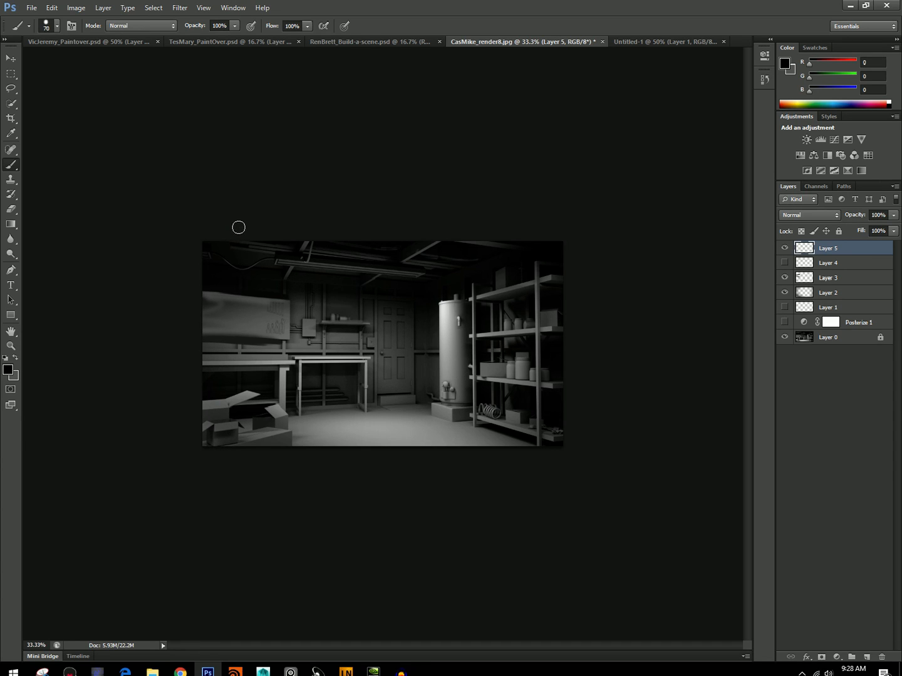
{"action": "left_click_drag", "start_coordinate": [240, 222], "coordinate": [250, 551]}
{"action": "key", "text": "bracketleft"}
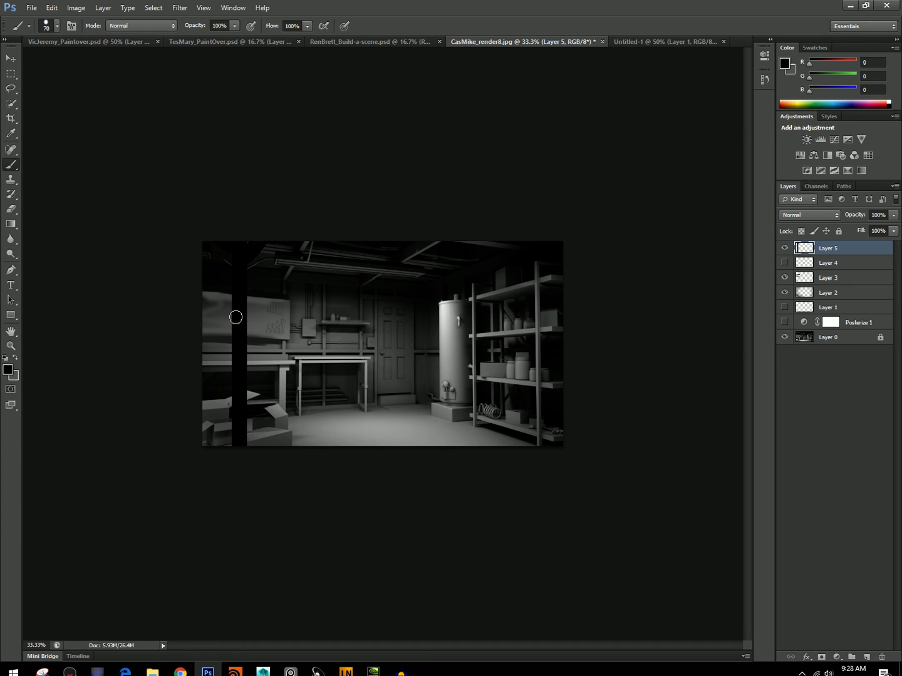
{"action": "mouse_move", "coordinate": [234, 296]}
{"action": "left_mouse_down"}
{"action": "mouse_move", "coordinate": [239, 517]}
{"action": "mouse_move", "coordinate": [238, 539]}
{"action": "left_mouse_up"}
Sample gray 163 and paint a light edge down the post's right side with a diagonal brace at its top, using a 20 px brush.
{"action": "left_click", "coordinate": [291, 361], "text": "alt"}
{"action": "key", "text": "bracketleft"}
{"action": "key", "text": "bracketleft"}
{"action": "key", "text": "bracketleft"}
{"action": "key", "text": "bracketleft"}
{"action": "key", "text": "bracketleft"}
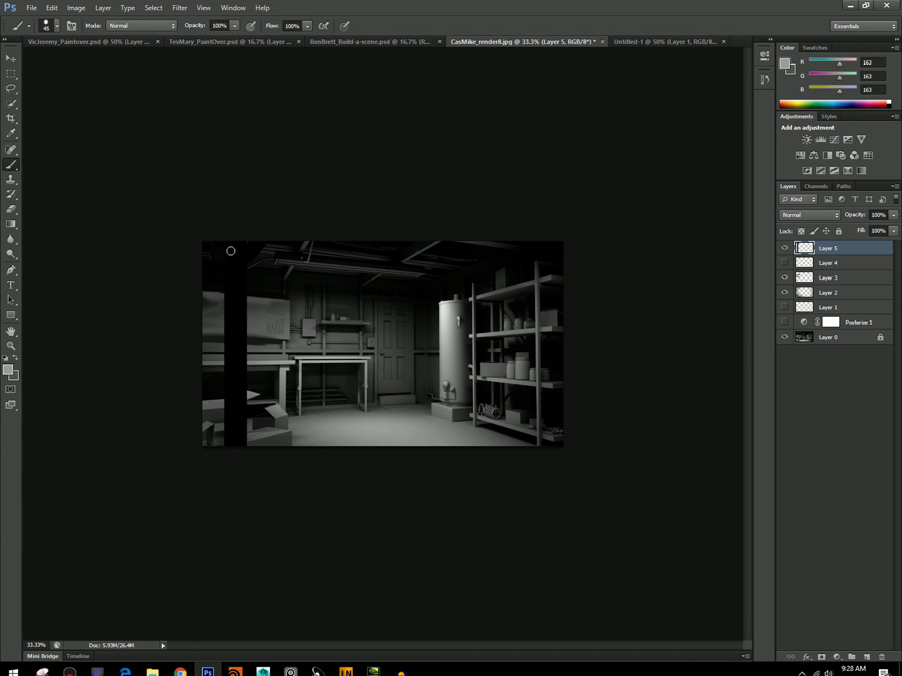
{"action": "left_click_drag", "start_coordinate": [271, 240], "coordinate": [245, 268]}
{"action": "left_click", "coordinate": [248, 539], "text": "shift"}
Try adjusting the opacity of the post's layer and return it to 100%.
{"action": "left_click", "coordinate": [894, 216]}
{"action": "mouse_move", "coordinate": [865, 228]}
{"action": "left_mouse_down"}
{"action": "mouse_move", "coordinate": [857, 232]}
{"action": "mouse_move", "coordinate": [899, 229]}
{"action": "left_mouse_up"}
{"action": "left_click", "coordinate": [883, 214]}
{"action": "left_click", "coordinate": [893, 217]}
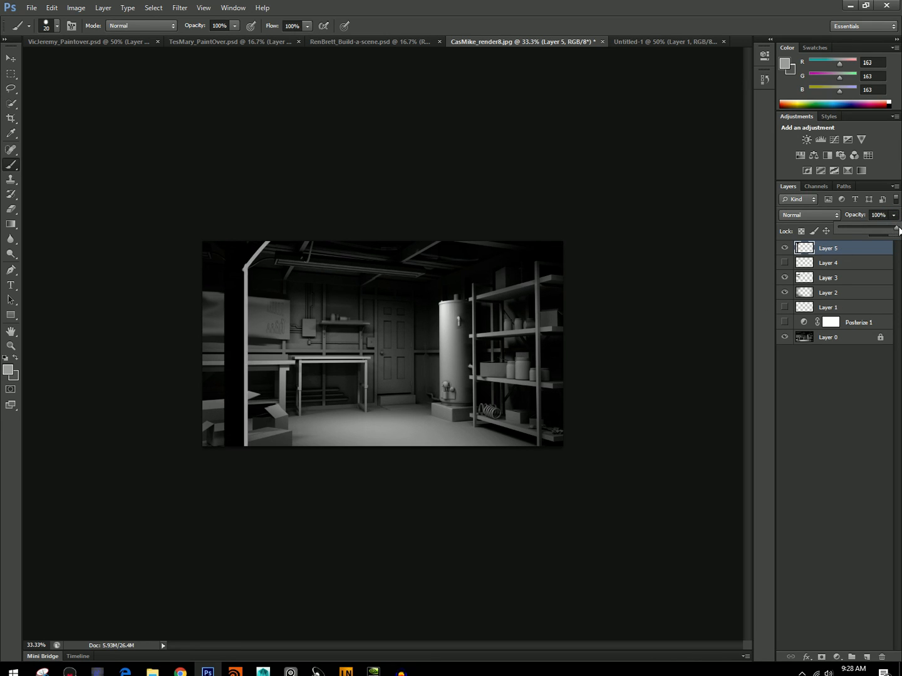
Move the painted post left to the image's edge, and delete its layer, Layer 5.
{"action": "left_click", "coordinate": [11, 58]}
{"action": "left_click_drag", "start_coordinate": [273, 286], "coordinate": [221, 287]}
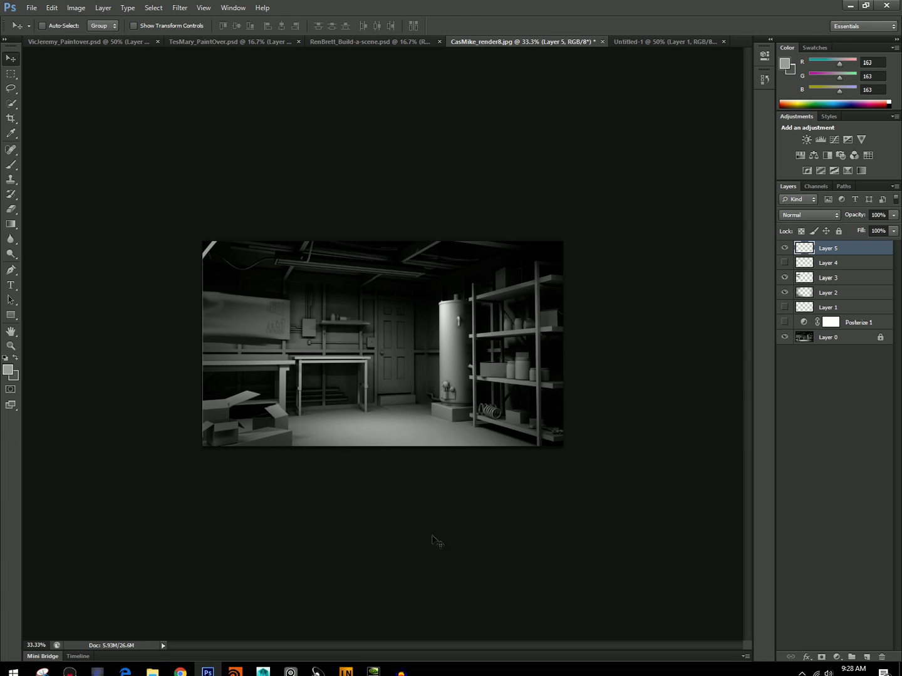
{"action": "left_click", "coordinate": [881, 655]}
{"action": "key", "text": "Return"}
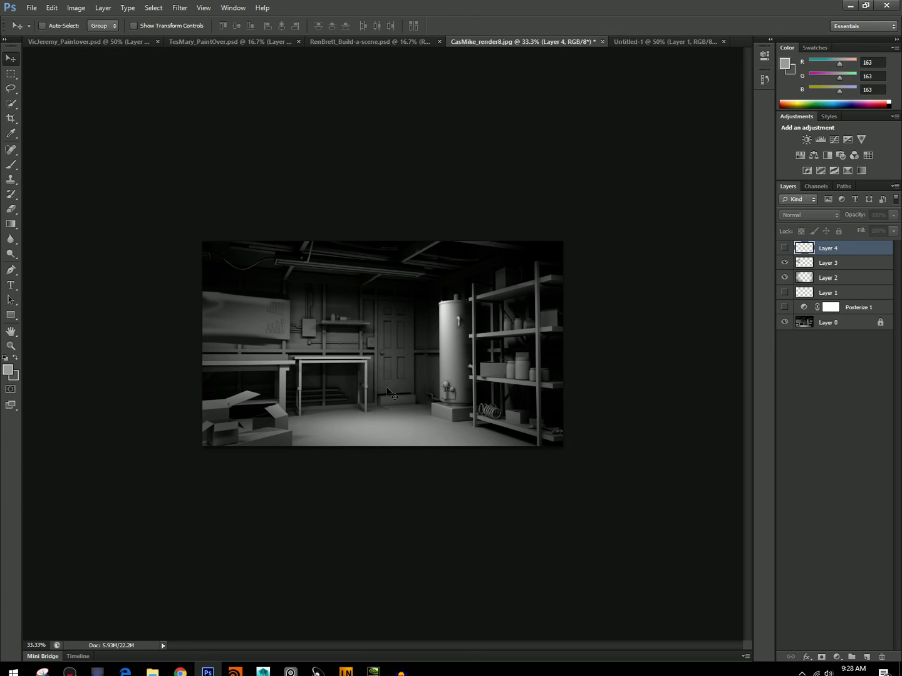